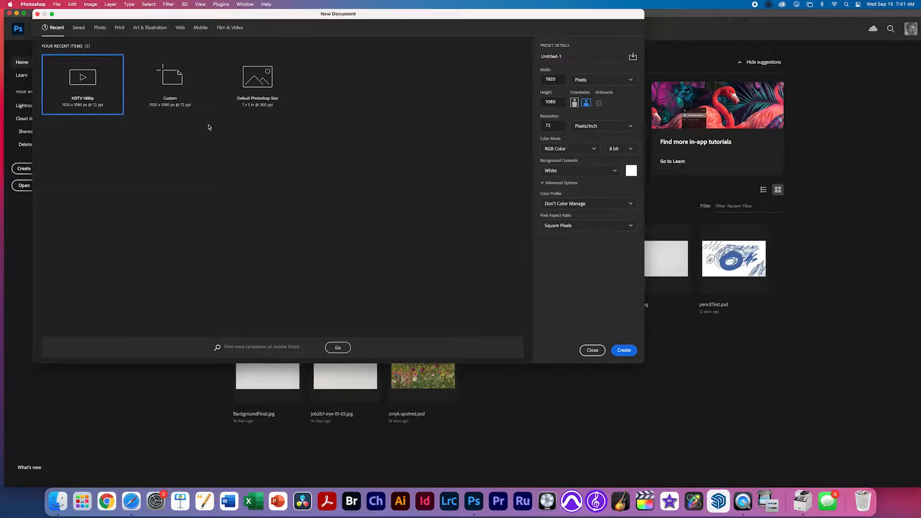
Create the 1920×1080 document and add a blank video layer, Layer 1, with its own timeline clip.
click(623, 352)
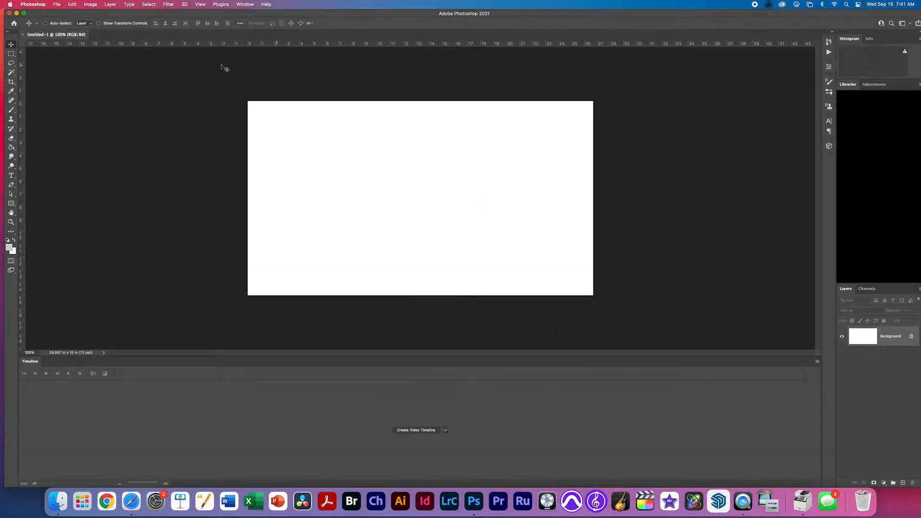
click(96, 4)
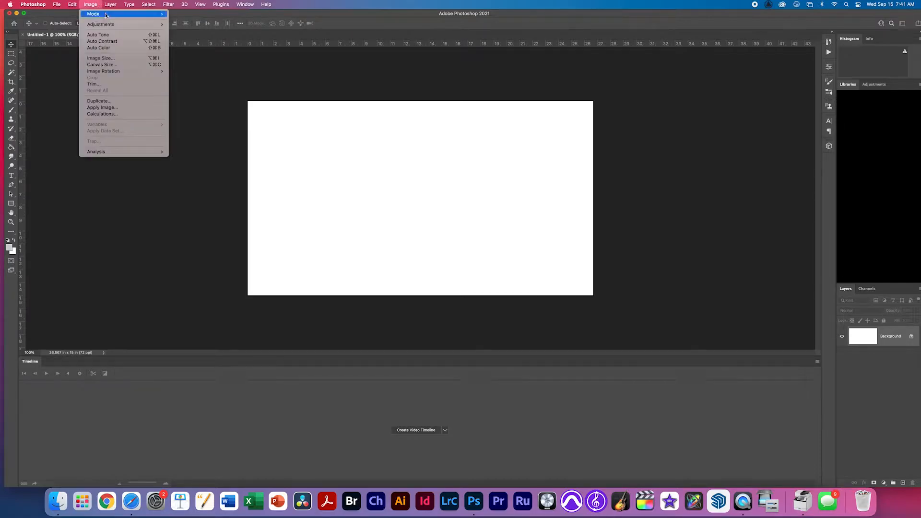
mouse_move(127, 3)
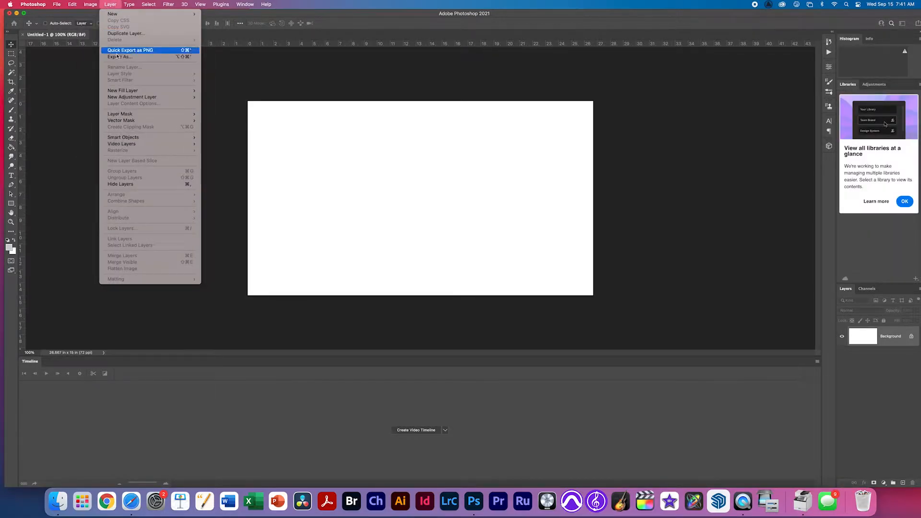
mouse_move(138, 143)
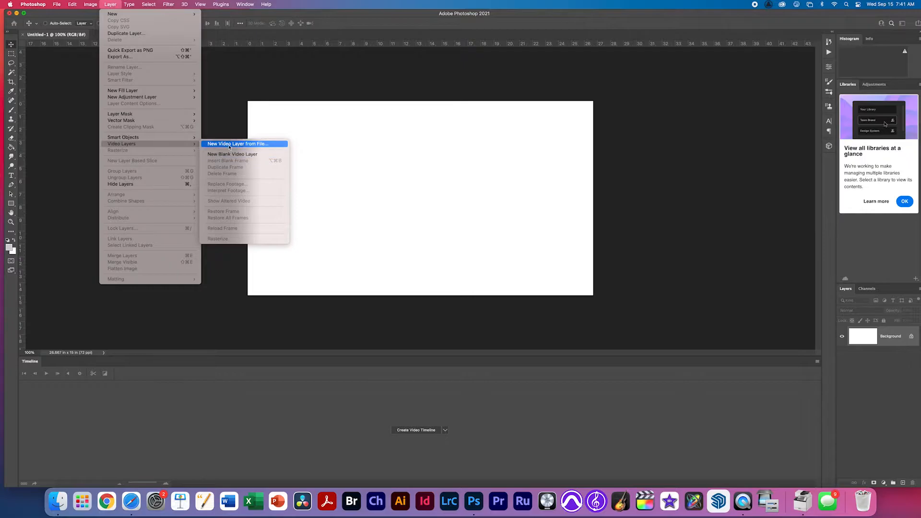
click(244, 156)
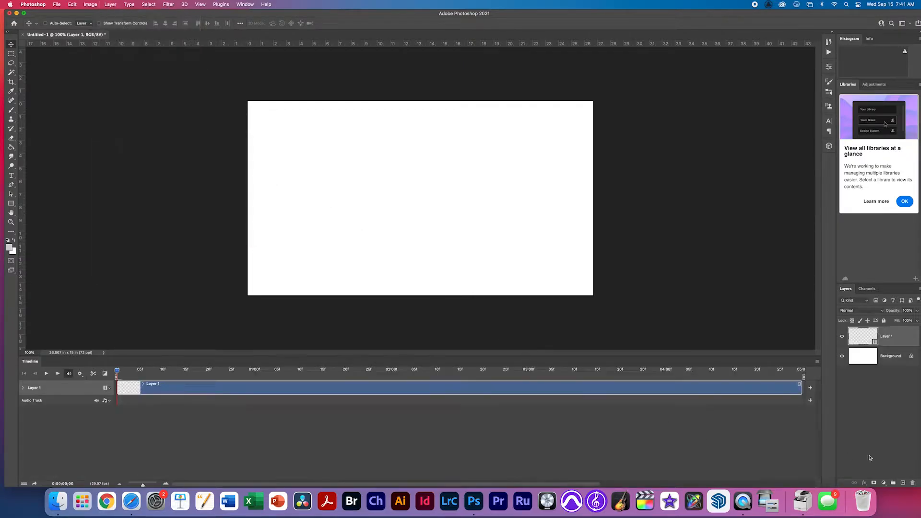
Set the timeline frame rate to 12 fps.
click(817, 361)
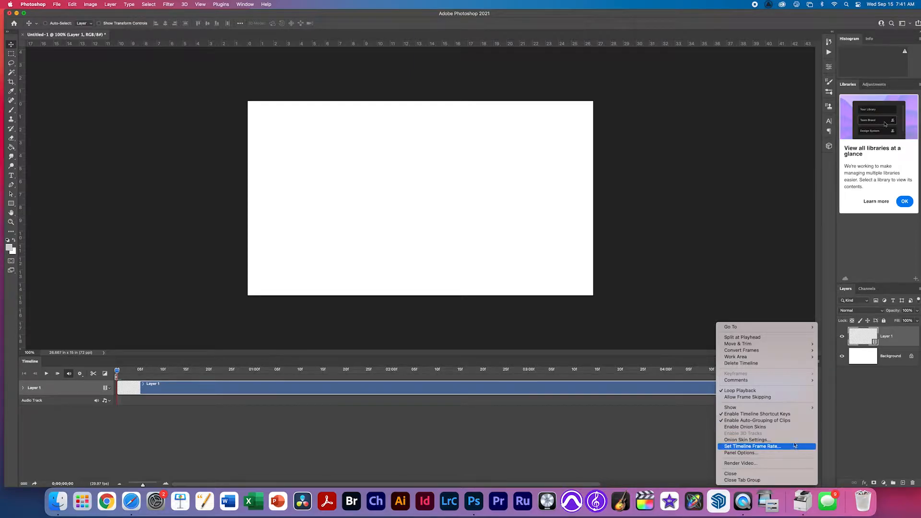
click(794, 445)
text(12)
click(471, 157)
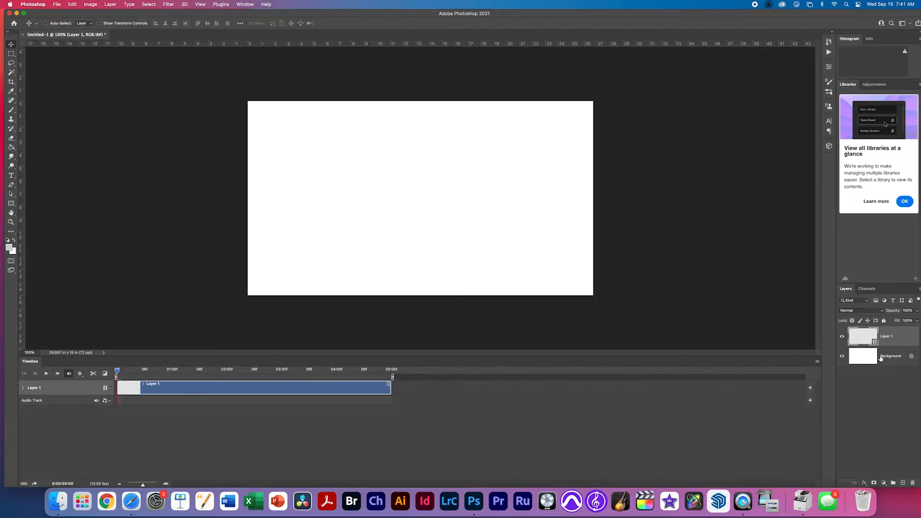
Convert the Background into an editable Layer 0.
double_click(880, 357)
click(274, 133)
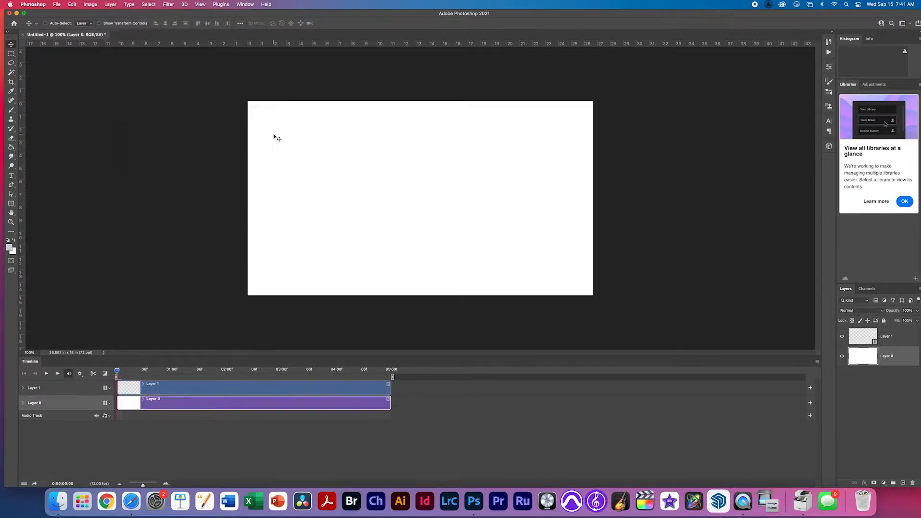
click(843, 360)
click(842, 356)
Rename Layer 1 to 'fish outline'.
click(882, 338)
double_click(882, 337)
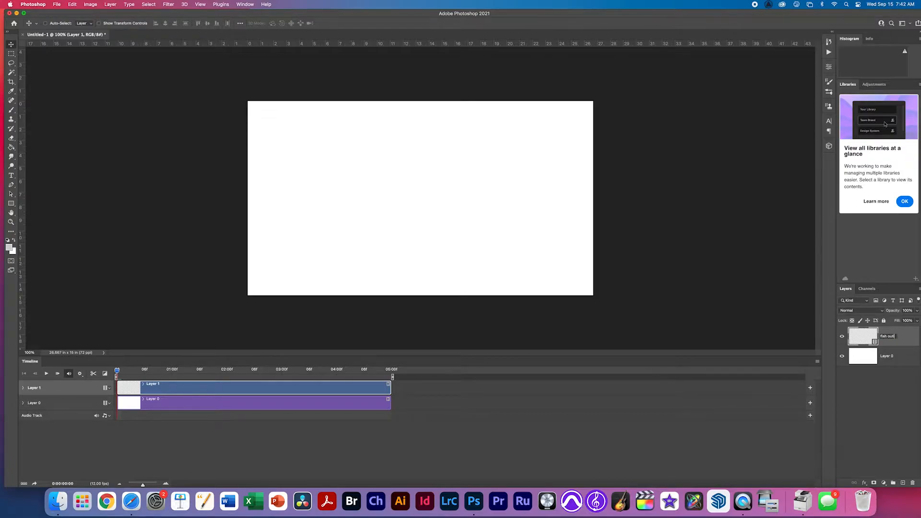
key(Return)
Drag images.jpeg from the Finder desktop onto the Photoshop canvas as a new 'images' layer.
drag(343, 16, 674, 16)
click(313, 221)
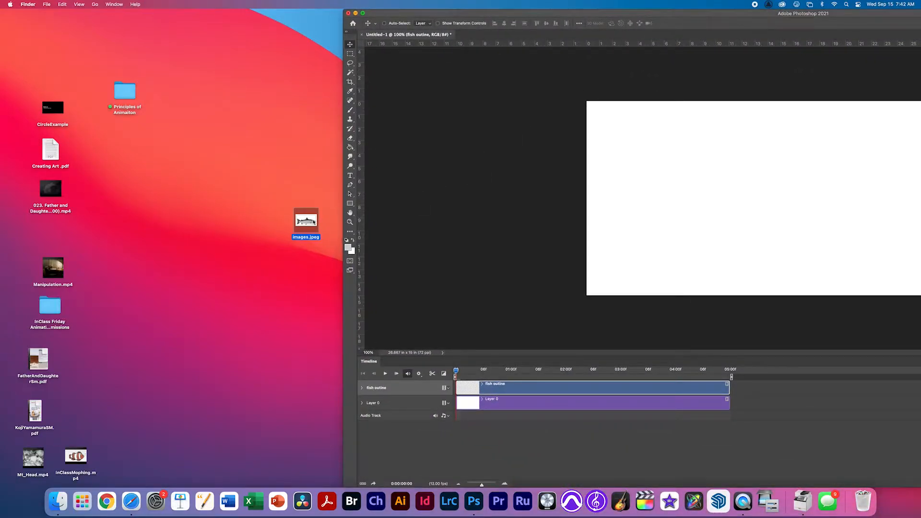
key(space)
key(space)
drag(314, 221, 683, 190)
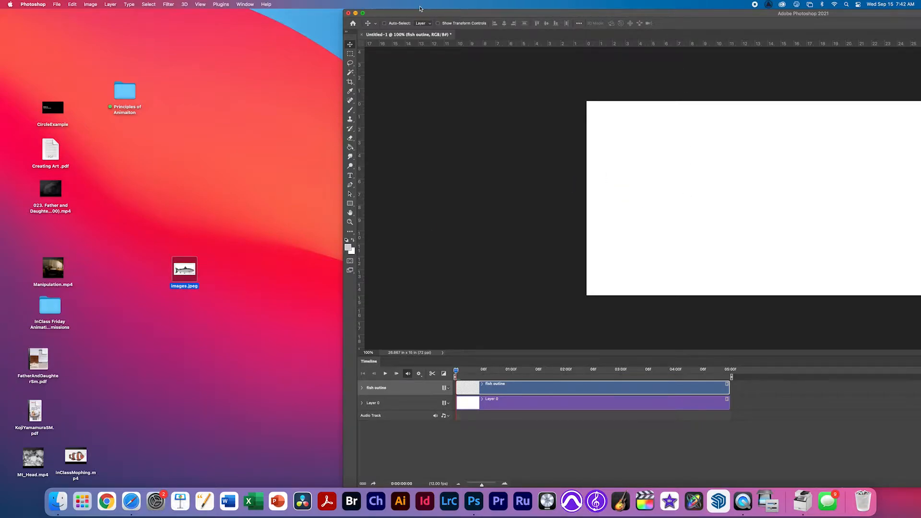
drag(450, 14, 194, 12)
double_click(194, 11)
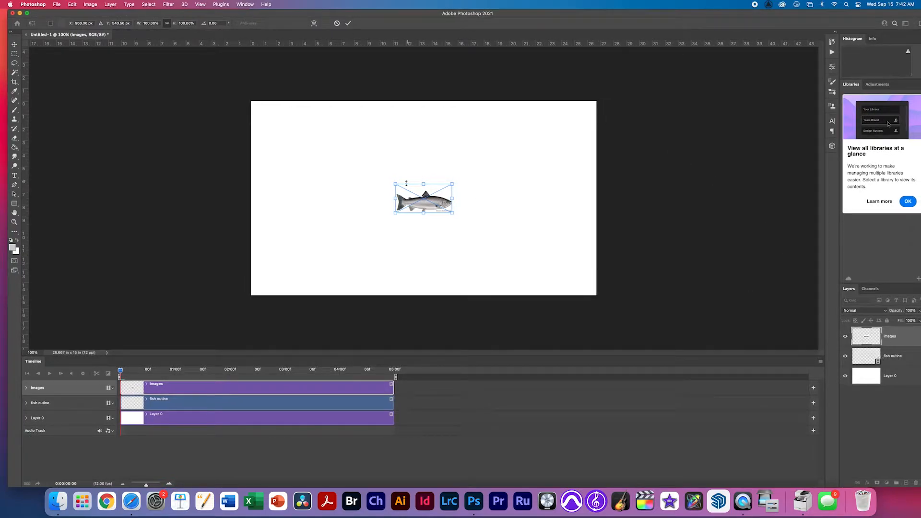
Scale the salmon to about 401% and centre it on the canvas.
drag(452, 215, 611, 304)
drag(560, 272, 481, 224)
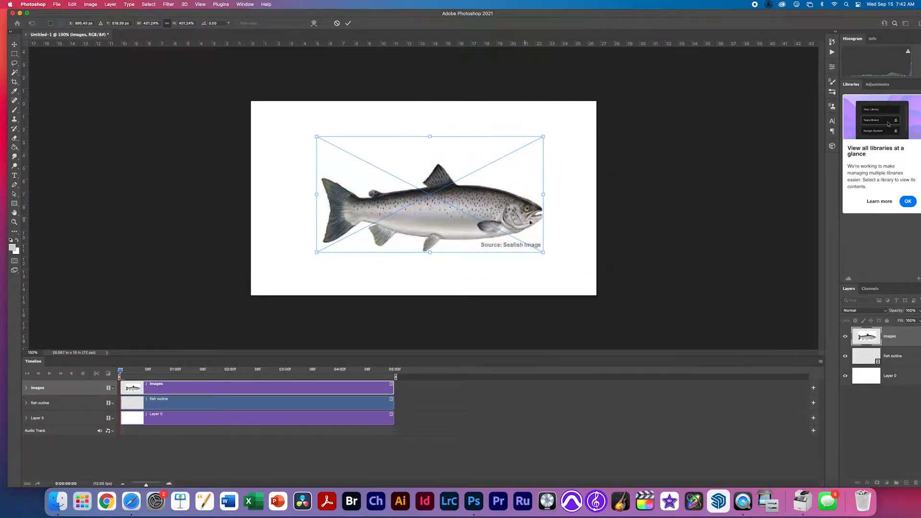
key(Return)
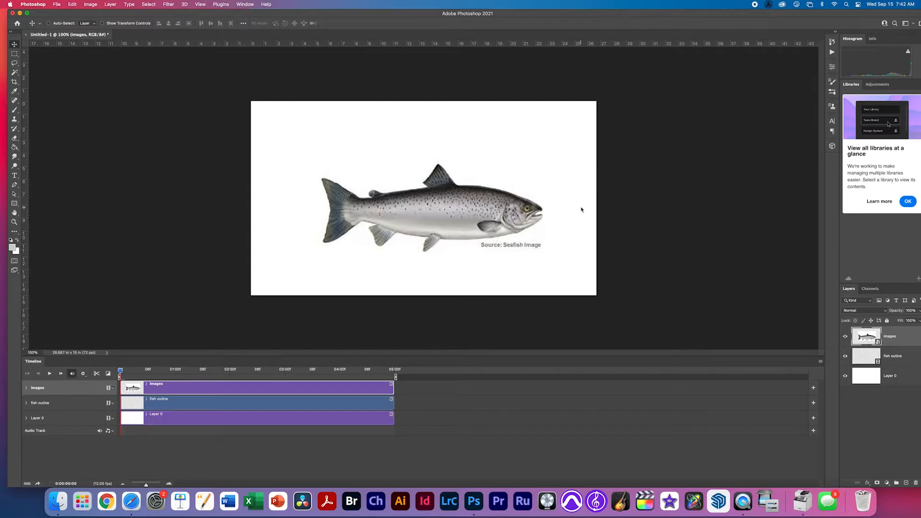
Rasterize the images layer and flip the salmon horizontally to face left.
right_click(884, 338)
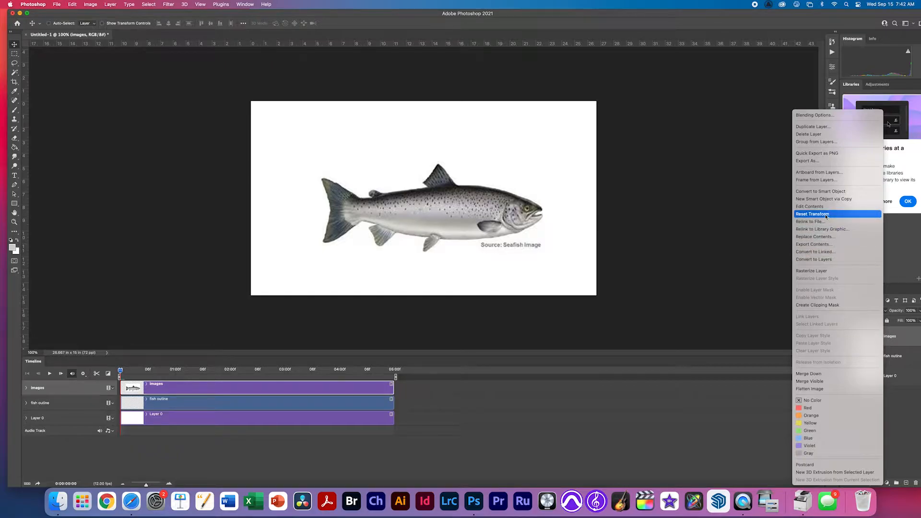
click(823, 271)
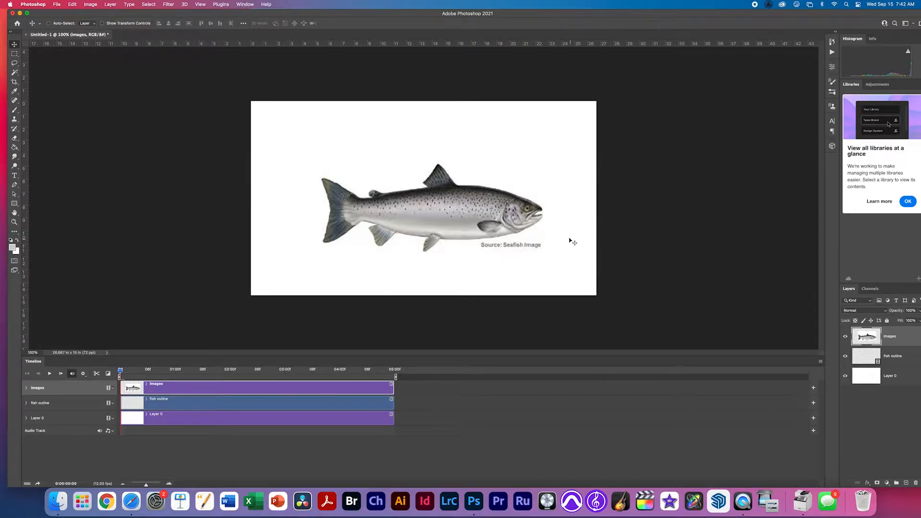
click(96, 4)
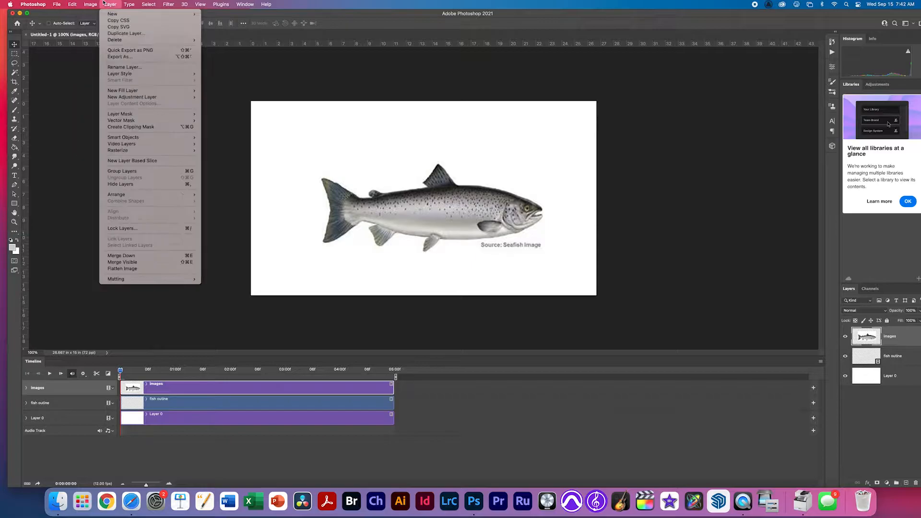
mouse_move(75, 4)
mouse_move(108, 163)
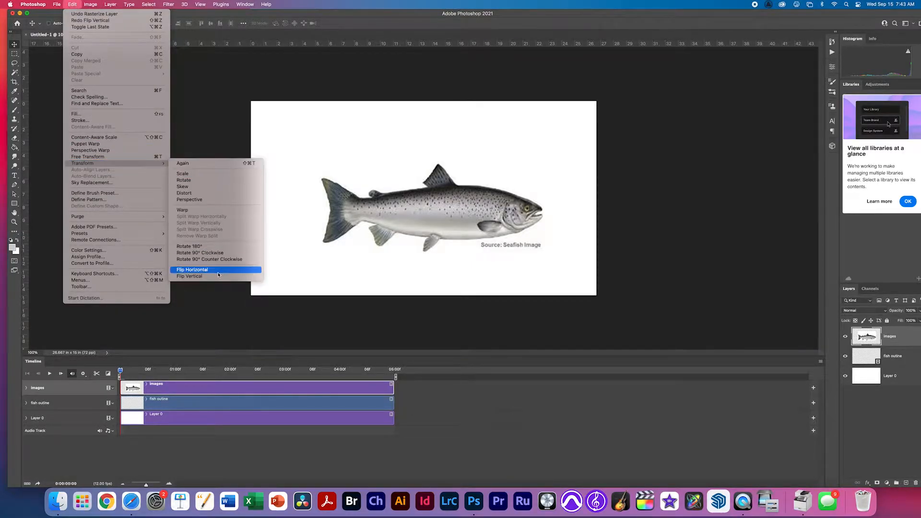
click(218, 270)
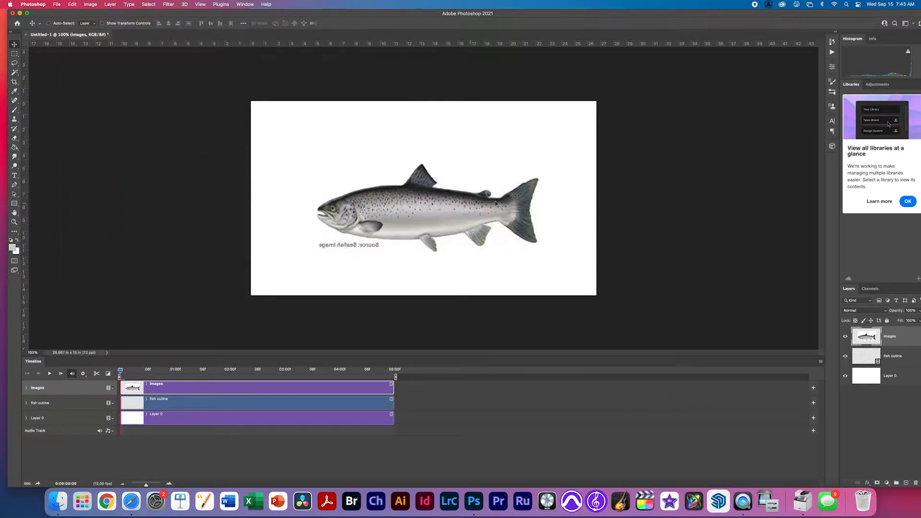
Move the fish outline layer above the images layer, undoing an accidental clip grouping.
mouse_move(150, 387)
mouse_down()
mouse_move(138, 407)
mouse_move(152, 403)
mouse_up()
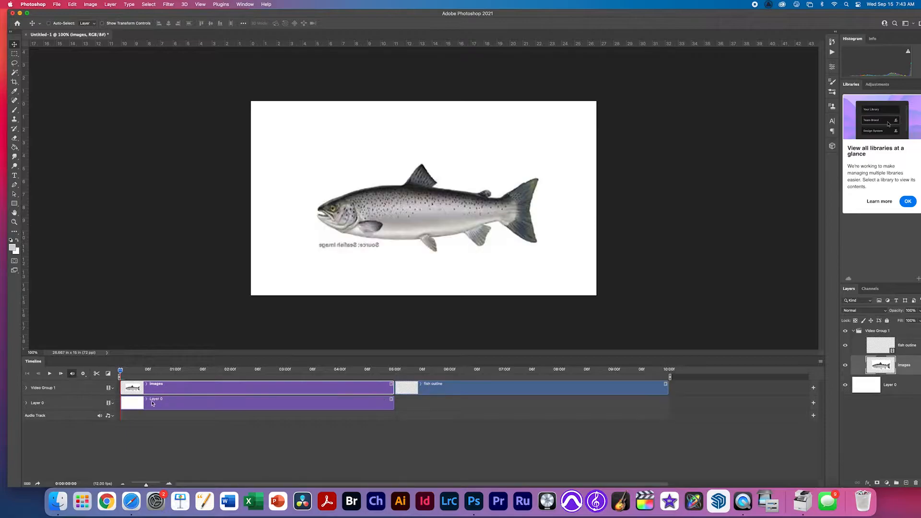
key(super+z)
drag(865, 355, 868, 338)
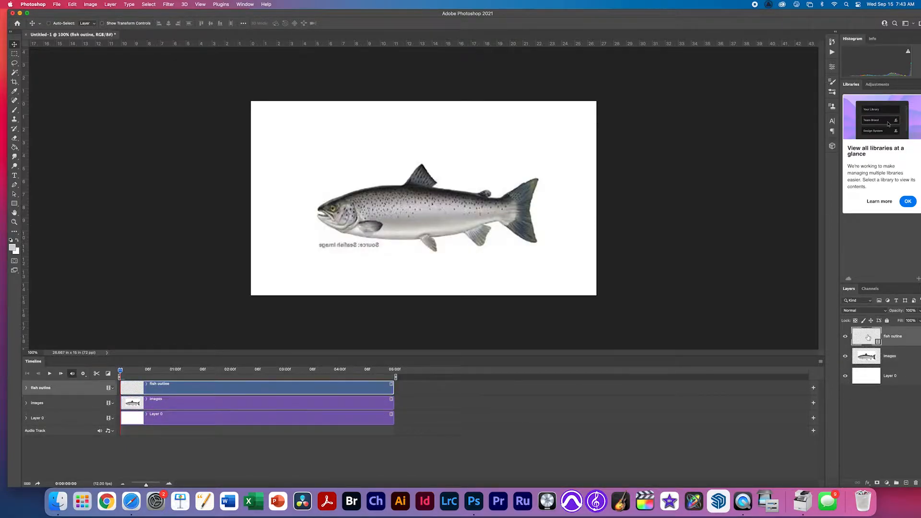
Choose the Brush with the hard pencil preset and black as the painting colour.
key(b)
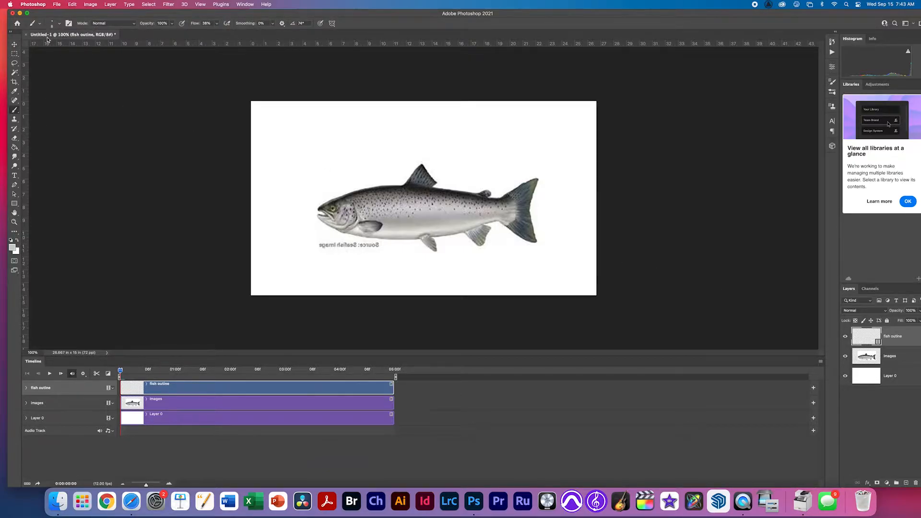
click(54, 23)
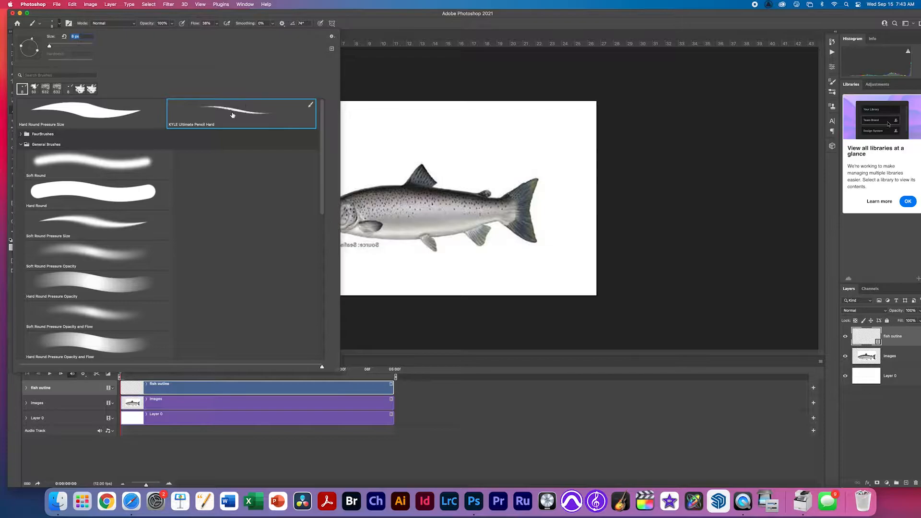
double_click(232, 115)
key(d)
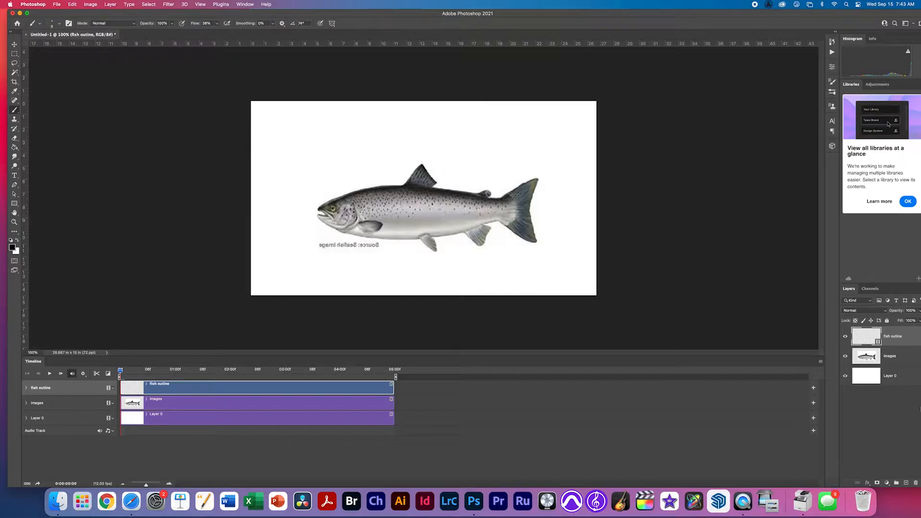
Lower the images layer opacity to fade the photo, then select the fish outline layer.
click(869, 357)
drag(896, 311, 877, 315)
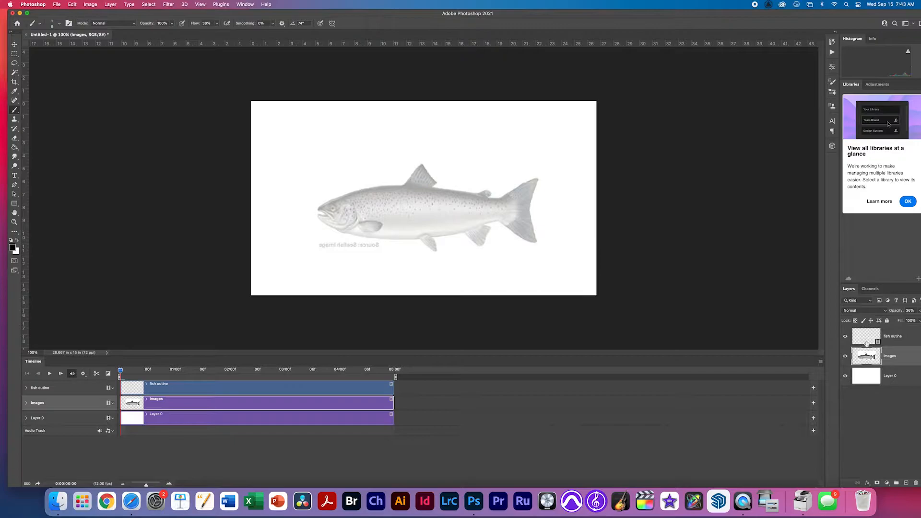
click(873, 338)
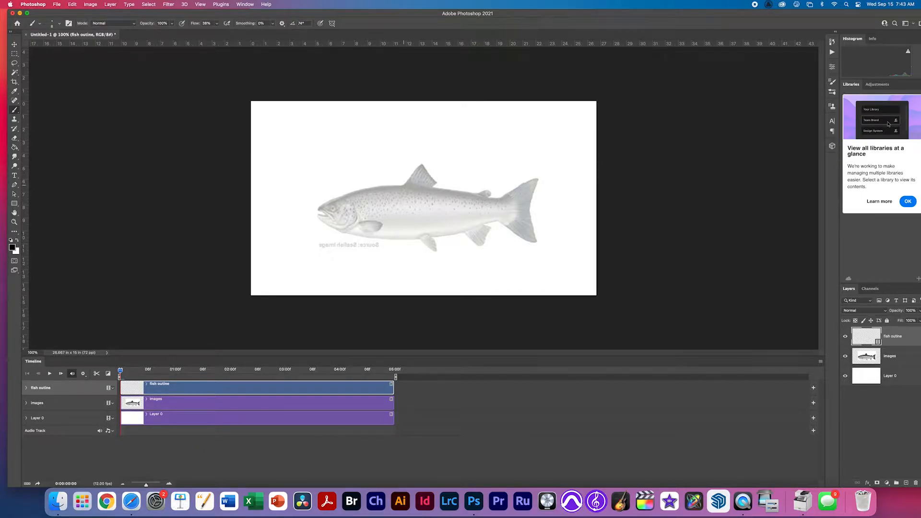
Trace the salmon's back down to the snout and the lower belly toward the tail.
drag(343, 194, 317, 208)
right_click(357, 212)
click(343, 218)
drag(345, 231, 419, 238)
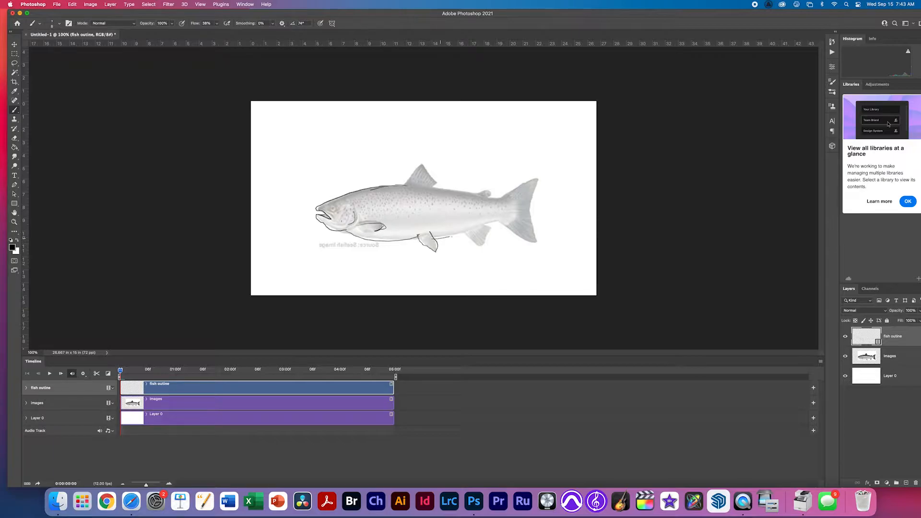
drag(451, 236, 465, 233)
right_click(477, 230)
click(462, 233)
right_click(461, 233)
click(426, 235)
Trace the tail edge, rear belly, and the dorsal and lower rear fins.
drag(533, 224, 538, 197)
key(super+z)
mouse_move(463, 232)
mouse_down()
mouse_move(491, 224)
mouse_move(536, 242)
mouse_move(537, 182)
mouse_up()
mouse_move(536, 243)
mouse_down()
mouse_move(500, 199)
mouse_move(429, 185)
mouse_move(428, 174)
mouse_move(435, 183)
mouse_up()
mouse_move(462, 232)
mouse_down()
mouse_move(480, 245)
mouse_move(489, 224)
mouse_up()
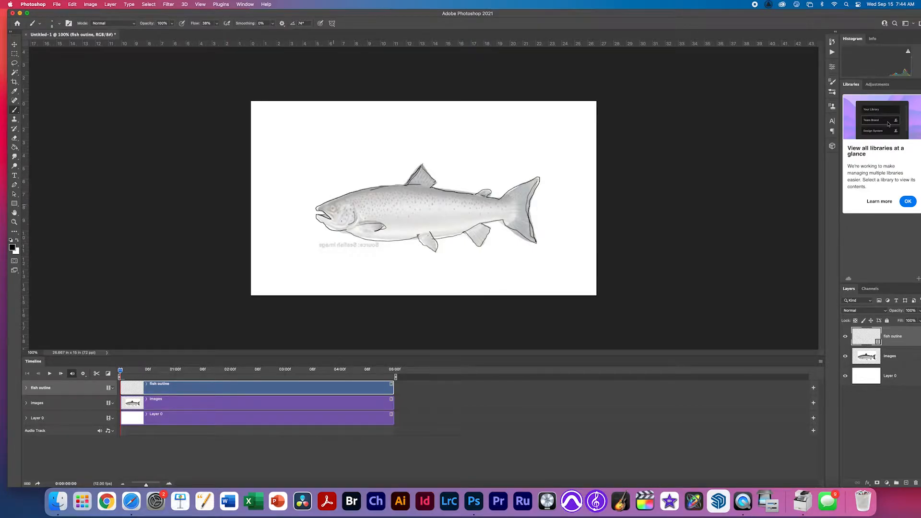
Add mouth, cheek and gill lines and outline the top of the pectoral fin.
scroll(333, 216, up, 10)
drag(317, 204, 337, 217)
scroll(342, 218, up, 3)
drag(331, 184, 352, 201)
drag(460, 192, 425, 243)
mouse_move(464, 248)
mouse_down()
mouse_move(531, 235)
mouse_move(577, 246)
mouse_move(582, 263)
mouse_up()
key(e)
key(b)
scroll(601, 250, right, 5)
Hide the salmon photo and draw a straight belly line joined to the jaw.
click(845, 356)
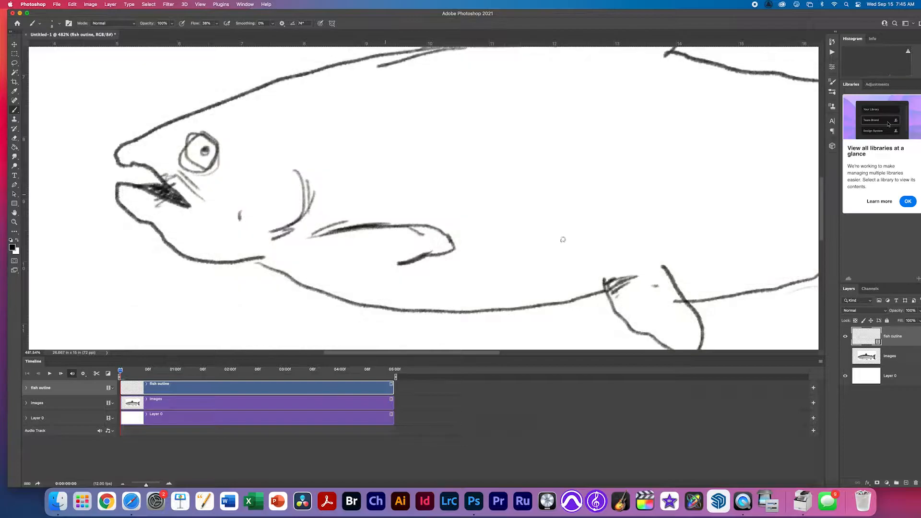
shift+click(254, 259)
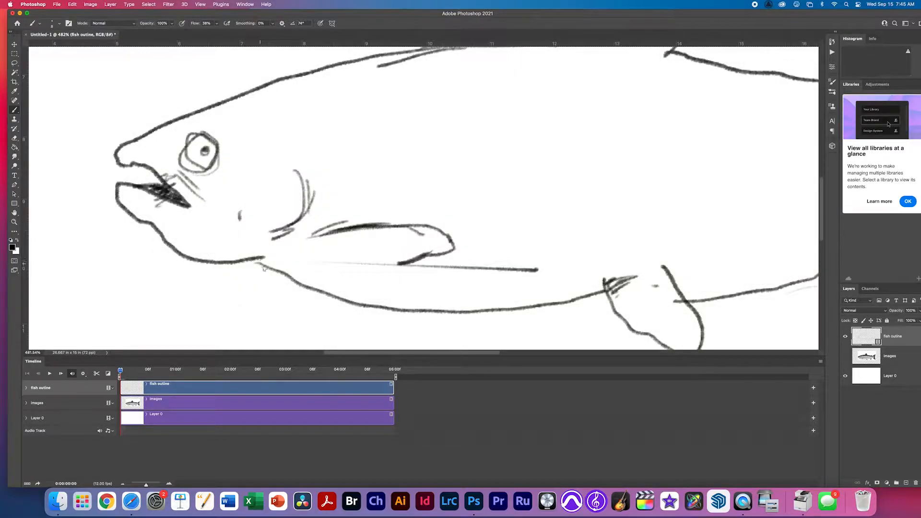
drag(247, 260, 262, 268)
scroll(541, 279, right, 5)
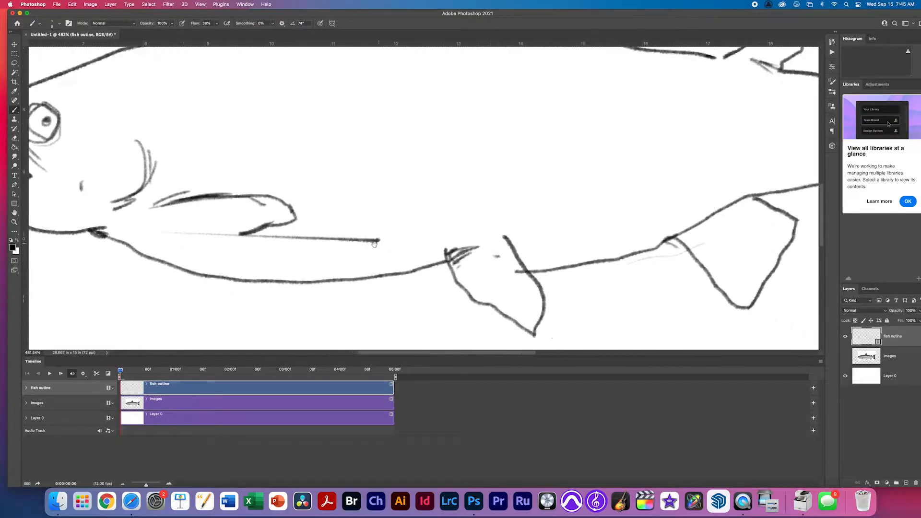
Close the gaps in the fin outline and join the broken line at the fin base.
key(e)
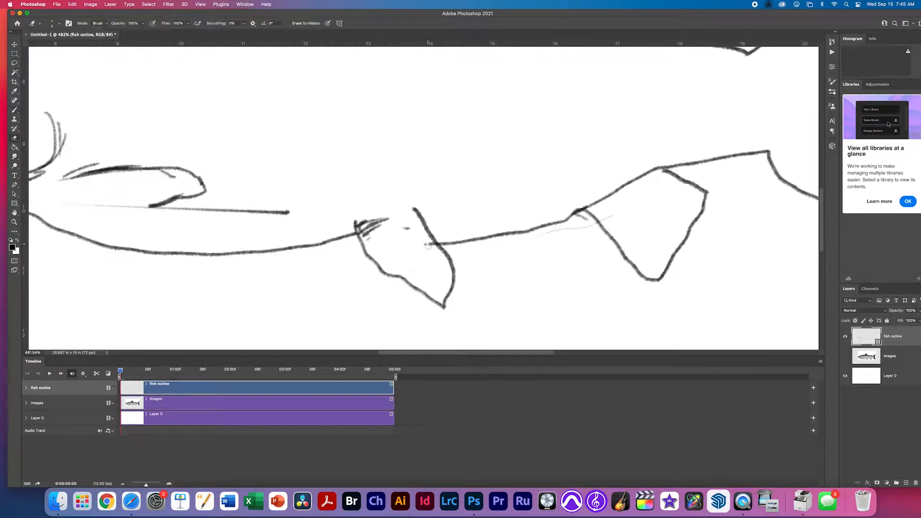
drag(586, 248, 541, 272)
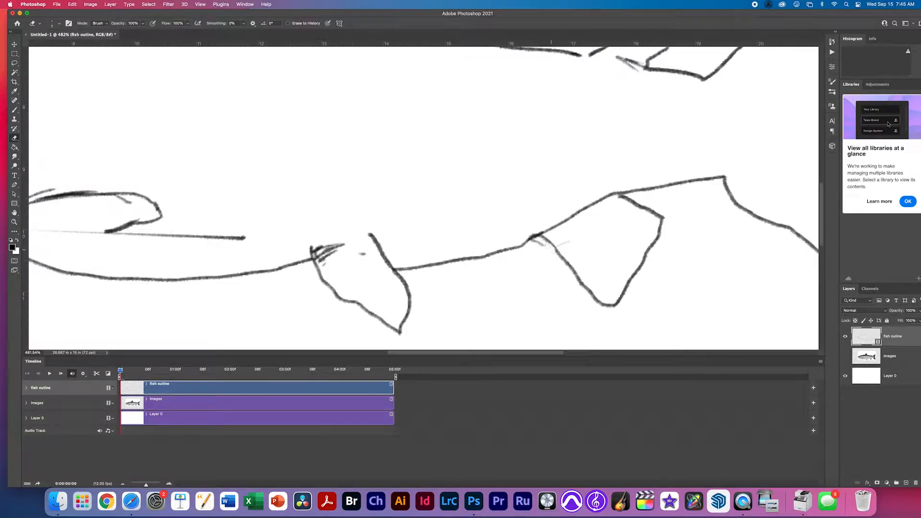
drag(603, 253, 460, 311)
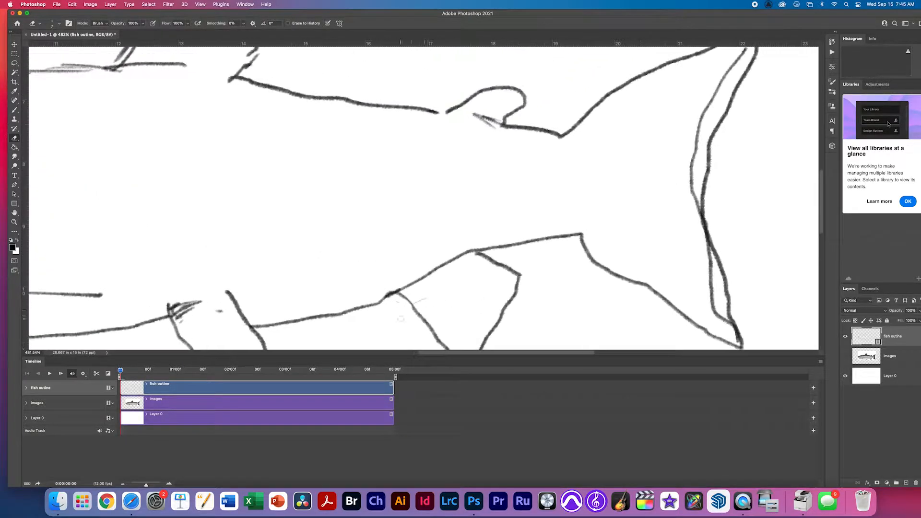
mouse_move(614, 274)
mouse_down()
mouse_move(524, 236)
mouse_move(498, 317)
mouse_move(509, 347)
mouse_up()
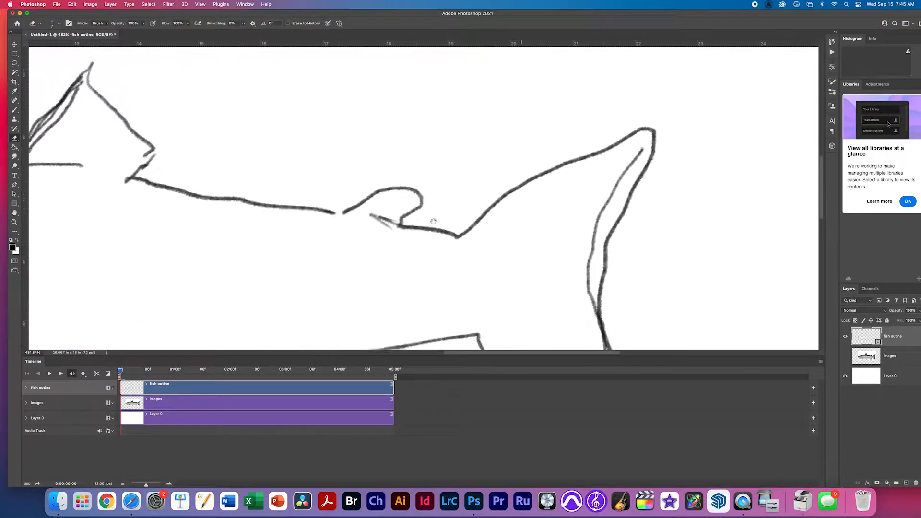
drag(338, 212, 354, 226)
key(b)
drag(350, 232, 366, 231)
drag(322, 250, 493, 301)
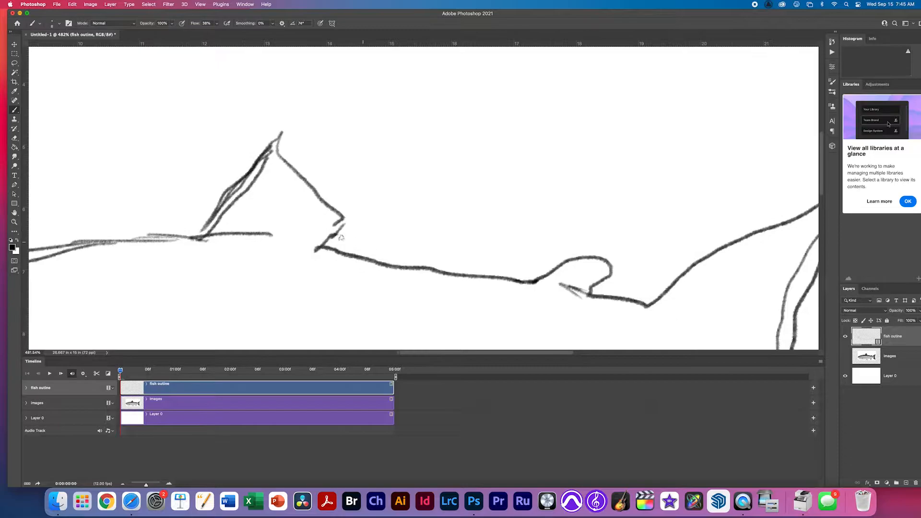
mouse_move(344, 219)
mouse_down()
mouse_move(339, 234)
mouse_move(390, 281)
mouse_move(393, 275)
mouse_up()
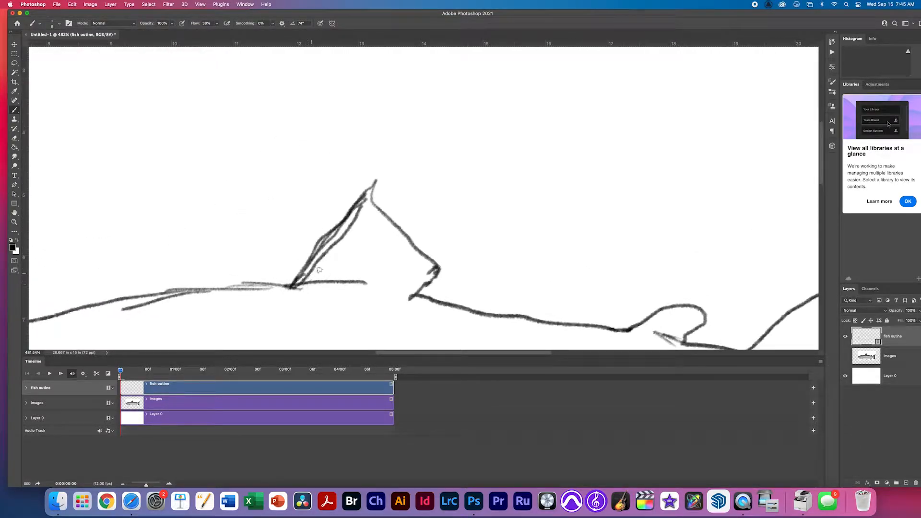
Close the dorsal fin gap, thicken the back line, and erase the stray belly line.
key(space)
drag(277, 281, 546, 213)
key(super+z)
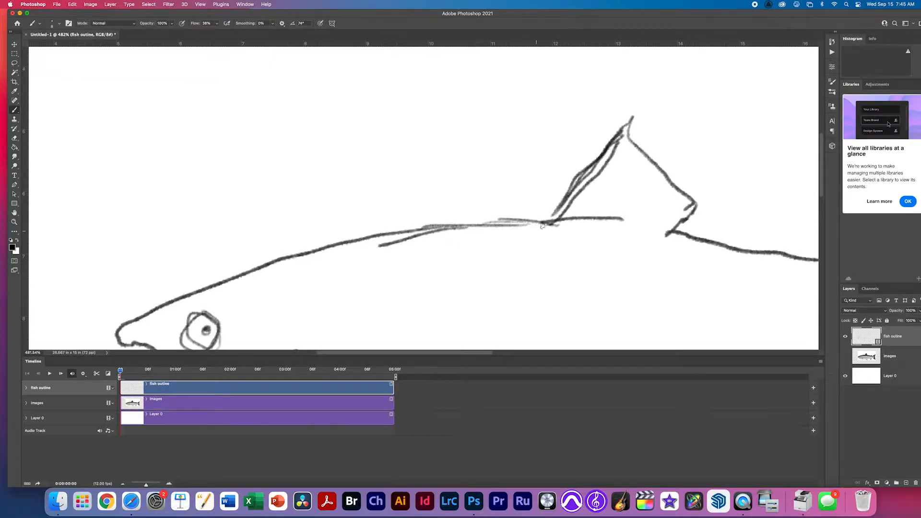
mouse_move(550, 223)
mouse_down()
mouse_move(559, 210)
mouse_move(550, 220)
mouse_move(453, 224)
mouse_up()
drag(510, 223, 351, 246)
mouse_move(302, 286)
mouse_down()
mouse_move(330, 230)
mouse_move(294, 130)
mouse_move(283, 124)
mouse_up()
key(e)
mouse_move(482, 314)
mouse_down()
mouse_move(352, 304)
mouse_move(360, 305)
mouse_move(350, 312)
mouse_move(307, 313)
mouse_up()
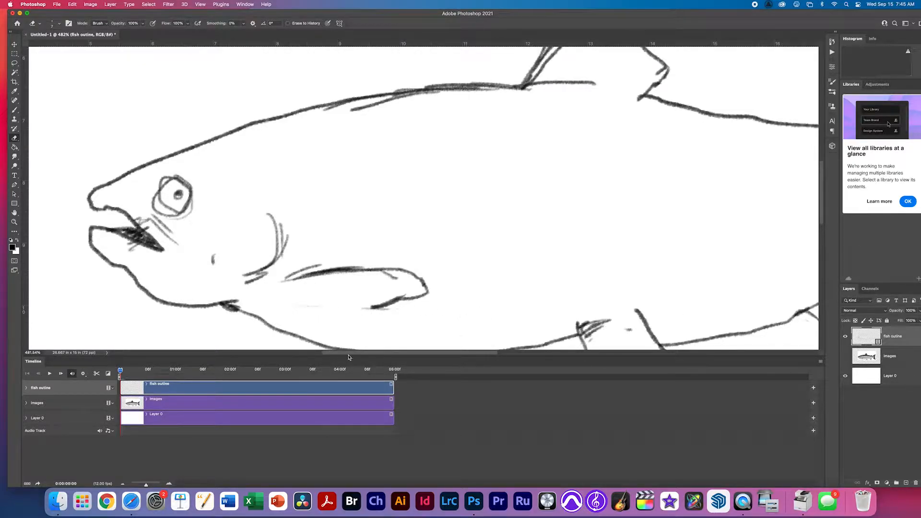
Expand the fish outline track, step to frame 2, and enable onion skins.
click(27, 388)
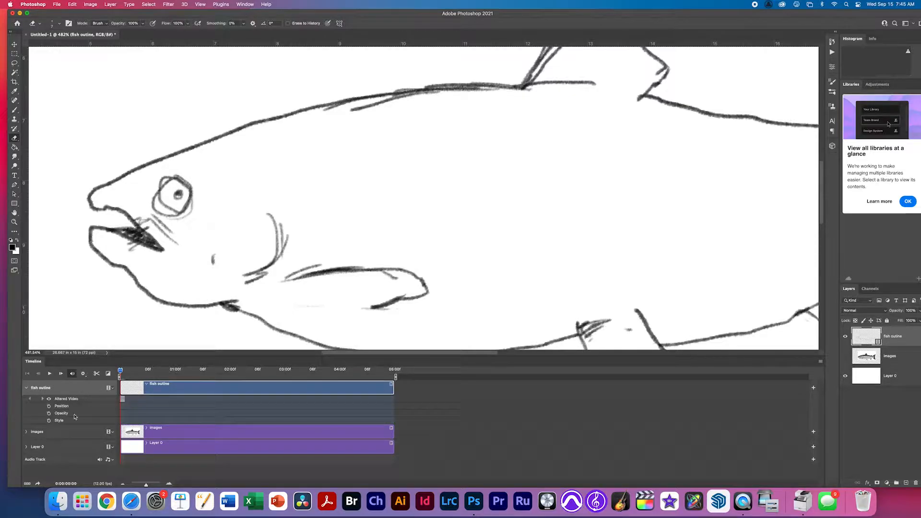
key(Right)
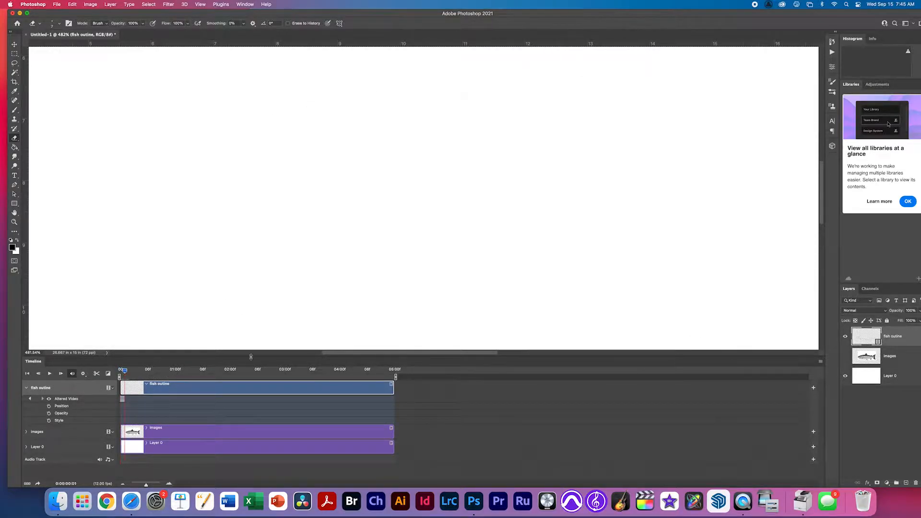
click(820, 363)
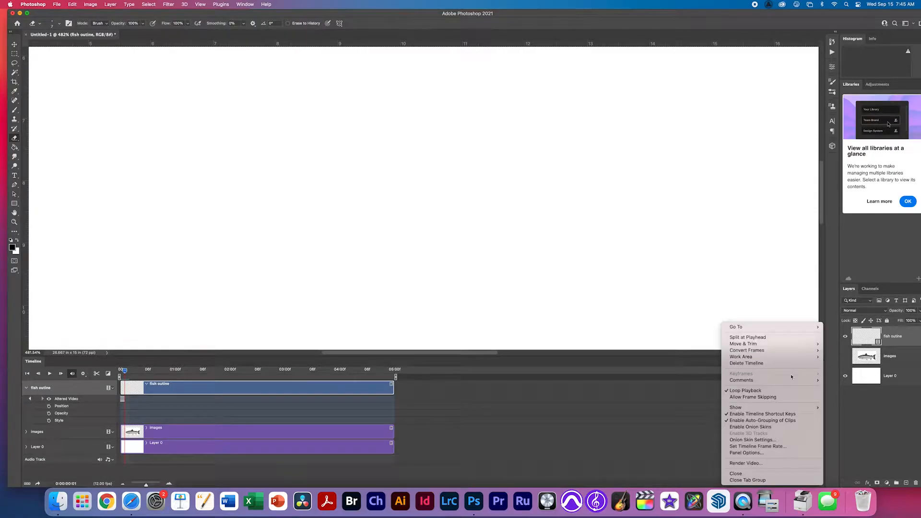
click(777, 426)
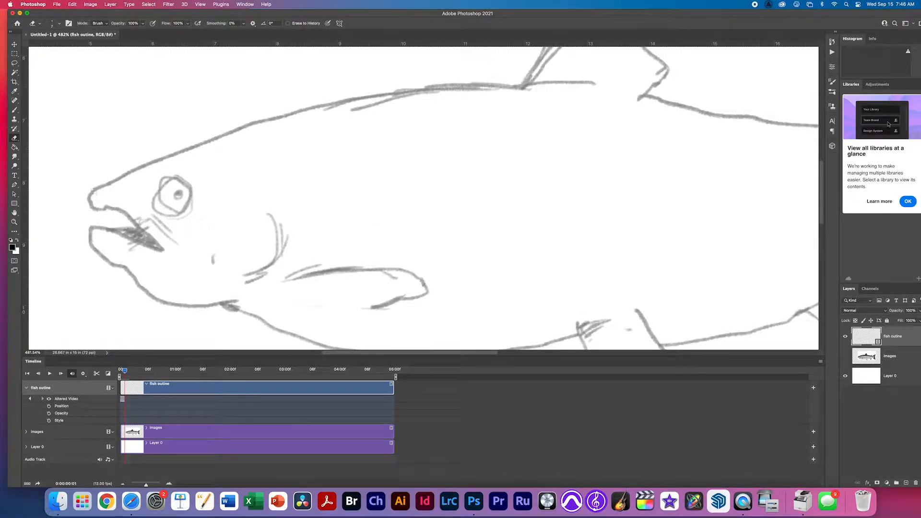
Retrace the mouth, cheek lines and eye with the brush on frame 2.
key(b)
mouse_move(91, 193)
mouse_down()
mouse_move(136, 220)
mouse_move(163, 248)
mouse_move(92, 228)
mouse_move(139, 225)
mouse_move(177, 243)
mouse_up()
drag(156, 212, 181, 230)
mouse_move(155, 195)
mouse_down()
mouse_move(182, 182)
mouse_move(189, 216)
mouse_up()
mouse_move(190, 184)
mouse_down()
mouse_move(170, 220)
mouse_move(188, 181)
mouse_move(181, 198)
mouse_up()
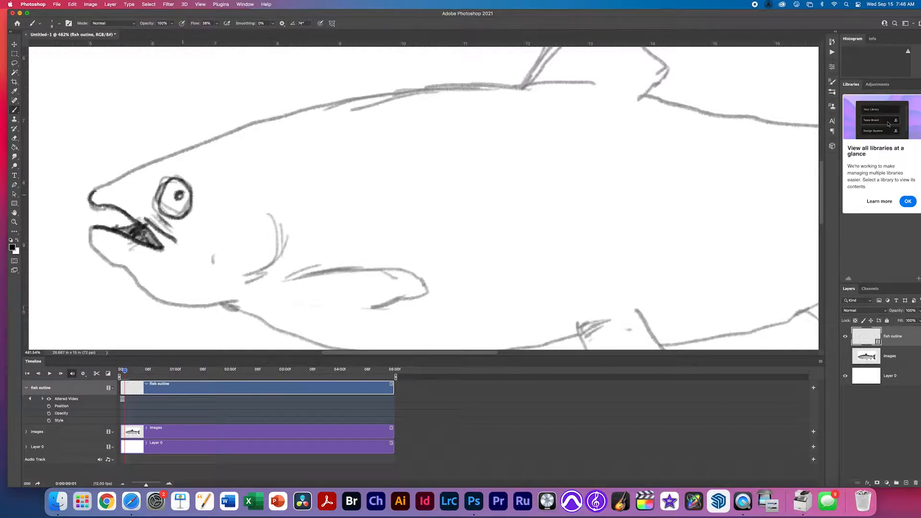
Retrace the back, dorsal fin, small rear fin and tail outline.
drag(98, 190, 328, 109)
drag(352, 102, 435, 90)
drag(293, 116, 532, 92)
mouse_move(524, 87)
mouse_down()
mouse_move(592, 82)
mouse_move(454, 195)
mouse_up()
mouse_move(401, 190)
mouse_down()
mouse_move(478, 92)
mouse_move(517, 199)
mouse_up()
drag(527, 201, 373, 166)
mouse_move(365, 165)
mouse_down()
mouse_move(525, 191)
mouse_move(656, 186)
mouse_move(695, 224)
mouse_up()
mouse_move(695, 224)
mouse_down()
mouse_move(392, 250)
mouse_move(584, 146)
mouse_up()
mouse_move(584, 146)
mouse_down()
mouse_move(548, 233)
mouse_move(542, 100)
mouse_up()
mouse_move(544, 96)
mouse_down()
mouse_move(549, 274)
mouse_move(479, 274)
mouse_move(335, 233)
mouse_move(206, 283)
mouse_up()
drag(221, 276, 262, 314)
Retrace the belly line with the anal and pelvic fins.
drag(375, 260, 396, 192)
mouse_move(258, 216)
mouse_down()
mouse_move(334, 236)
mouse_move(331, 168)
mouse_up()
mouse_move(245, 212)
mouse_down()
mouse_move(529, 256)
mouse_move(384, 286)
mouse_up()
drag(360, 250, 397, 314)
mouse_move(415, 308)
mouse_down()
mouse_move(425, 269)
mouse_move(318, 204)
mouse_up()
drag(269, 240, 579, 266)
mouse_move(632, 247)
mouse_down()
mouse_move(526, 265)
mouse_move(589, 273)
mouse_up()
mouse_move(564, 265)
mouse_down()
mouse_move(314, 217)
mouse_move(503, 265)
mouse_up()
mouse_move(330, 212)
mouse_down()
mouse_move(184, 140)
mouse_move(253, 159)
mouse_up()
Retrace the lower jaw, mouth shading, gill lines and pectoral fin.
drag(381, 142, 341, 187)
drag(367, 134, 369, 169)
drag(363, 180, 336, 200)
drag(373, 195, 463, 220)
drag(566, 110, 219, 283)
drag(639, 220, 660, 230)
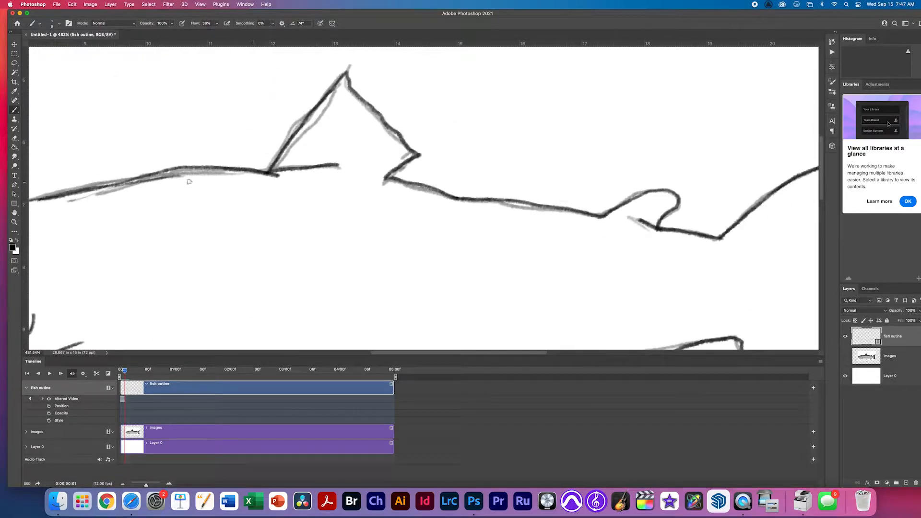
On the next frame, trace the dorsal fin, back line, snout, jaw, eye and gills.
key(Right)
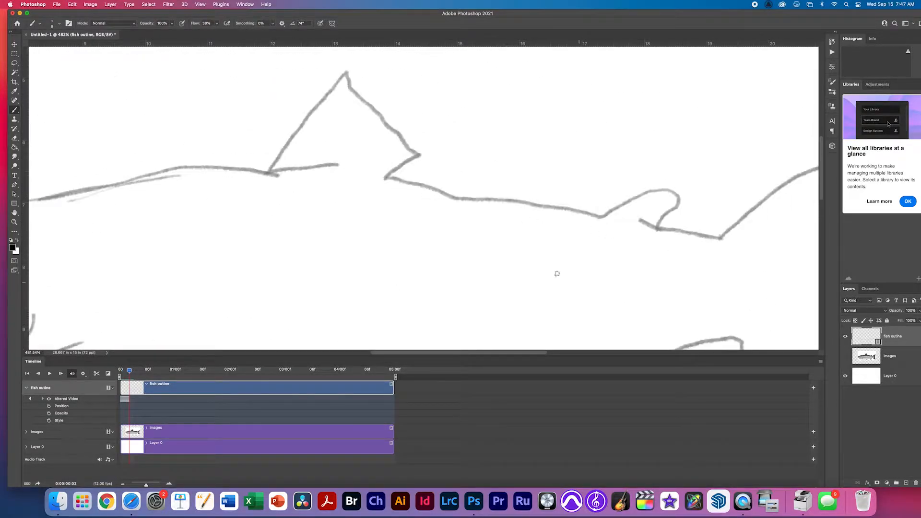
mouse_move(267, 174)
mouse_down()
mouse_move(342, 73)
mouse_move(415, 155)
mouse_move(384, 179)
mouse_up()
drag(238, 169, 336, 159)
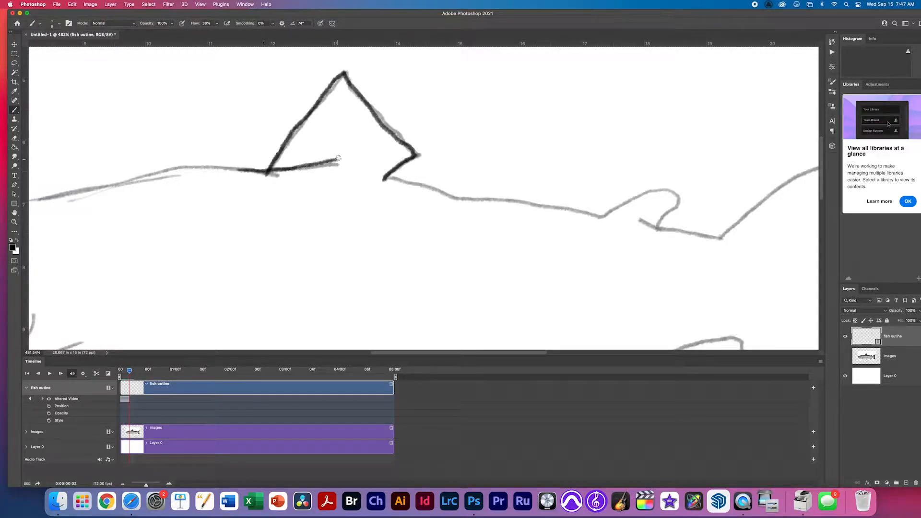
mouse_move(292, 184)
mouse_down()
mouse_move(495, 202)
mouse_move(491, 192)
mouse_move(410, 207)
mouse_move(264, 243)
mouse_move(421, 211)
mouse_up()
mouse_move(468, 184)
mouse_down()
mouse_move(411, 196)
mouse_move(300, 261)
mouse_move(373, 318)
mouse_up()
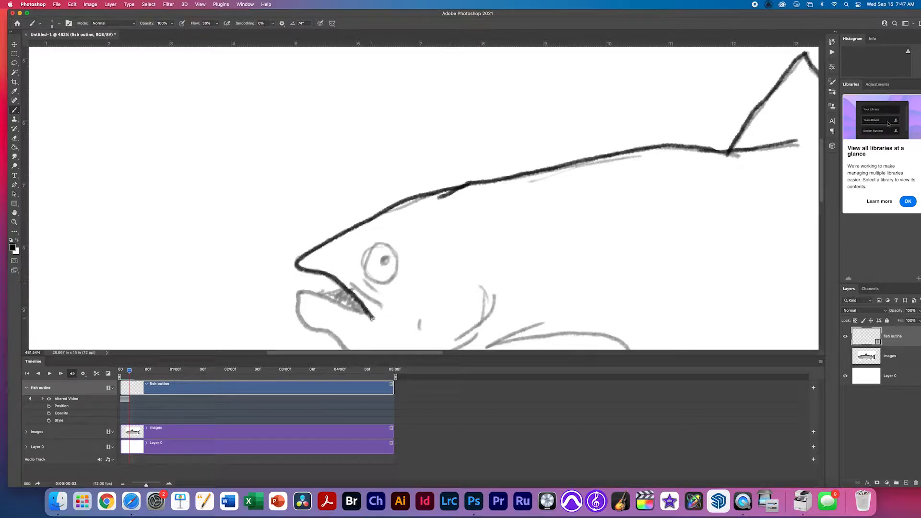
mouse_move(321, 291)
mouse_down()
mouse_move(357, 307)
mouse_move(324, 290)
mouse_move(295, 291)
mouse_move(309, 325)
mouse_up()
drag(377, 319, 316, 216)
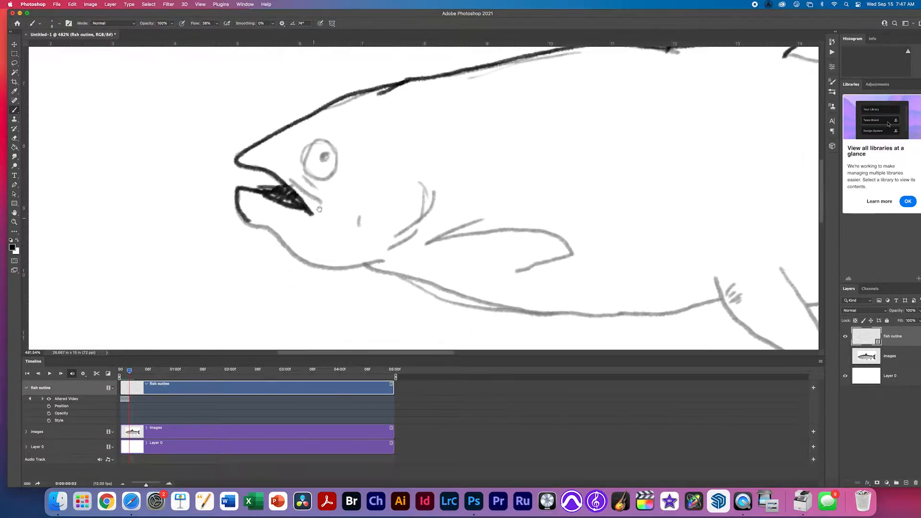
mouse_move(317, 143)
mouse_down()
mouse_move(300, 159)
mouse_move(316, 181)
mouse_move(336, 174)
mouse_move(332, 150)
mouse_move(319, 142)
mouse_move(318, 155)
mouse_move(326, 155)
mouse_move(298, 182)
mouse_move(323, 199)
mouse_up()
drag(305, 177, 321, 191)
drag(248, 222, 388, 256)
drag(292, 246, 389, 259)
drag(423, 229, 393, 249)
drag(435, 192, 396, 236)
drag(425, 183, 423, 217)
drag(363, 214, 361, 225)
Trace the pectoral, pelvic and anal fins, belly, tail and rear back line, then fit the canvas.
key(space)
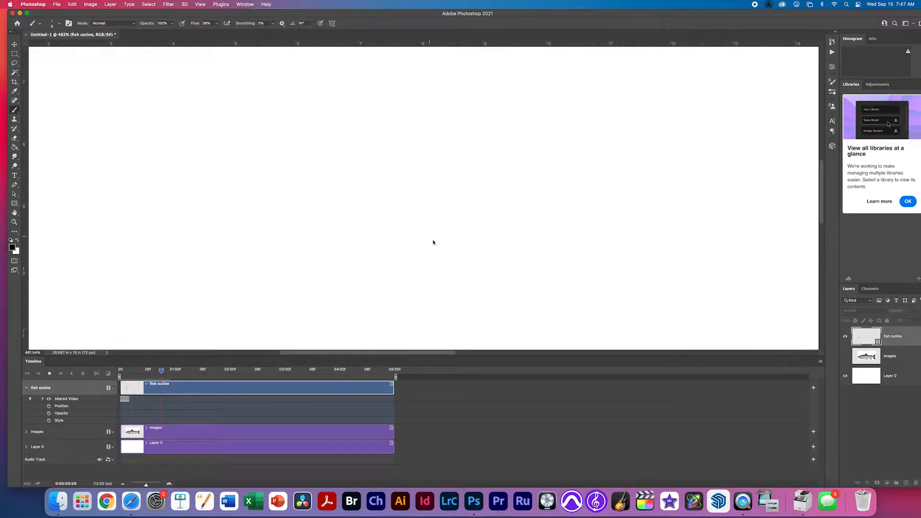
drag(426, 245, 489, 218)
mouse_move(452, 234)
mouse_down()
mouse_move(562, 240)
mouse_move(516, 275)
mouse_up()
mouse_move(371, 267)
mouse_down()
mouse_move(525, 314)
mouse_move(722, 300)
mouse_up()
mouse_move(696, 297)
mouse_down()
mouse_move(374, 252)
mouse_move(405, 256)
mouse_up()
drag(406, 259, 487, 323)
drag(455, 211, 488, 325)
drag(488, 261, 745, 188)
drag(695, 240, 495, 239)
mouse_move(434, 228)
mouse_down()
mouse_move(485, 282)
mouse_move(550, 213)
mouse_up()
mouse_move(585, 179)
mouse_down()
mouse_move(384, 248)
mouse_move(470, 296)
mouse_up()
mouse_move(470, 295)
mouse_down()
mouse_move(409, 224)
mouse_move(478, 163)
mouse_up()
drag(452, 275, 450, 280)
mouse_move(423, 320)
mouse_down()
mouse_move(449, 127)
mouse_move(278, 227)
mouse_up()
mouse_move(280, 228)
mouse_down()
mouse_move(575, 259)
mouse_move(488, 237)
mouse_up()
drag(506, 244, 240, 196)
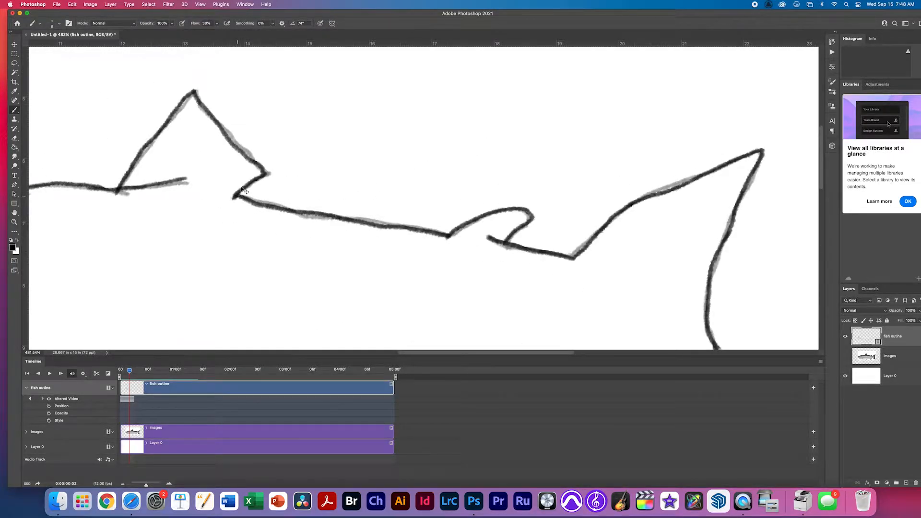
key(super+0)
key(space)
key(space)
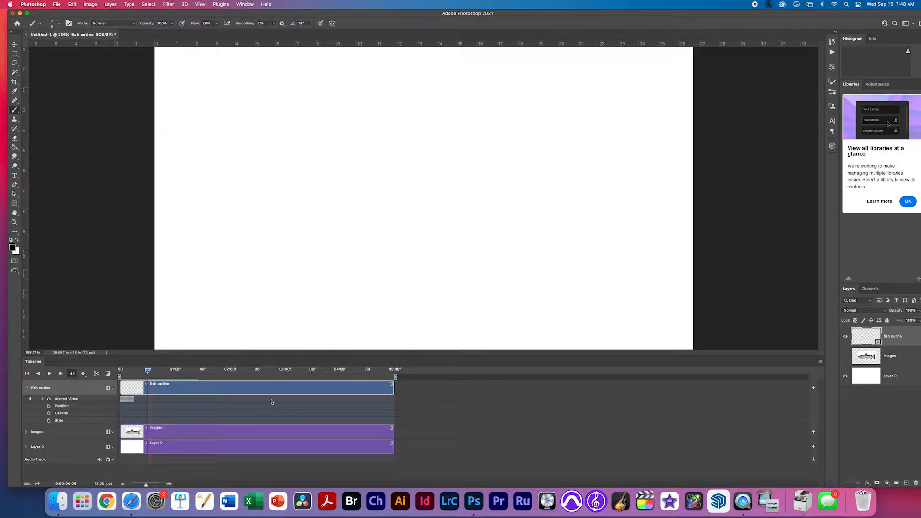
End the work area at the last drawn frame, then play and step through the three-frame loop.
mouse_move(395, 377)
mouse_down()
mouse_move(140, 377)
mouse_move(134, 394)
mouse_up()
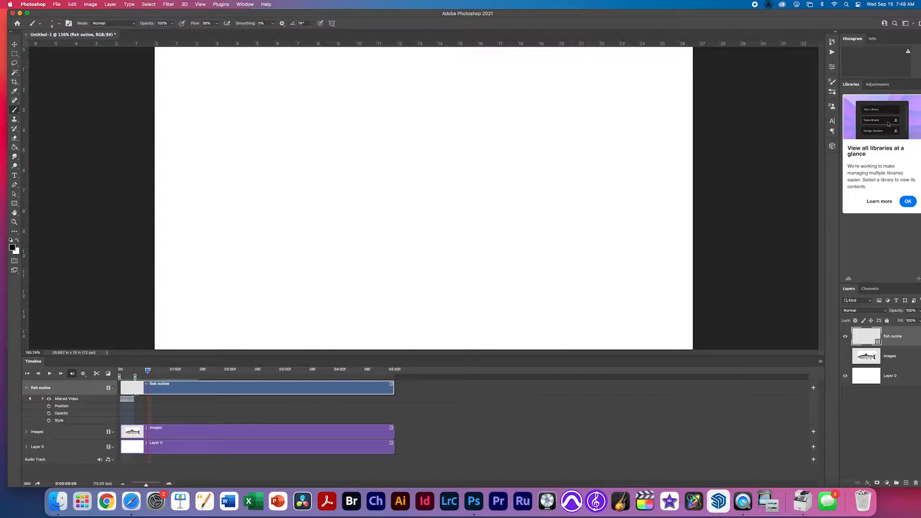
key(space)
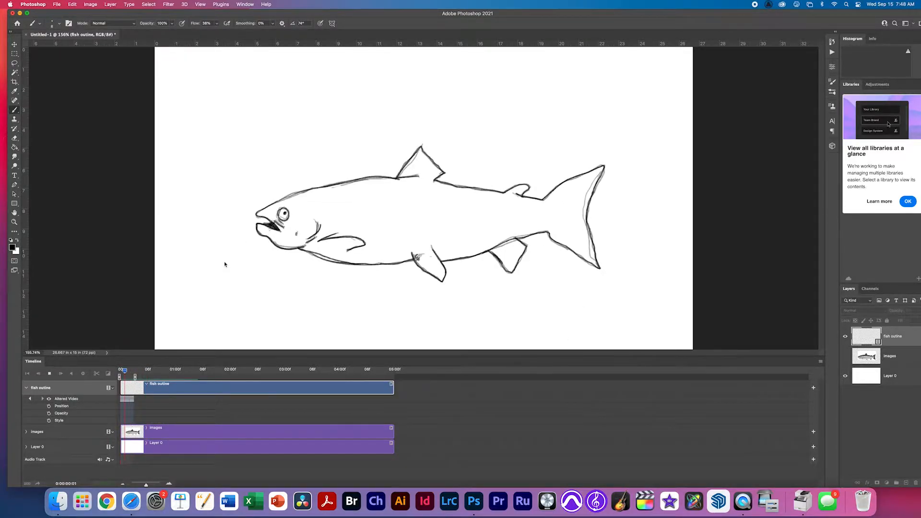
key(space)
key(Left)
key(Right)
key(Right)
key(Left)
key(Left)
key(Left)
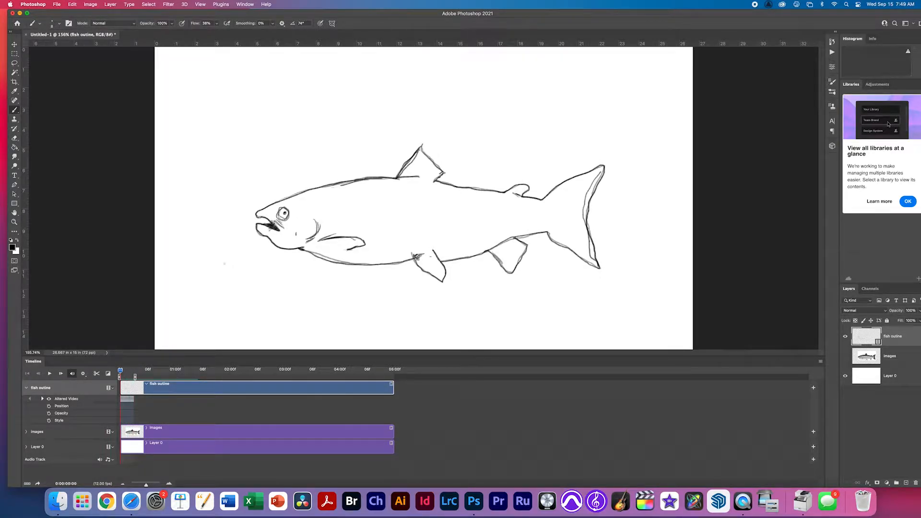
key(Right)
key(Right)
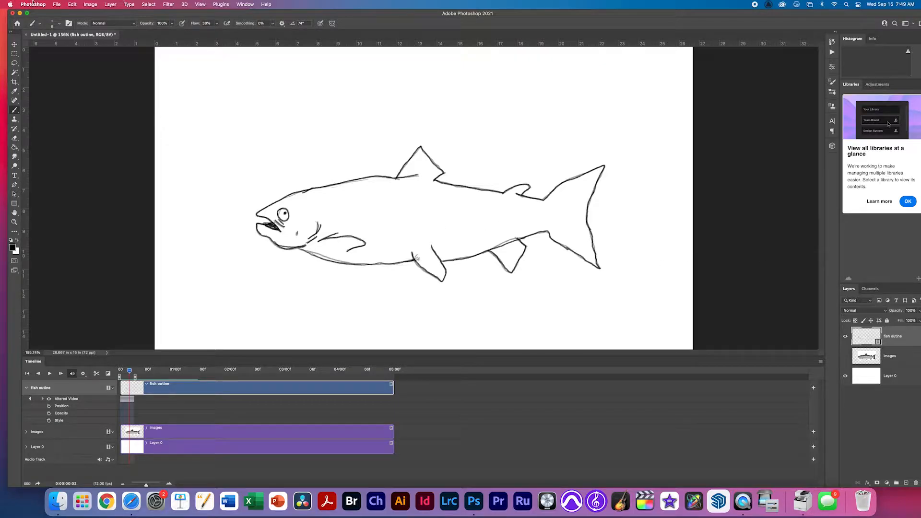
Add a blank video layer named 'fish fill' starting at 0, placed beneath fish outline.
click(111, 4)
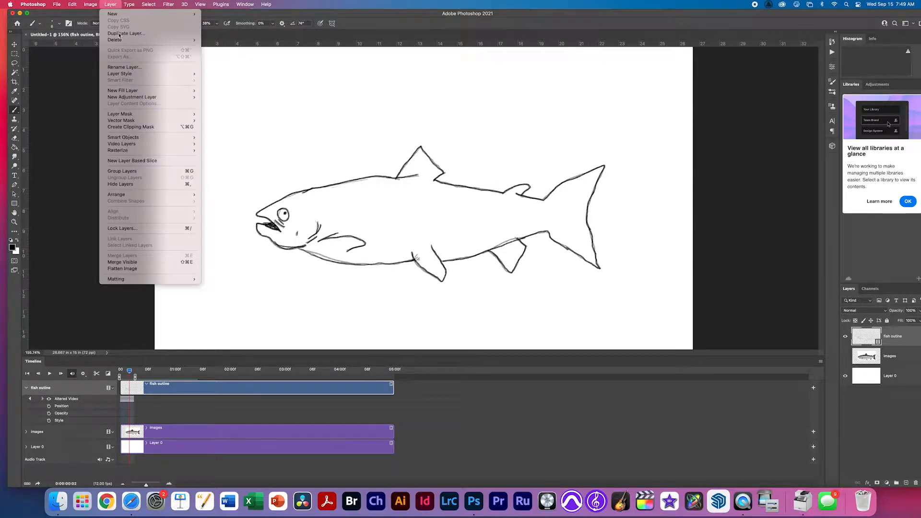
mouse_move(132, 145)
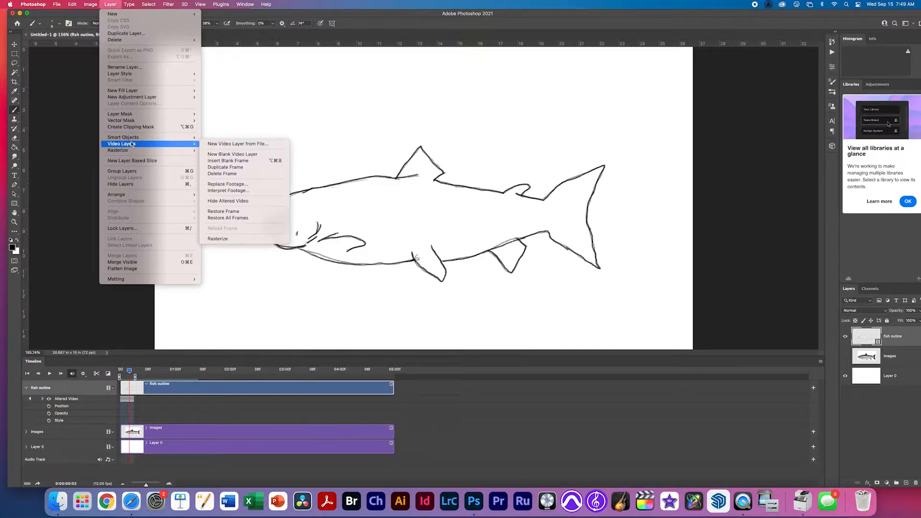
click(230, 154)
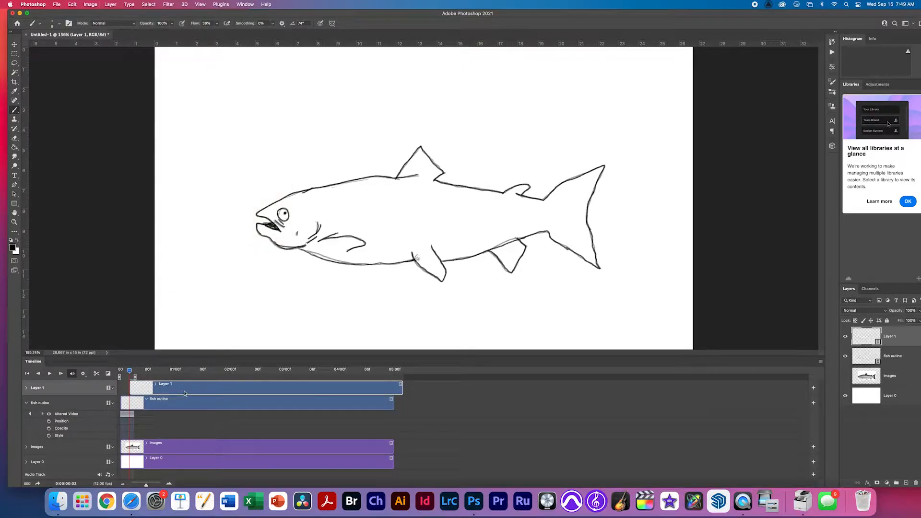
drag(185, 393, 175, 393)
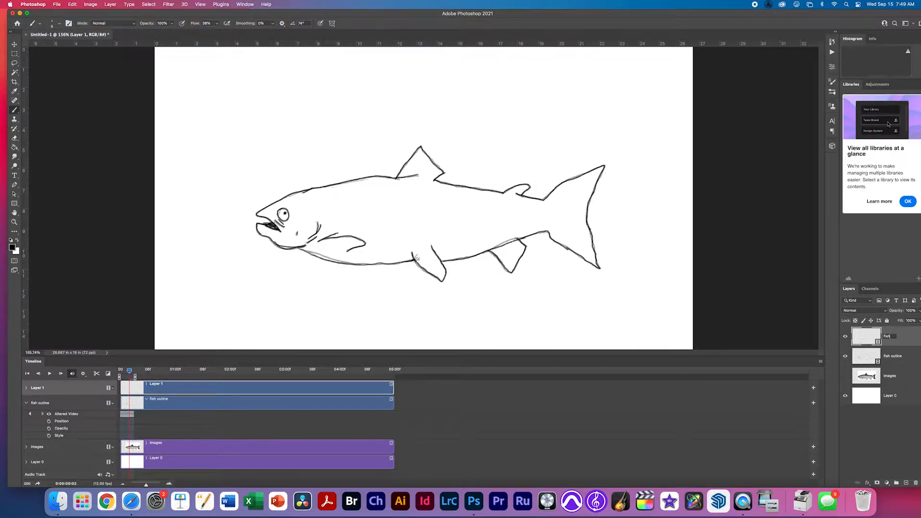
key(Return)
drag(876, 347, 877, 368)
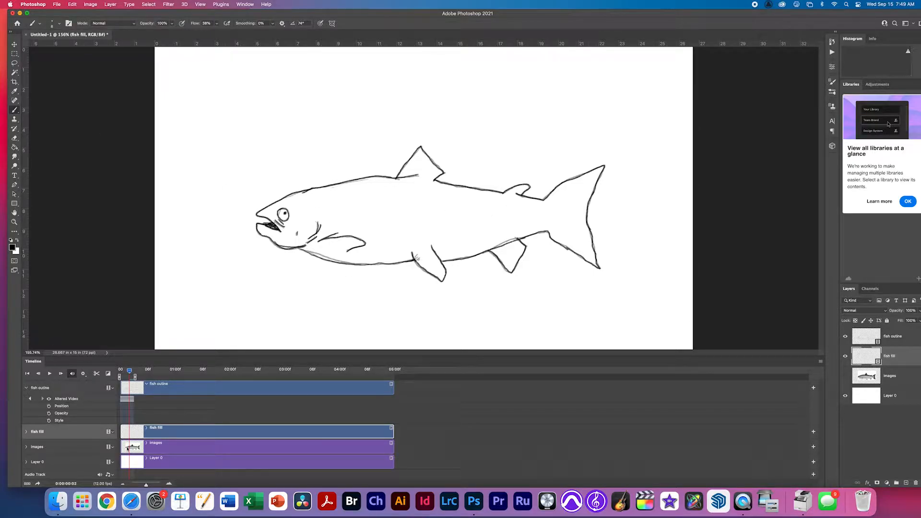
Collapse the fish outline track and move the playhead back to frame 0.
click(113, 392)
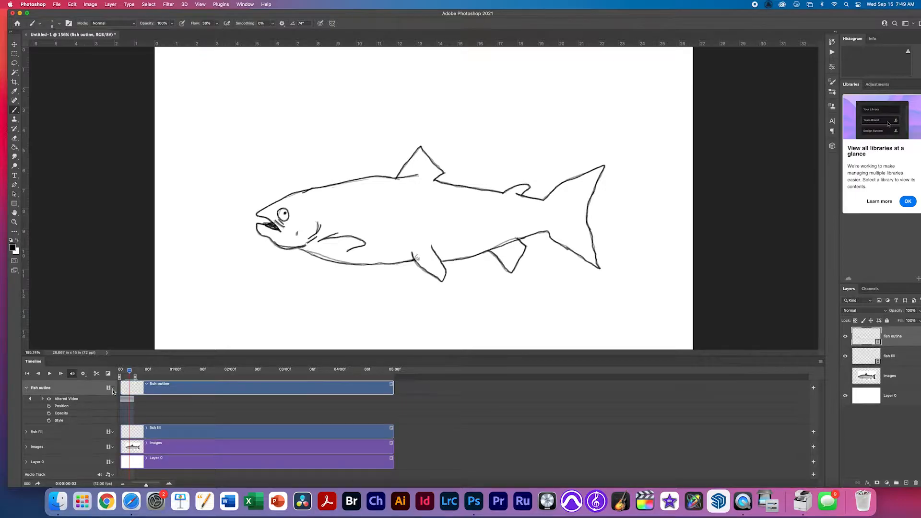
click(114, 389)
click(88, 399)
click(26, 388)
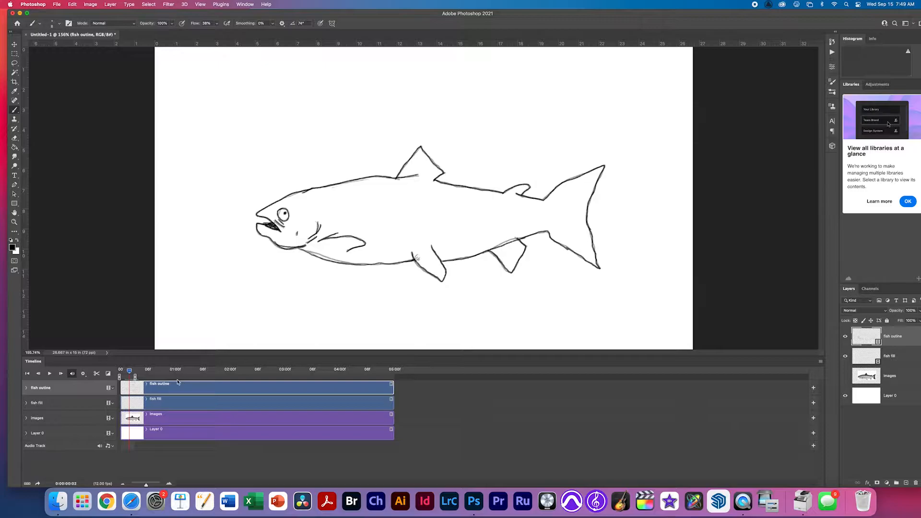
drag(127, 372, 120, 371)
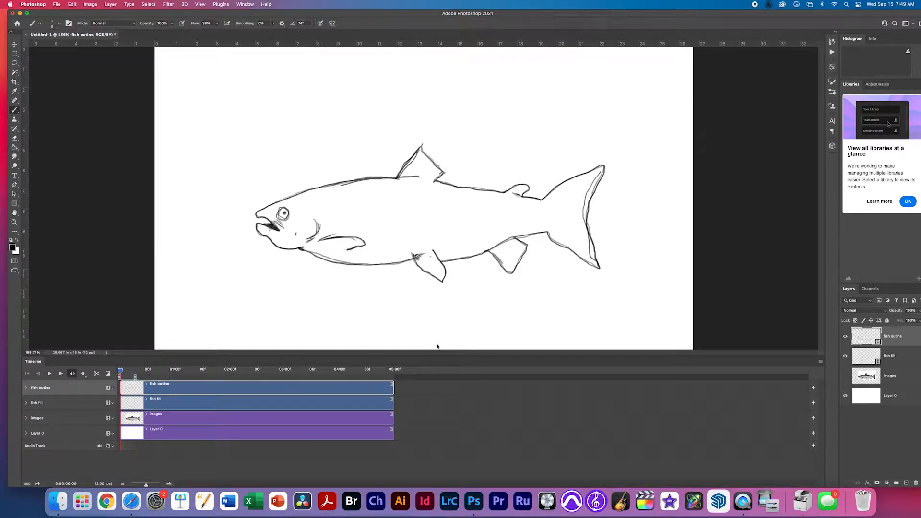
Magic Wand the white background, invert the selection to the fish, and activate fish fill.
click(15, 73)
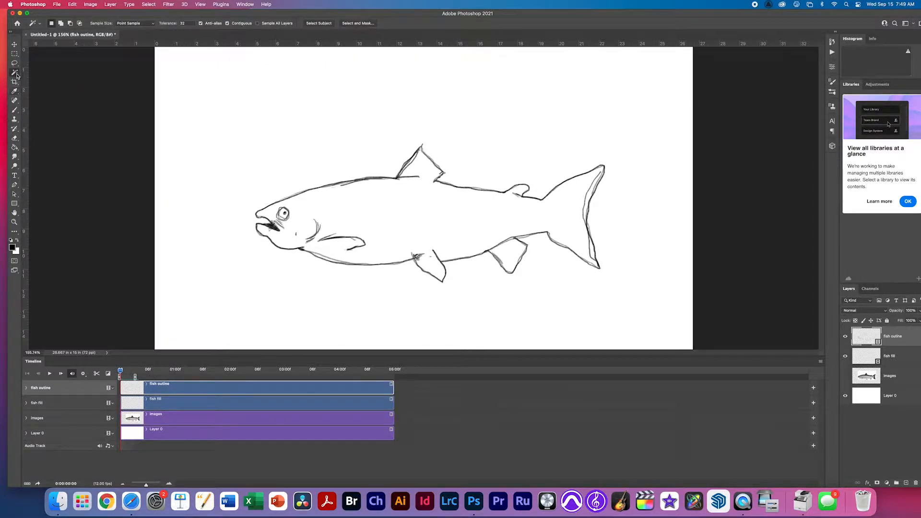
right_click(15, 73)
click(56, 85)
click(274, 125)
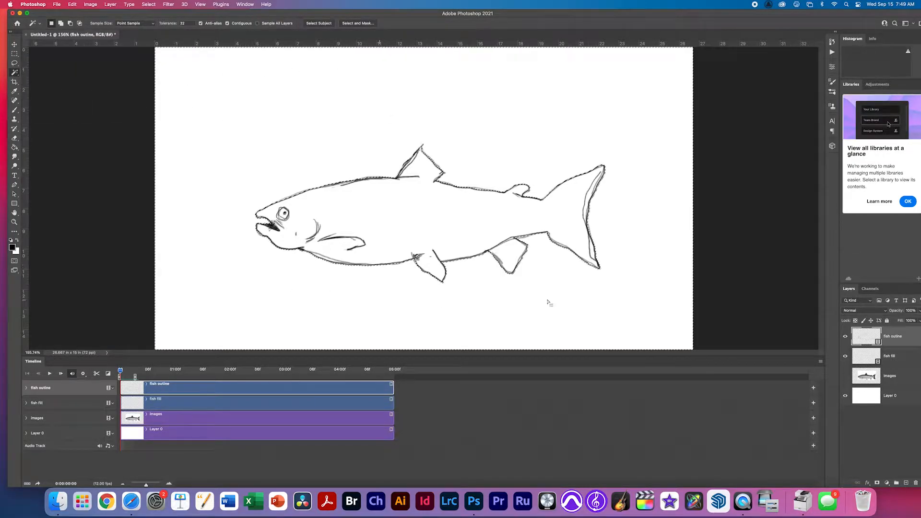
key(super+d)
drag(291, 207, 332, 209)
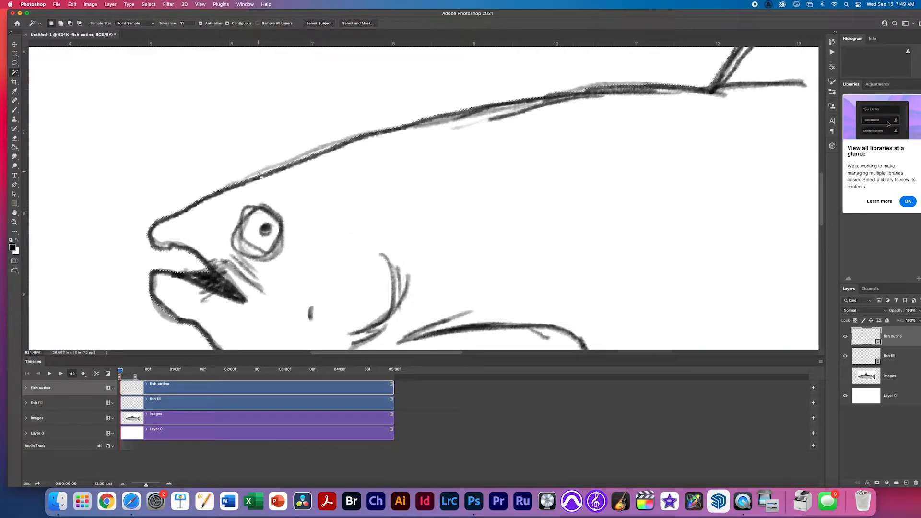
key(super+0)
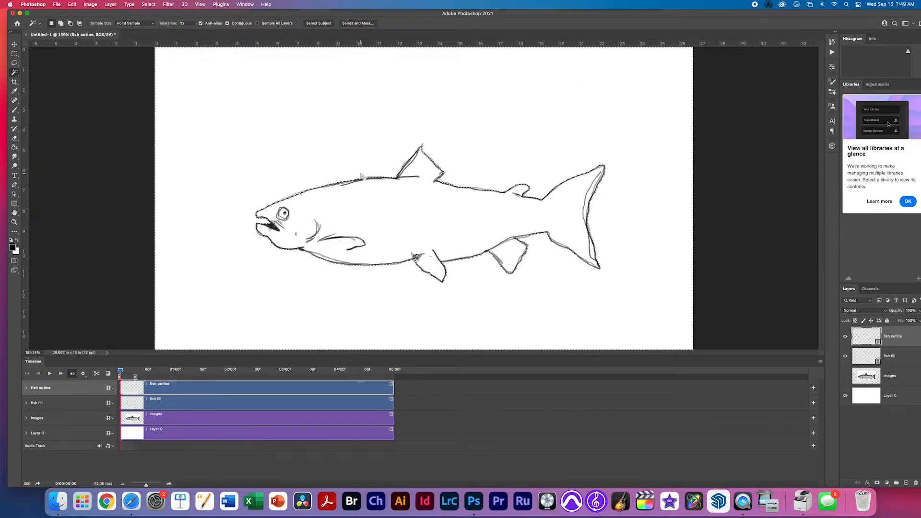
click(146, 5)
click(160, 34)
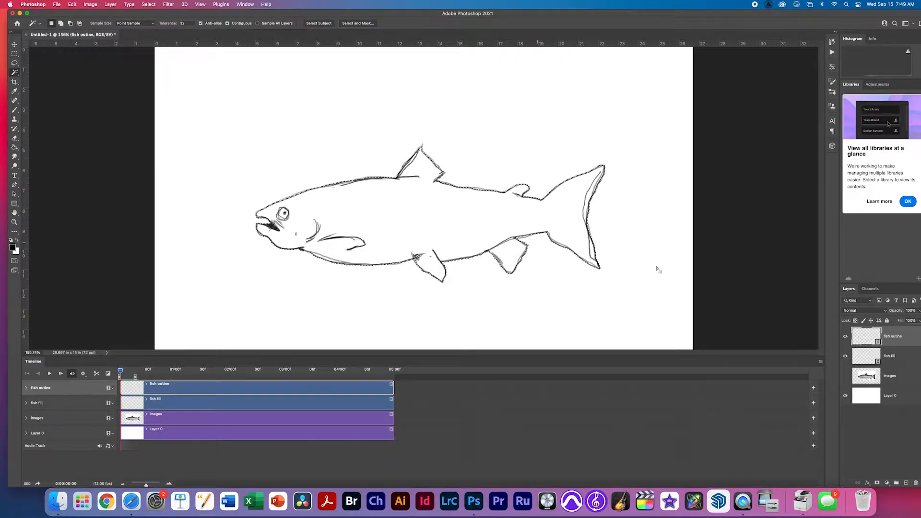
click(873, 361)
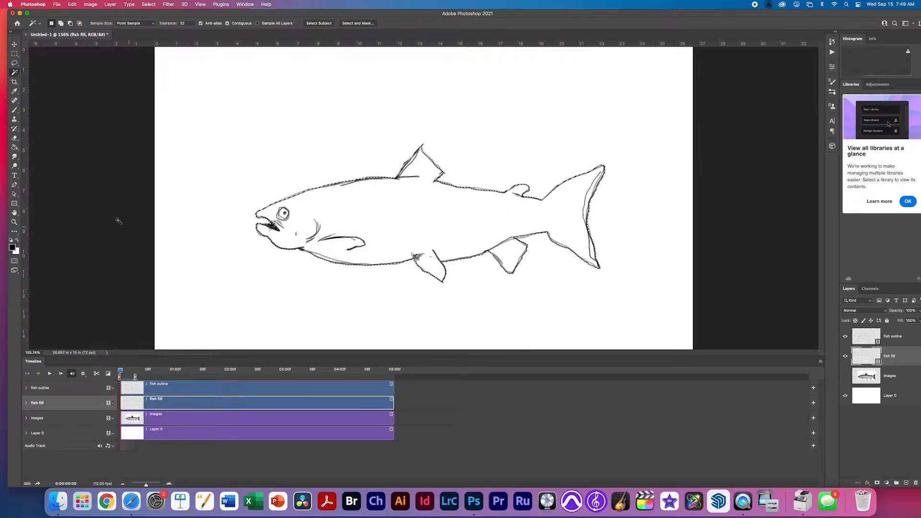
Choose the Paint Bucket with a light blue-grey (aac0c5) foreground colour.
click(14, 149)
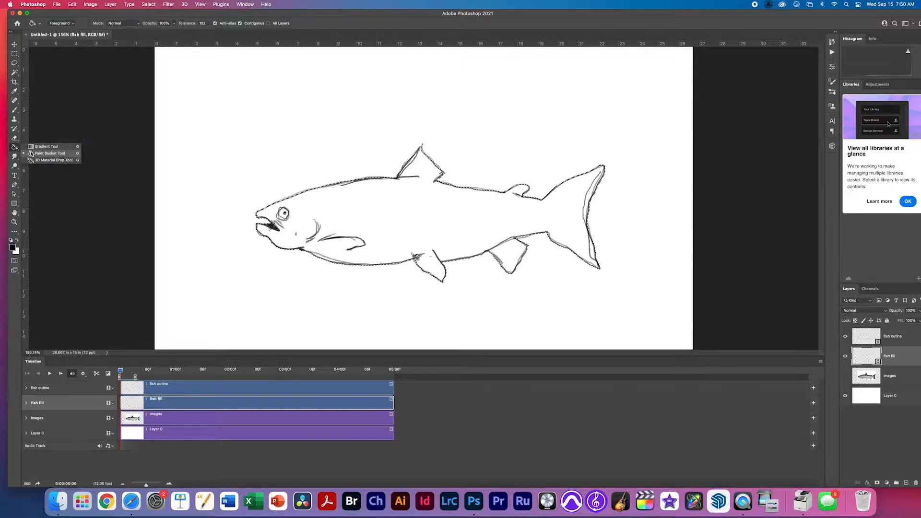
click(29, 154)
click(12, 247)
mouse_move(181, 177)
mouse_down()
mouse_move(151, 185)
mouse_move(151, 147)
mouse_up()
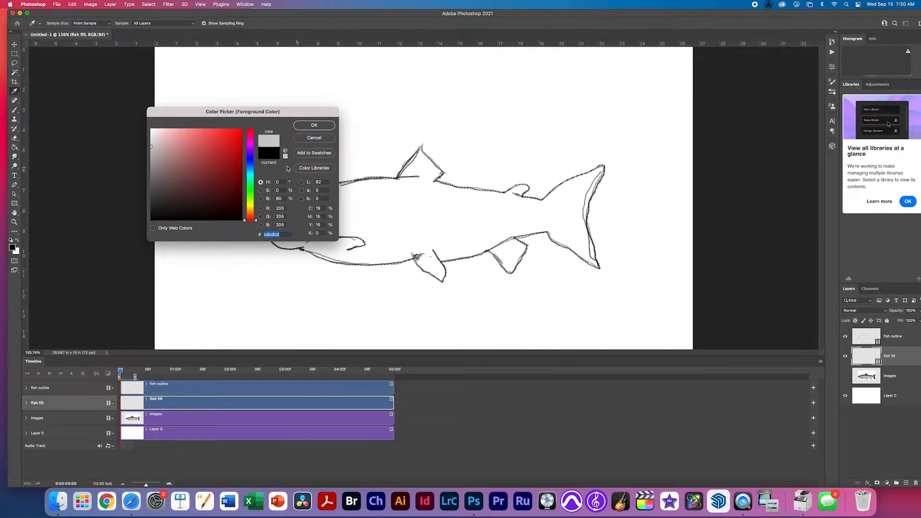
click(249, 179)
drag(248, 179, 248, 172)
click(163, 149)
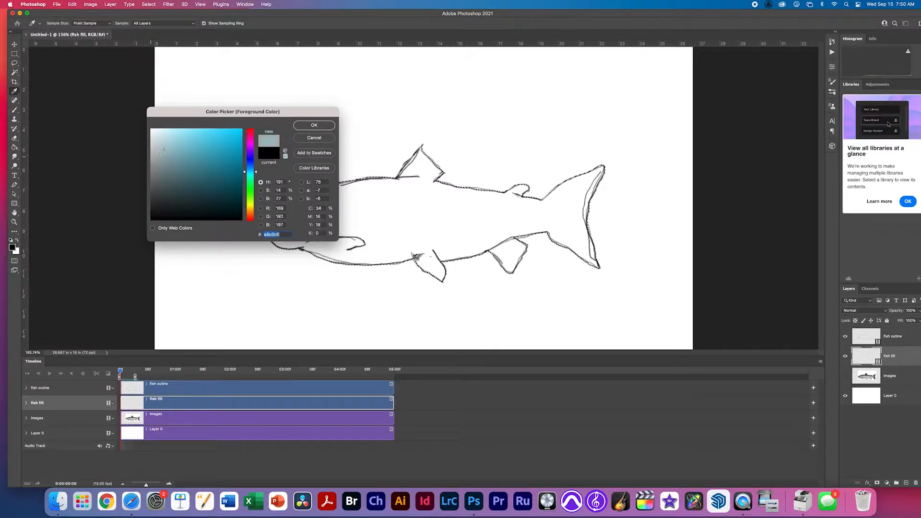
click(314, 125)
key(g)
Fill the first frame's fish body, check it by toggling the outline, and advance a frame.
click(462, 231)
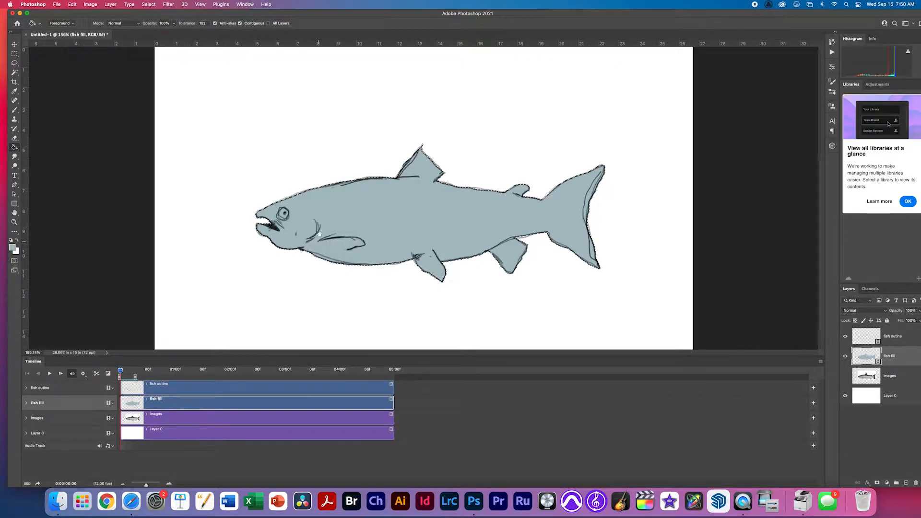
key(super+d)
mouse_move(318, 230)
mouse_down()
mouse_move(383, 237)
mouse_move(316, 238)
mouse_up()
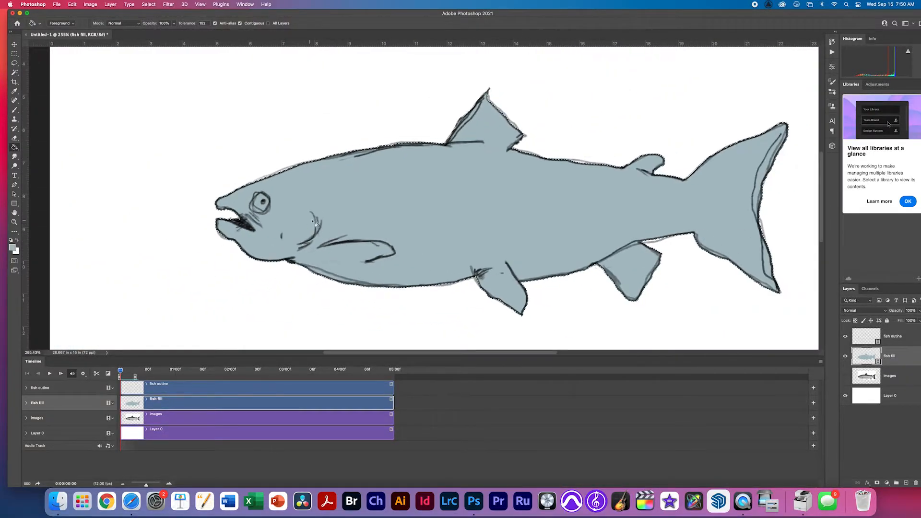
click(845, 337)
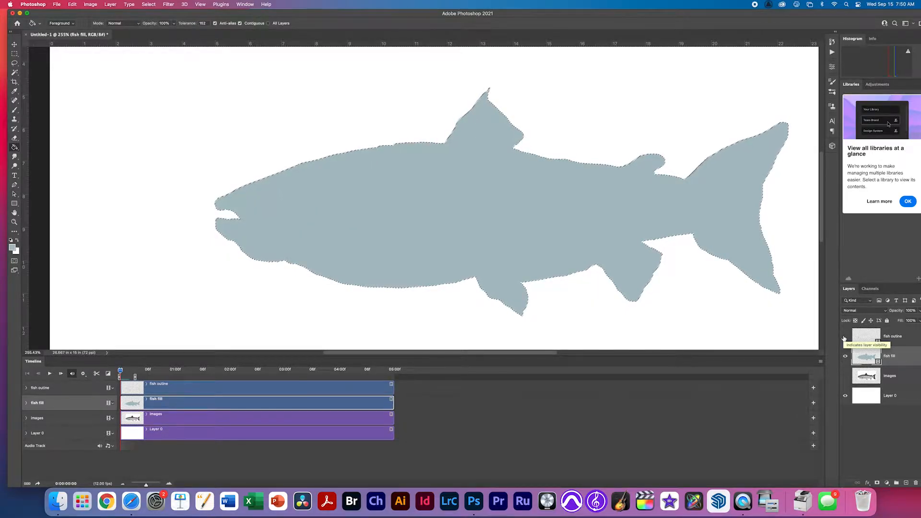
click(844, 337)
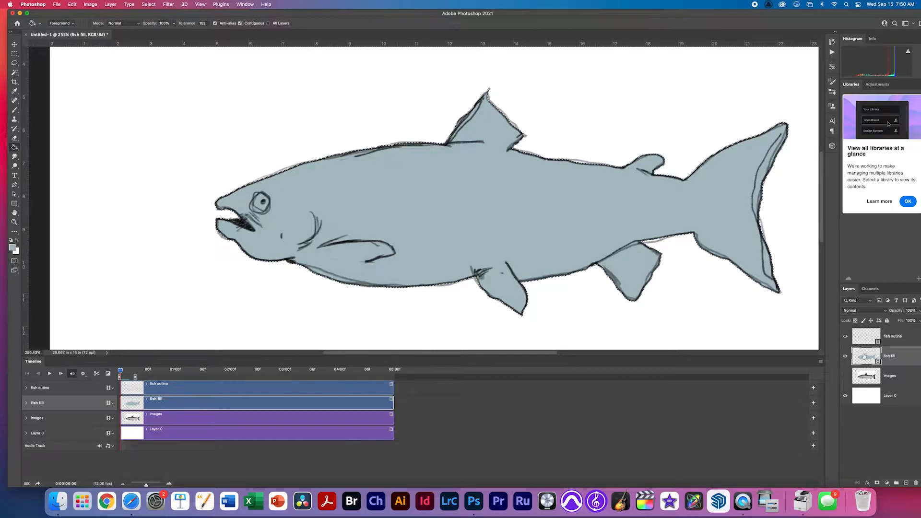
click(872, 339)
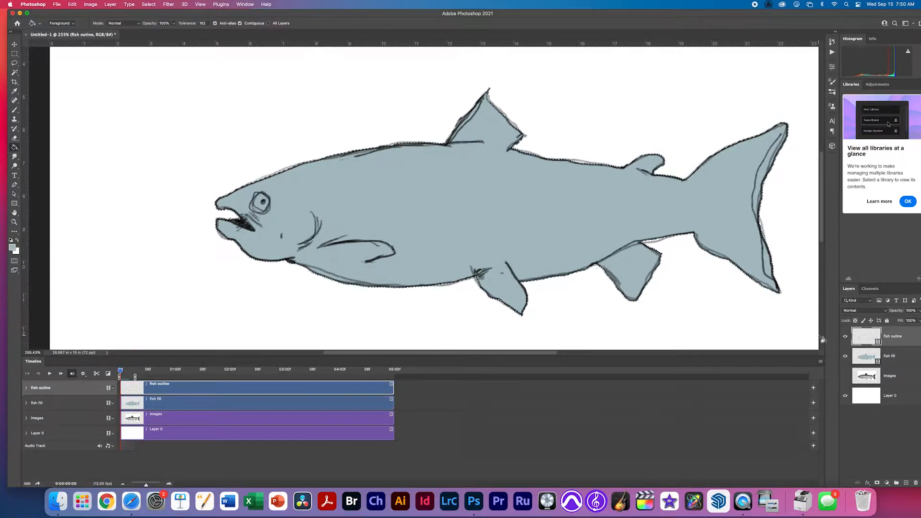
key(Right)
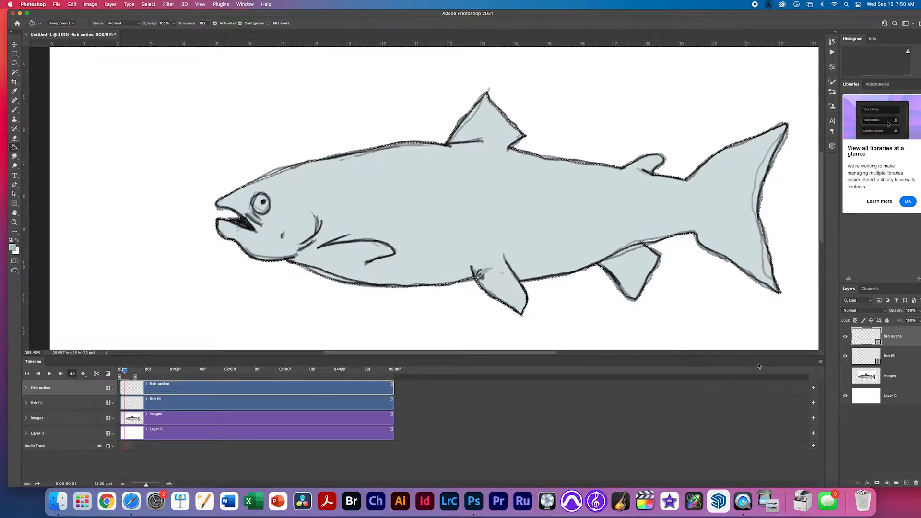
Turn off onion skins in the Timeline menu and clear the selection.
click(820, 361)
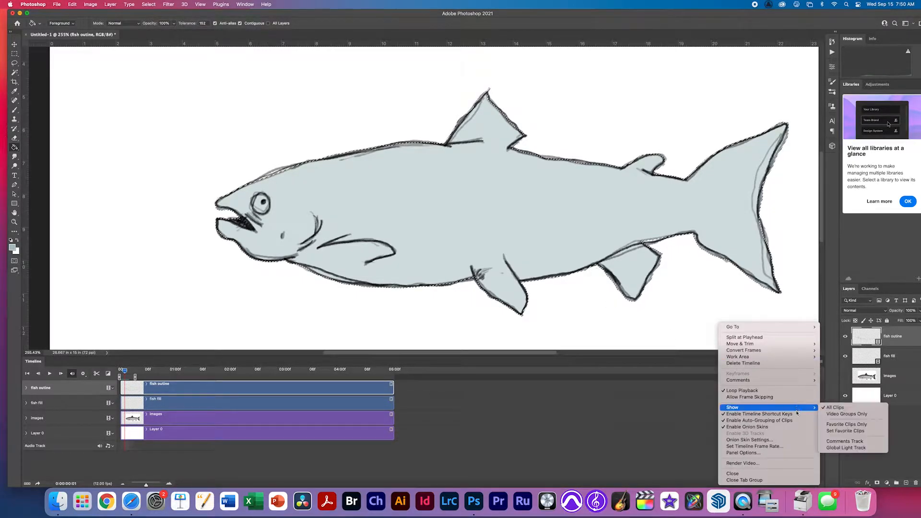
click(800, 427)
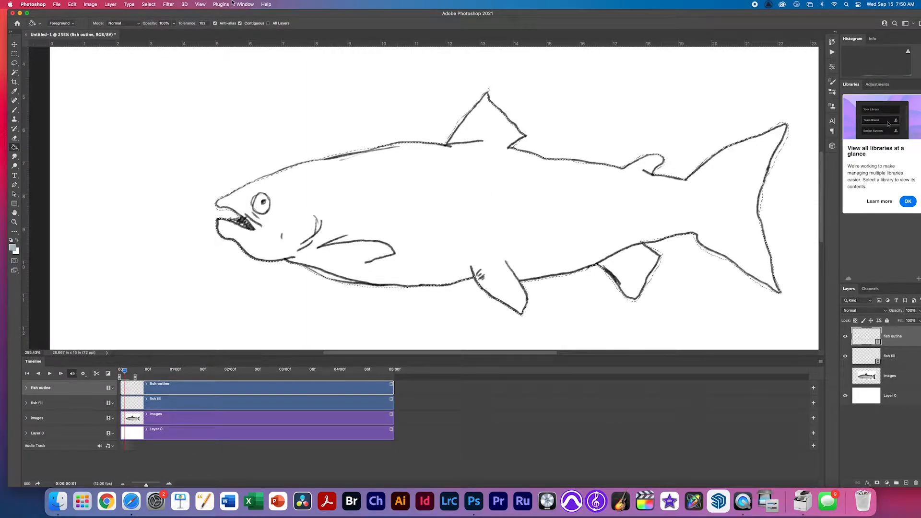
click(149, 4)
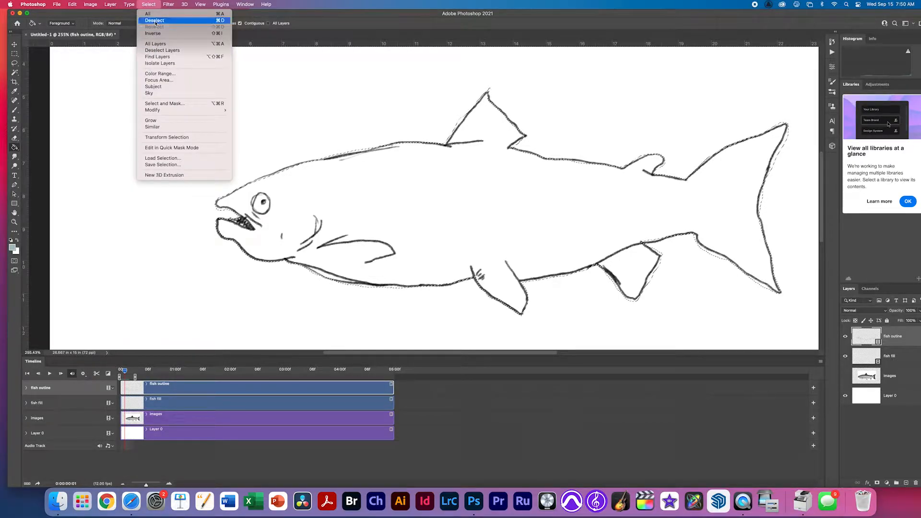
click(155, 20)
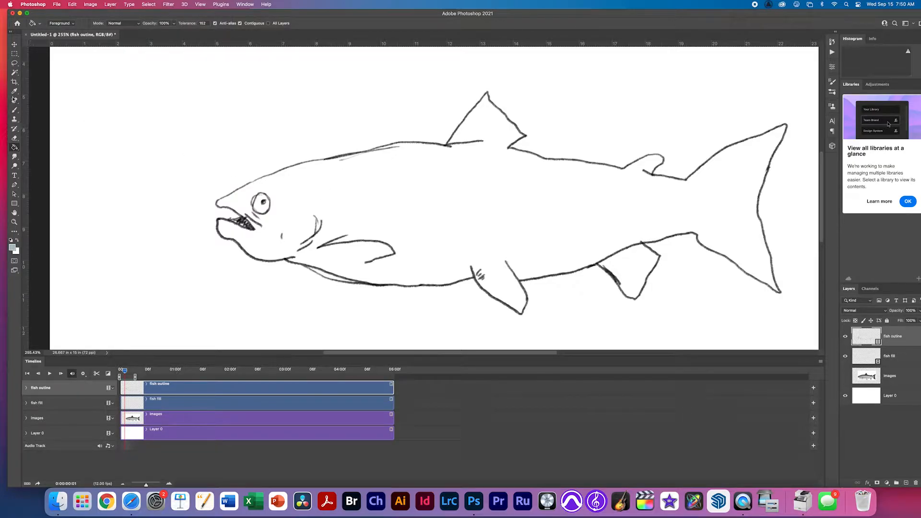
Select the second frame's fish, fill it blue-grey on fish fill, and advance to frame three.
click(15, 72)
click(207, 114)
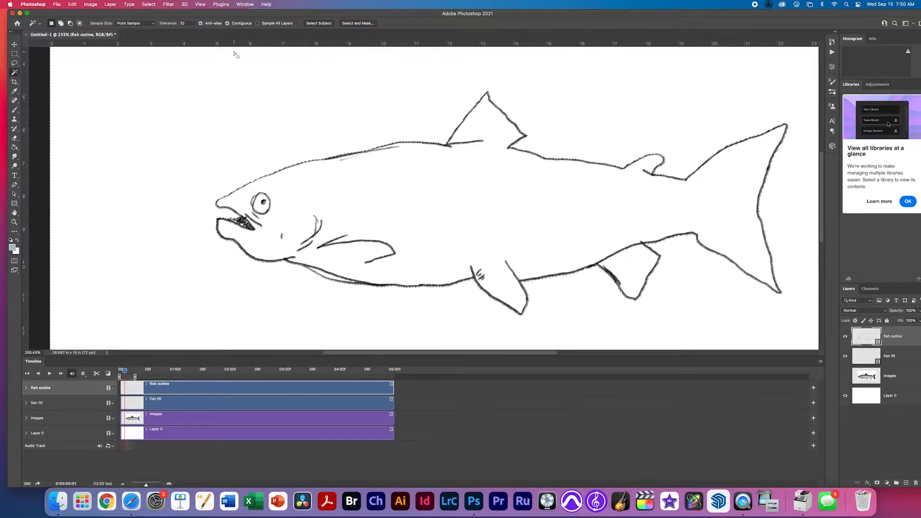
click(158, 4)
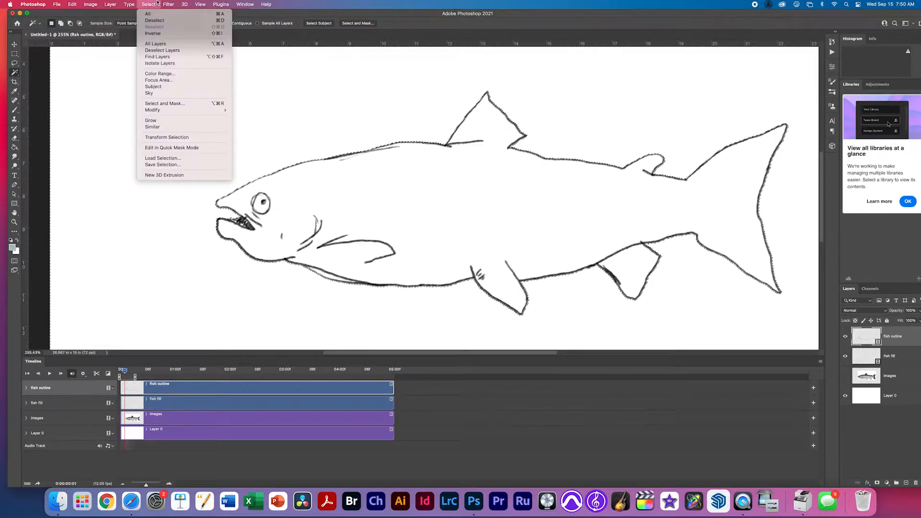
click(158, 33)
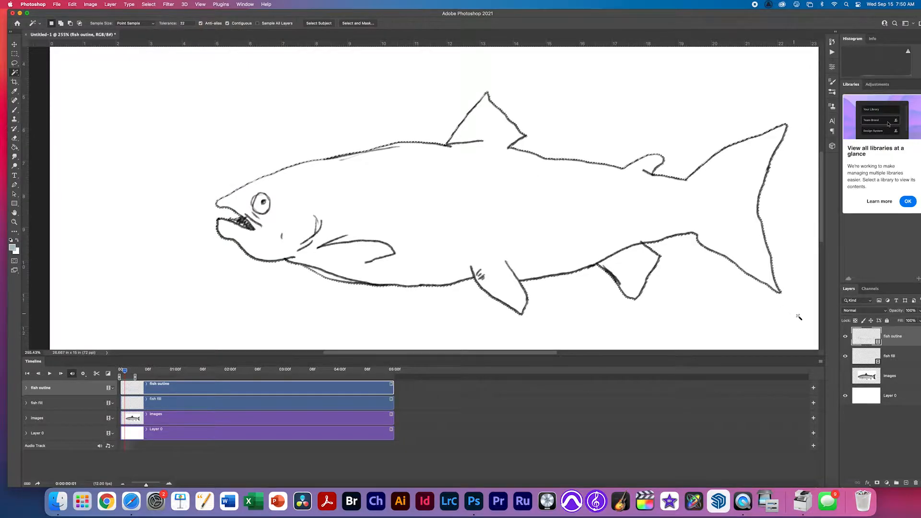
click(858, 359)
key(g)
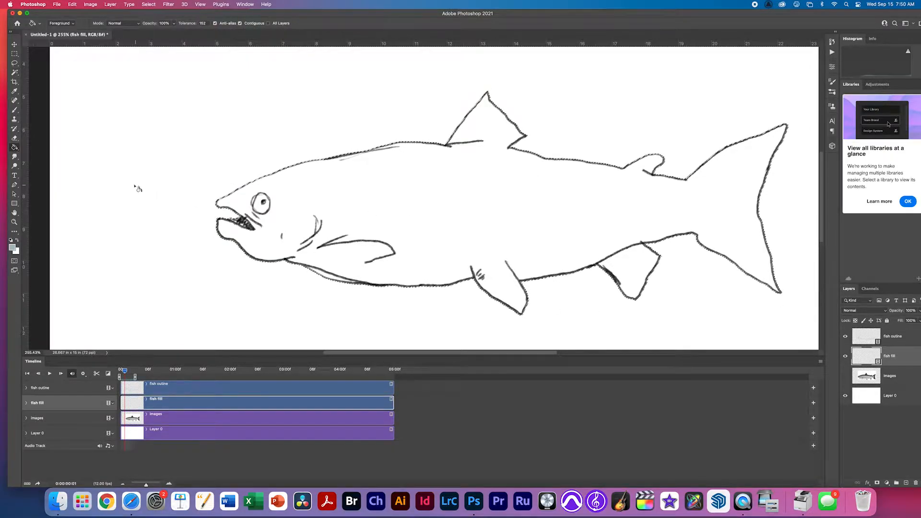
click(376, 209)
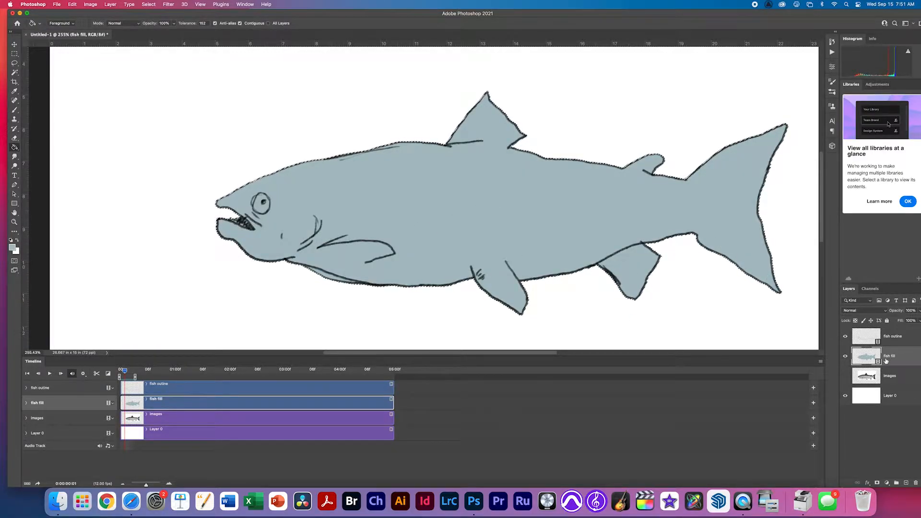
key(Right)
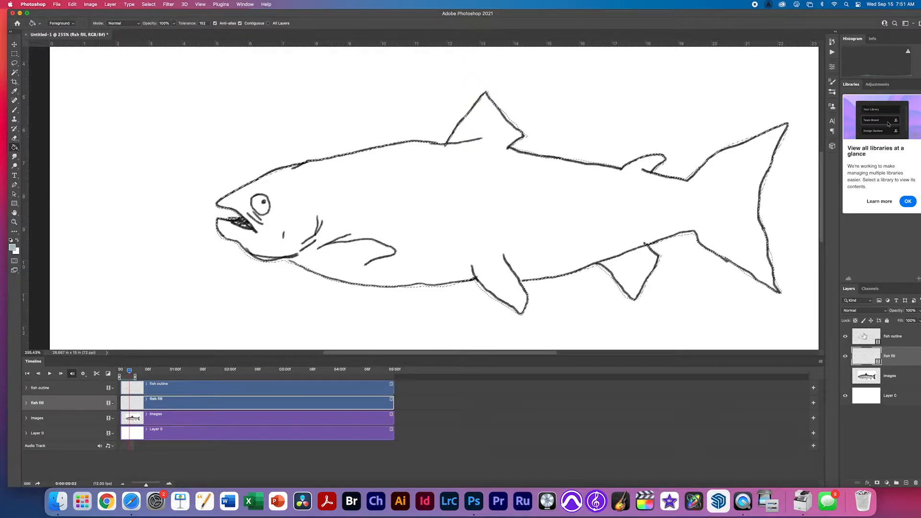
click(864, 335)
key(w)
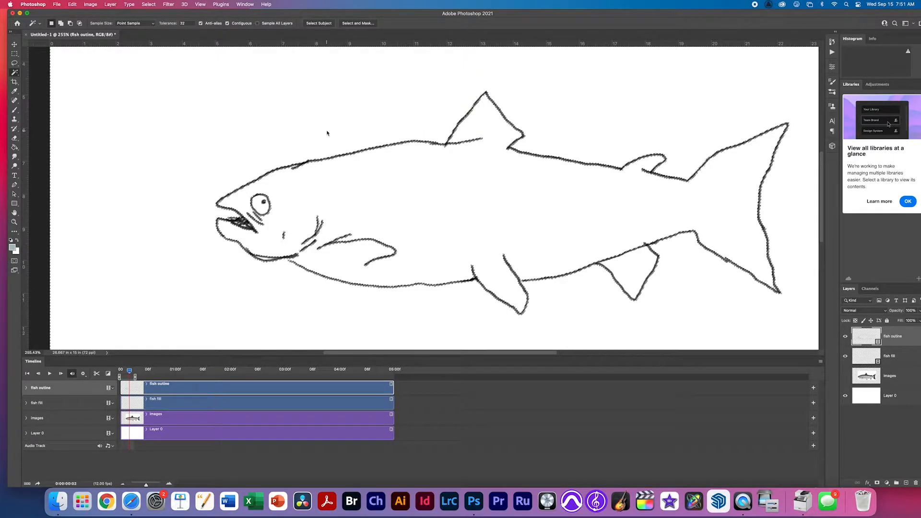
Clear the selection and brush over the gap in the third frame's outline near the gill.
click(149, 4)
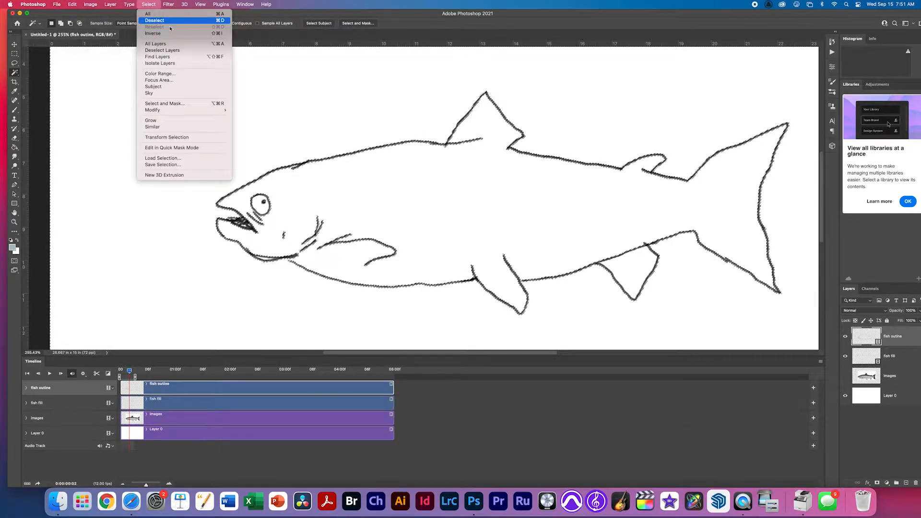
click(169, 21)
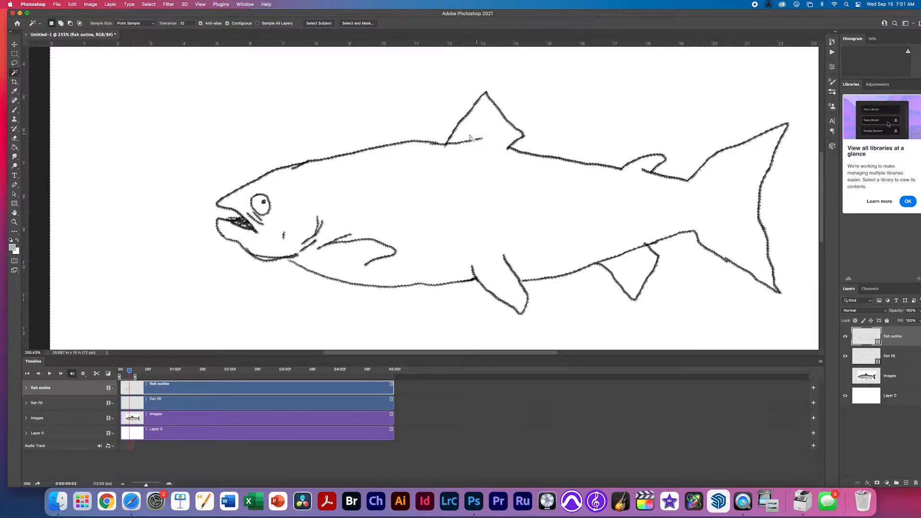
drag(326, 253, 404, 263)
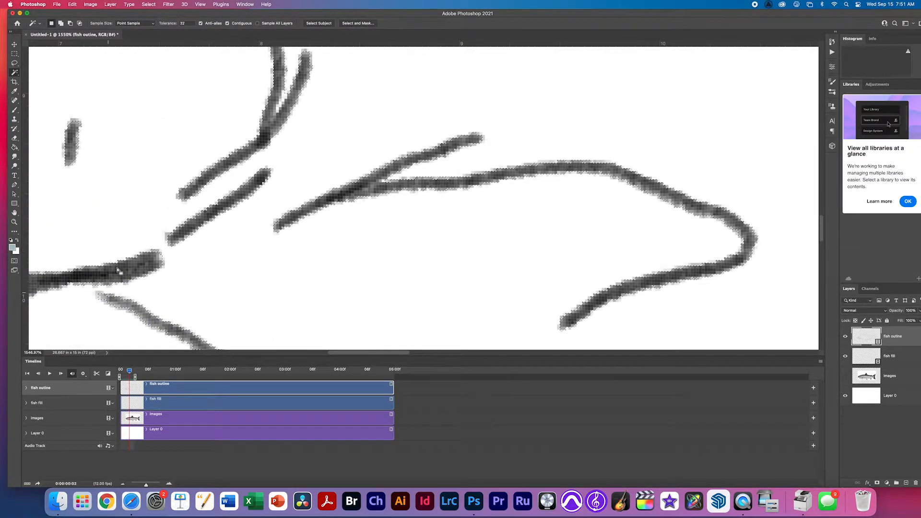
key(b)
key(super+d)
drag(91, 281, 109, 290)
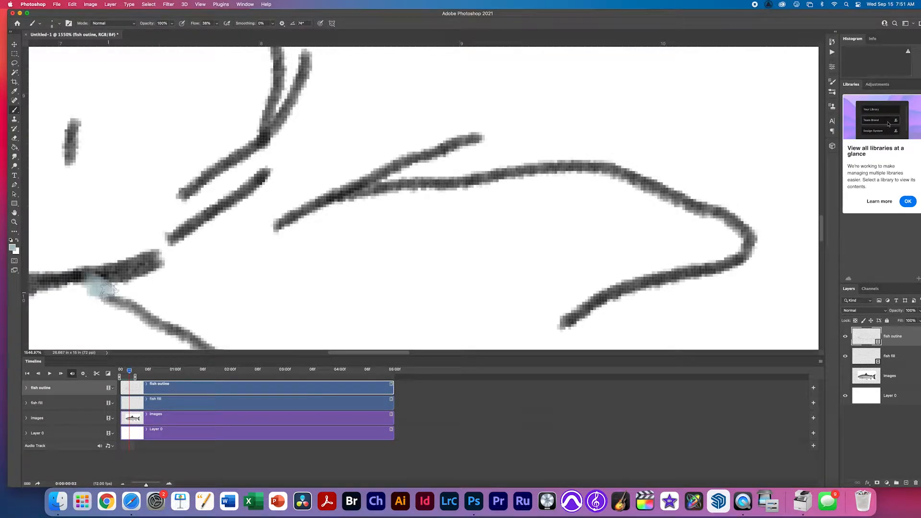
drag(215, 294, 155, 169)
scroll(155, 169, right, 15)
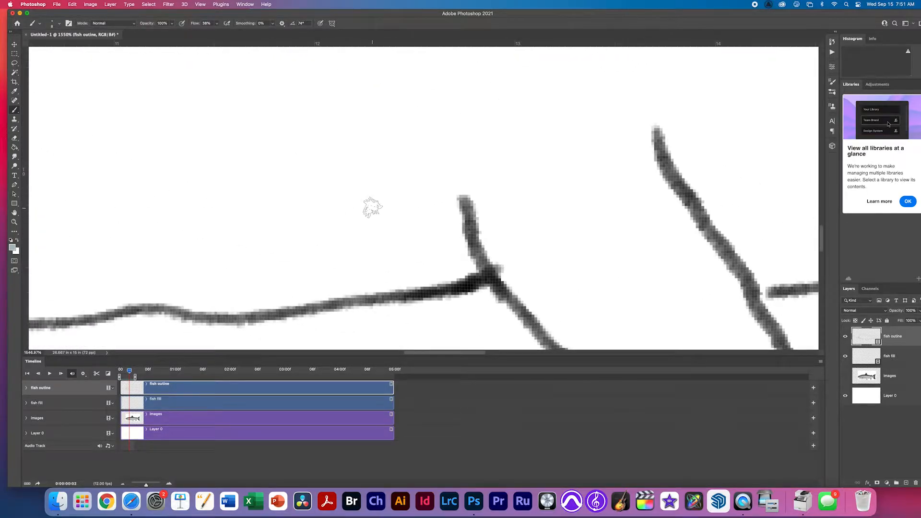
key(super+0)
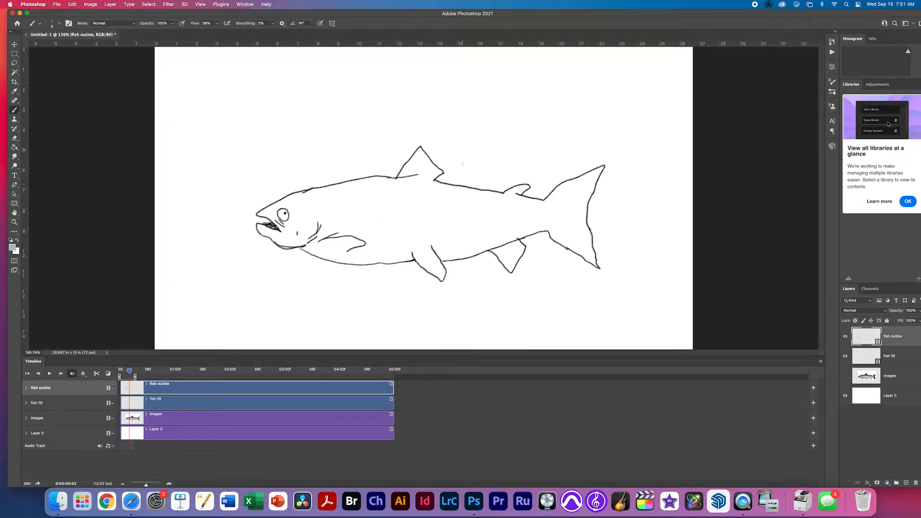
Magic Wand the background, invert it, and Paint Bucket-fill the third-frame fish on fish fill.
key(w)
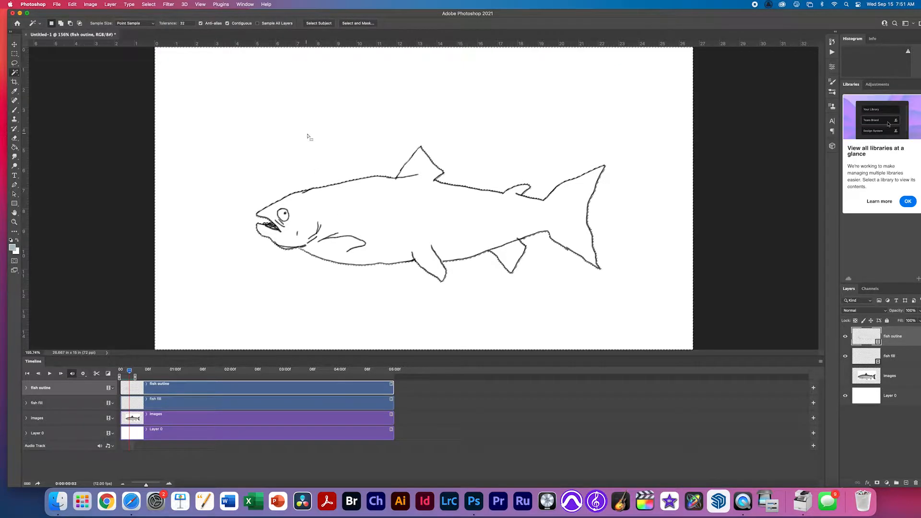
click(310, 139)
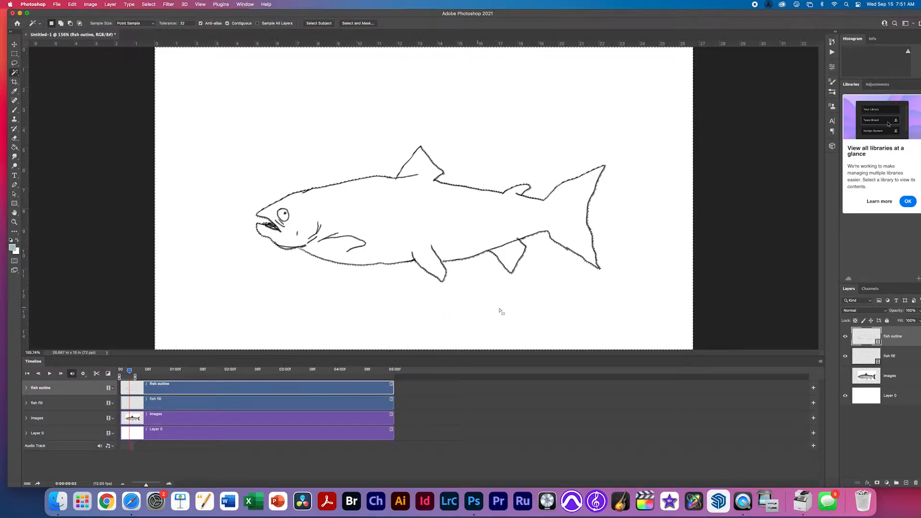
click(149, 4)
click(159, 33)
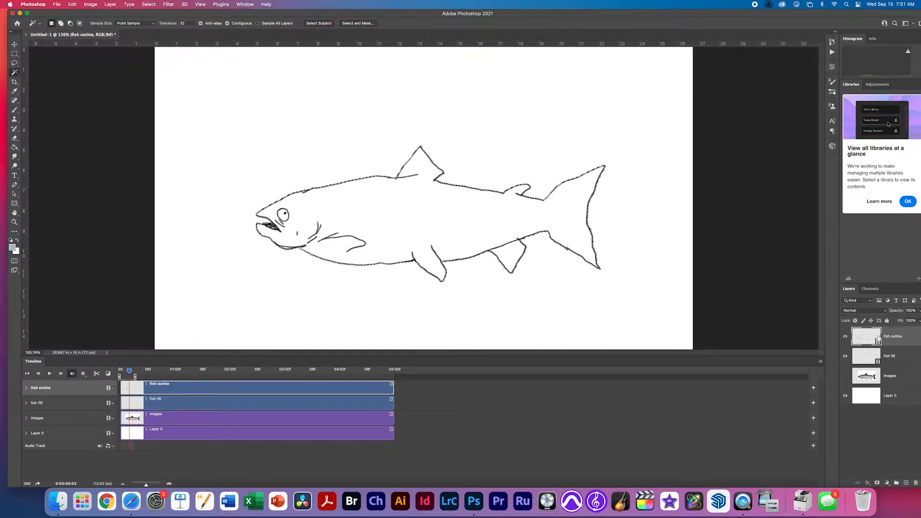
key(alt+bracketleft)
key(g)
click(399, 221)
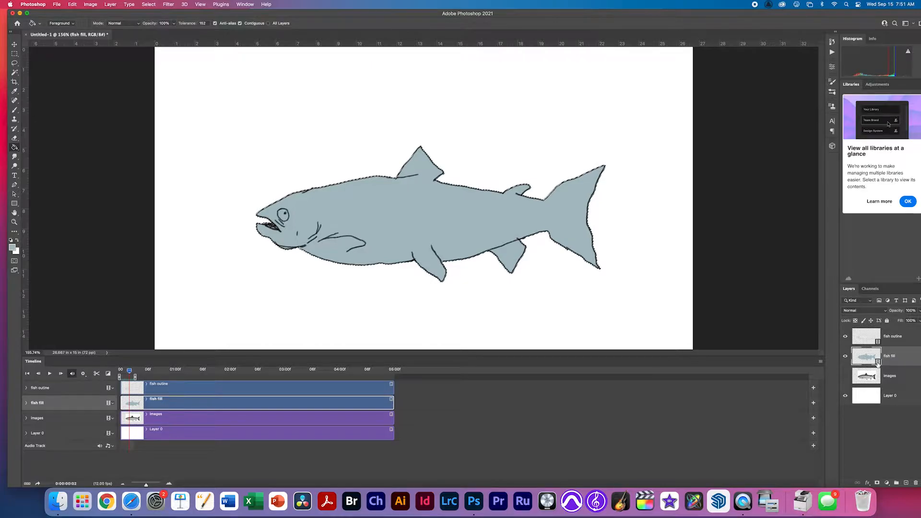
Deselect, swap to white, and brush the fish's eye white starting from the first frame.
key(Left)
key(Left)
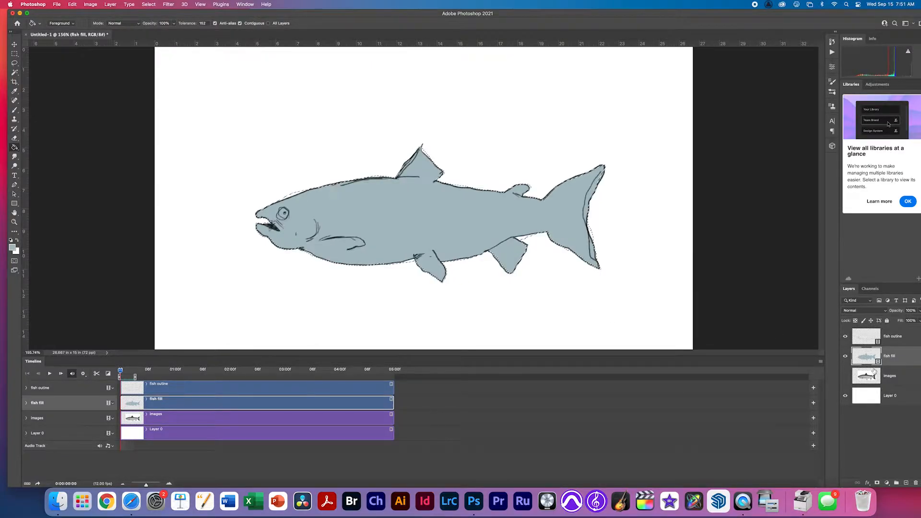
scroll(283, 221, up, 5)
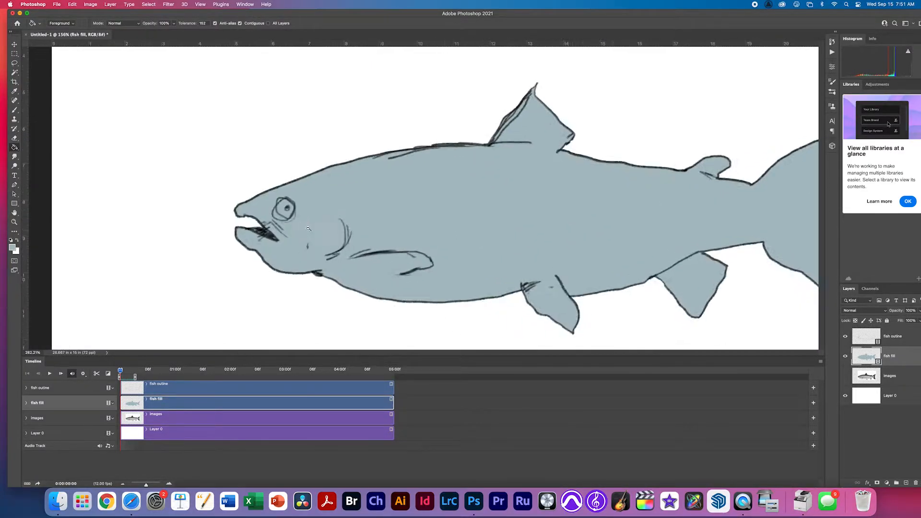
key(cmd+d)
key(b)
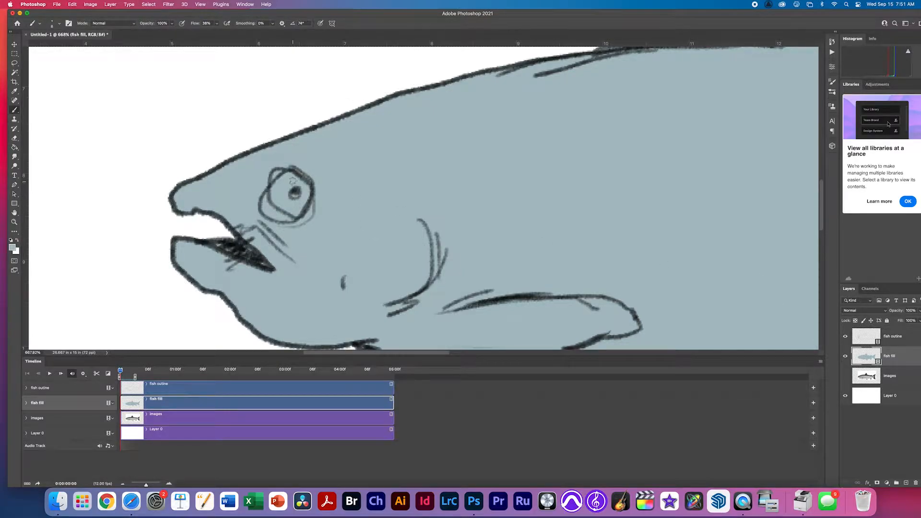
key(x)
mouse_move(287, 190)
mouse_down()
mouse_move(292, 209)
mouse_move(287, 223)
mouse_move(281, 190)
mouse_move(255, 204)
mouse_move(289, 203)
mouse_move(283, 189)
mouse_move(291, 211)
mouse_move(308, 189)
mouse_move(286, 190)
mouse_move(296, 208)
mouse_move(284, 187)
mouse_move(296, 211)
mouse_move(283, 189)
mouse_move(300, 209)
mouse_up()
key(Right)
key(Right)
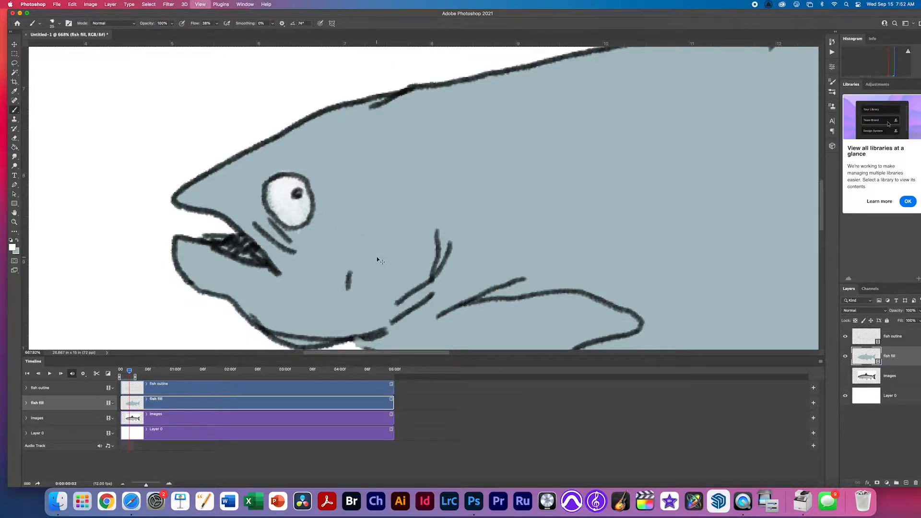
key(super+minus)
key(super+minus)
key(super+minus)
key(super+minus)
key(super+minus)
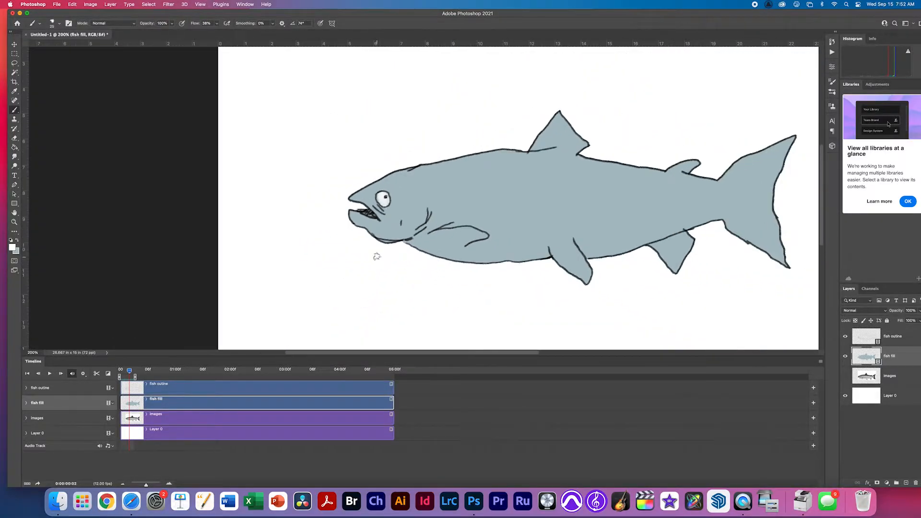
click(12, 247)
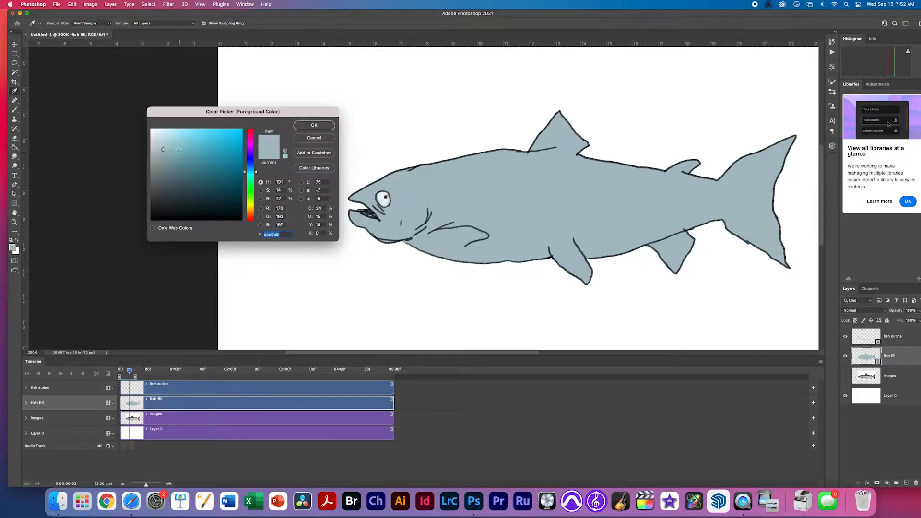
With a darker blue-grey and 90 px brush, shade the belly, jaw and lower tail on frame 2.
drag(165, 150, 163, 157)
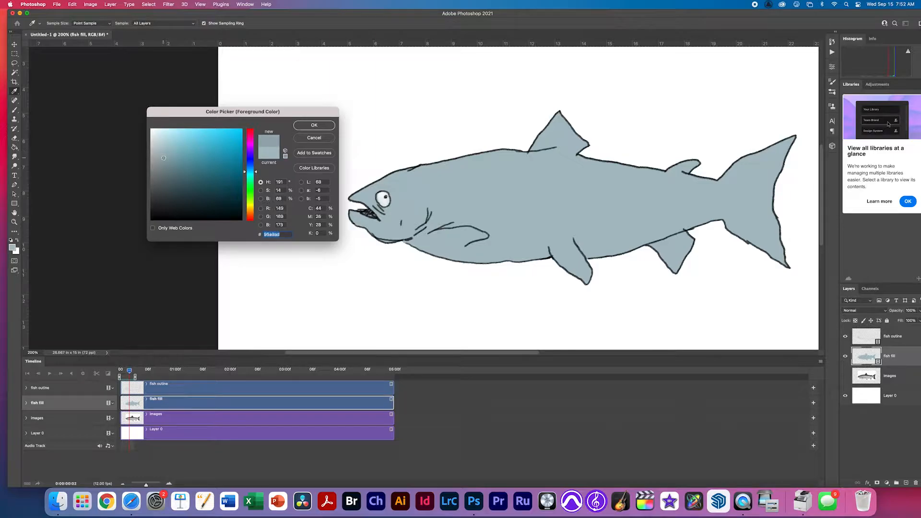
click(311, 129)
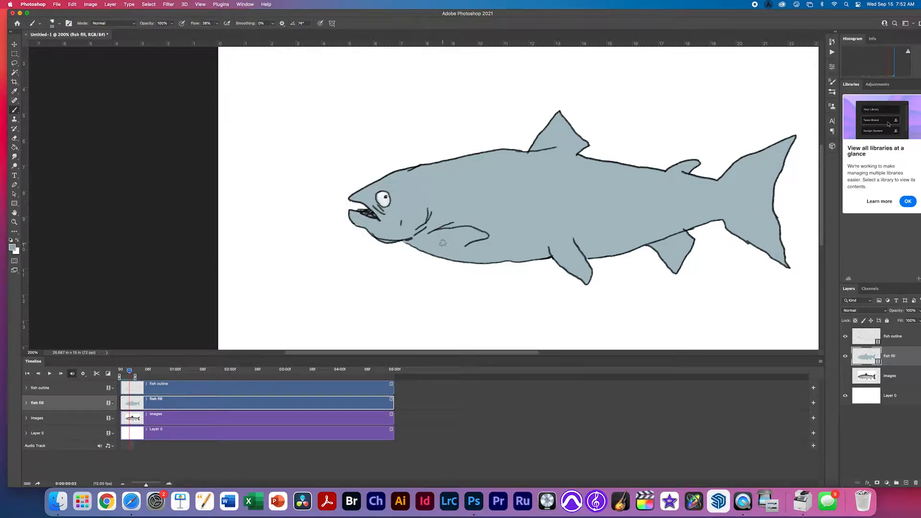
key(bracketright)
key(bracketright)
key(bracketright)
key(bracketright)
key(bracketright)
key(bracketright)
key(bracketright)
key(bracketright)
key(bracketright)
drag(580, 272, 453, 263)
mouse_move(640, 257)
mouse_down()
mouse_move(598, 257)
mouse_move(713, 231)
mouse_move(651, 228)
mouse_move(702, 230)
mouse_move(600, 259)
mouse_move(645, 254)
mouse_up()
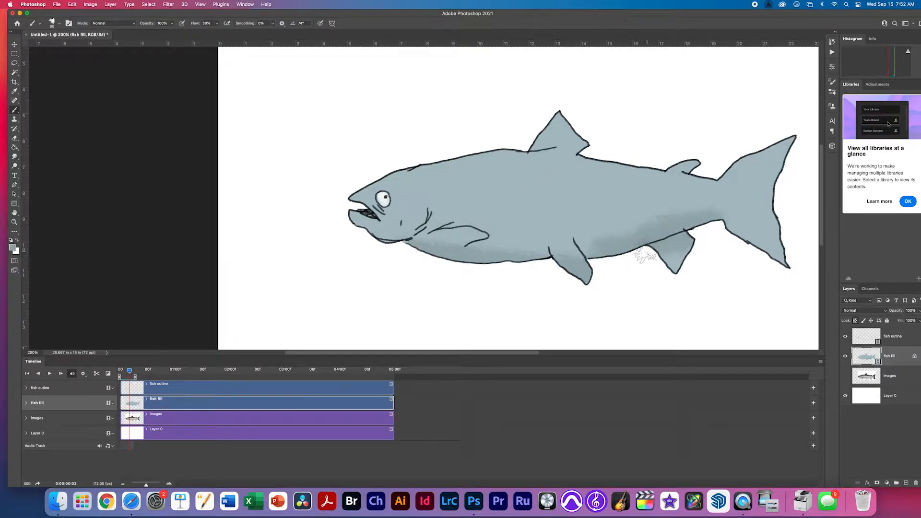
mouse_move(592, 268)
mouse_down()
mouse_move(549, 259)
mouse_move(580, 276)
mouse_up()
mouse_move(446, 263)
mouse_down()
mouse_move(426, 239)
mouse_move(418, 253)
mouse_move(364, 240)
mouse_up()
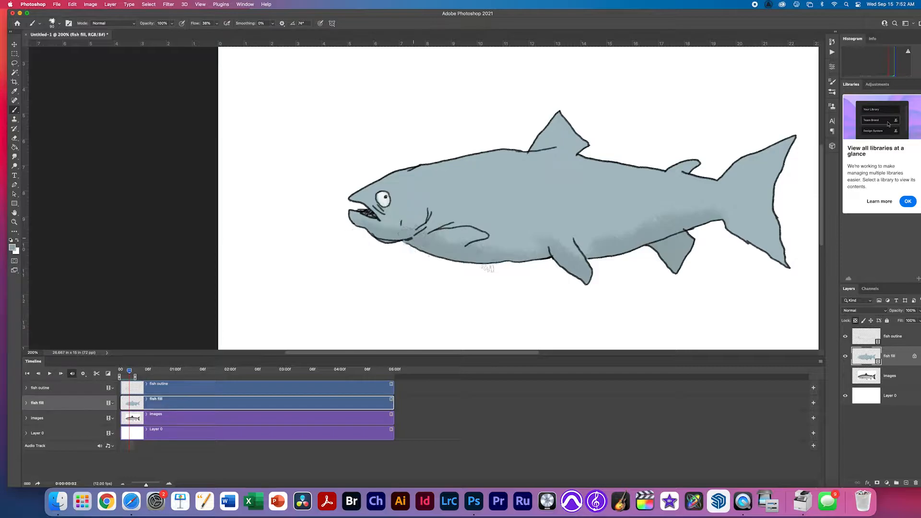
drag(713, 224, 764, 256)
Shade the chin, belly and tail on frames 1 and 0, then shrink the brush to 30.
key(Left)
mouse_move(351, 230)
mouse_down()
mouse_move(364, 241)
mouse_move(408, 244)
mouse_move(472, 233)
mouse_move(438, 251)
mouse_move(551, 261)
mouse_move(719, 230)
mouse_move(710, 215)
mouse_move(793, 255)
mouse_up()
key(Left)
mouse_move(337, 225)
mouse_down()
mouse_move(398, 248)
mouse_move(532, 265)
mouse_move(617, 248)
mouse_move(608, 256)
mouse_move(711, 219)
mouse_move(744, 247)
mouse_move(776, 261)
mouse_up()
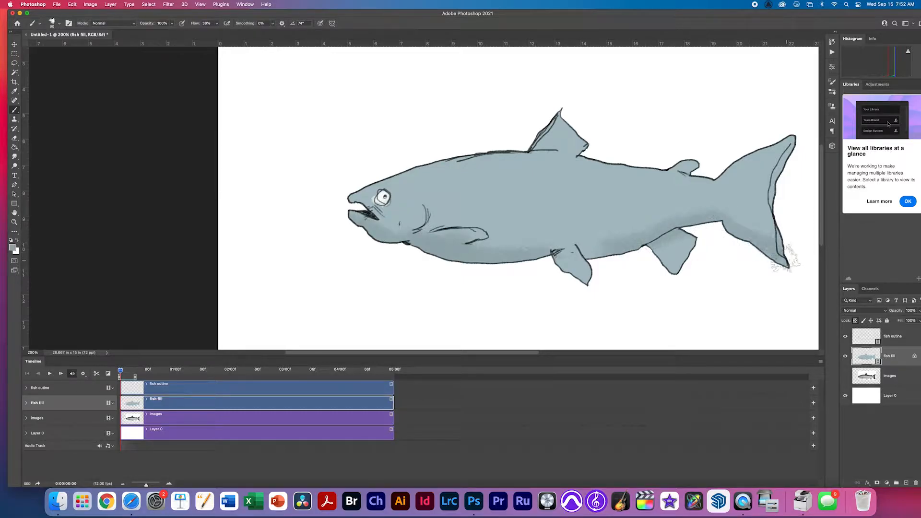
click(846, 336)
click(845, 337)
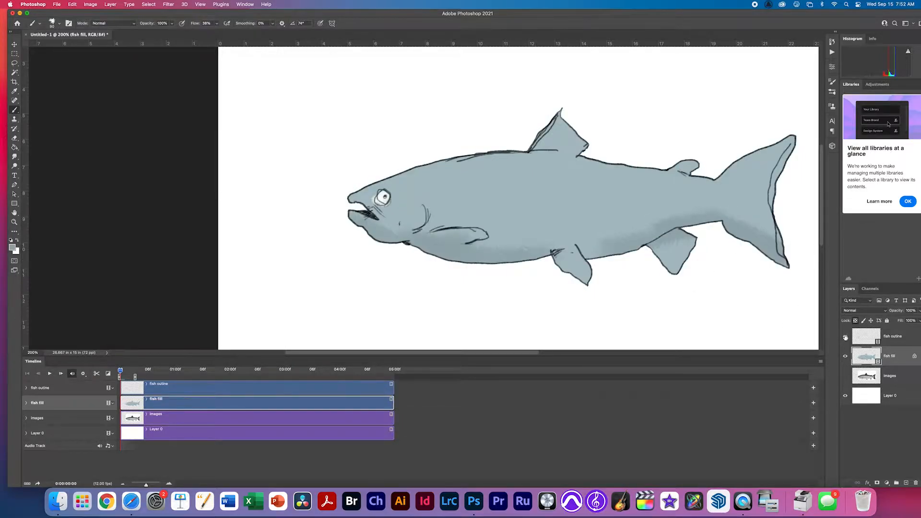
drag(613, 258, 599, 262)
drag(404, 192, 398, 208)
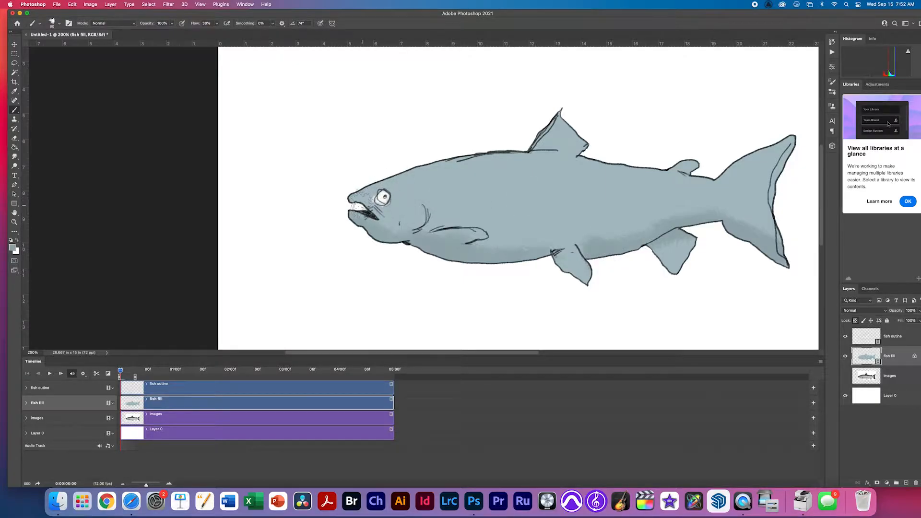
key(bracketleft)
key(bracketleft)
key(bracketleft)
key(bracketleft)
key(bracketleft)
key(bracketleft)
Save the animation as fish.psd, accepting the Maximize Compatibility prompt.
key(super+s)
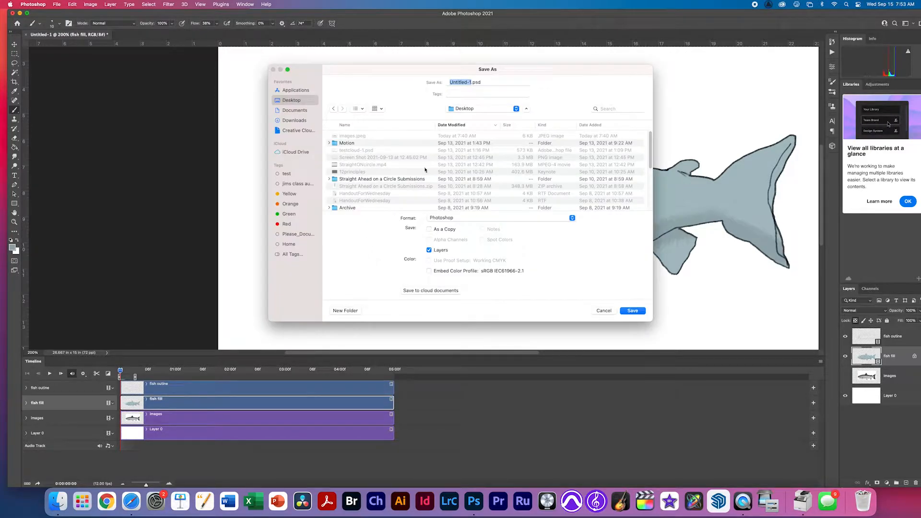
key(Left)
text(00000)
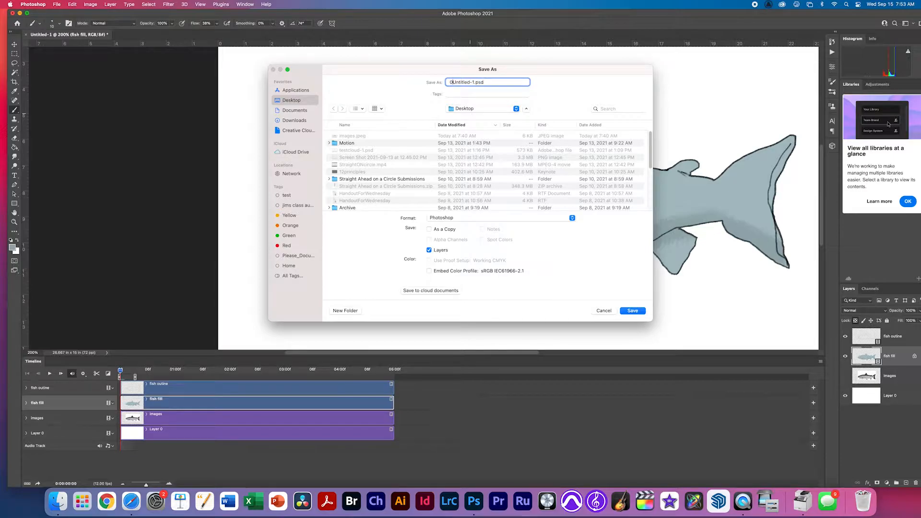
text(000)
key(super+a)
text(fi)
click(624, 309)
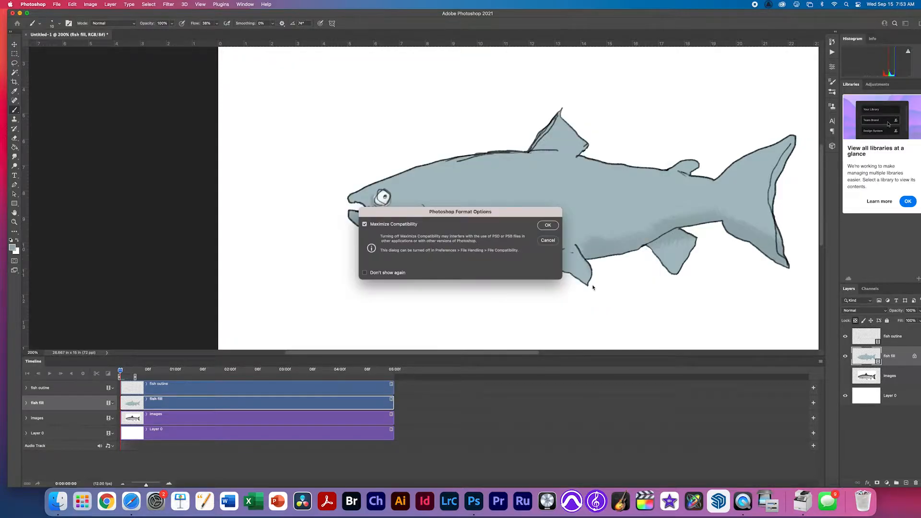
key(Return)
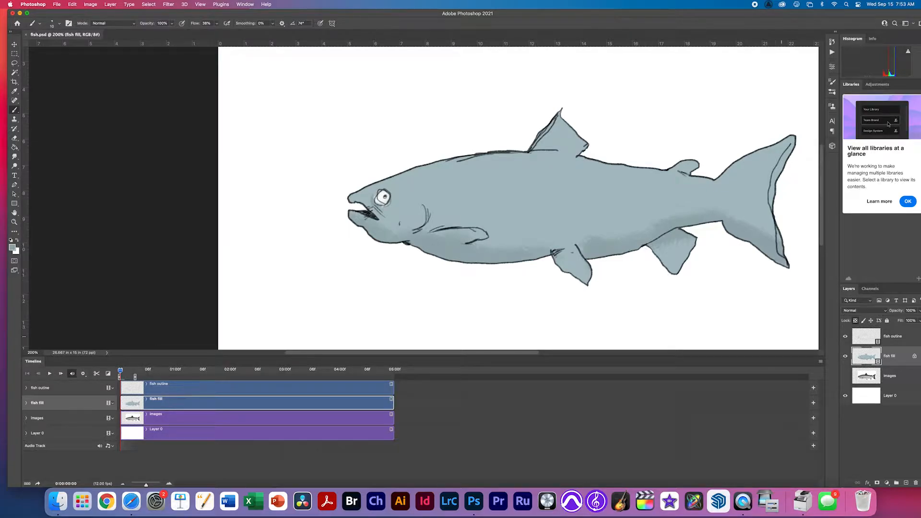
Hide Layer 0's white background and zoom out to show the whole transparent canvas.
click(846, 397)
drag(653, 247, 518, 250)
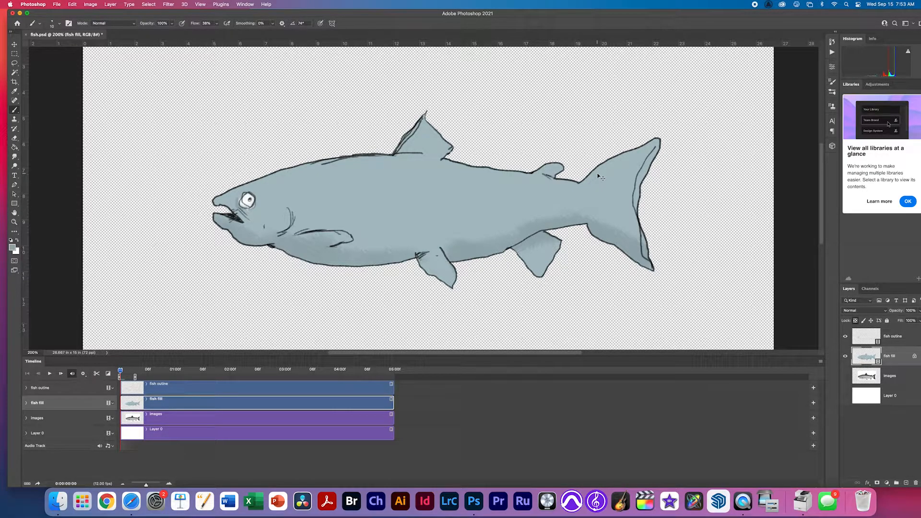
key(super+minus)
key(super+minus)
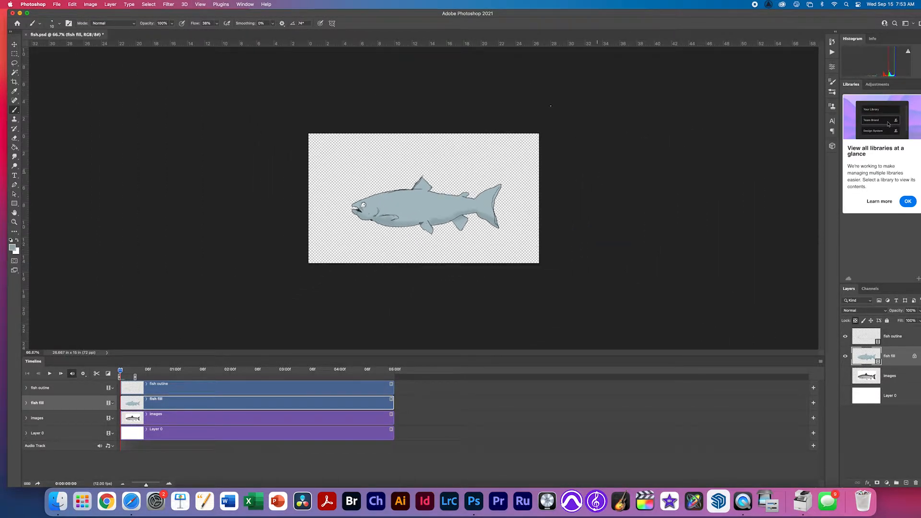
click(57, 5)
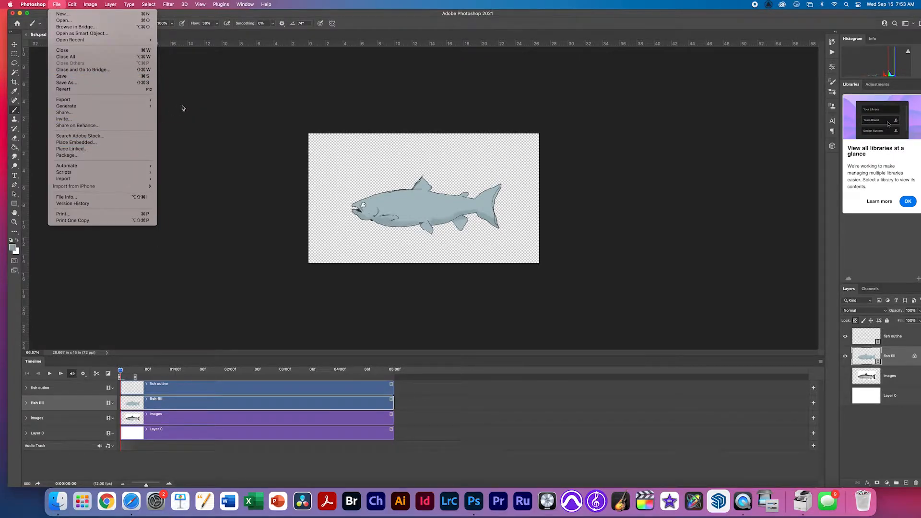
Render Video to fish.mov as QuickTime with Straight - Unmatted alpha, output to the Desktop.
mouse_move(120, 100)
click(199, 200)
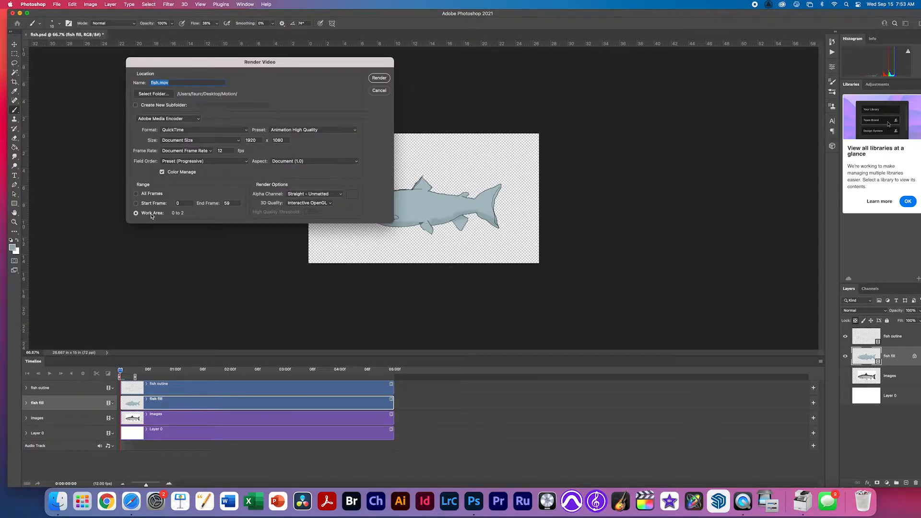
click(192, 132)
click(192, 130)
click(312, 193)
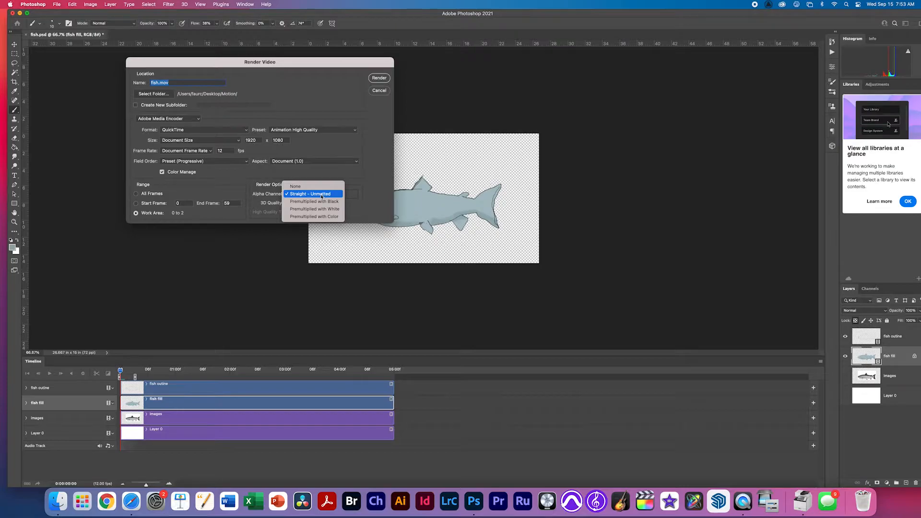
click(230, 250)
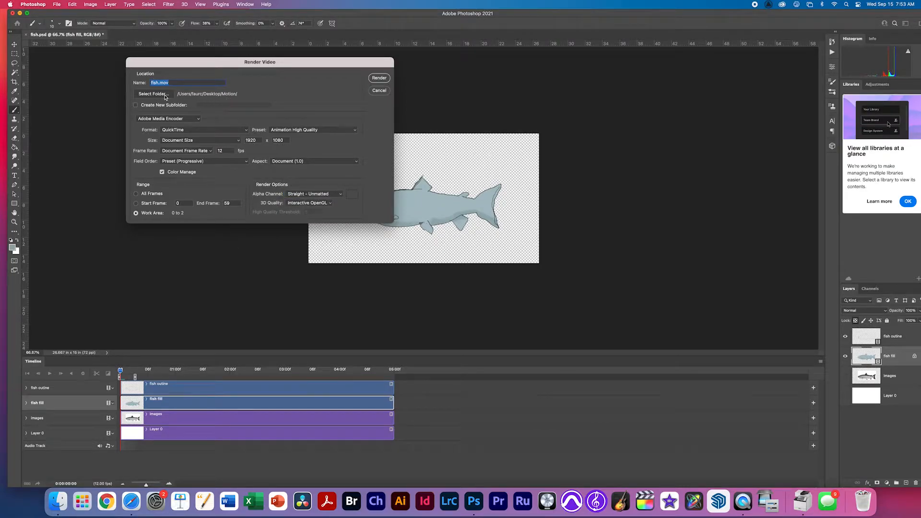
click(153, 94)
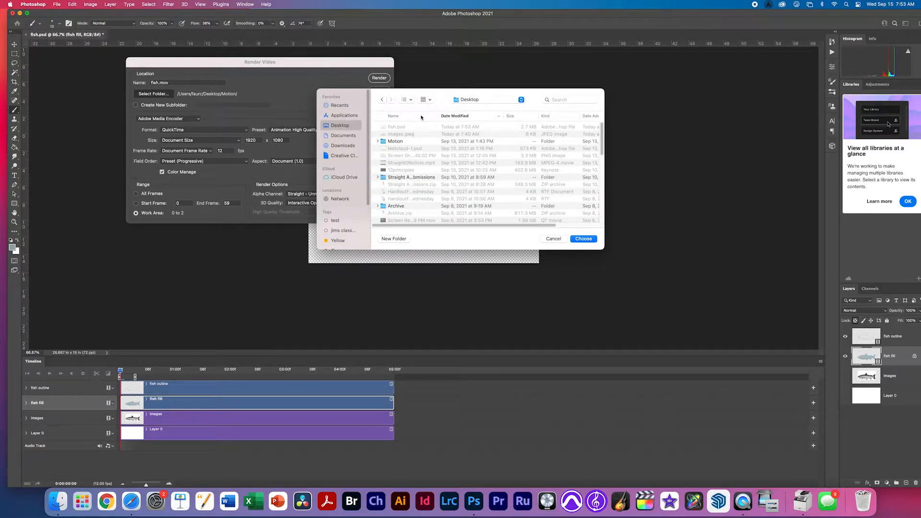
click(581, 236)
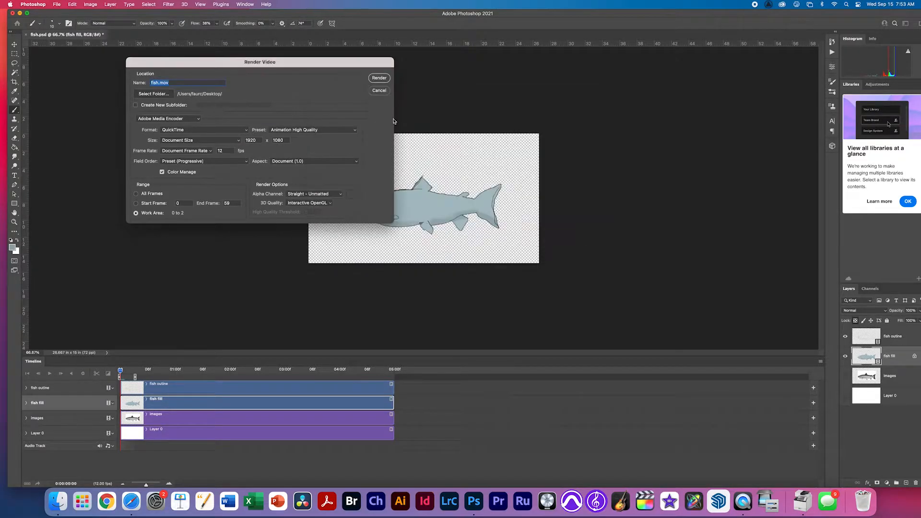
click(379, 79)
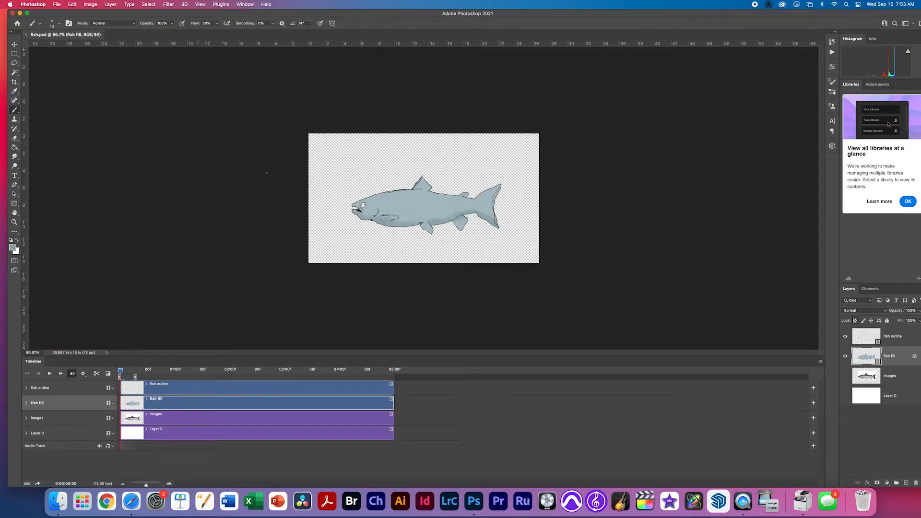
Quit Photoshop now that fish.mov is rendered.
key(super+q)
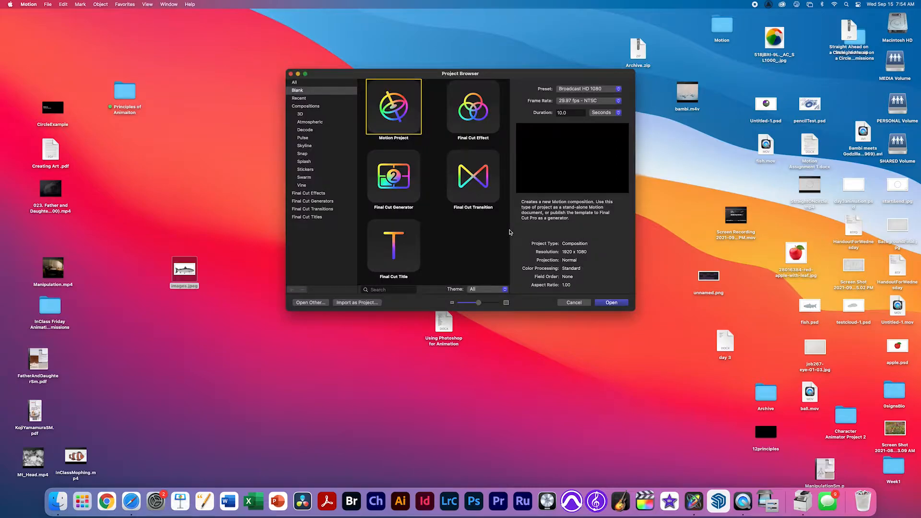
Import fish.mov from the Desktop as a new Motion project.
click(371, 303)
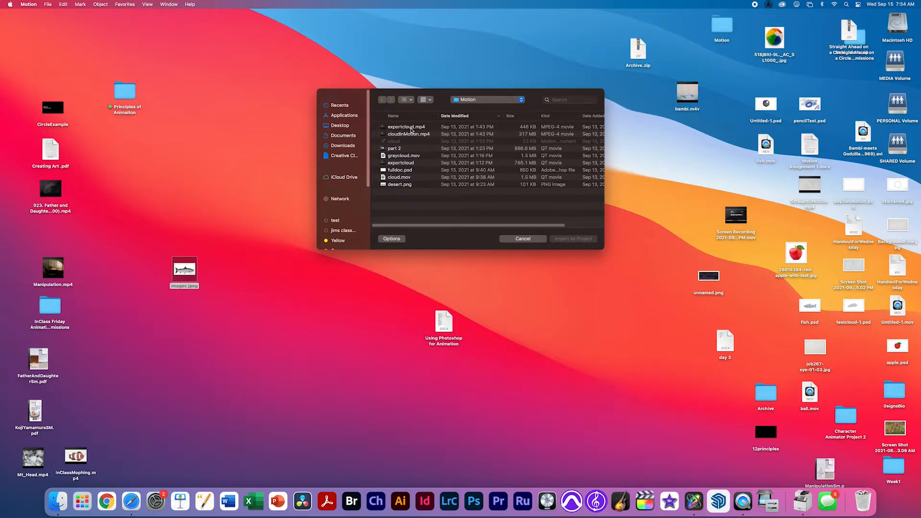
key(super+shift+d)
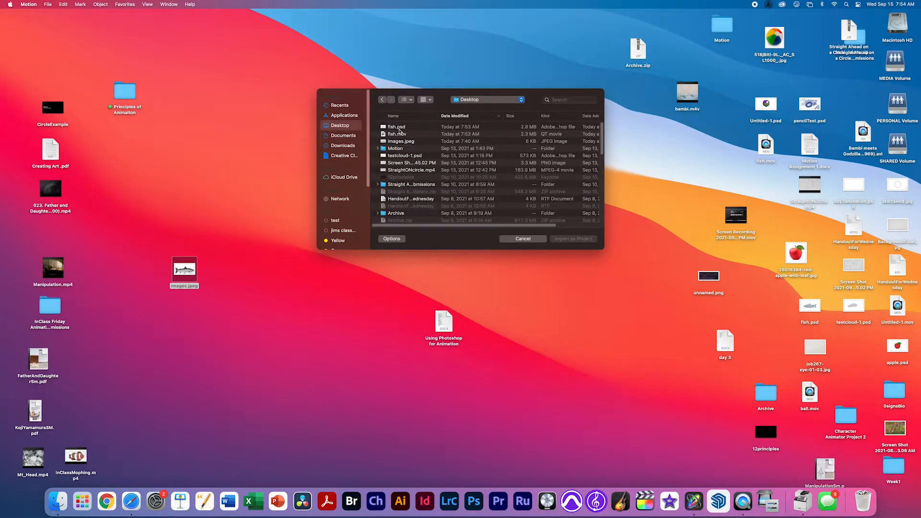
click(394, 134)
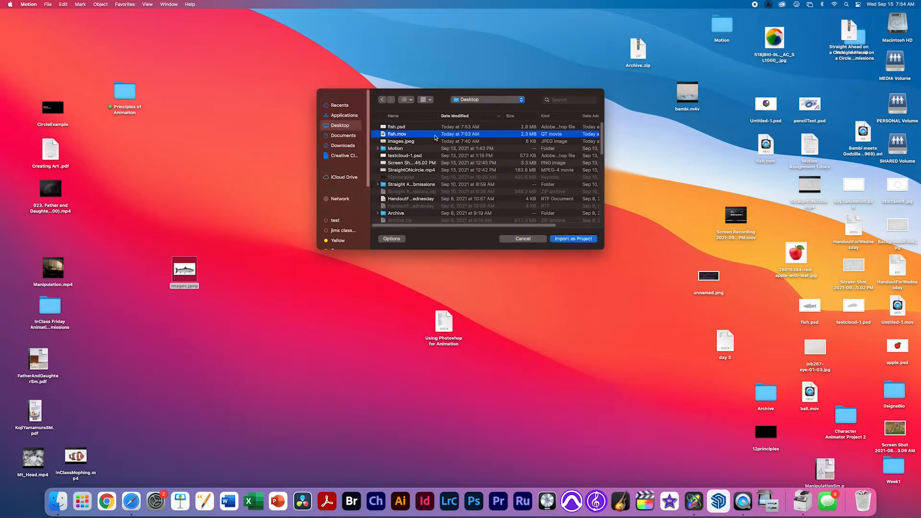
click(579, 239)
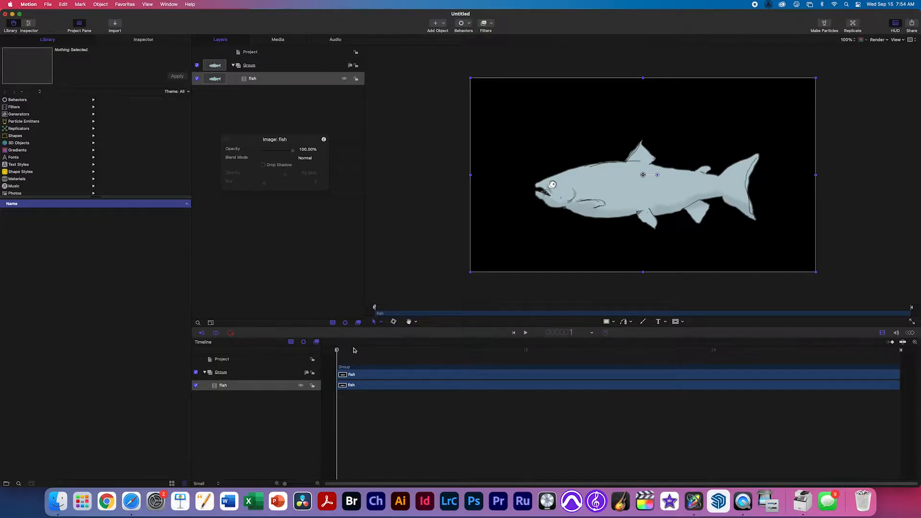
Preview the clip, then set the project Duration to 10 seconds in Project properties.
key(space)
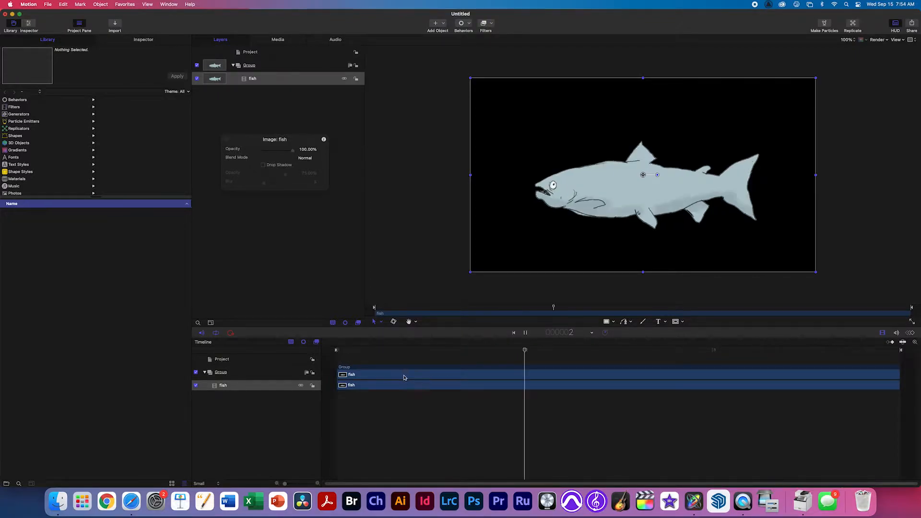
key(space)
click(338, 353)
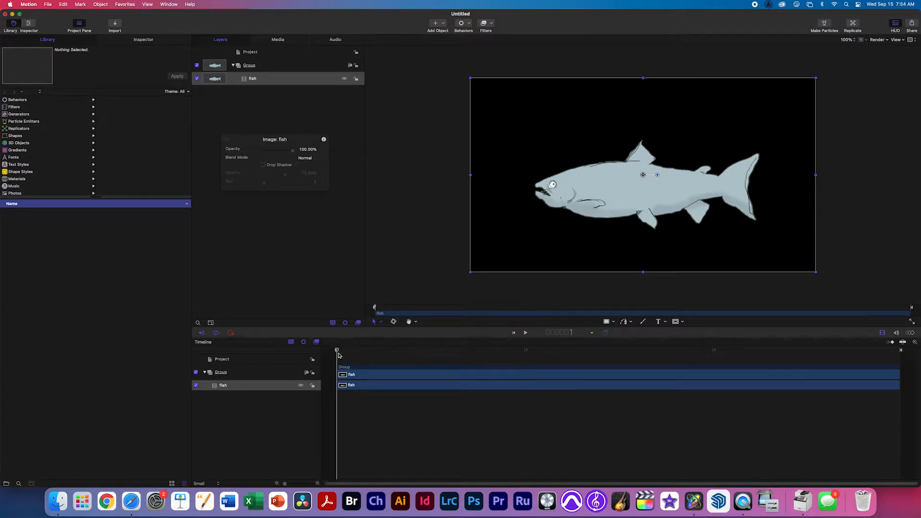
click(258, 52)
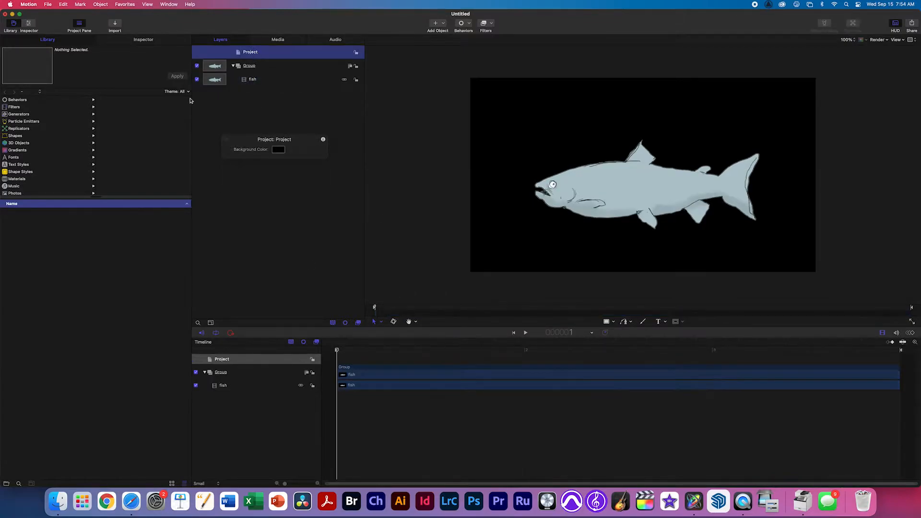
click(143, 40)
click(22, 95)
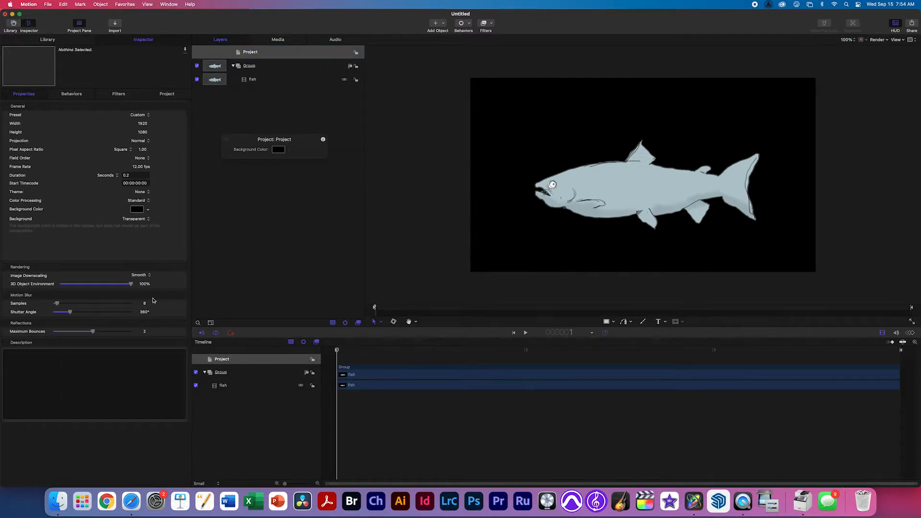
click(128, 176)
text(1)
key(Return)
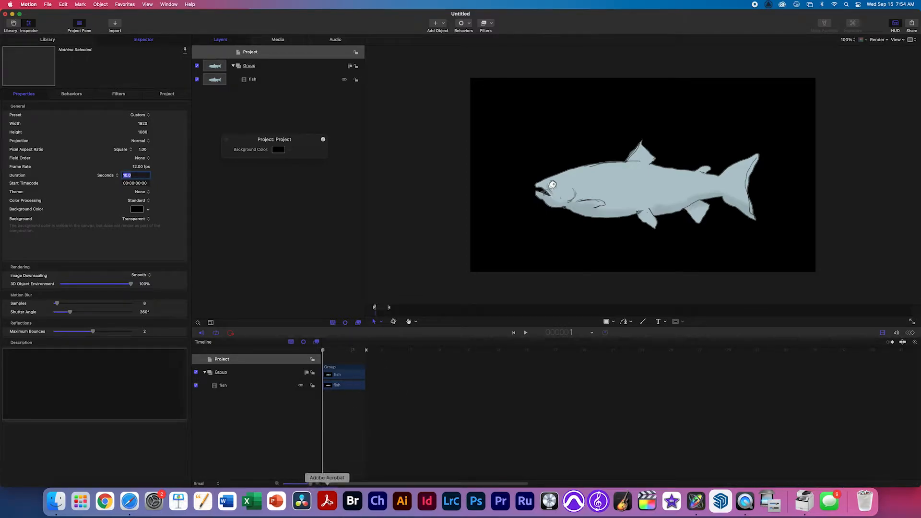
Drag the play-range out marker to the end of the 10-second timeline.
drag(310, 483, 284, 485)
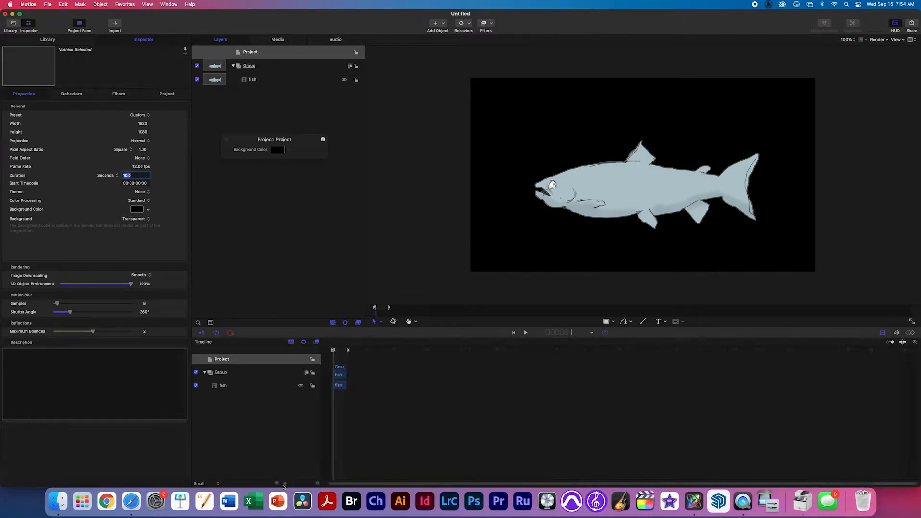
mouse_move(352, 353)
mouse_down()
mouse_move(908, 339)
mouse_move(902, 346)
mouse_up()
drag(360, 353, 333, 354)
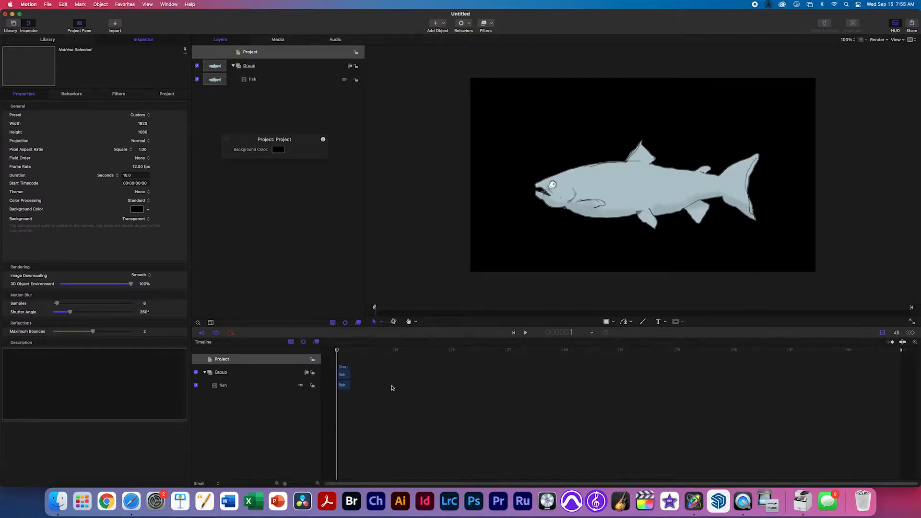
Set the fish layer's End Condition to Loop and check where the clip ends.
click(261, 81)
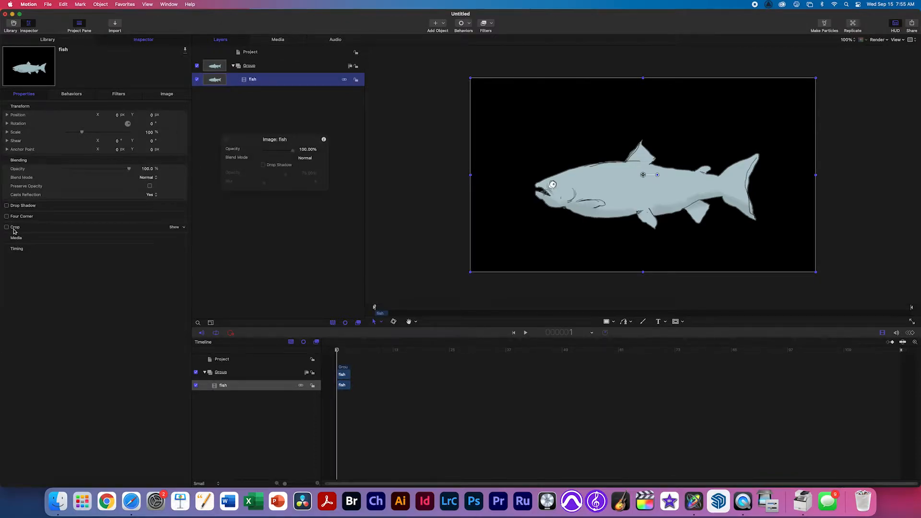
click(174, 249)
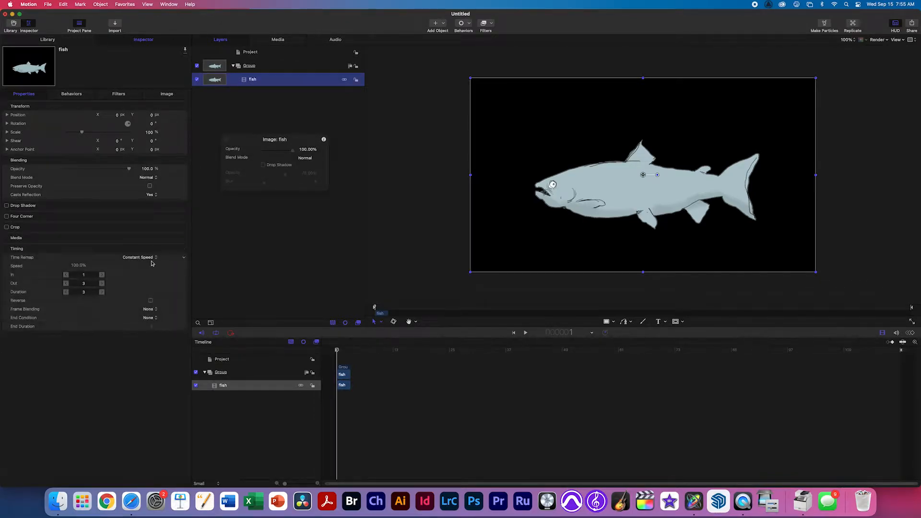
click(150, 318)
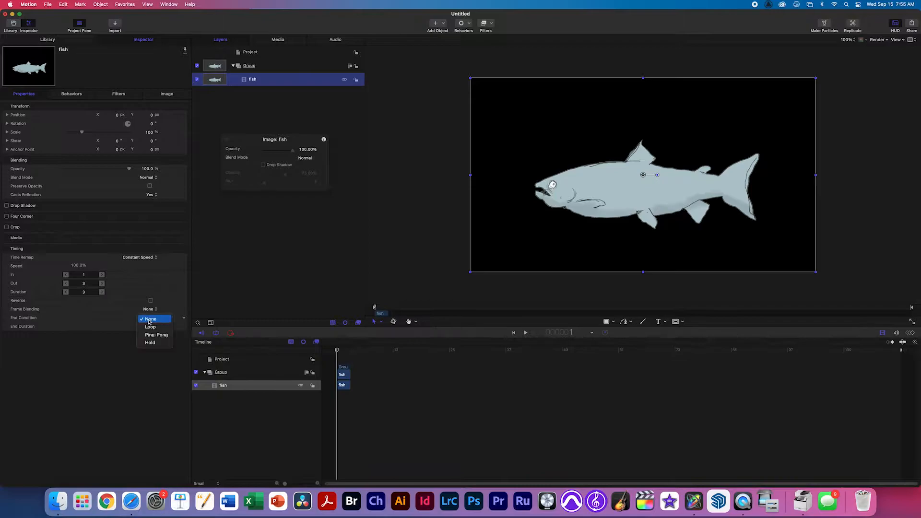
click(151, 327)
drag(72, 328, 148, 333)
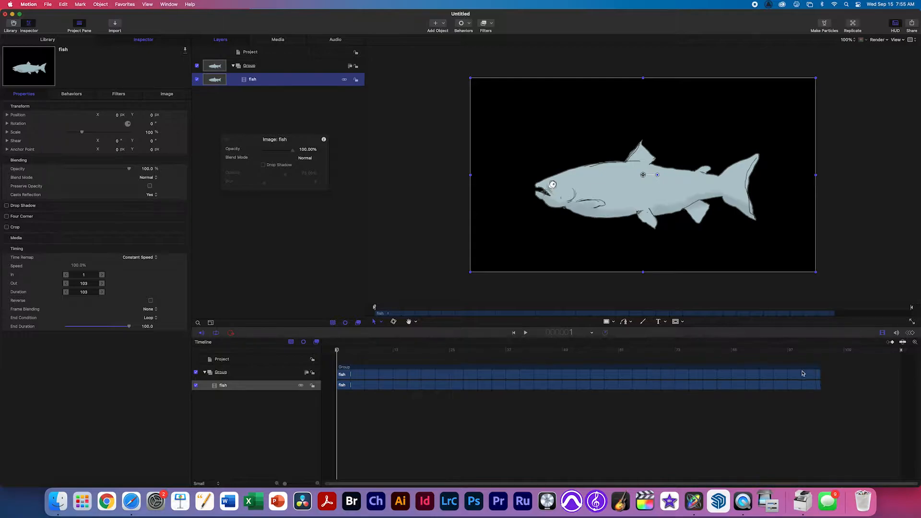
click(814, 351)
drag(815, 353, 820, 353)
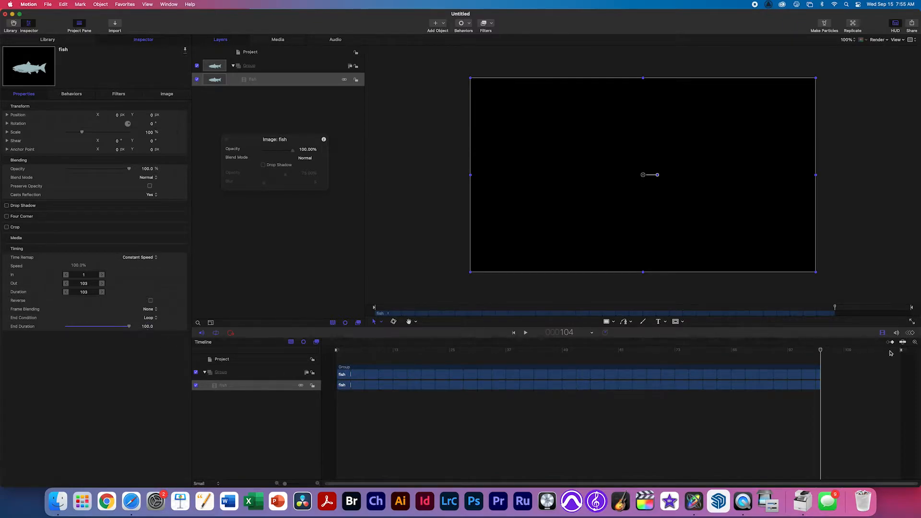
Set the loop End Duration to 120 frames and play back the looping fish.
click(151, 328)
text(120)
key(Return)
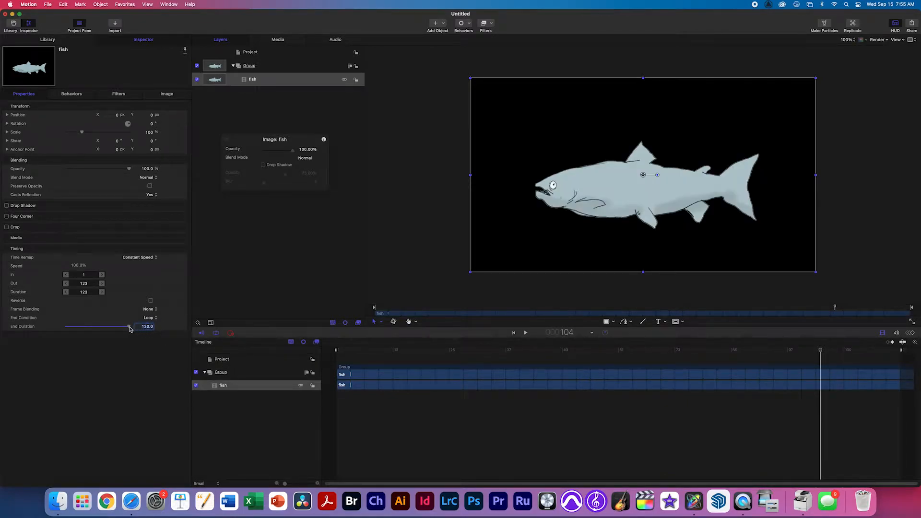
drag(130, 329, 128, 326)
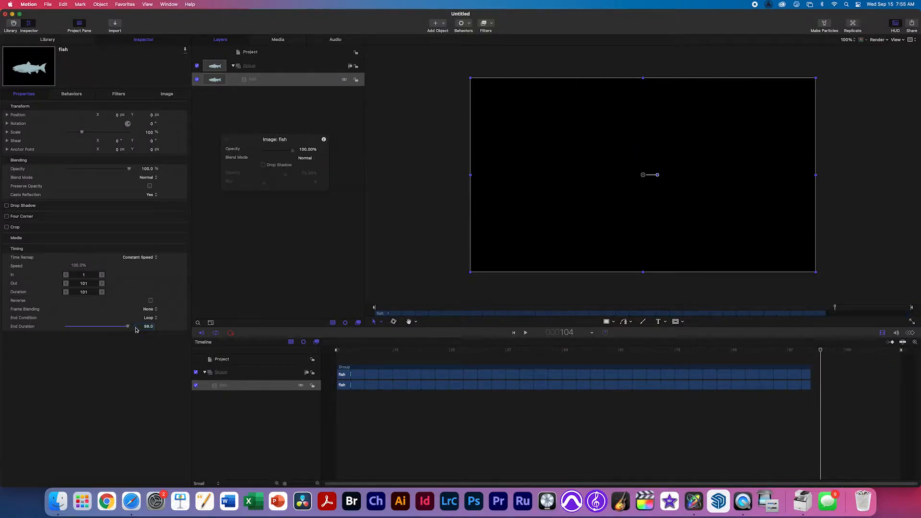
double_click(151, 328)
text(120)
key(Return)
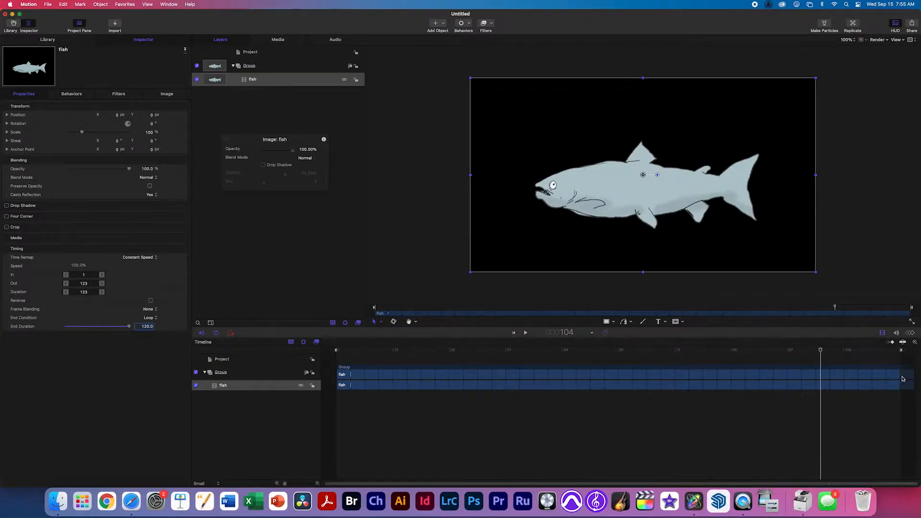
key(space)
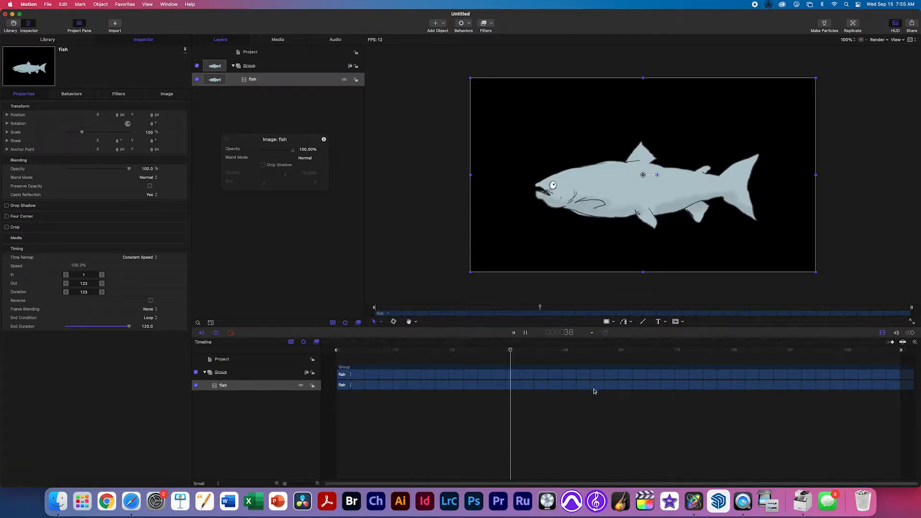
key(space)
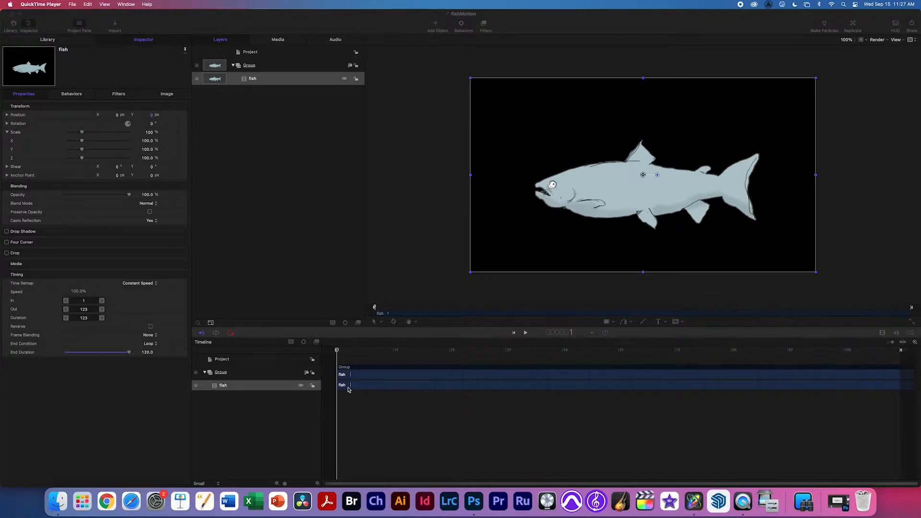
Play the animation, then scrub back to frame 18.
click(340, 352)
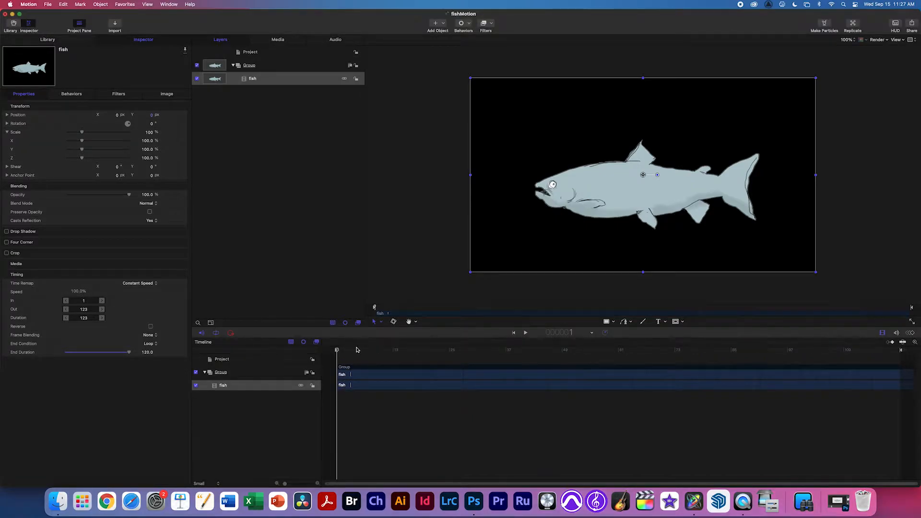
key(space)
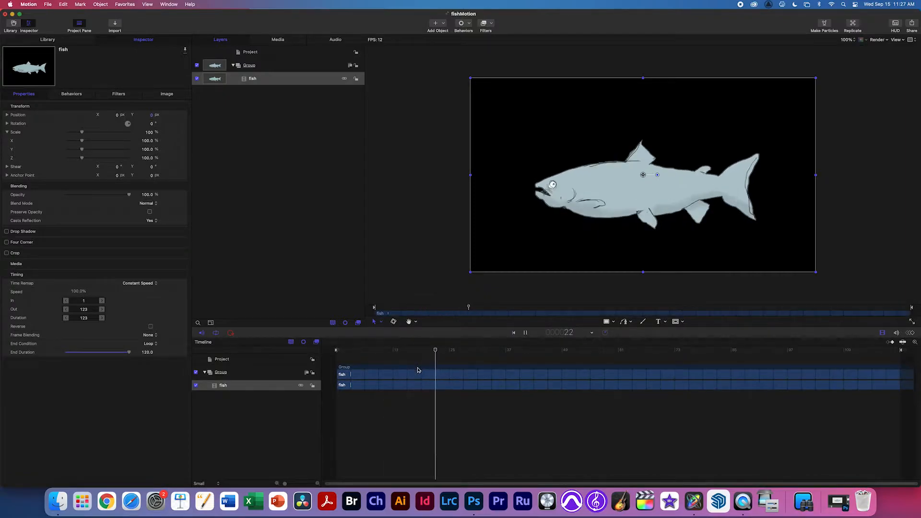
key(space)
drag(505, 351, 314, 347)
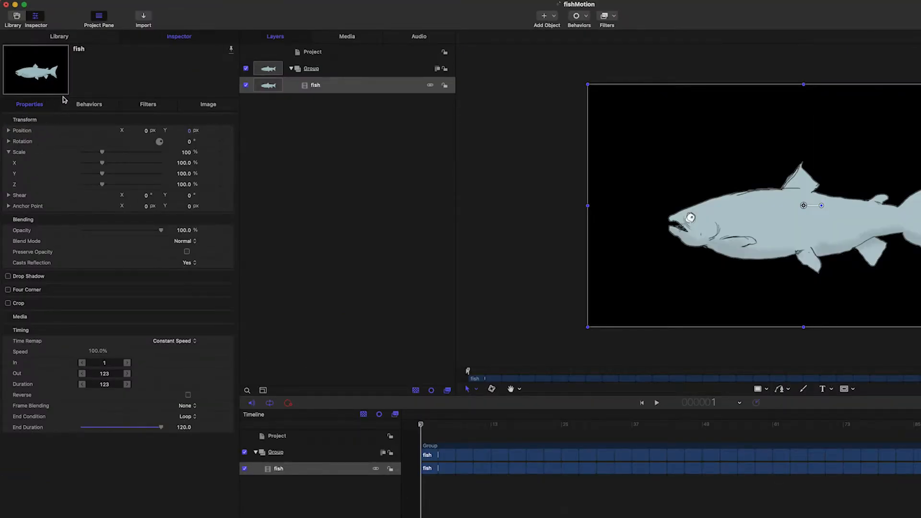
Set the fish's overall Scale to 50%, undoing a trial horizontal stretch.
click(8, 152)
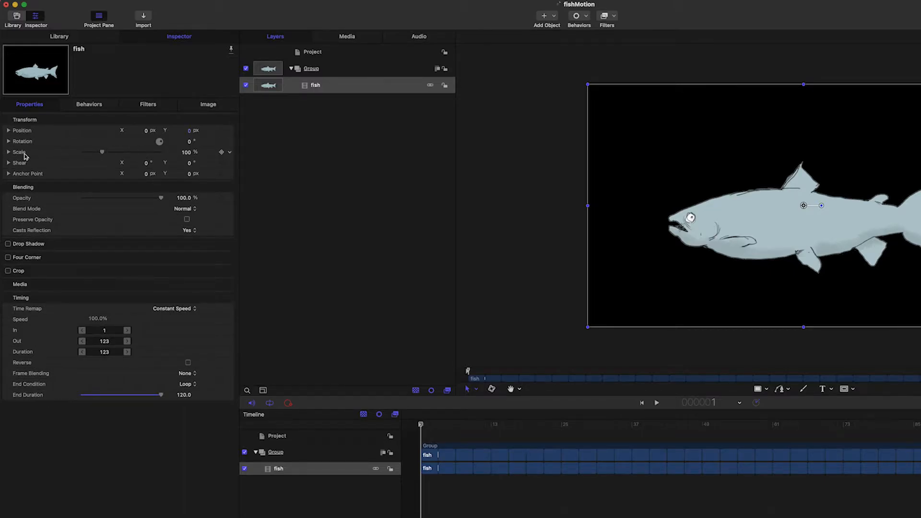
click(9, 152)
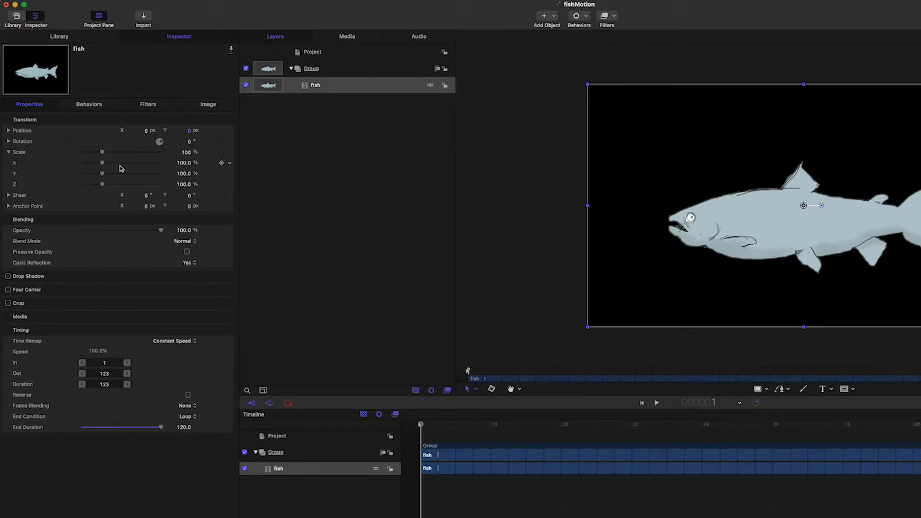
mouse_move(102, 162)
mouse_down()
mouse_move(114, 165)
mouse_move(92, 167)
mouse_move(114, 168)
mouse_move(94, 170)
mouse_up()
key(super+z)
key(super+z)
click(187, 153)
text(50)
key(Return)
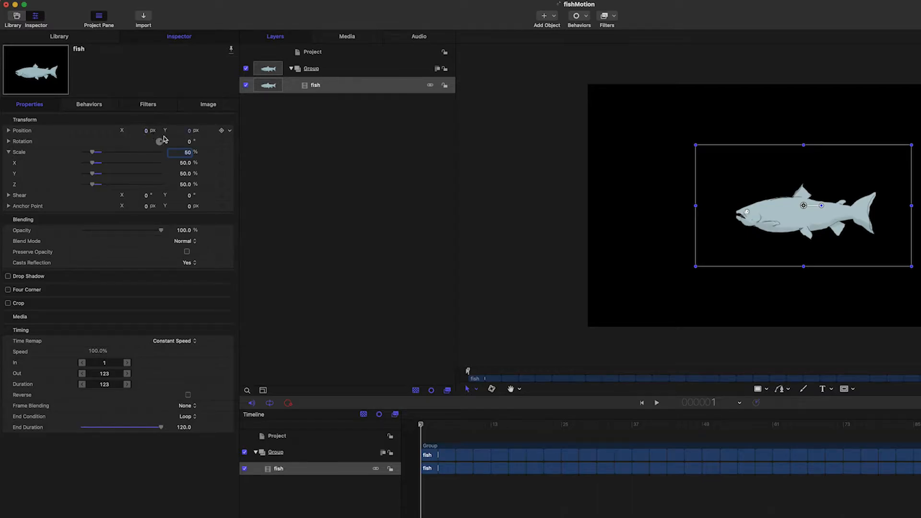
Try Y and Z rotations on the fish, then undo both to keep rotation at 0°.
click(9, 152)
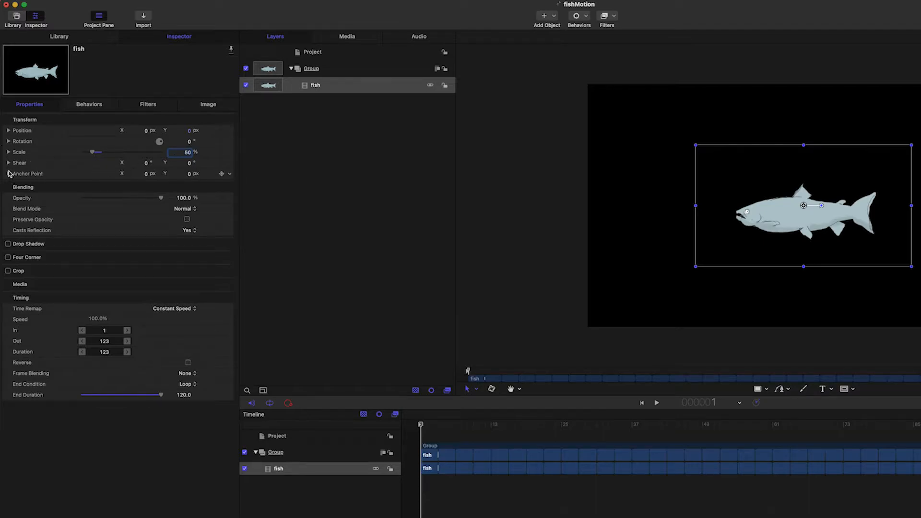
click(12, 143)
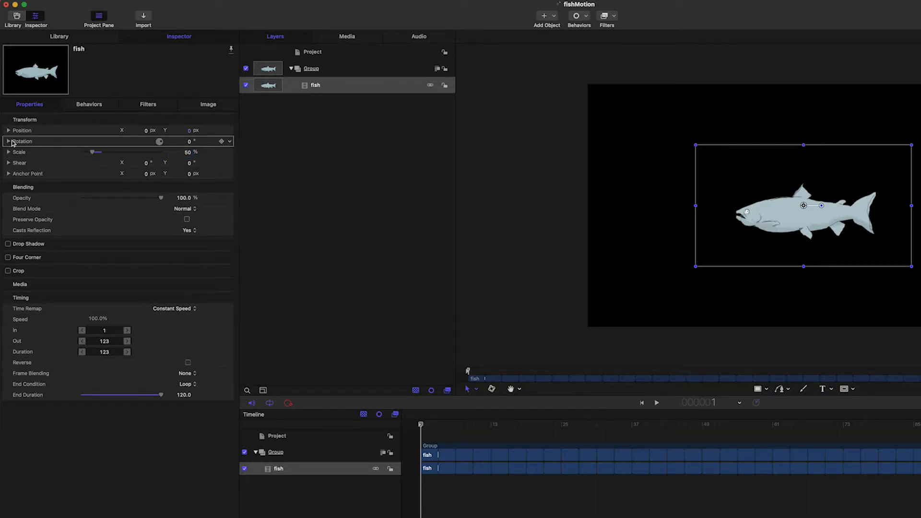
click(9, 142)
drag(159, 164, 161, 167)
key(super+z)
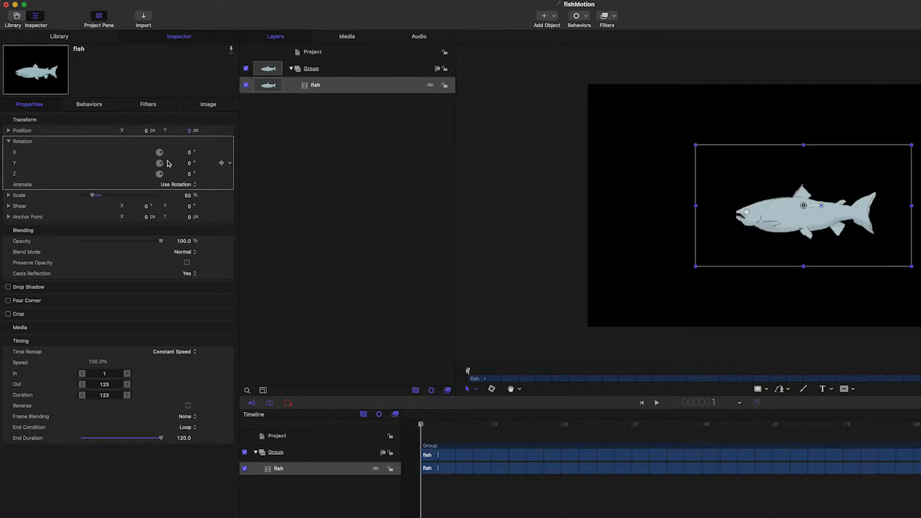
drag(159, 173, 157, 180)
key(super+z)
Drag the anchor point onto the fish's head with the Anchor Point tool, then return to Transform.
click(476, 390)
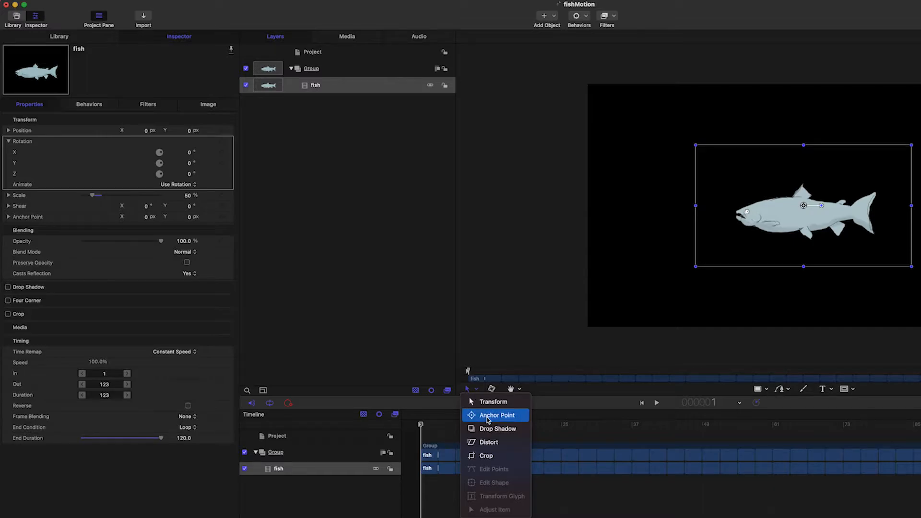
click(487, 420)
drag(811, 209, 748, 200)
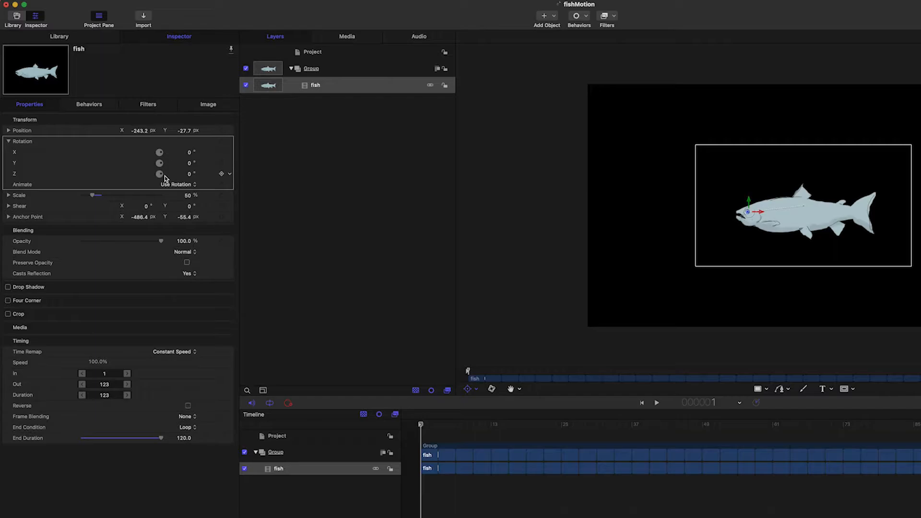
mouse_move(188, 174)
mouse_down()
mouse_move(174, 174)
mouse_move(187, 174)
mouse_up()
click(476, 389)
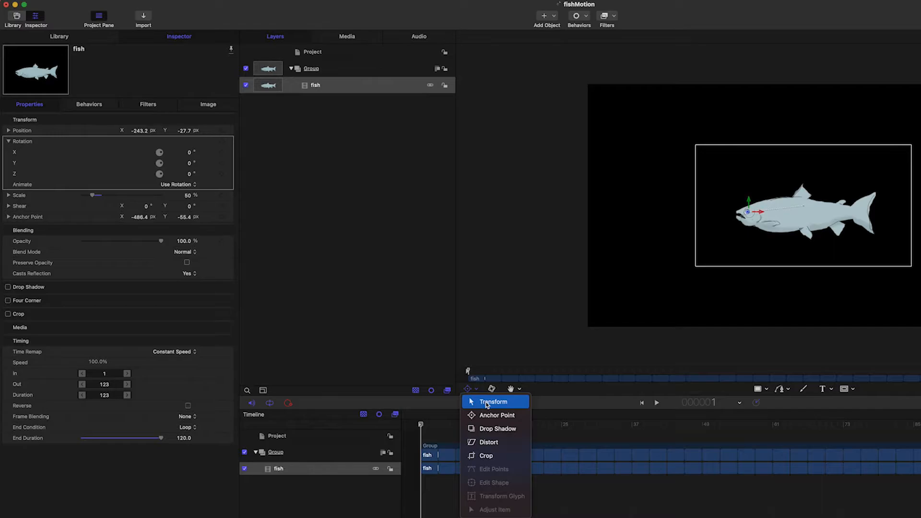
click(487, 405)
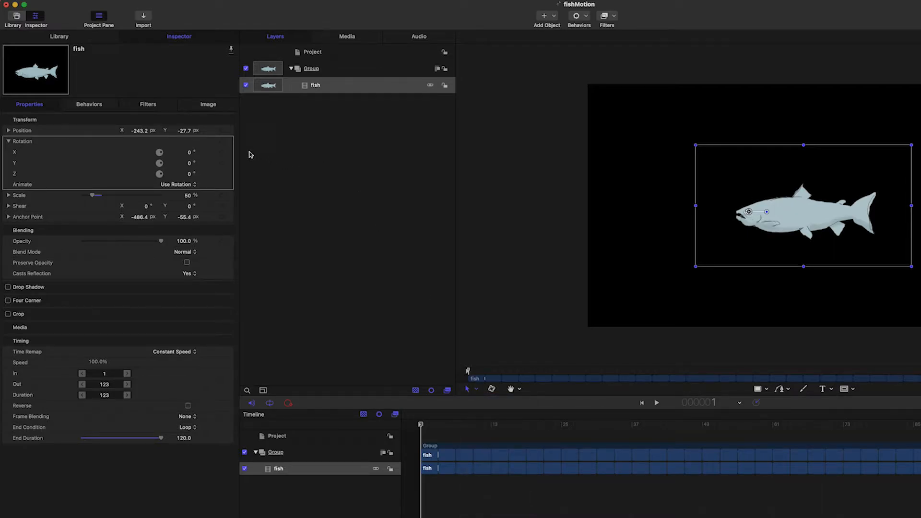
click(9, 142)
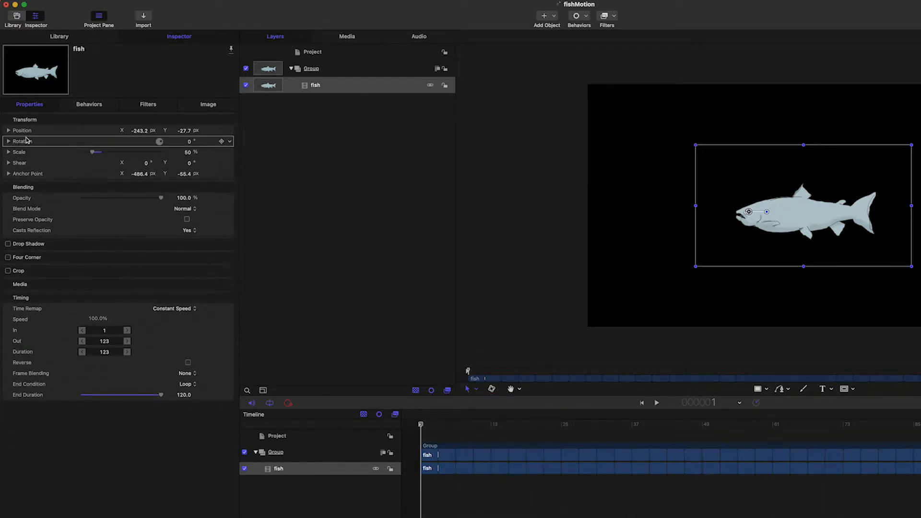
Reset the fish's Position parameter from its animation menu and preview the timeline.
click(139, 131)
click(8, 130)
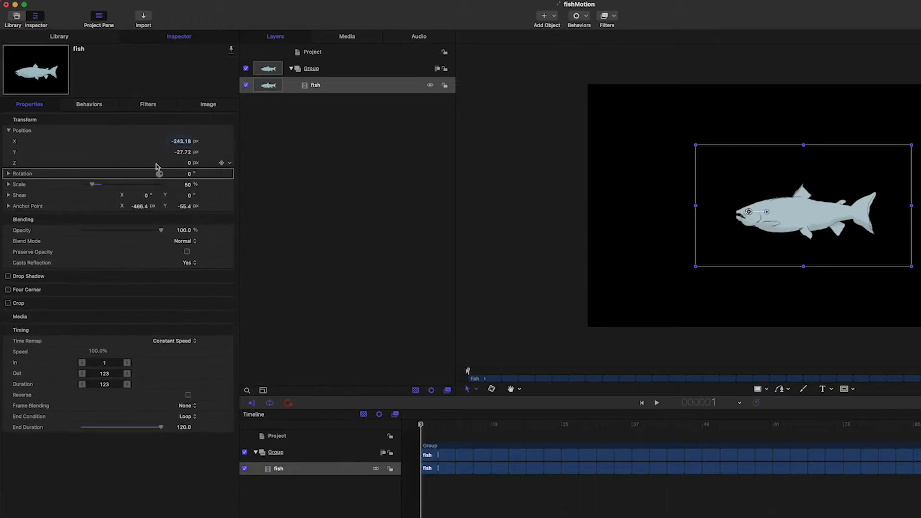
click(231, 132)
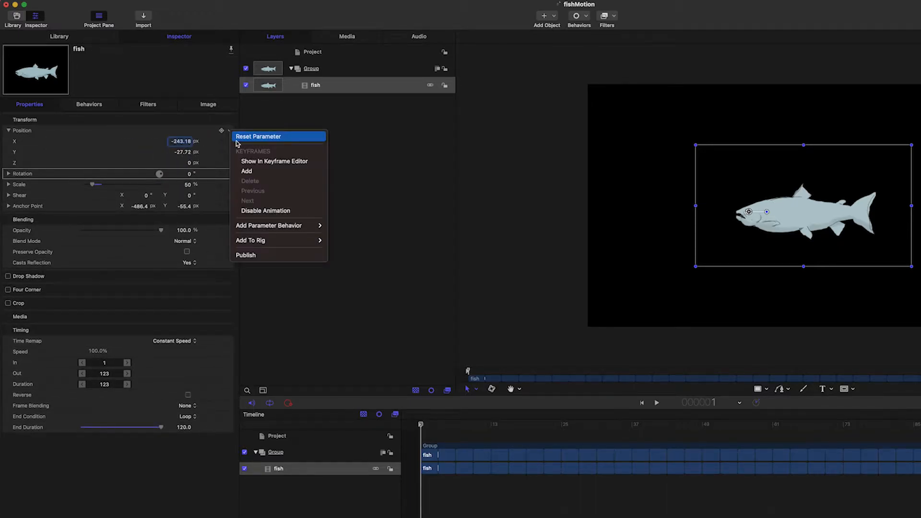
click(240, 134)
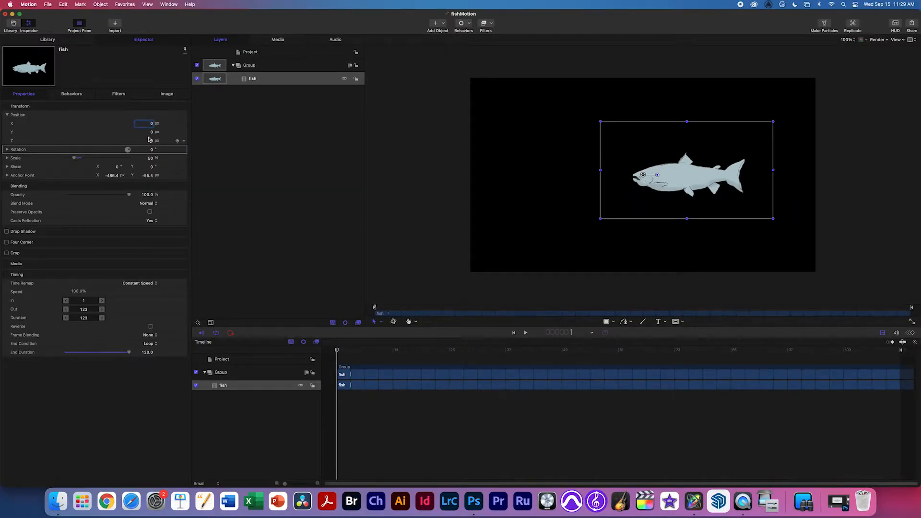
drag(151, 133, 626, 125)
key(super+z)
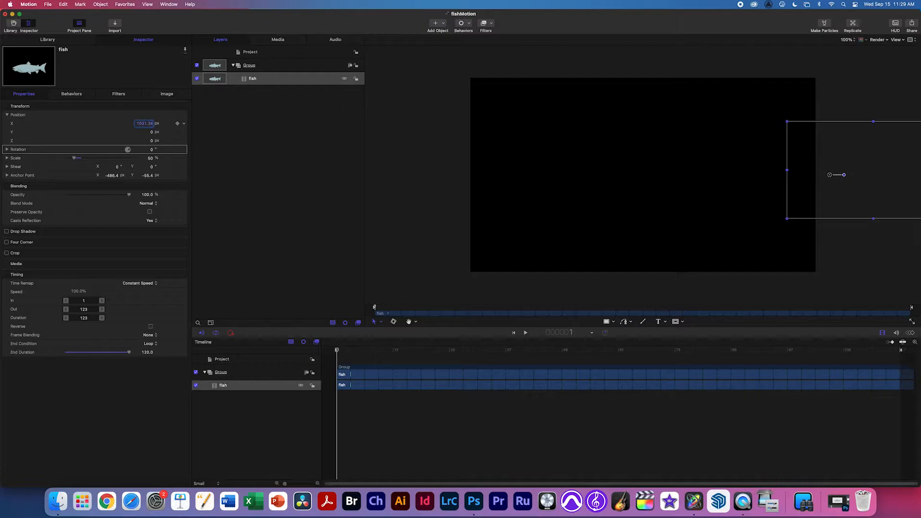
mouse_move(344, 354)
mouse_down()
mouse_move(422, 353)
mouse_move(327, 353)
mouse_up()
click(470, 24)
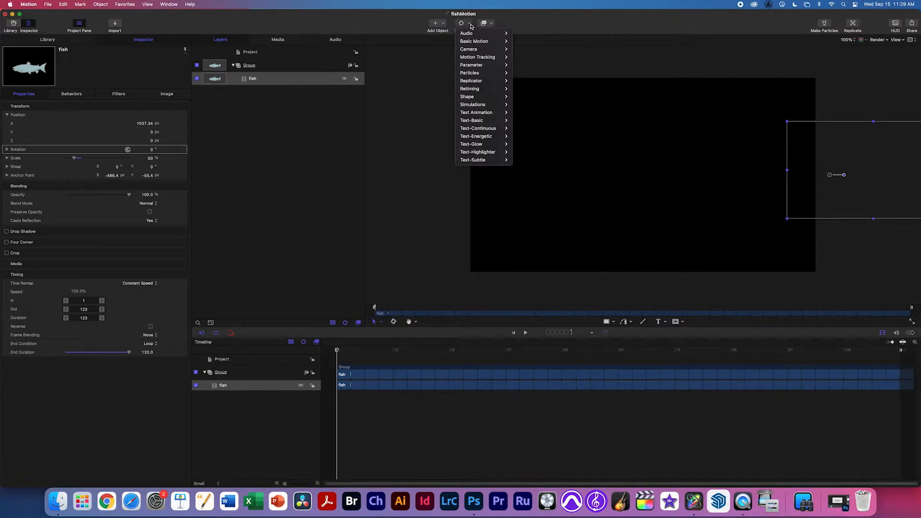
Add a Basic Motion Throw behaviour to the fish and park its floating controls at lower left.
mouse_move(471, 44)
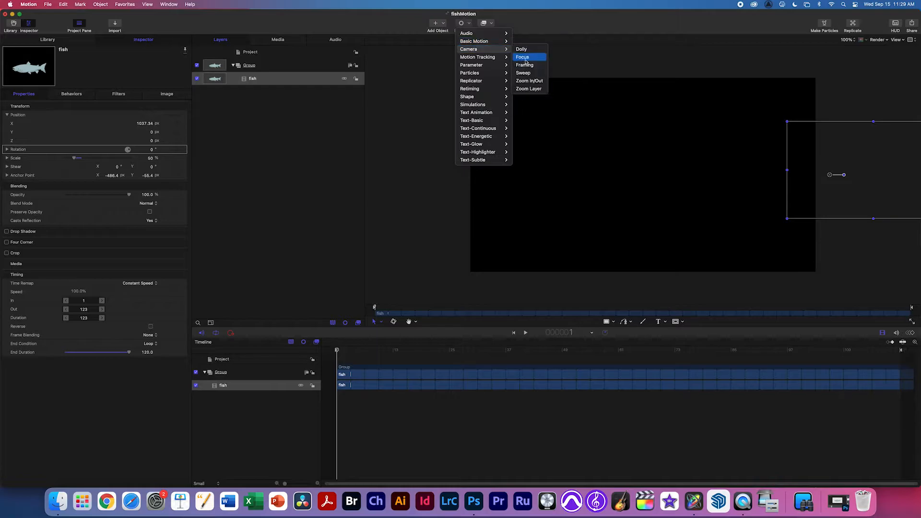
click(533, 105)
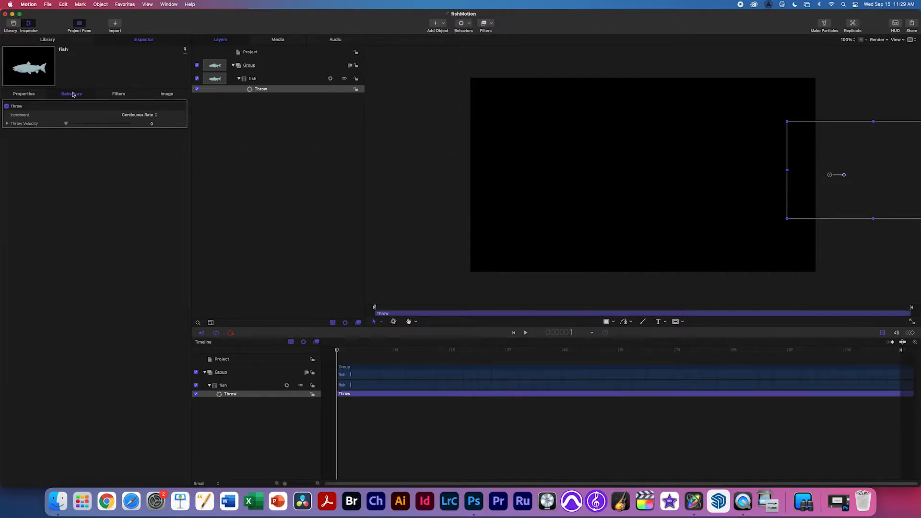
click(7, 124)
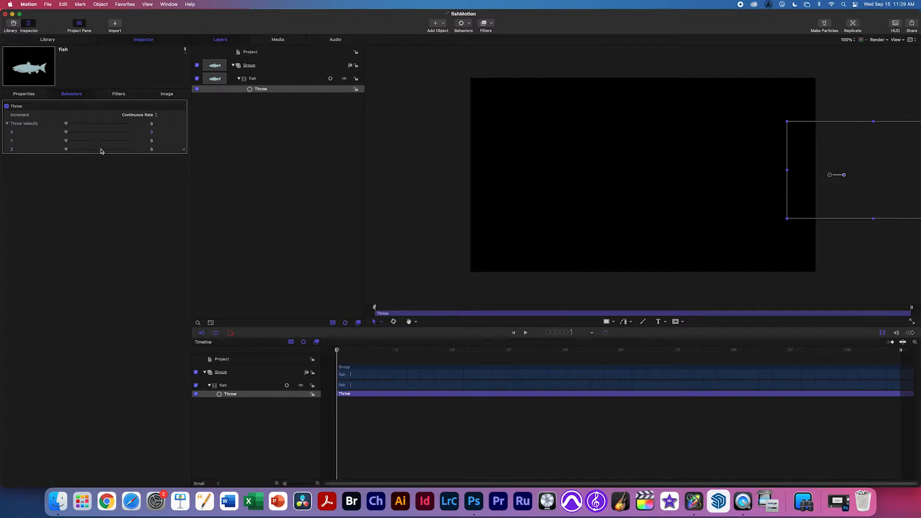
click(894, 23)
drag(236, 185, 314, 158)
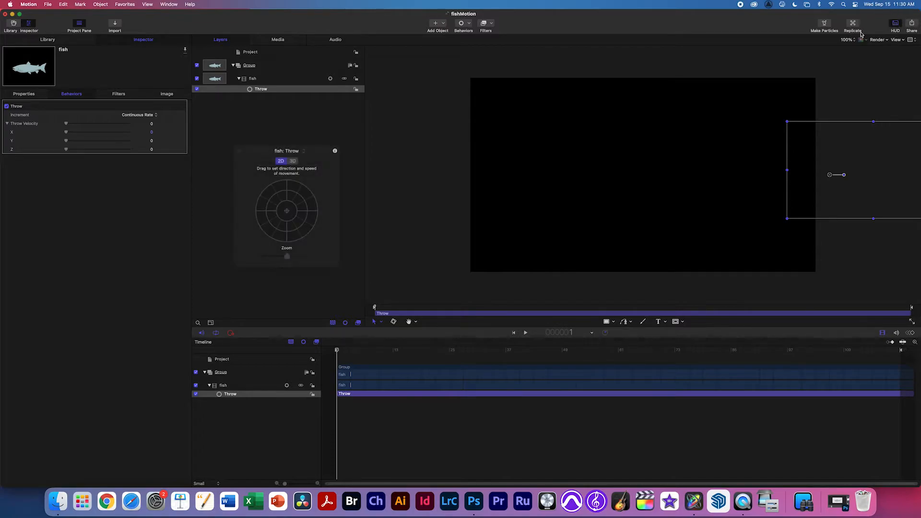
drag(319, 157, 147, 195)
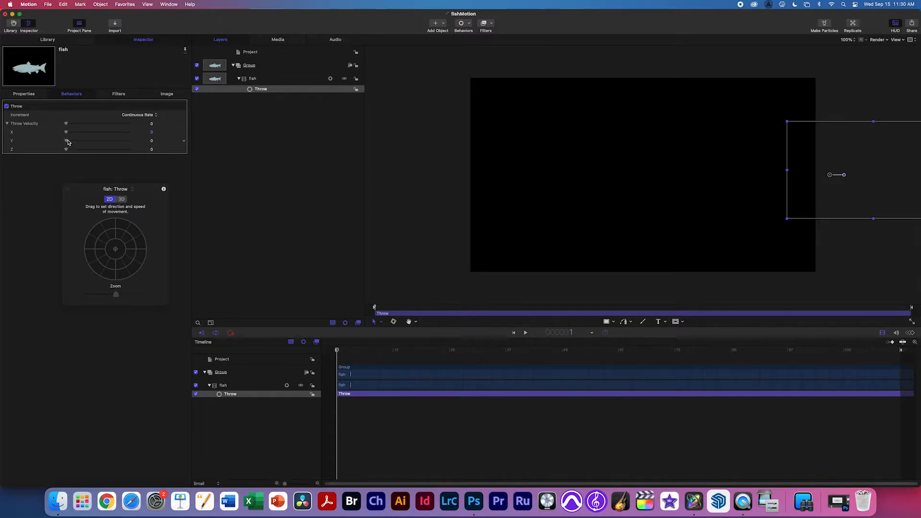
Try vertical and horizontal Throw velocities, removing the vertical one and previewing the leftward motion.
drag(68, 142, 145, 142)
drag(132, 142, 153, 139)
drag(146, 132, 105, 131)
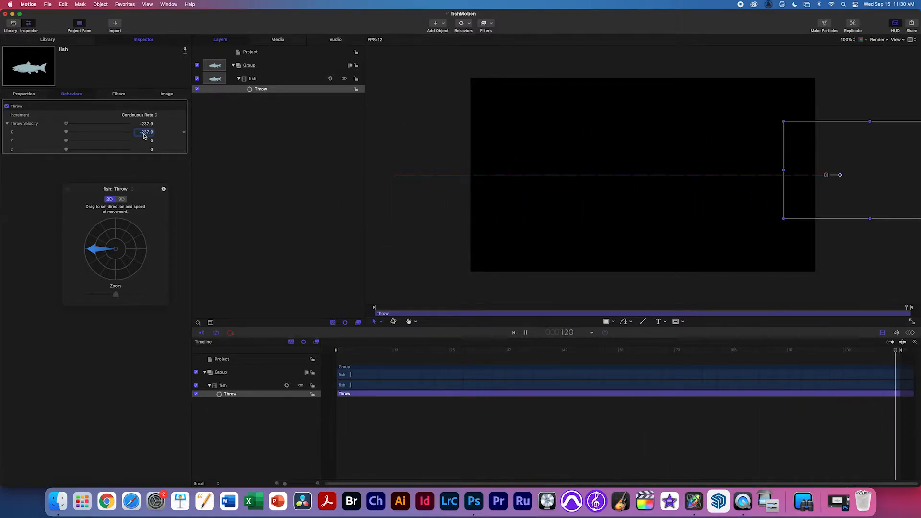
key(space)
drag(147, 135, 136, 136)
key(space)
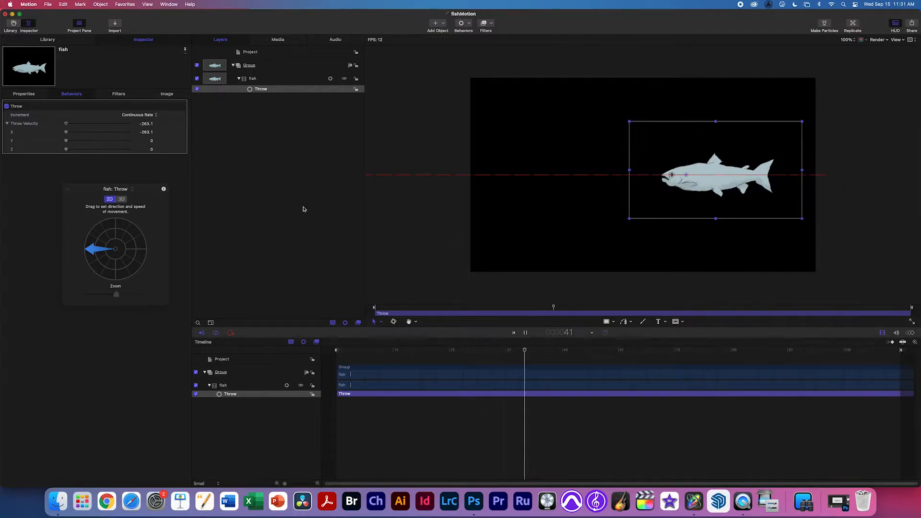
key(space)
Set the Throw X velocity to -270 and preview the fish swimming left.
click(146, 132)
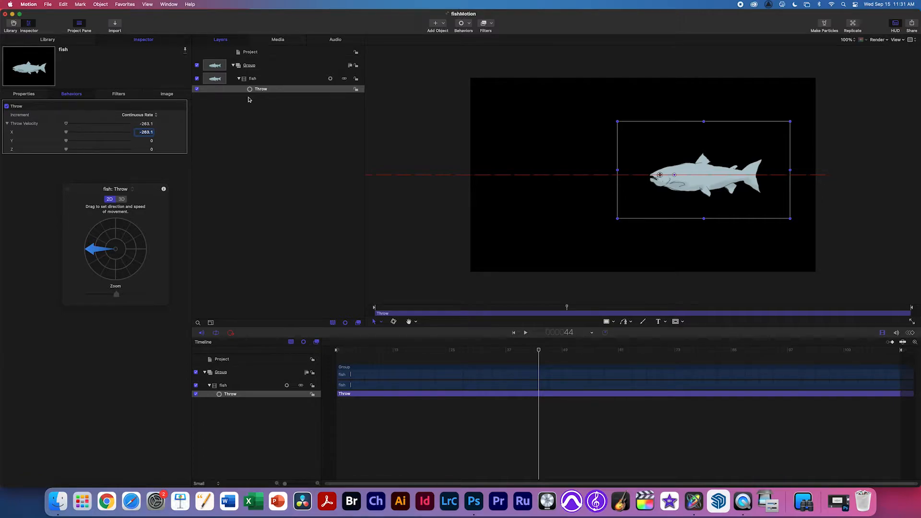
text(70)
key(Return)
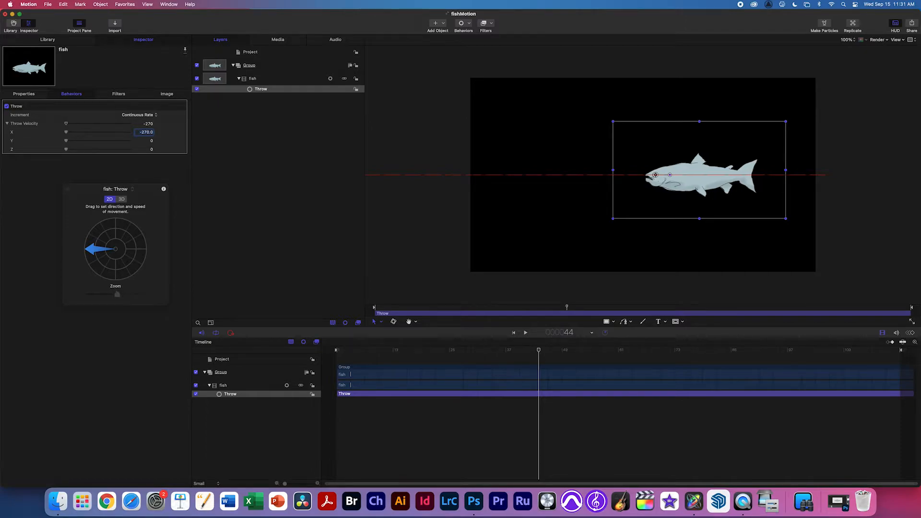
key(space)
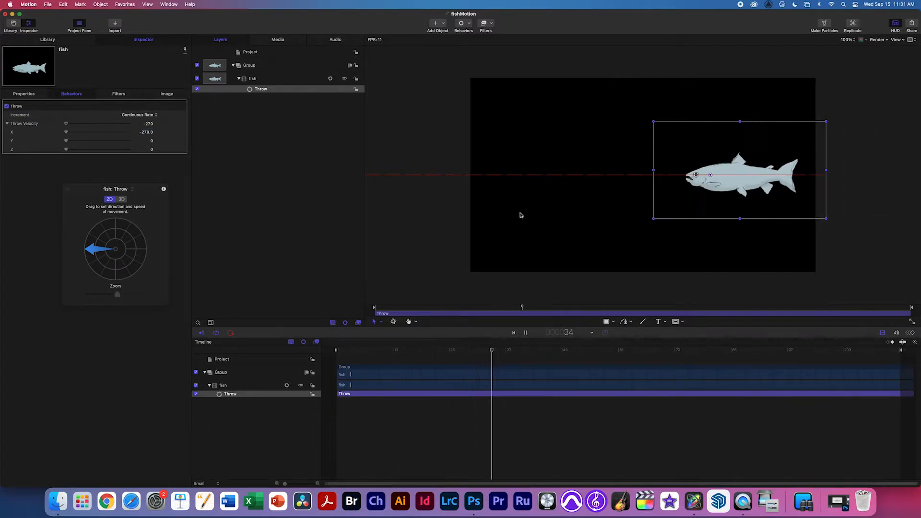
key(space)
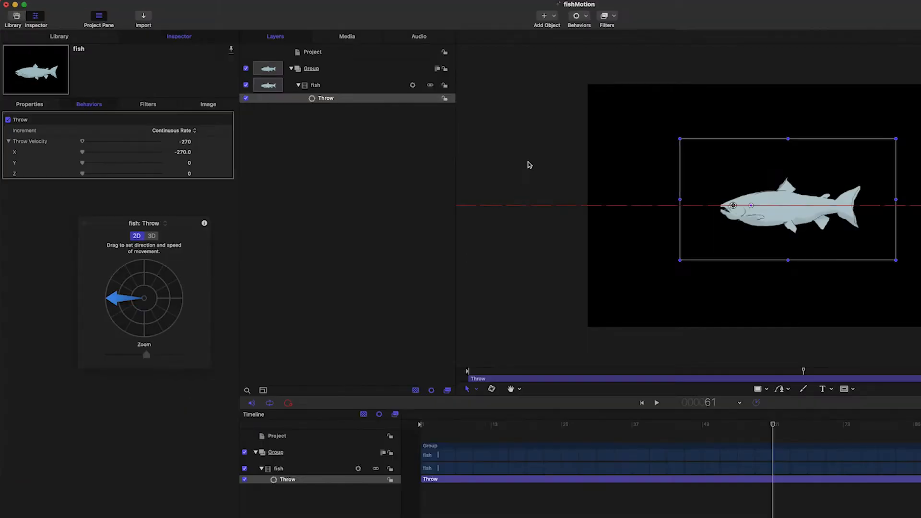
Add a Sine Oscillate behaviour (Amplitude 100, Speed 10) to the fish above its Throw behaviour.
click(587, 19)
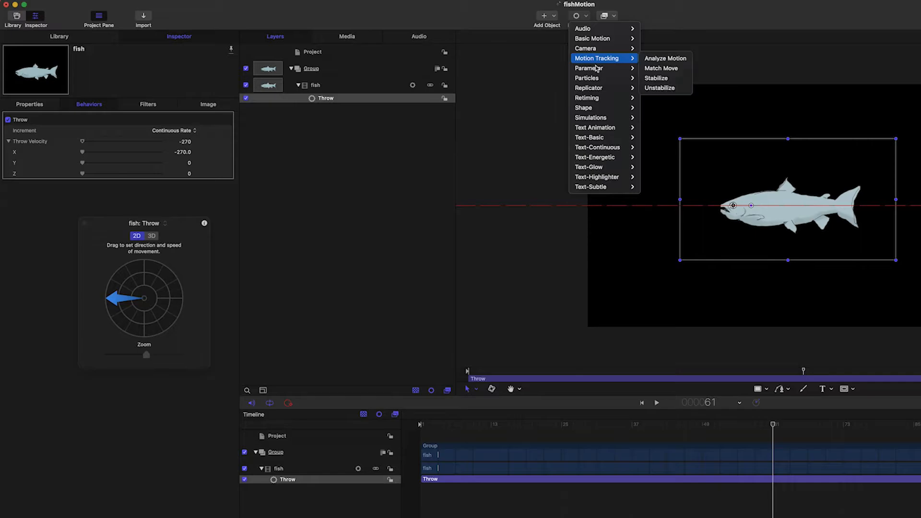
mouse_move(622, 69)
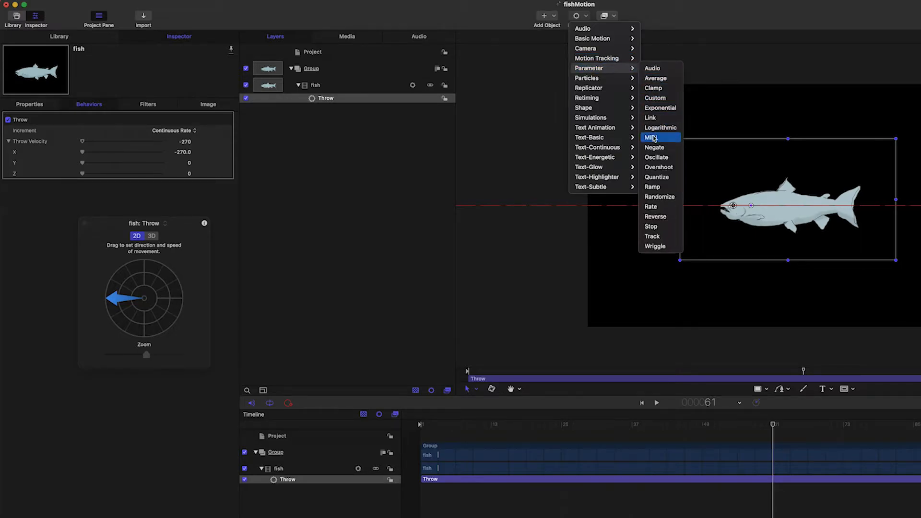
click(664, 161)
drag(185, 224, 172, 320)
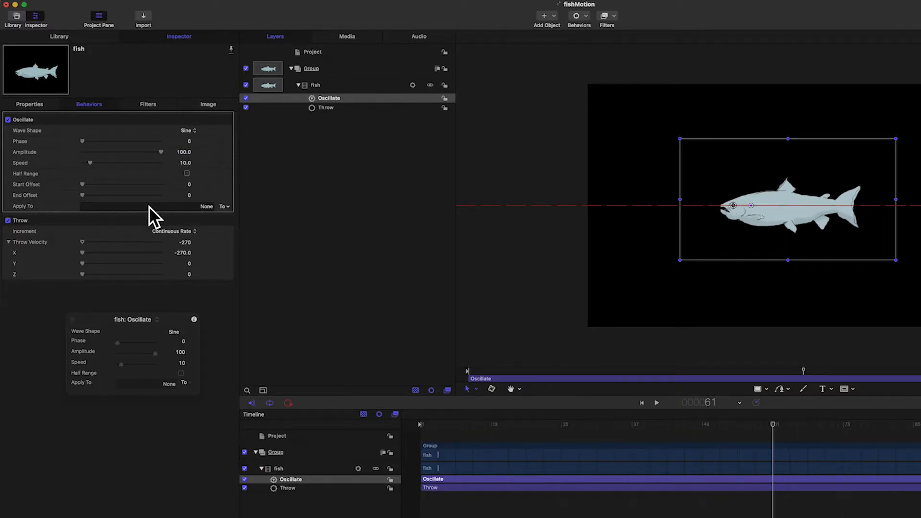
Point the Oscillate behaviour's Apply To at Transform > Position > Y.
click(227, 212)
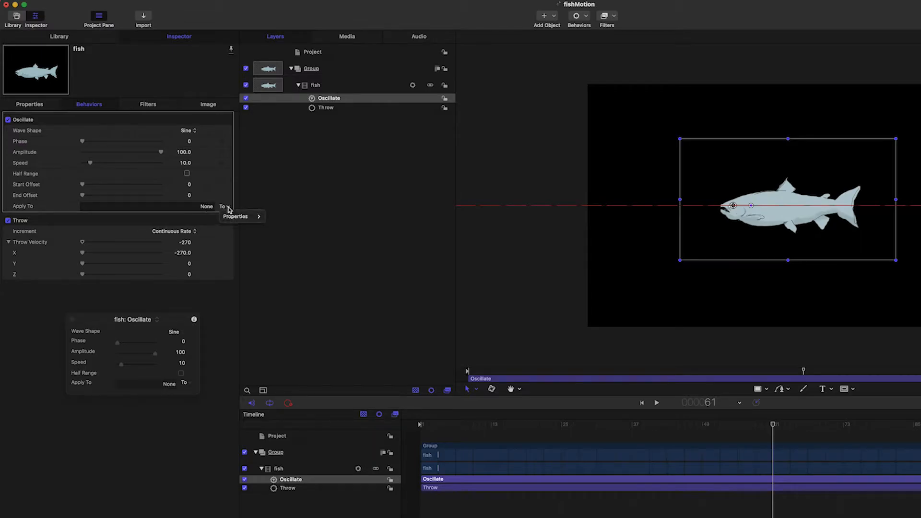
mouse_move(238, 218)
mouse_move(283, 218)
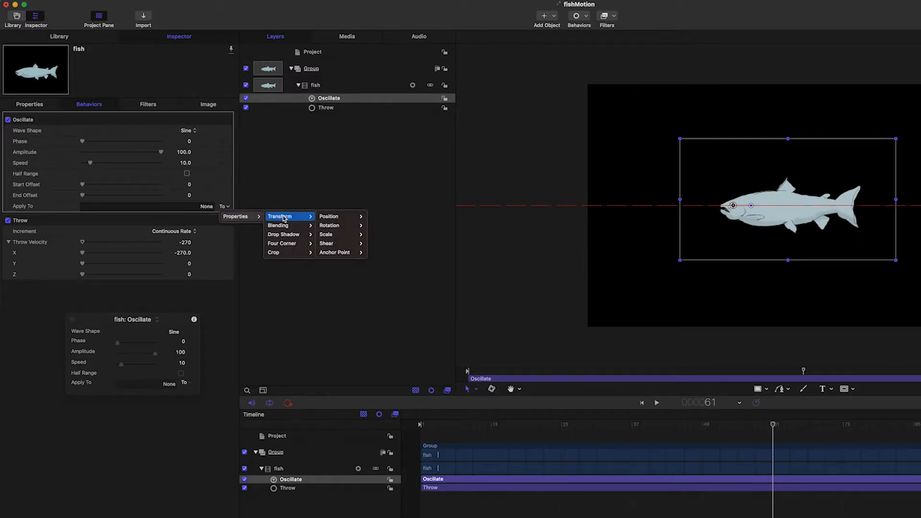
mouse_move(330, 220)
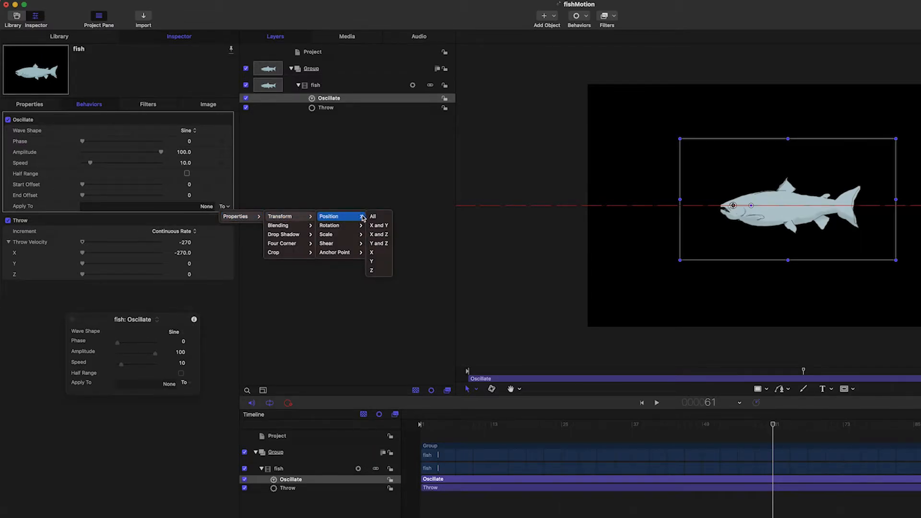
click(379, 261)
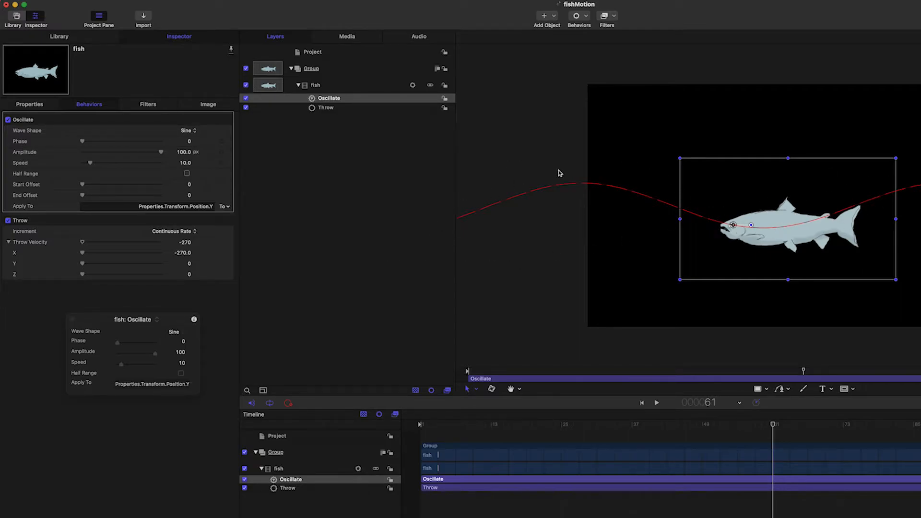
Play the animation from the start to preview the salmon's wavy up-and-down swim.
key(space)
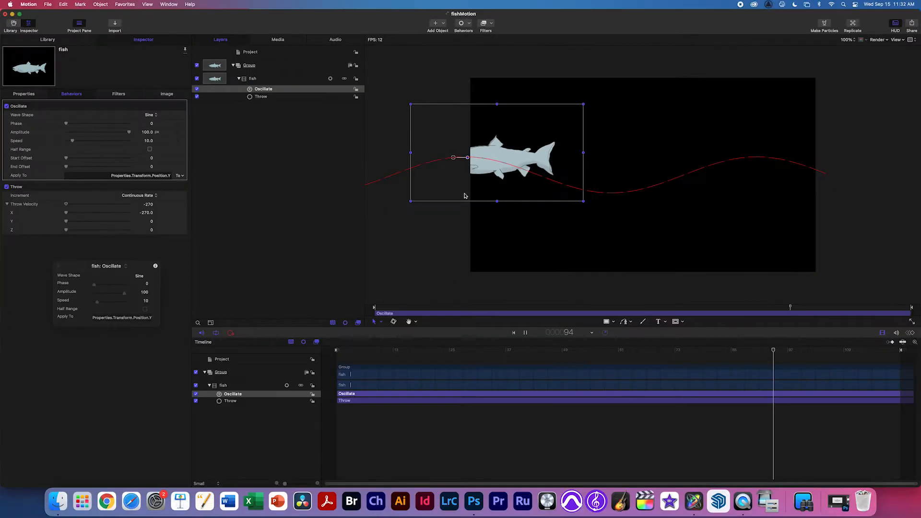
key(space)
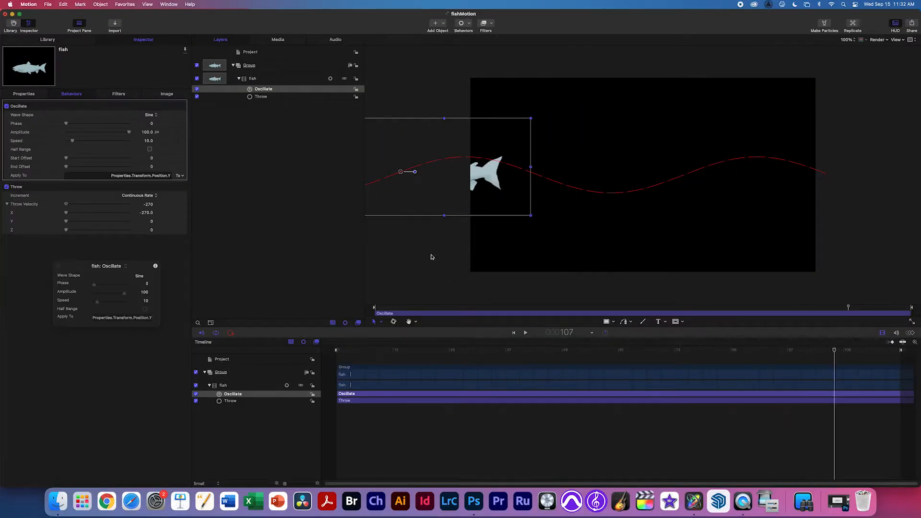
drag(525, 356, 264, 337)
key(space)
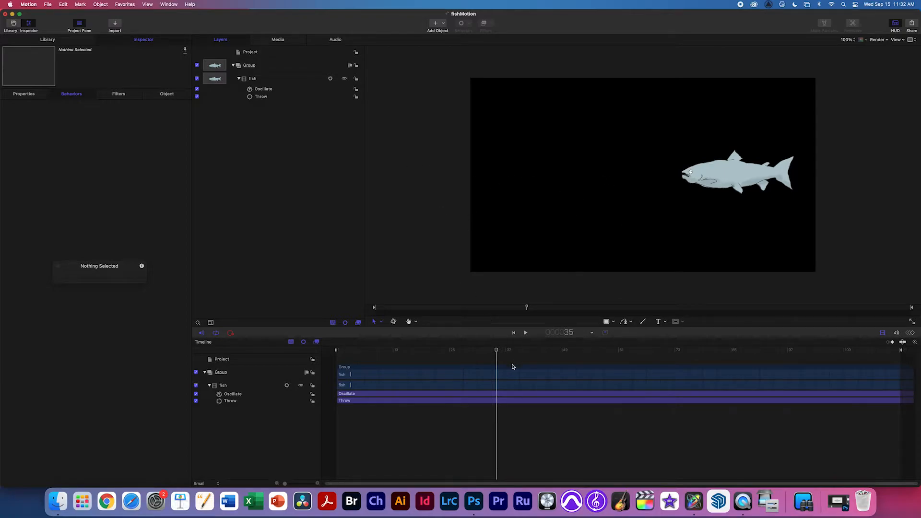
Collapse Throw and set the Oscillate Amplitude to 11 px and Speed to 48.
click(263, 89)
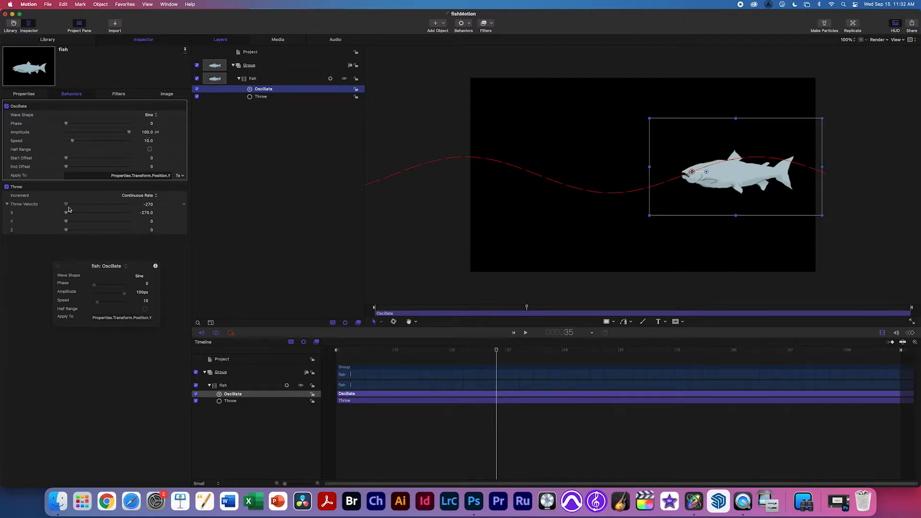
click(174, 187)
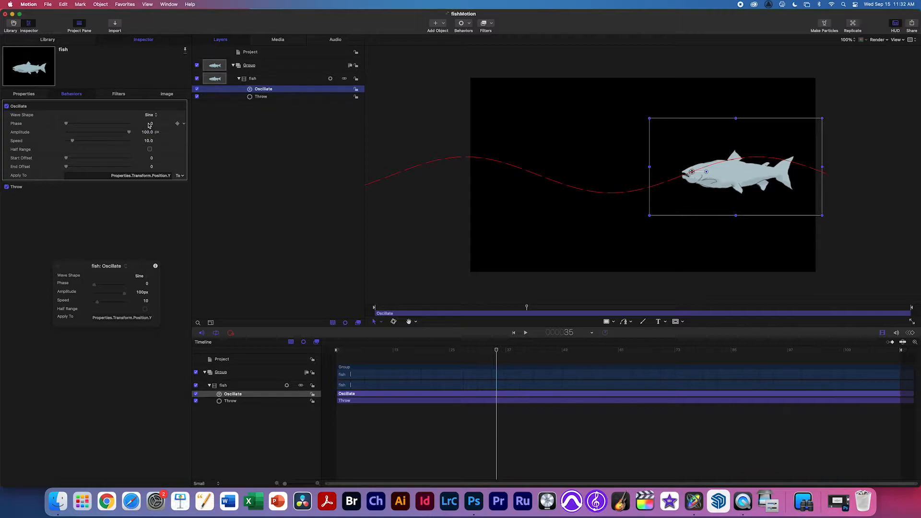
mouse_move(148, 132)
mouse_down()
mouse_move(161, 132)
mouse_move(148, 115)
mouse_move(150, 134)
mouse_up()
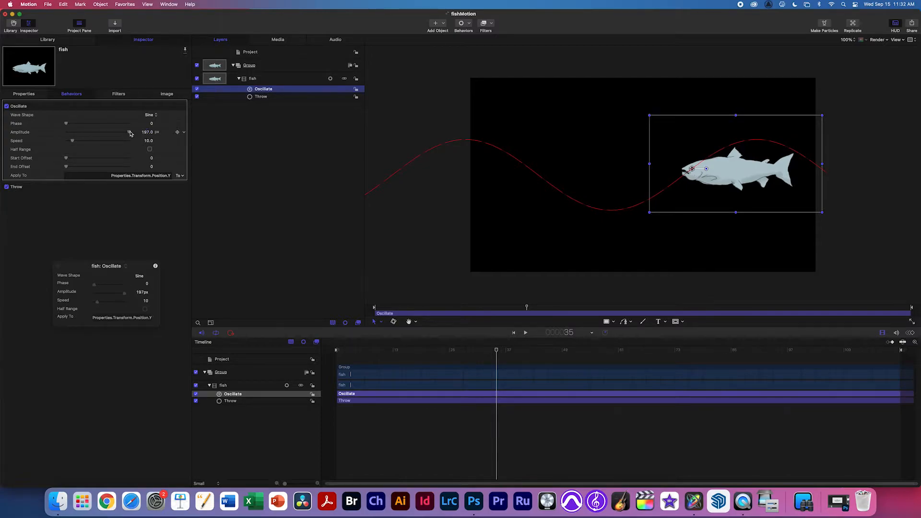
drag(130, 134, 98, 135)
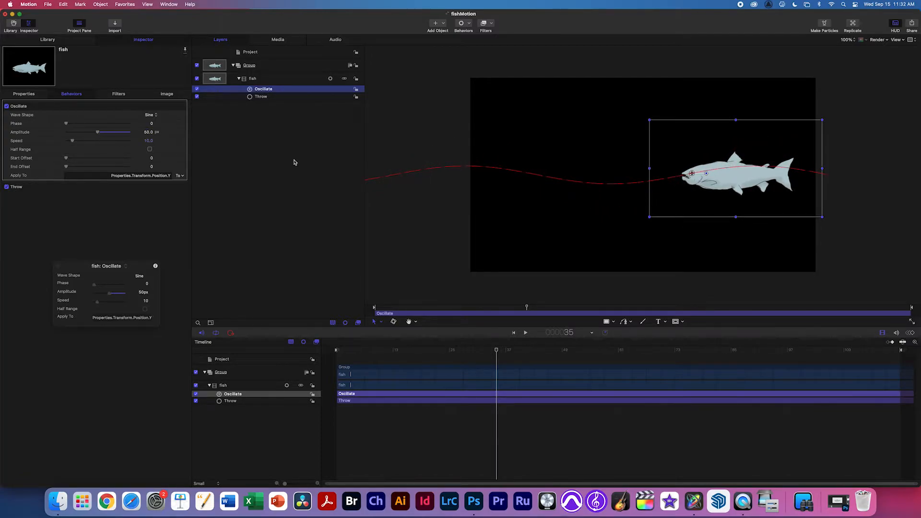
drag(98, 133, 73, 134)
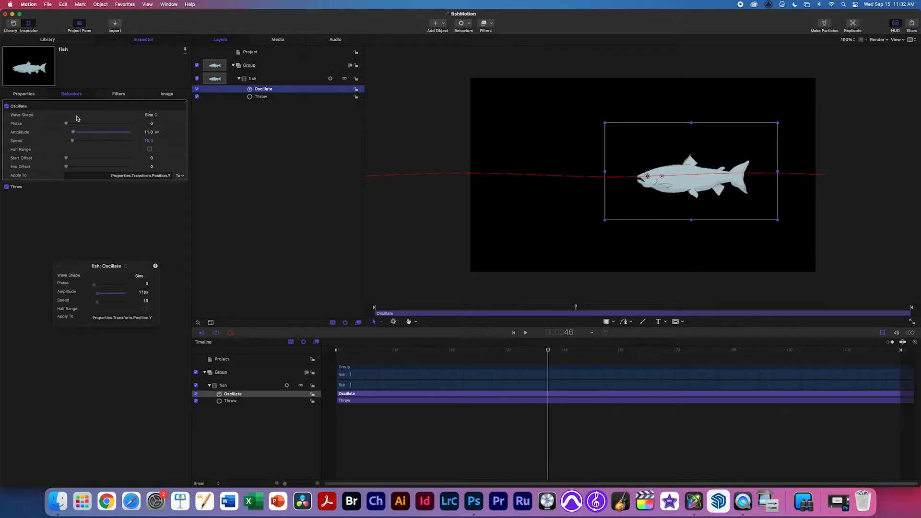
drag(74, 143, 97, 143)
Preview the quick, subtle wiggle with nothing selected, then park the playhead at frame 38.
key(space)
key(space)
key(space)
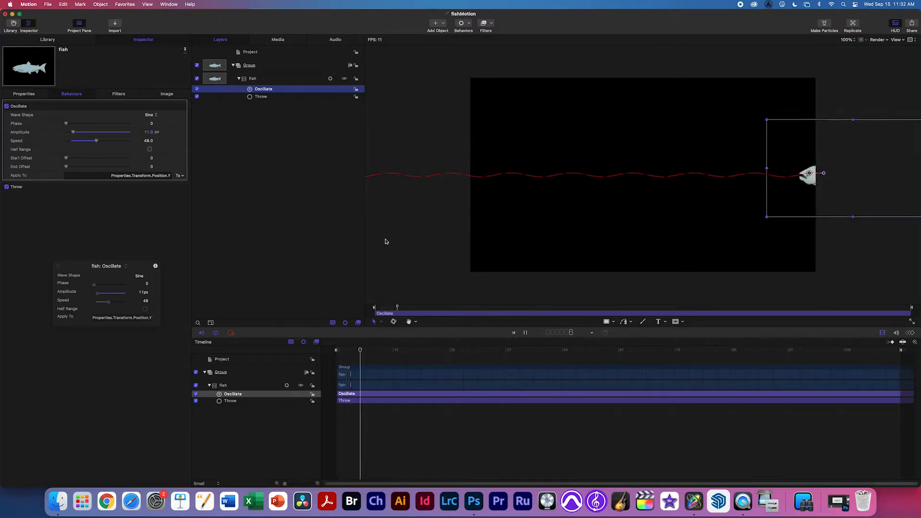
click(419, 240)
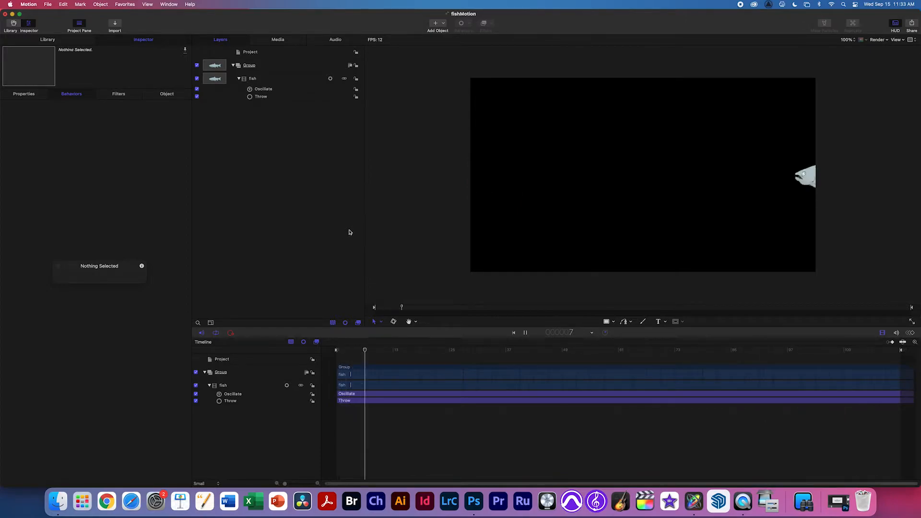
key(space)
drag(396, 348, 512, 353)
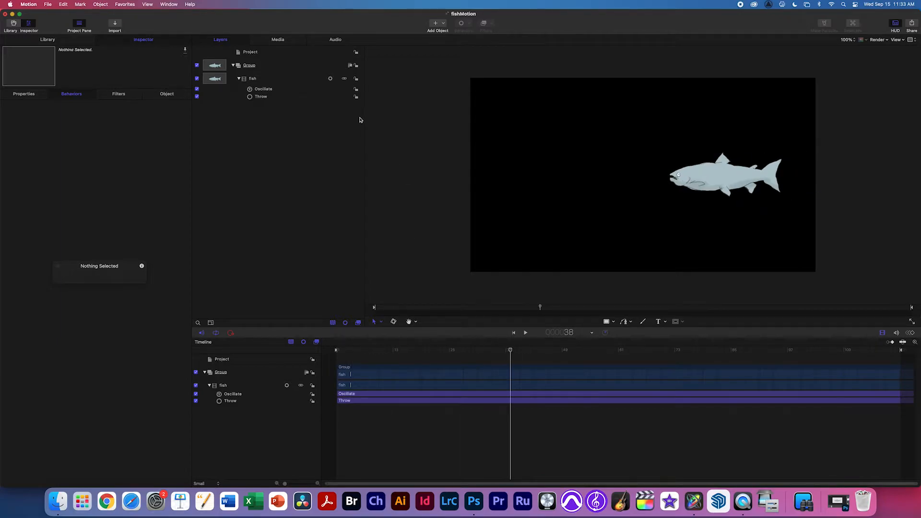
Check the fish's Position and Anchor Point values, then reselect its Oscillate behaviour's settings.
click(267, 82)
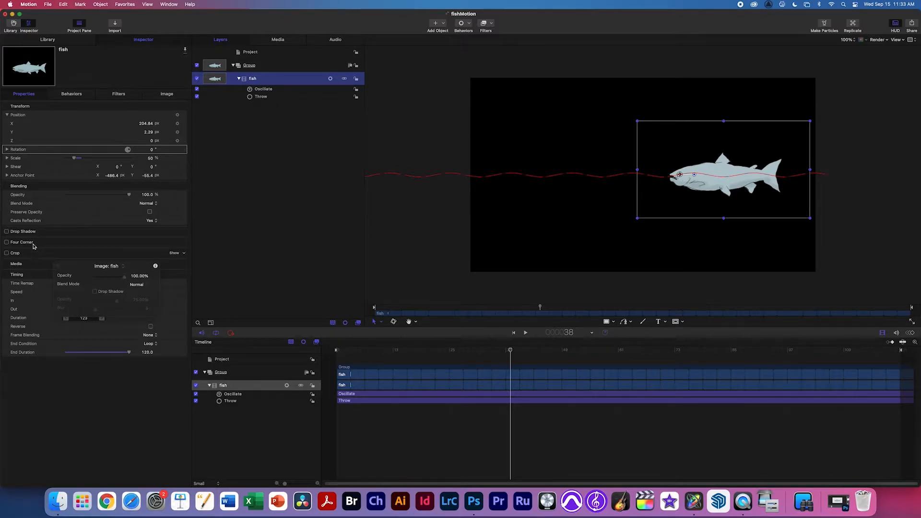
click(7, 115)
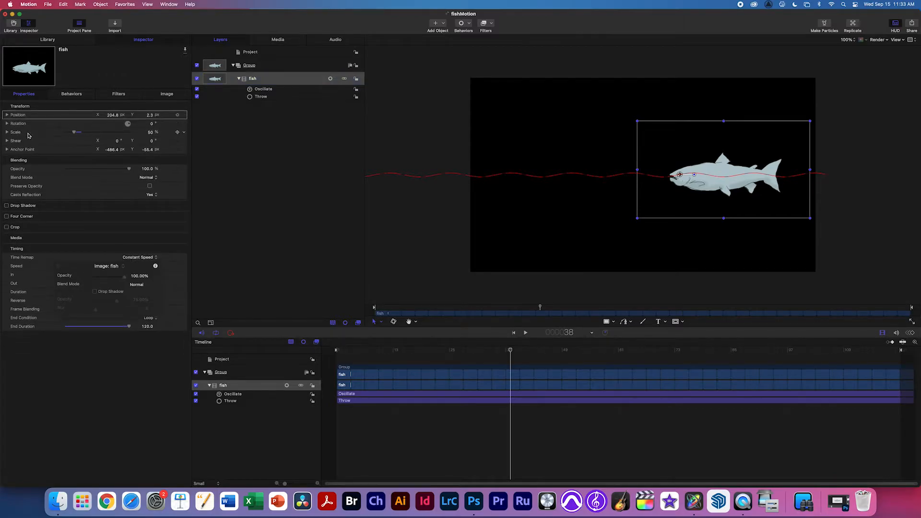
click(7, 149)
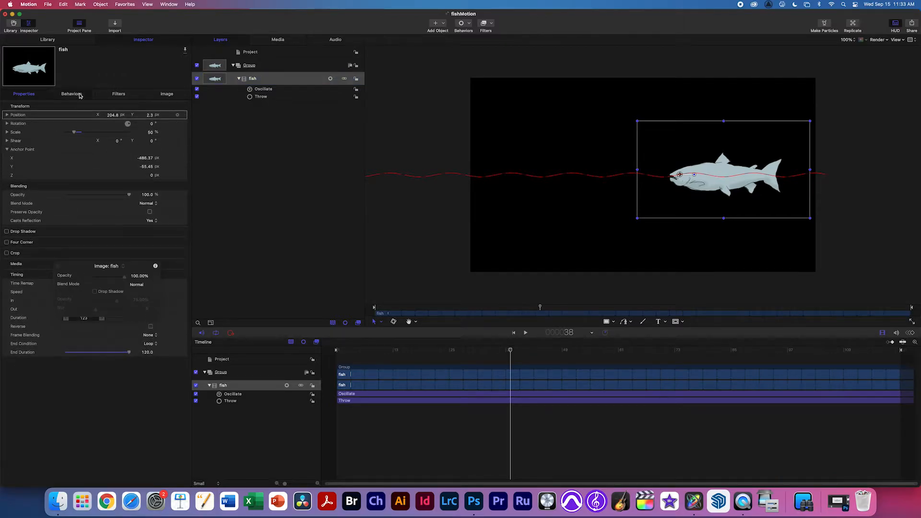
click(71, 94)
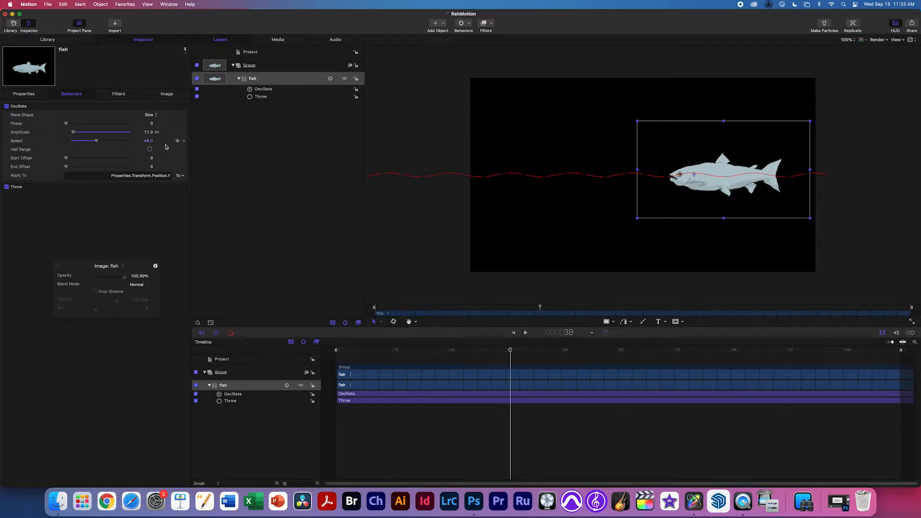
click(268, 89)
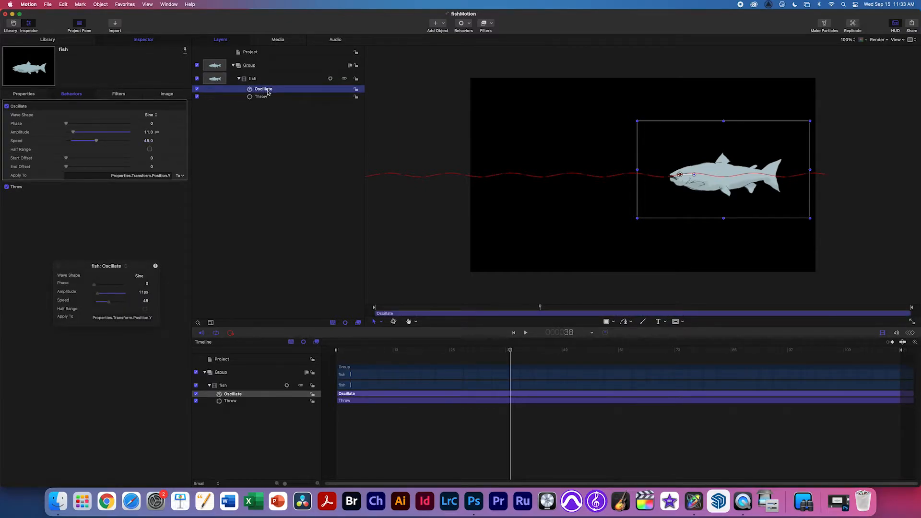
Duplicate the Oscillate behaviour and retarget one copy to Transform > Rotation > Z.
right_click(267, 92)
click(278, 123)
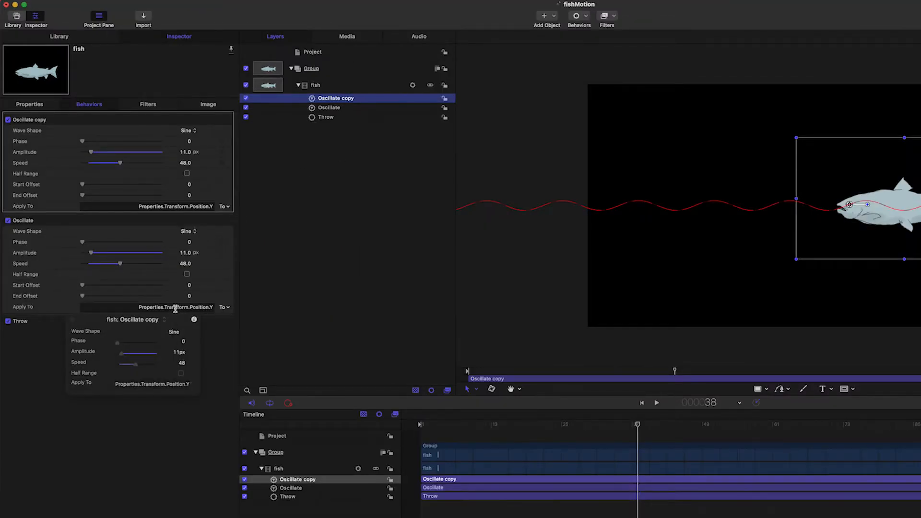
click(224, 308)
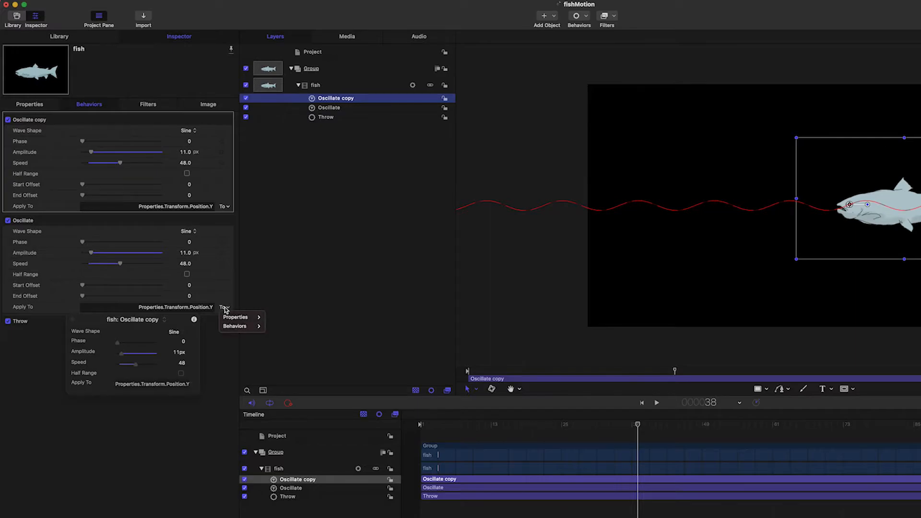
mouse_move(234, 317)
mouse_move(281, 317)
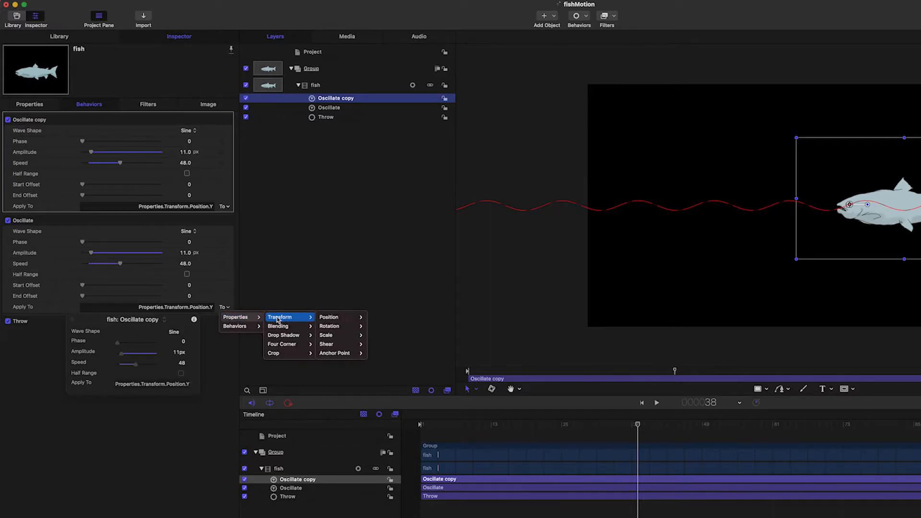
mouse_move(330, 317)
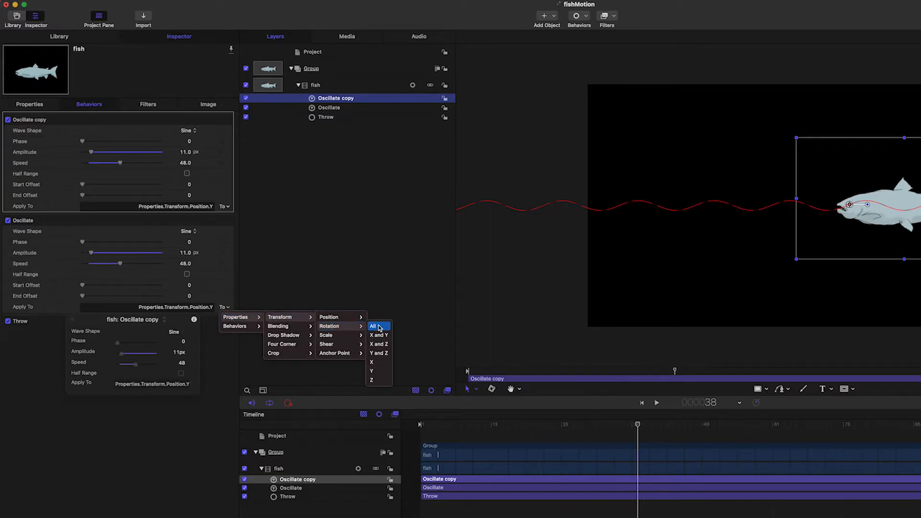
click(378, 380)
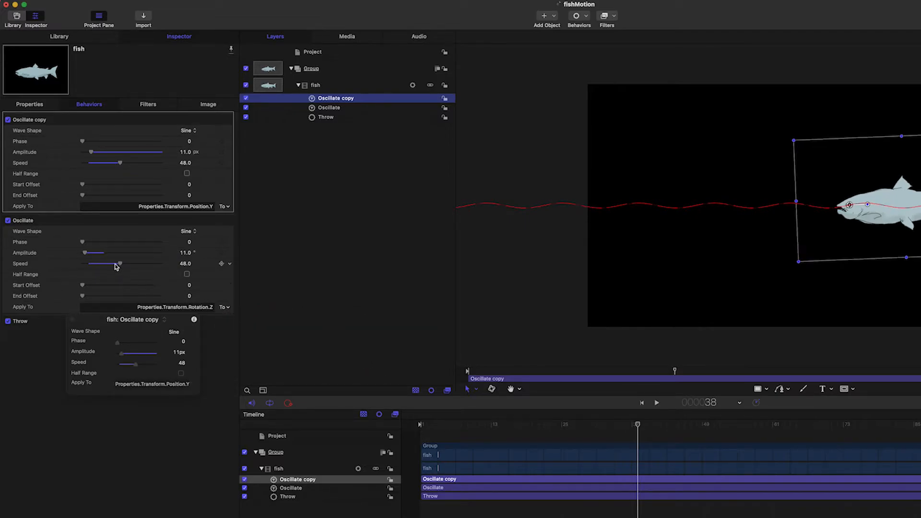
Raise the rotation Oscillate's Amplitude to 118.89 and preview the rocking.
drag(88, 255, 109, 256)
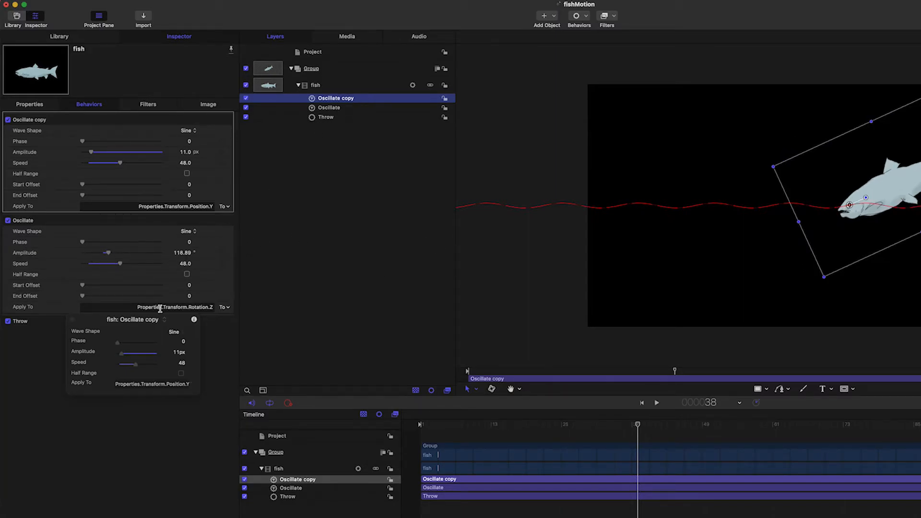
key(space)
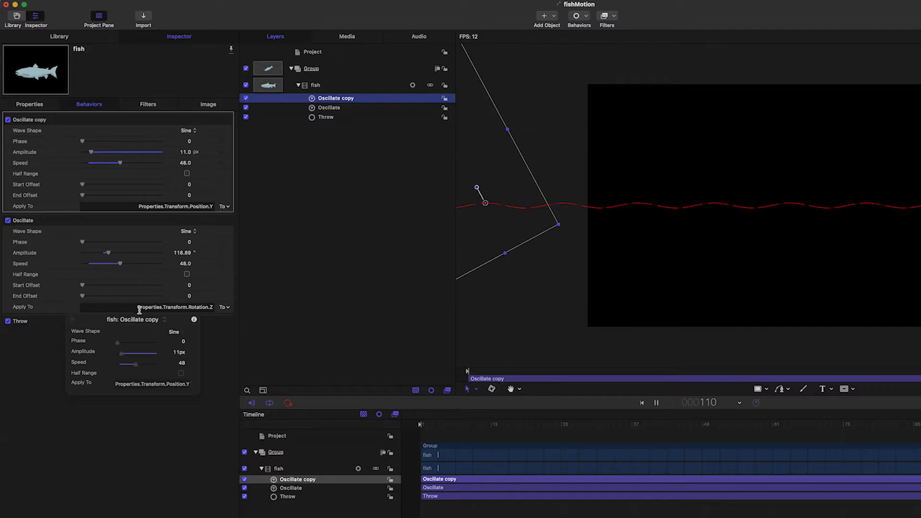
key(space)
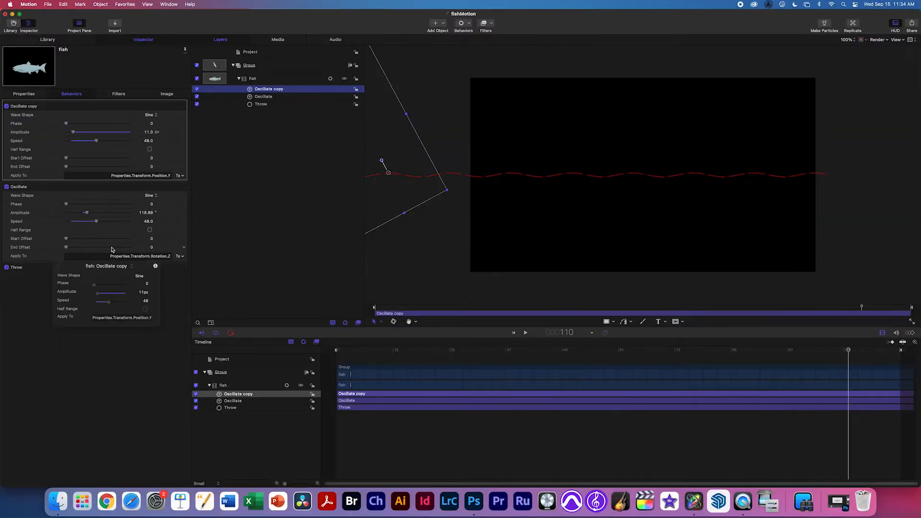
At frame 36, cut the rotation Oscillate Amplitude to 1.0 and play back the gentle tilt.
click(499, 350)
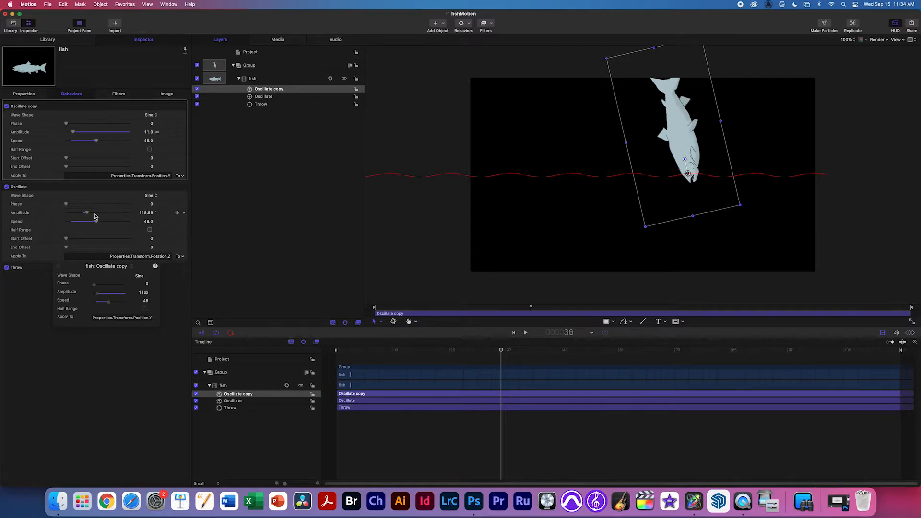
drag(87, 214, 67, 217)
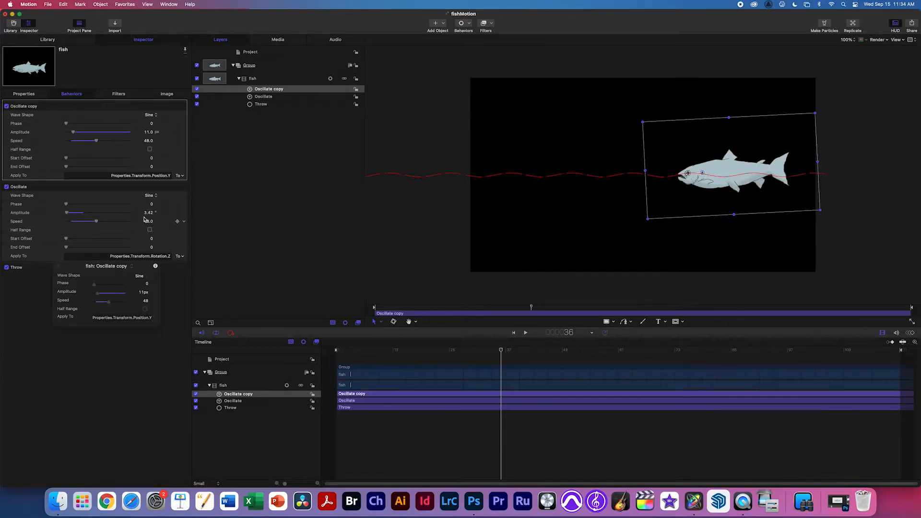
key(space)
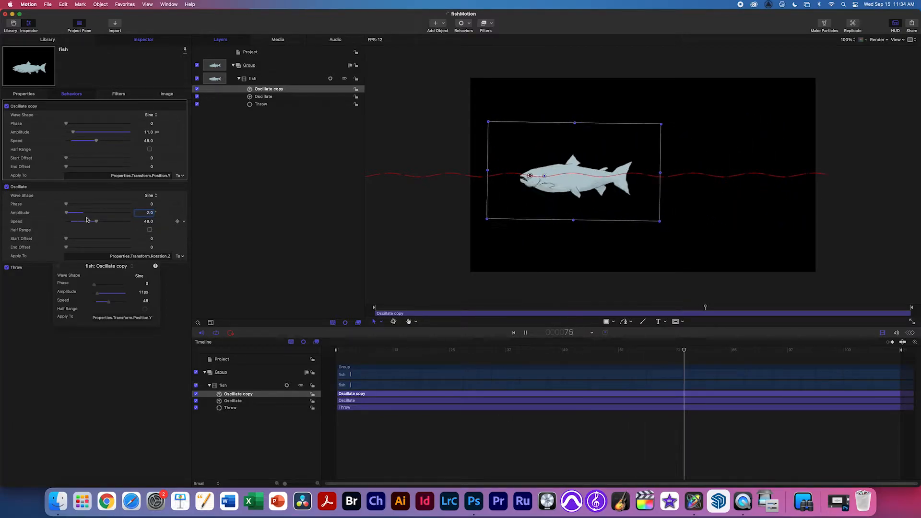
key(space)
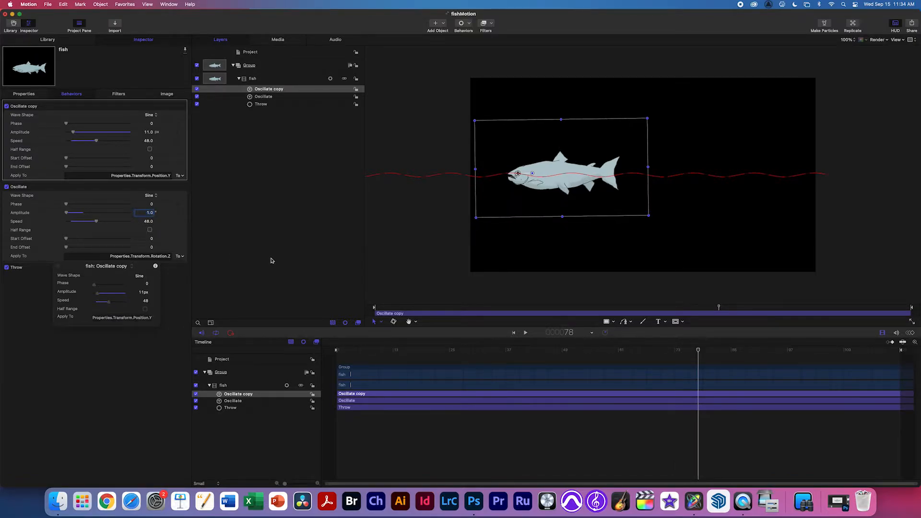
click(453, 267)
key(space)
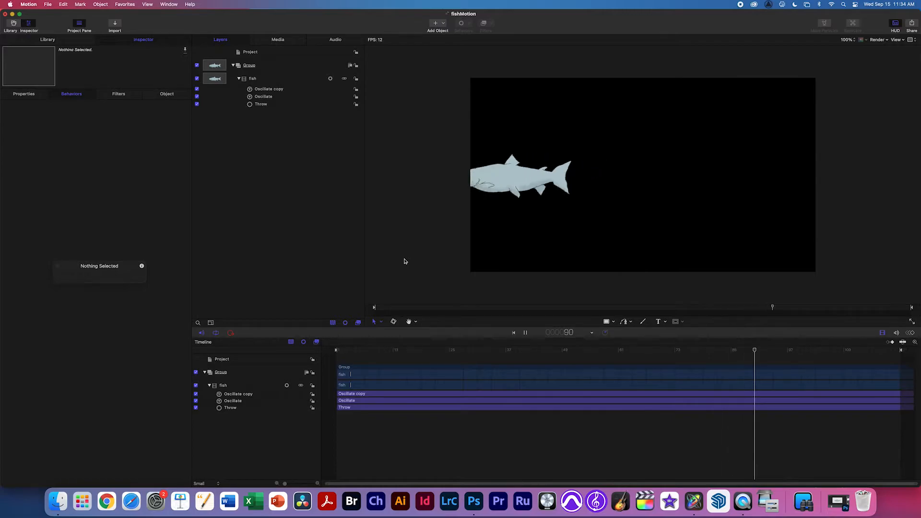
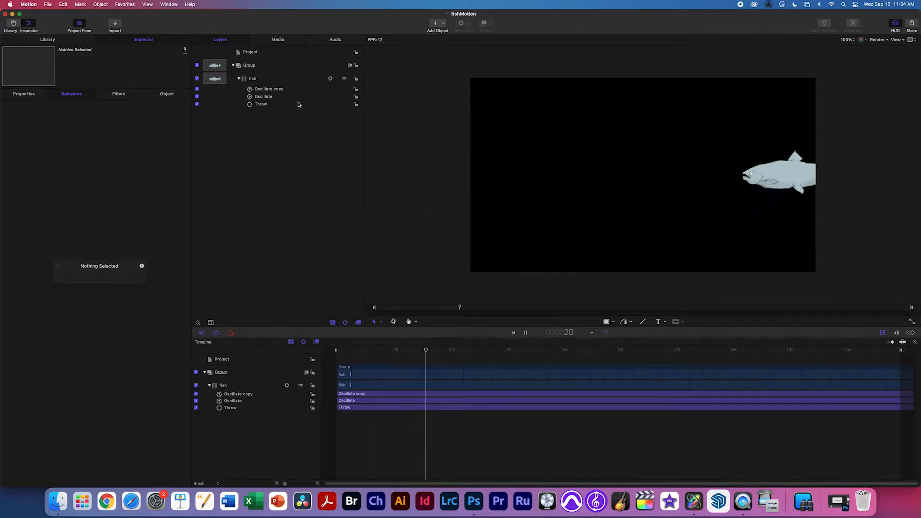
Review the Oscillate copy, Oscillate and Throw behaviour settings, then stop playback.
click(271, 90)
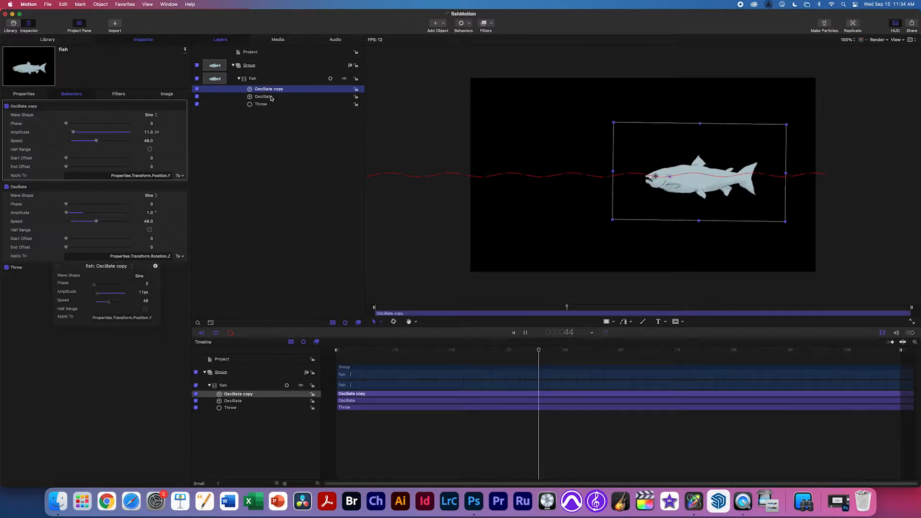
click(270, 97)
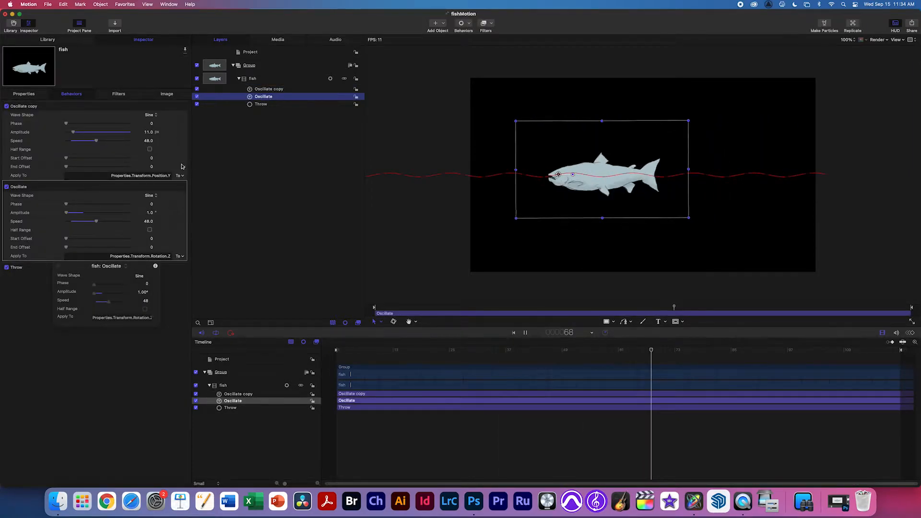
click(261, 104)
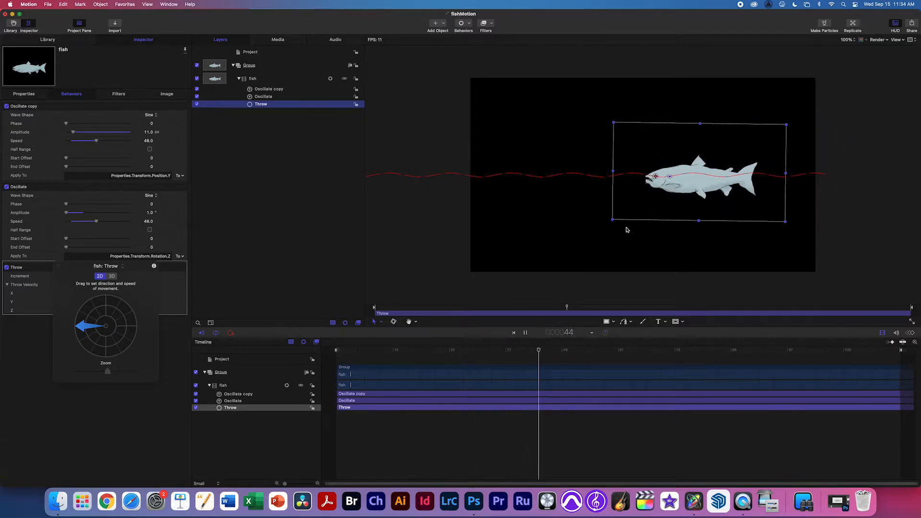
key(space)
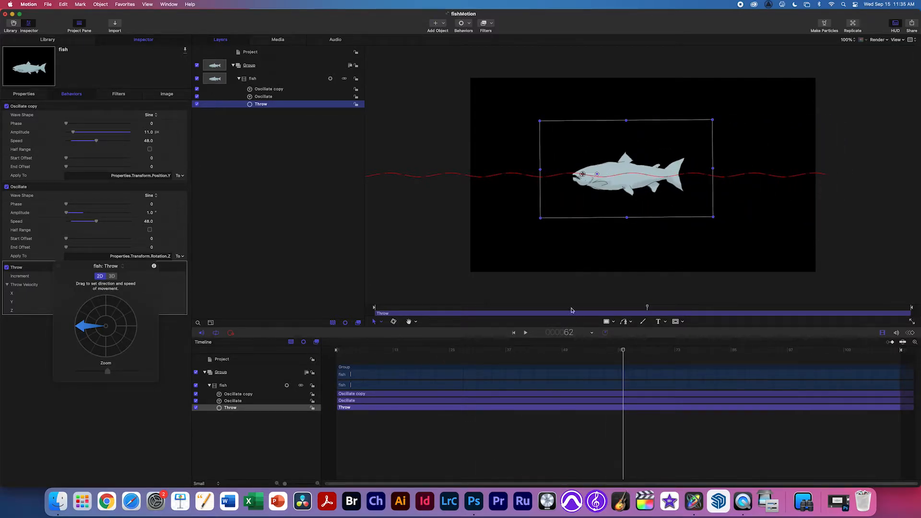
Move the Throw behaviour's In point in the Timeline to about frame 28.
drag(434, 351, 426, 354)
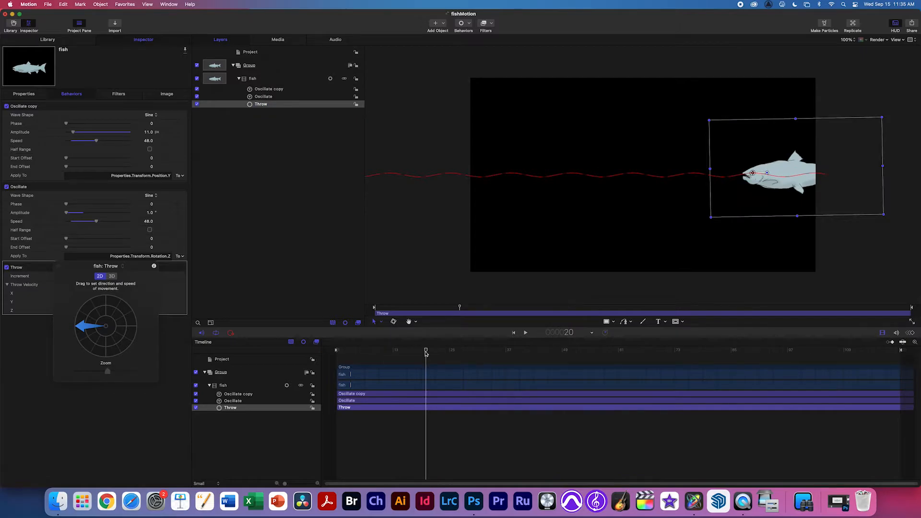
mouse_move(336, 407)
mouse_down()
mouse_move(466, 415)
mouse_move(319, 405)
mouse_up()
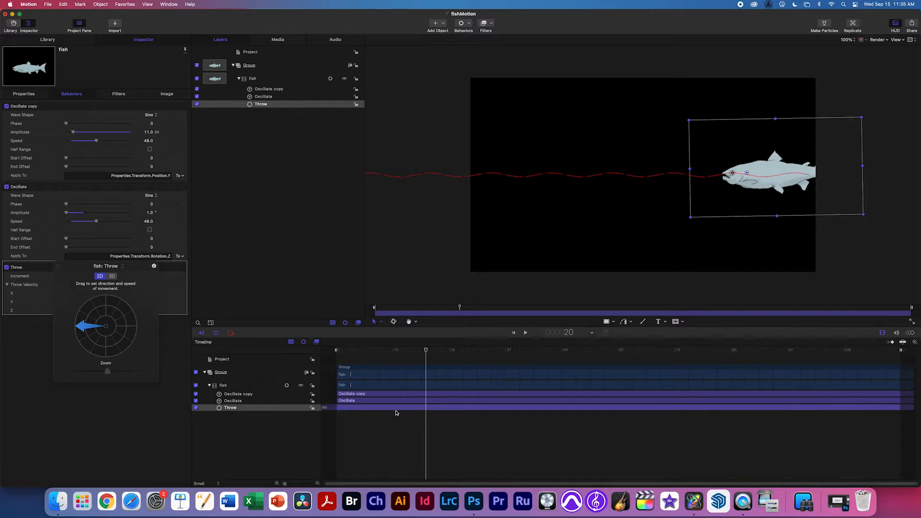
drag(347, 411, 350, 411)
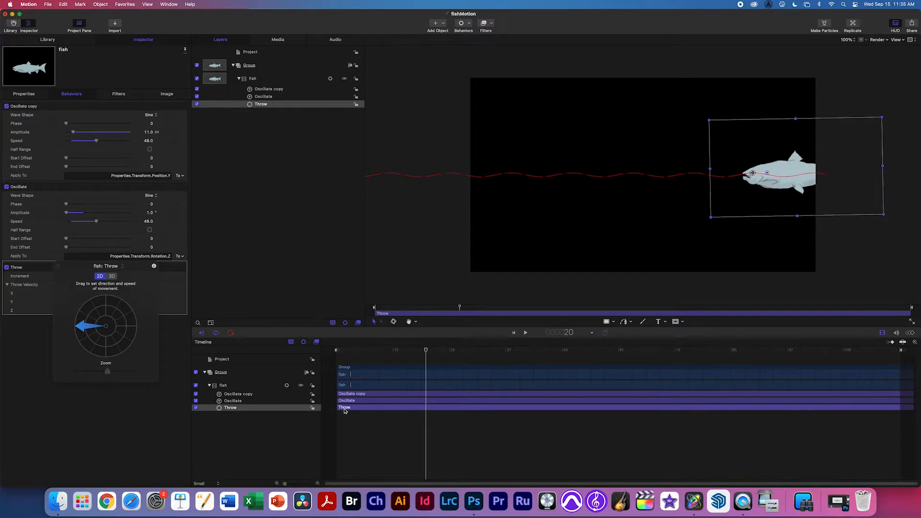
drag(338, 408, 478, 411)
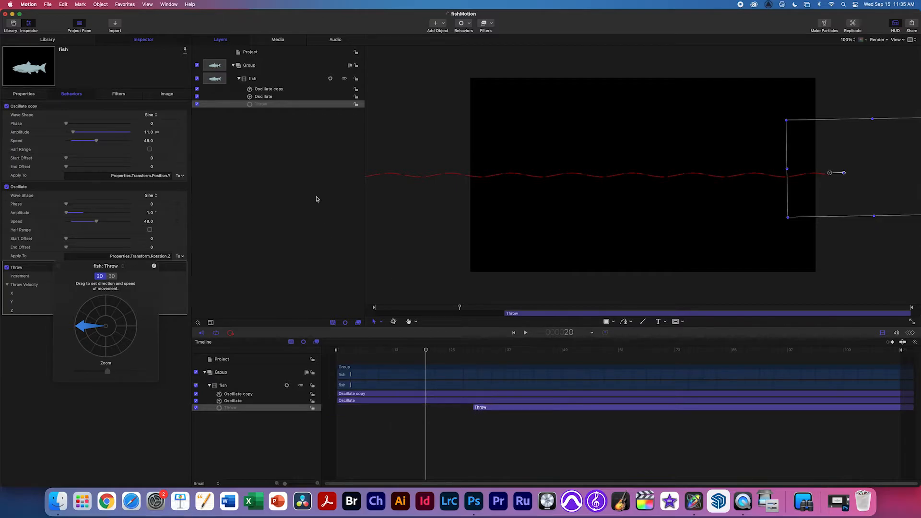
Show the fish's Position as separate X, Y, Z values, trying and undoing a vertical nudge.
click(30, 93)
click(9, 114)
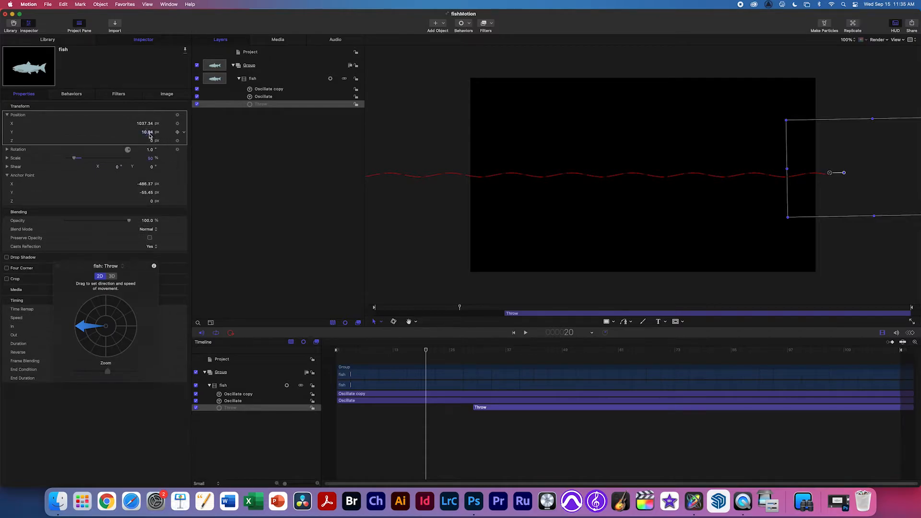
drag(149, 133, 143, 123)
key(super+z)
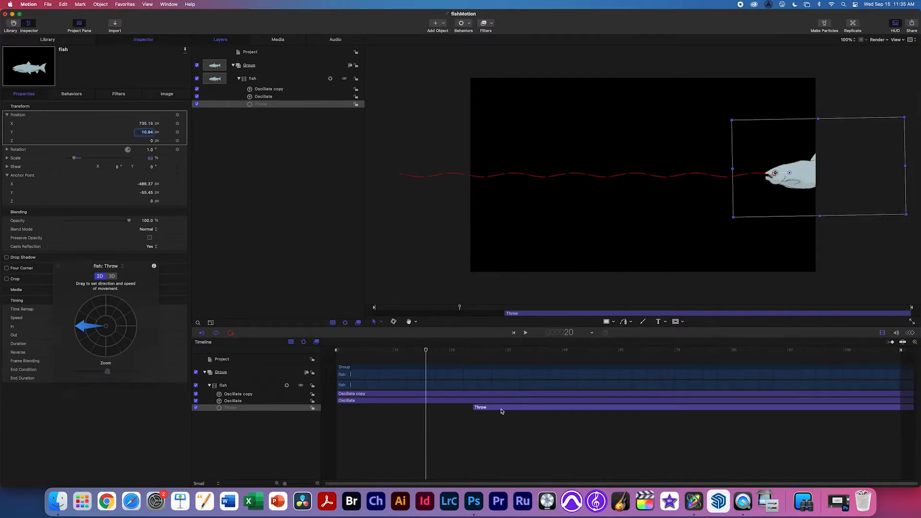
Play the animation from frame 1, then scrub back to frame 7 to check the delayed start.
drag(424, 351, 297, 343)
key(space)
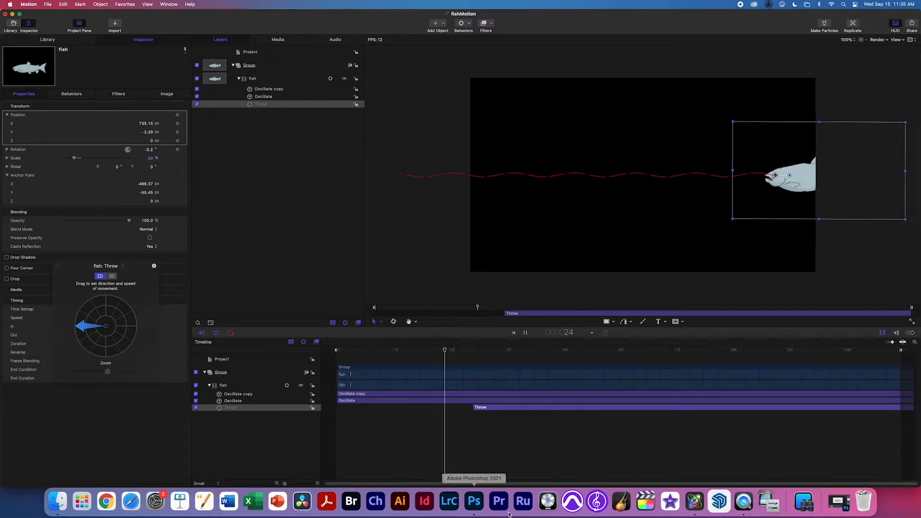
key(space)
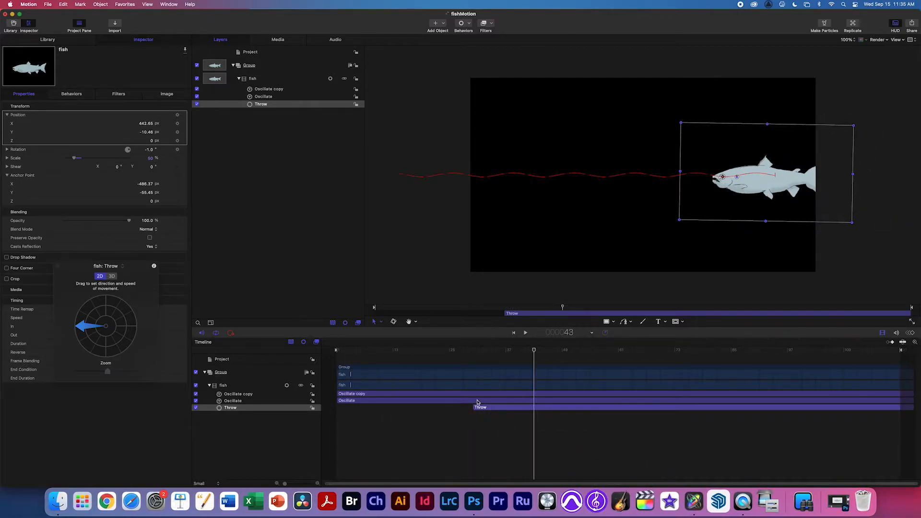
drag(530, 352, 321, 346)
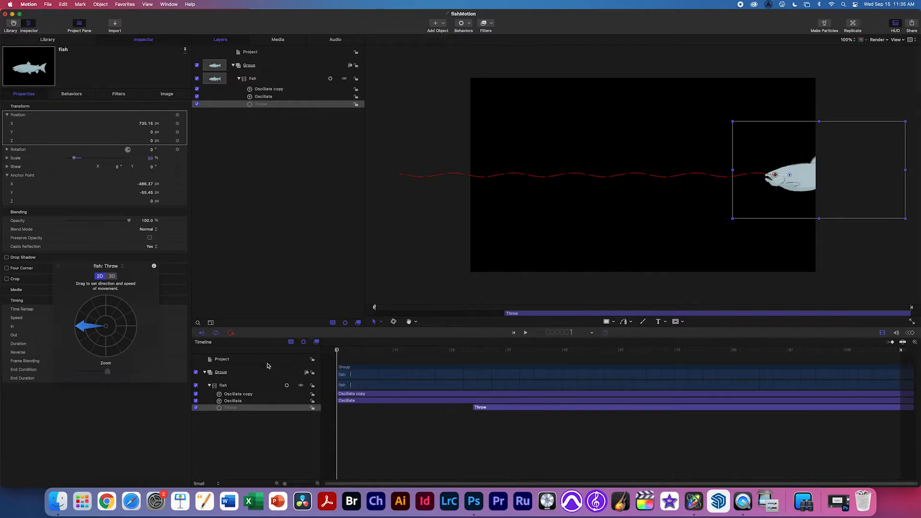
Stop at frame 30 and drag the Oscillate and Oscillate copy In points to it.
key(space)
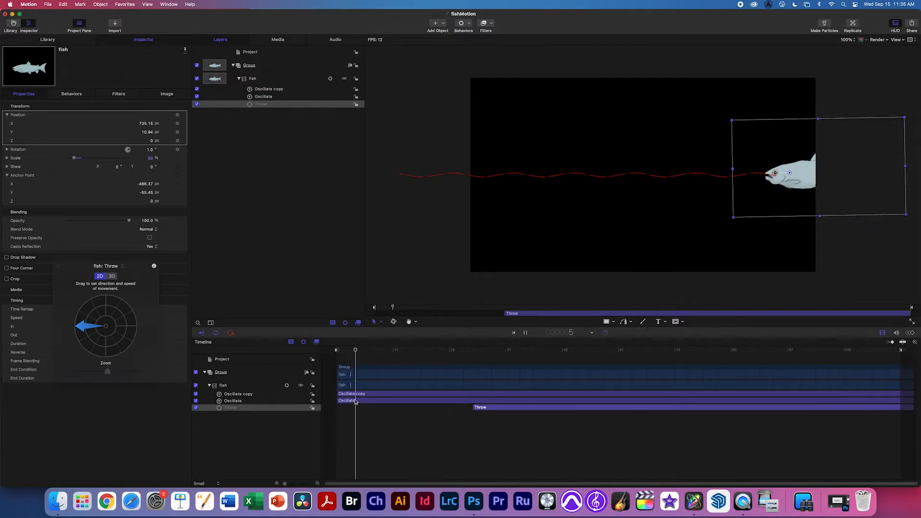
key(space)
drag(338, 400, 473, 400)
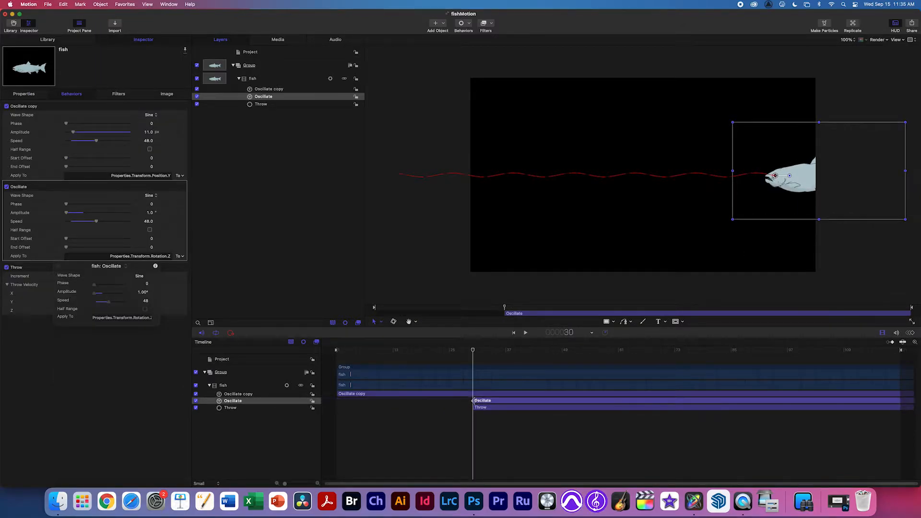
drag(335, 393, 471, 397)
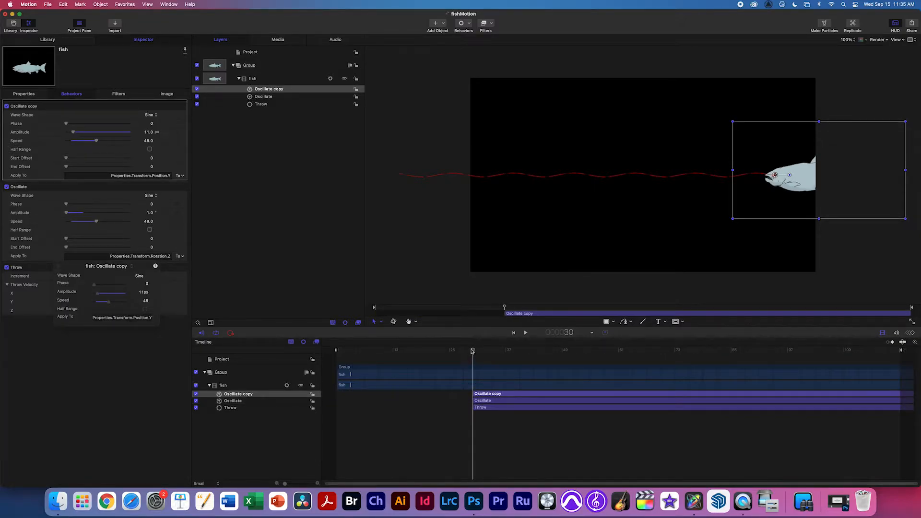
Play the animation from the start, then jump the playhead to the last frame.
drag(472, 351, 336, 351)
key(space)
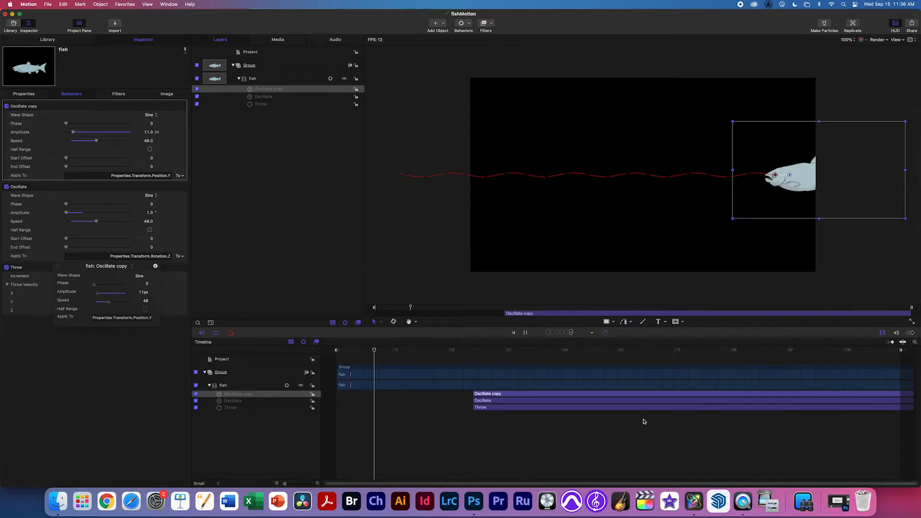
key(space)
drag(624, 353, 897, 352)
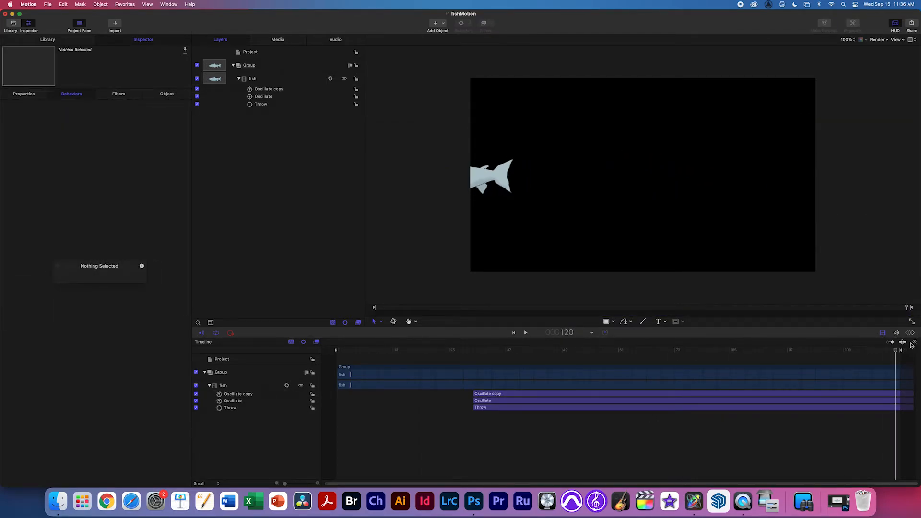
Raise the Throw's X velocity from -270 to about -324.2, then replay from near the start.
click(687, 408)
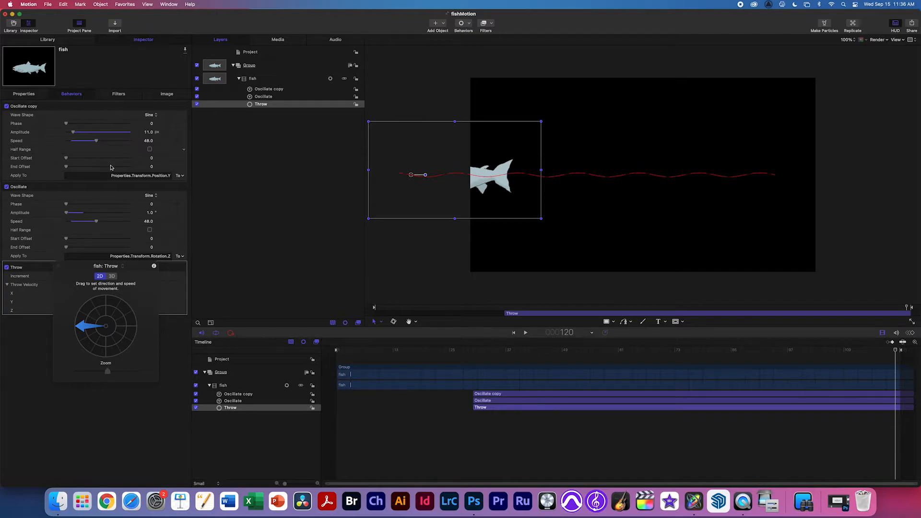
drag(129, 266, 129, 335)
mouse_move(150, 294)
mouse_down()
mouse_move(129, 294)
mouse_move(141, 295)
mouse_up()
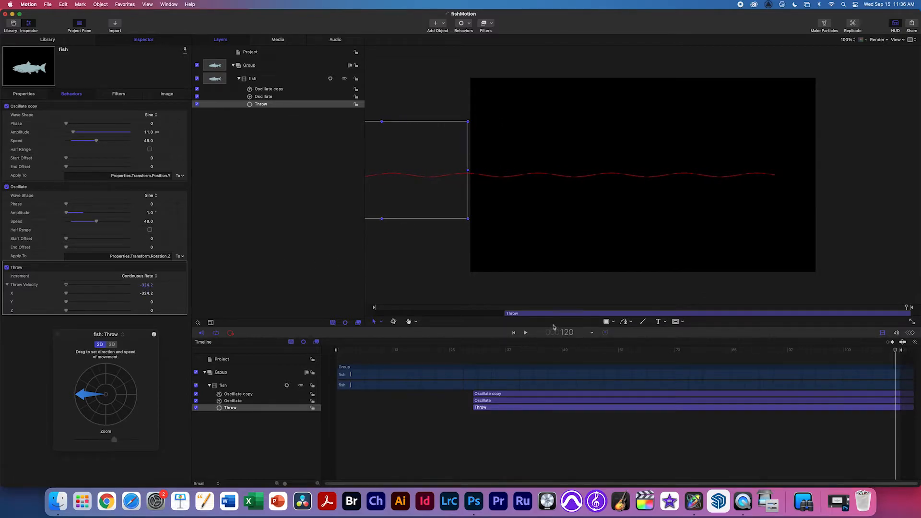
drag(638, 350, 356, 350)
key(space)
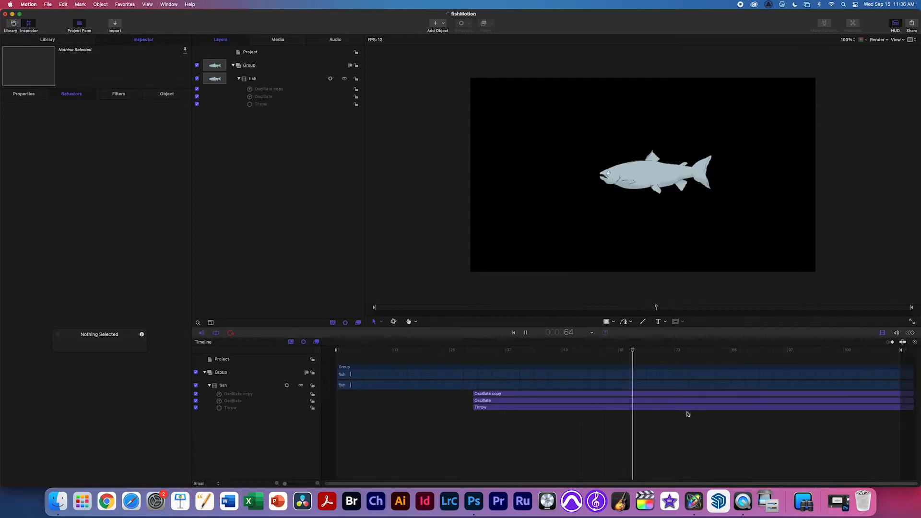
key(space)
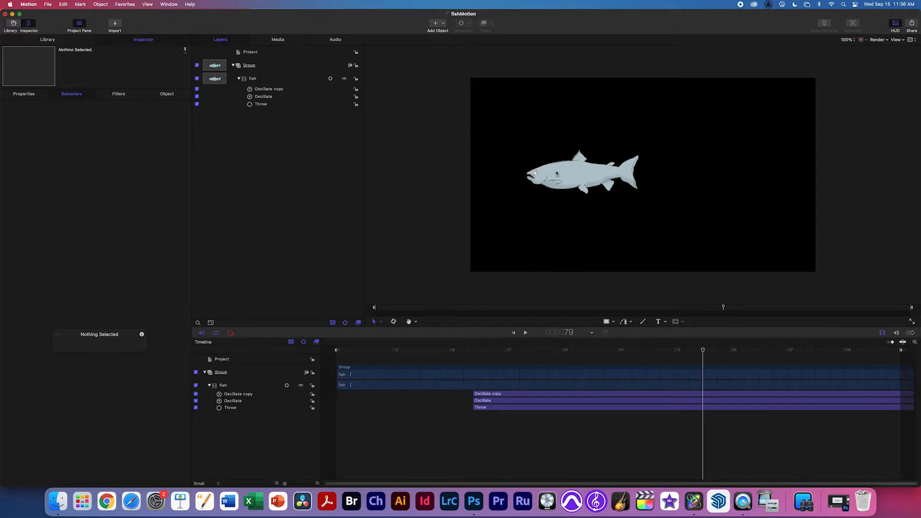
drag(713, 351, 745, 352)
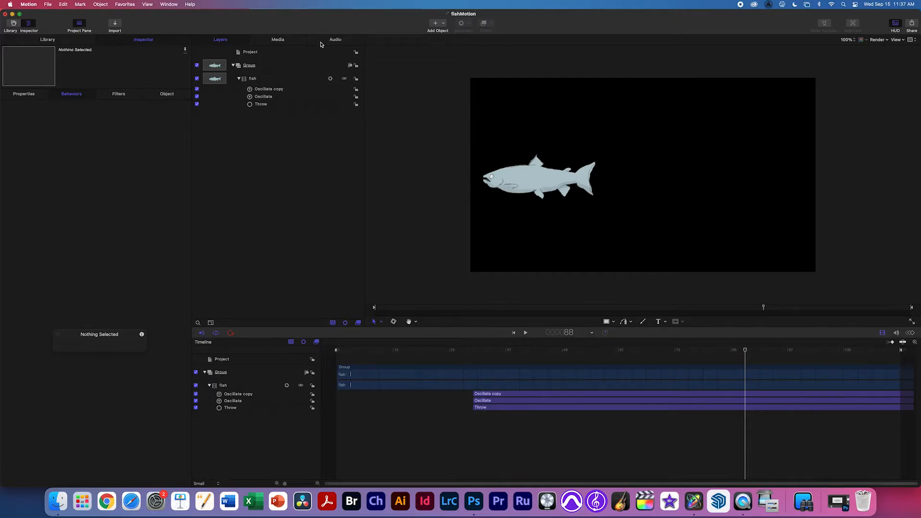
Export the movie as Apple ProRes 4444 with Color + Alpha, opening in QuickTime Player.
click(48, 3)
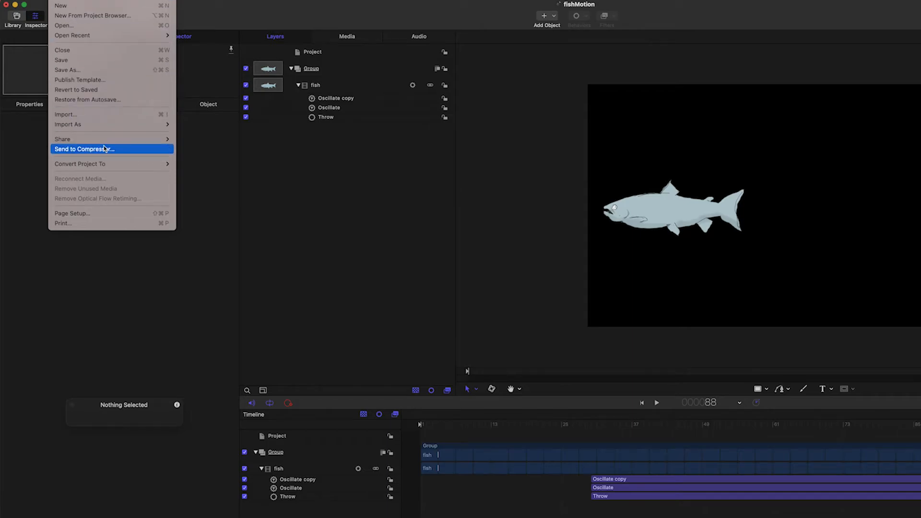
mouse_move(87, 121)
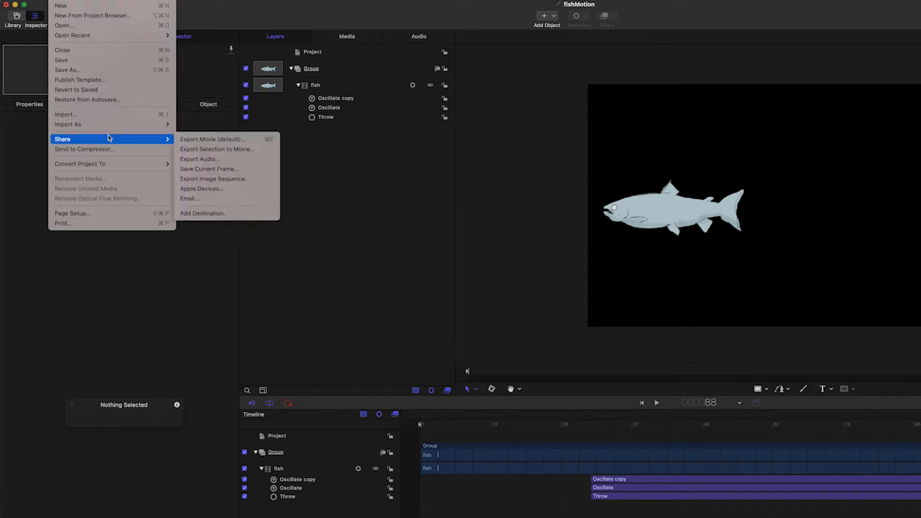
click(249, 153)
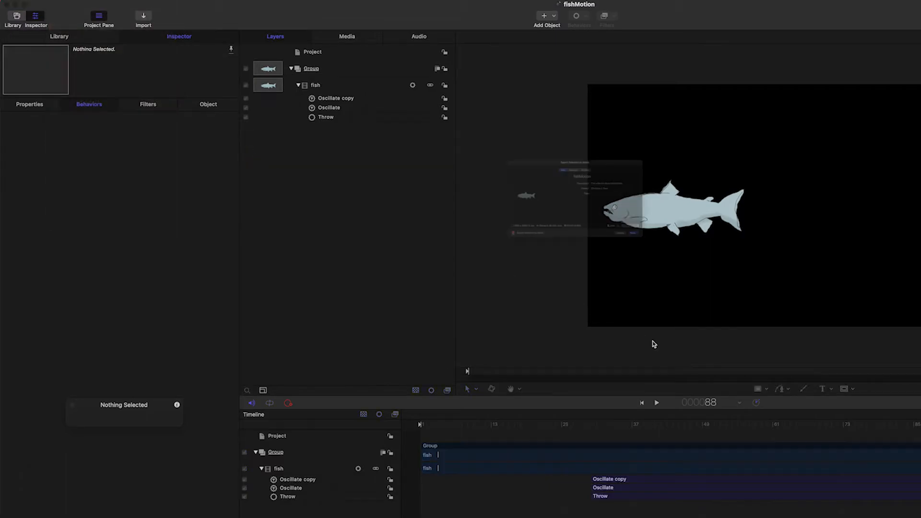
click(566, 124)
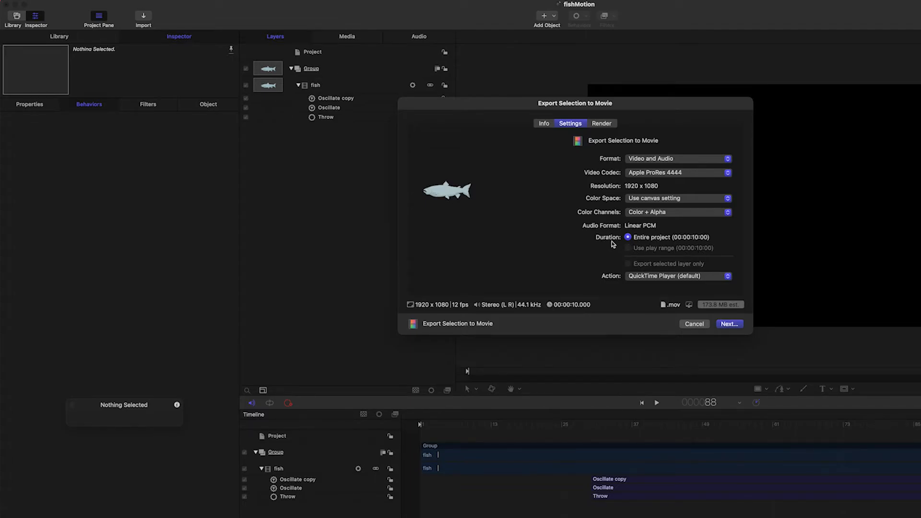
click(665, 174)
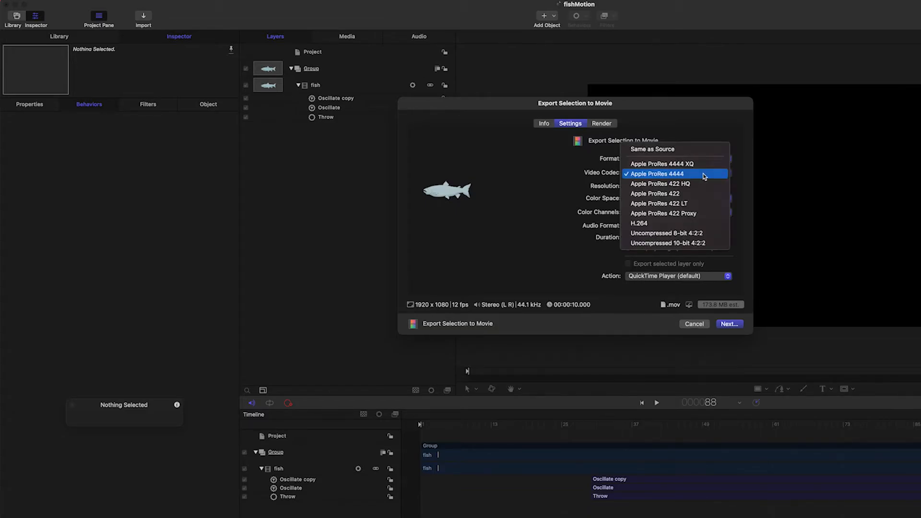
click(678, 176)
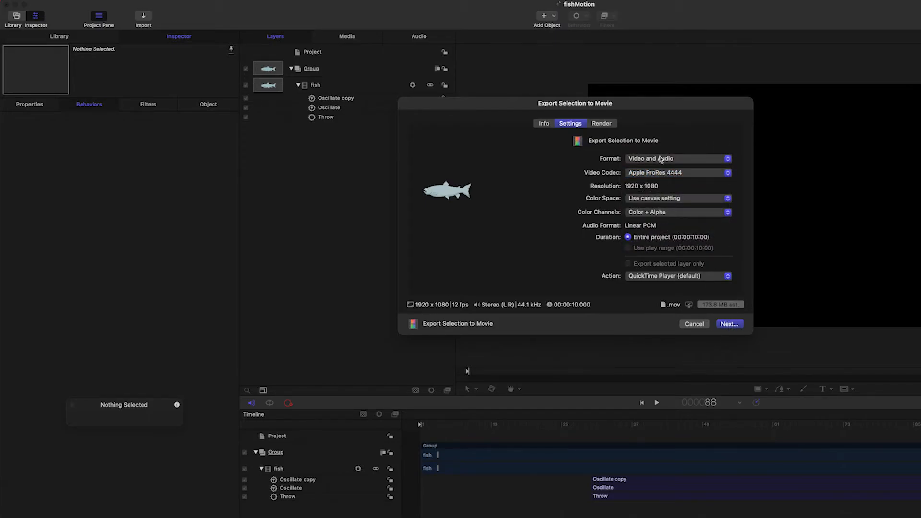
click(728, 324)
Name the exported movie fishStartandGo and save it to the Desktop.
double_click(569, 194)
text(f)
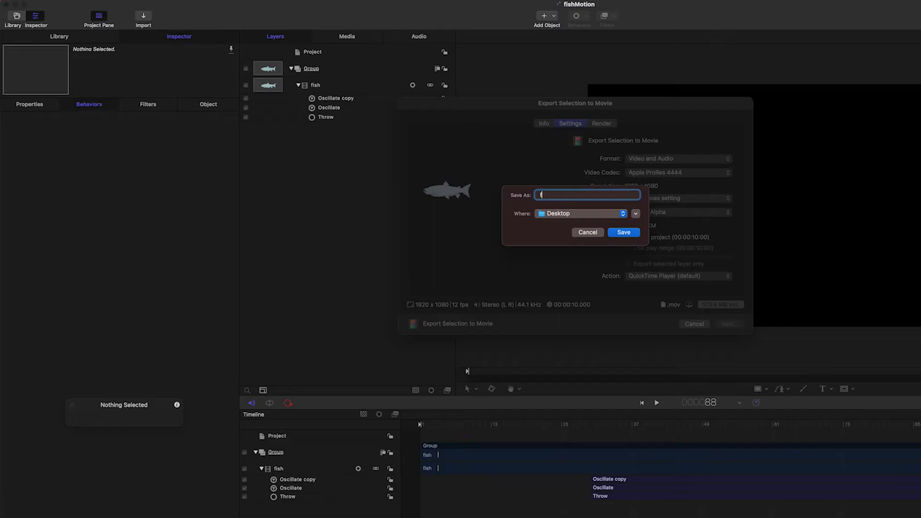
text(hish)
key(BackSpace)
key(BackSpace)
key(BackSpace)
key(BackSpace)
text(fish)
key(Return)
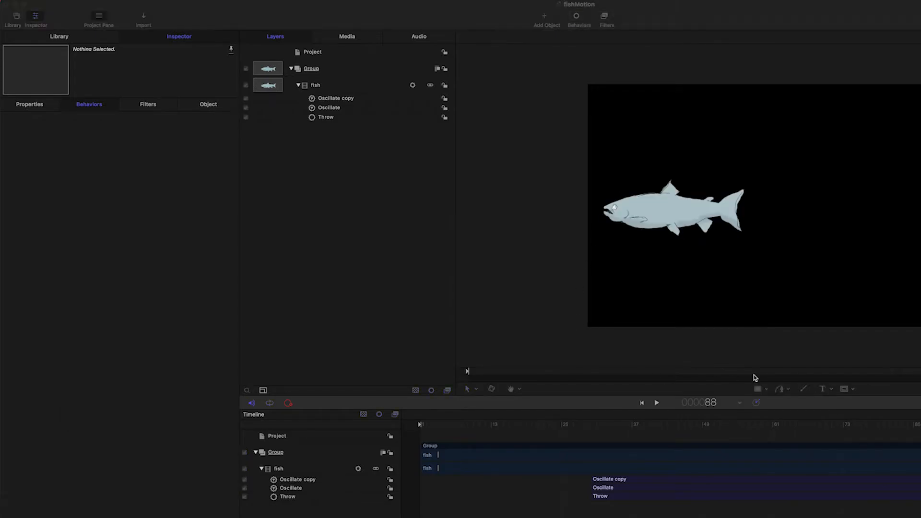
Play and pause the exported fish movie in QuickTime Player, then close its window.
key(space)
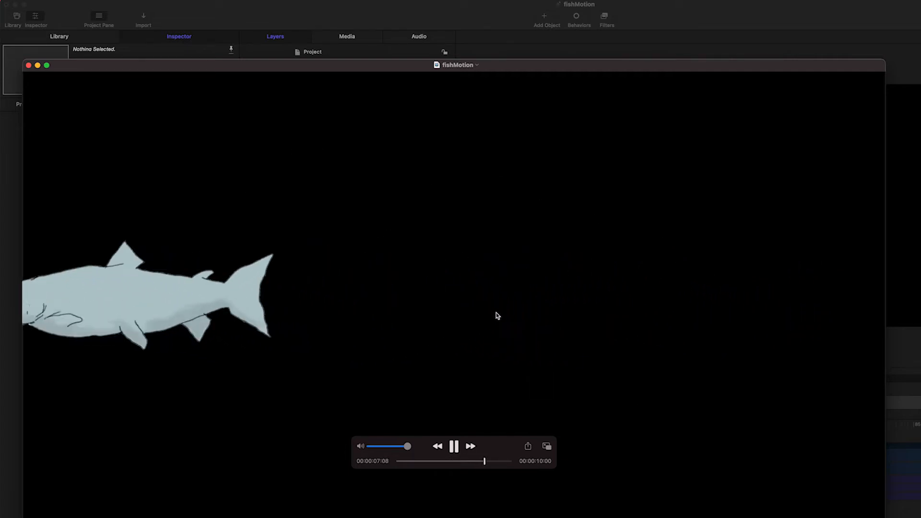
key(space)
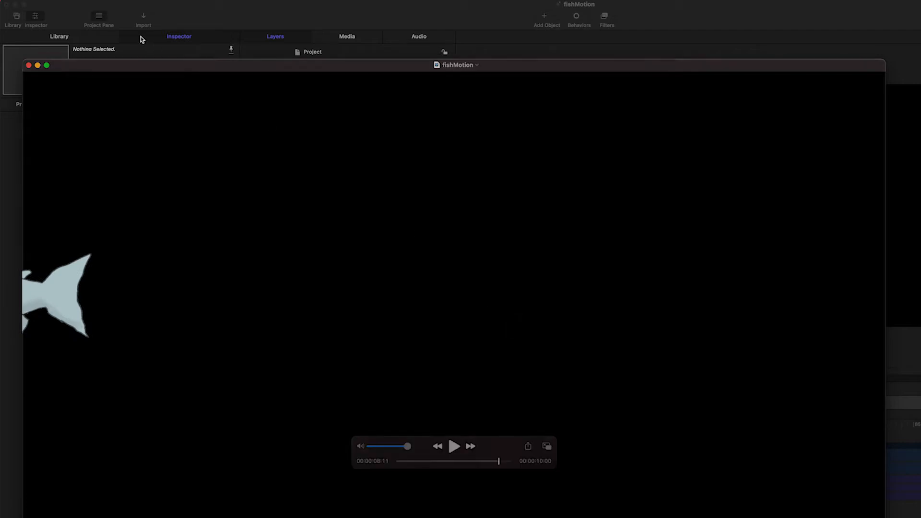
click(28, 65)
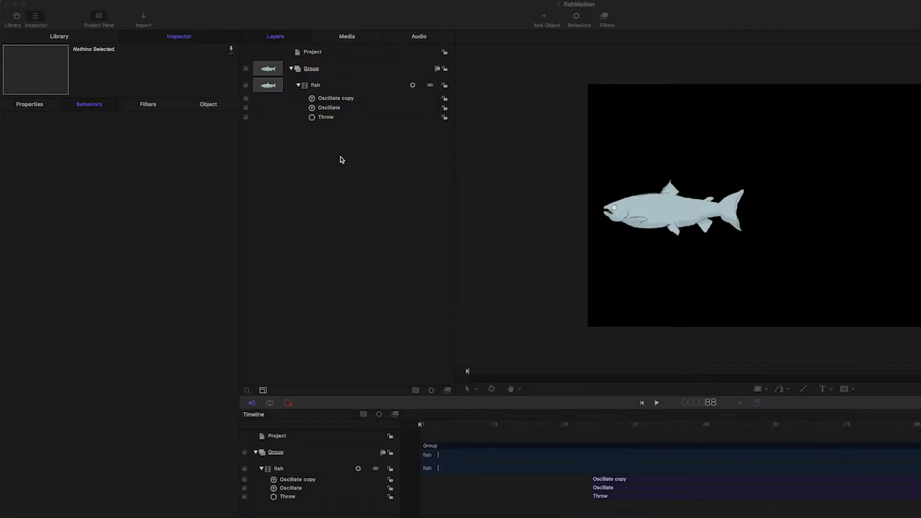
In Photoshop, enlarge the timeline clips and hide the fish fill and fish outline layers.
key(super+Tab)
key(super+Tab)
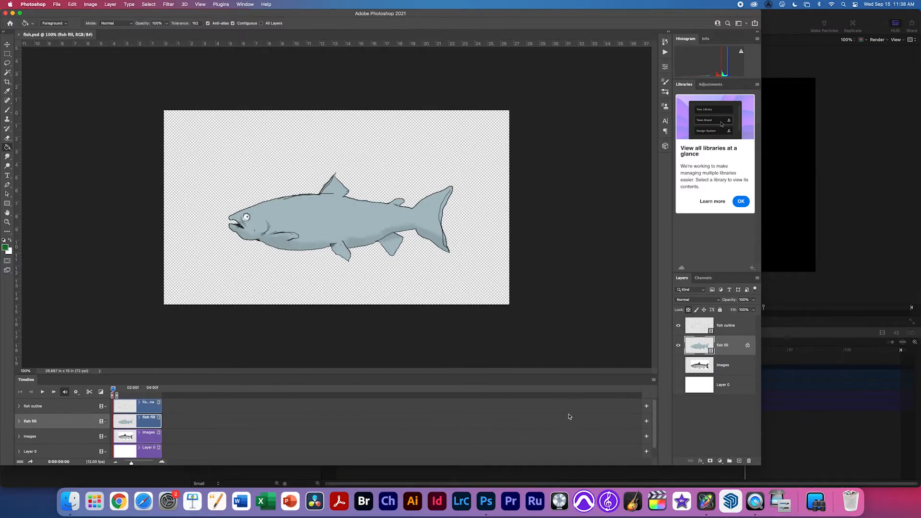
mouse_move(134, 464)
mouse_down()
mouse_move(142, 464)
mouse_move(125, 464)
mouse_move(135, 465)
mouse_up()
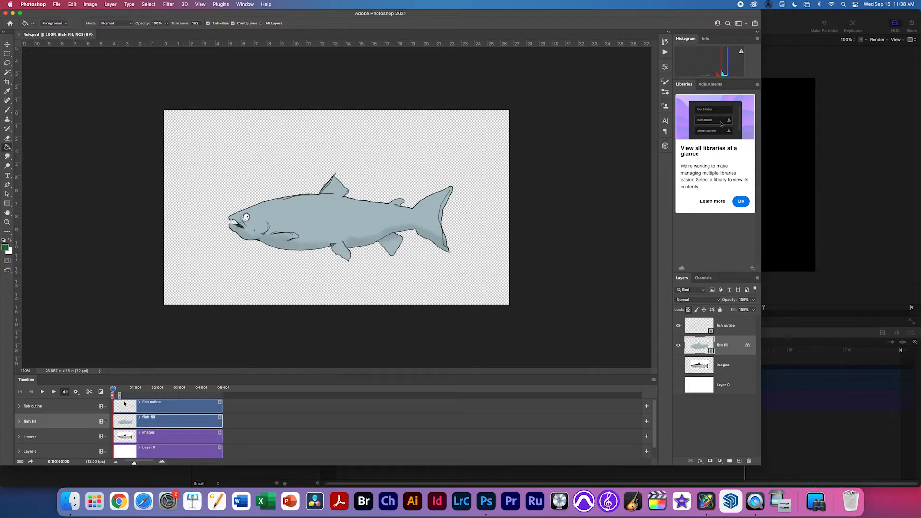
drag(119, 394, 222, 395)
click(679, 345)
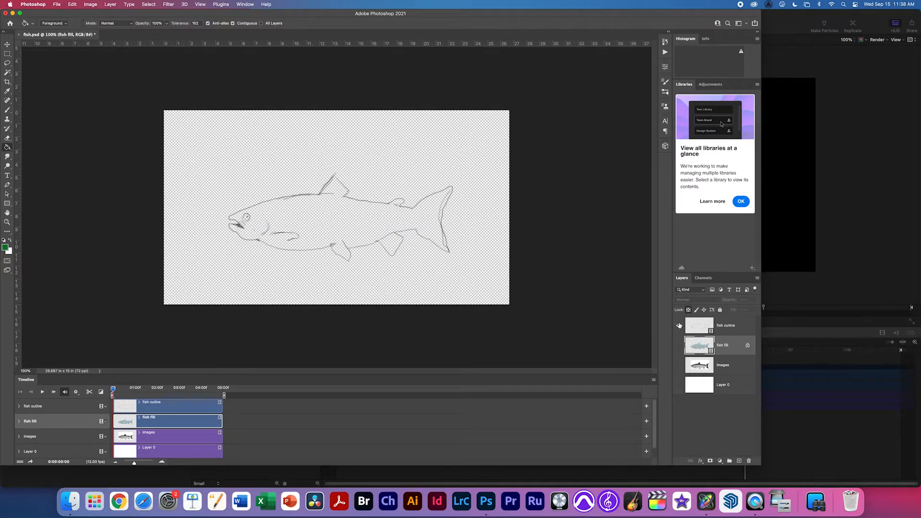
click(678, 325)
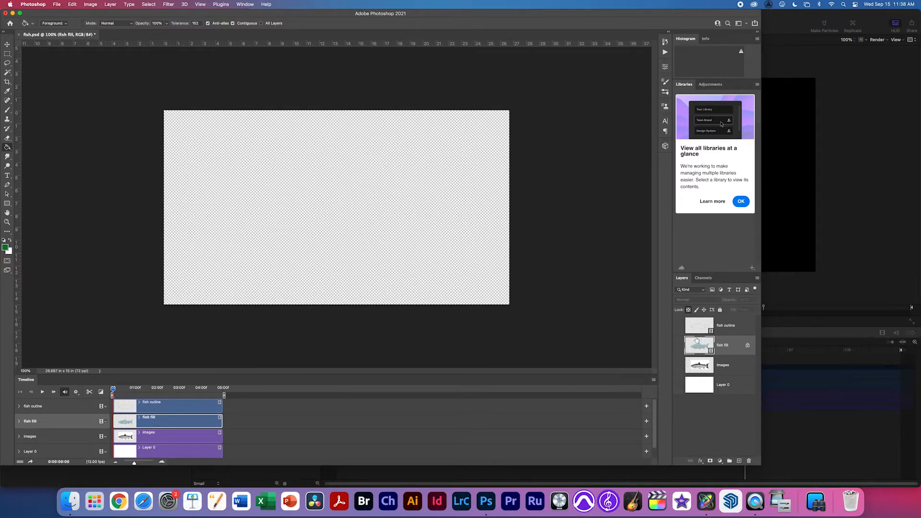
click(106, 4)
Add fishStartandGo.mov as a new video layer from file.
mouse_move(165, 144)
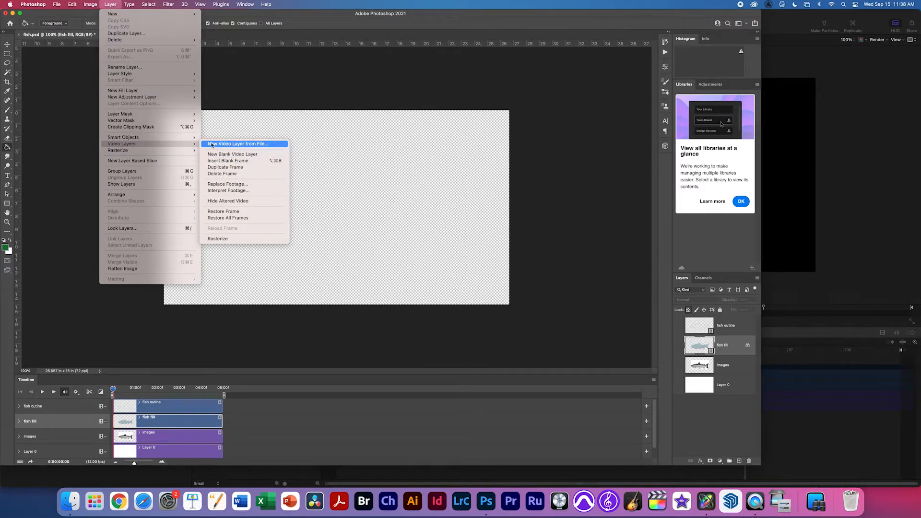
click(245, 145)
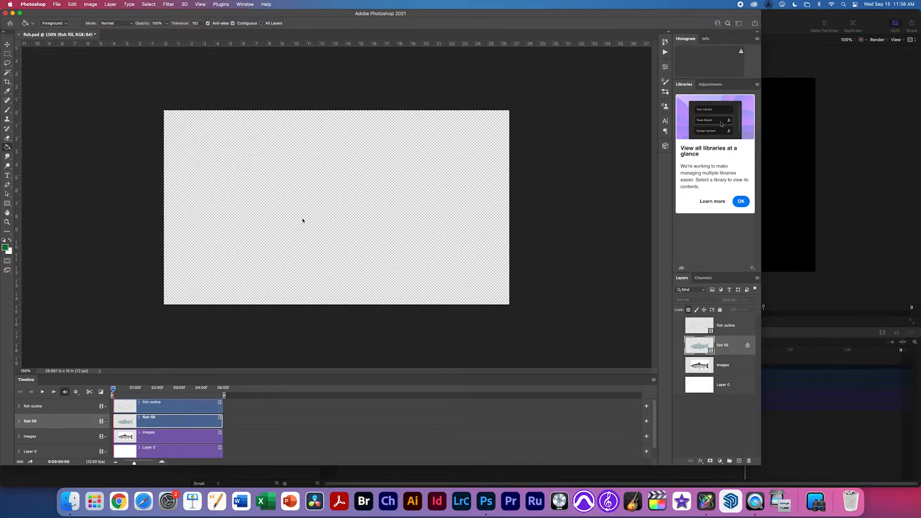
click(420, 128)
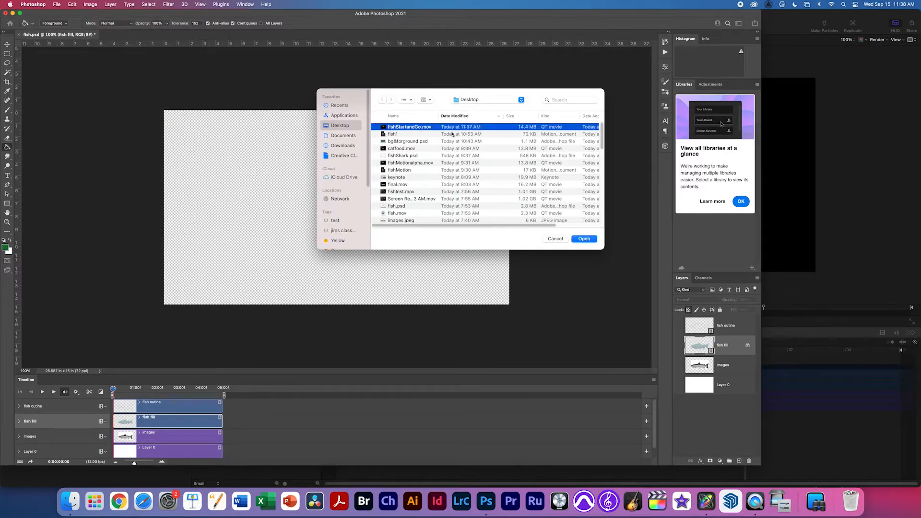
click(584, 239)
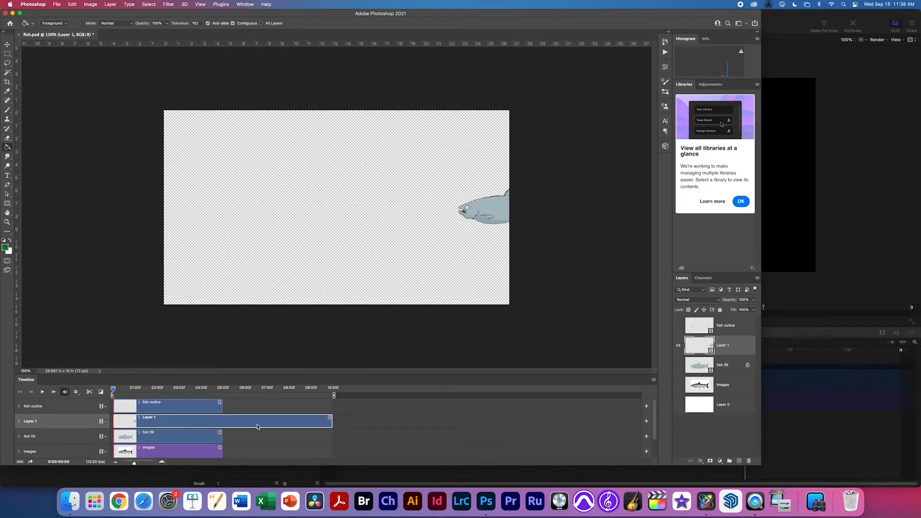
Move the movie layer to the top, rename it FishMotion, and scrub to preview the fish.
drag(167, 419, 170, 401)
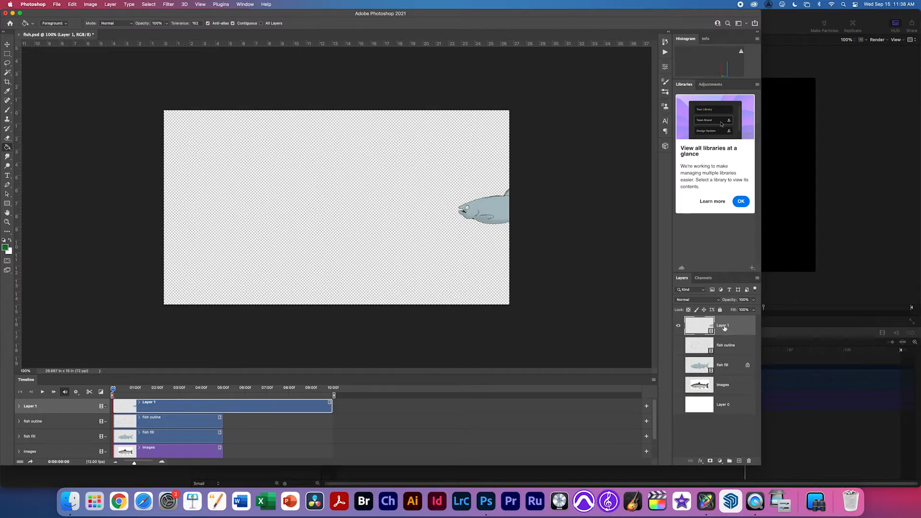
text(fishMotion)
key(Return)
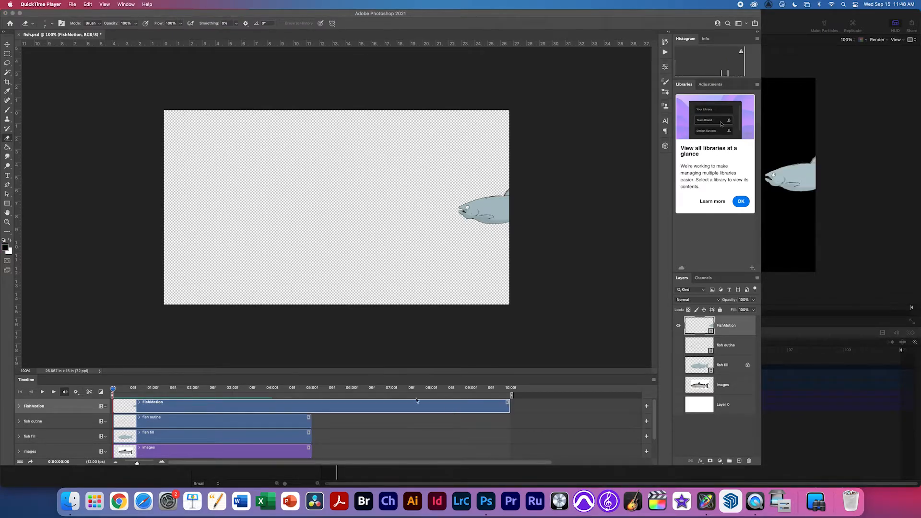
drag(241, 388, 355, 383)
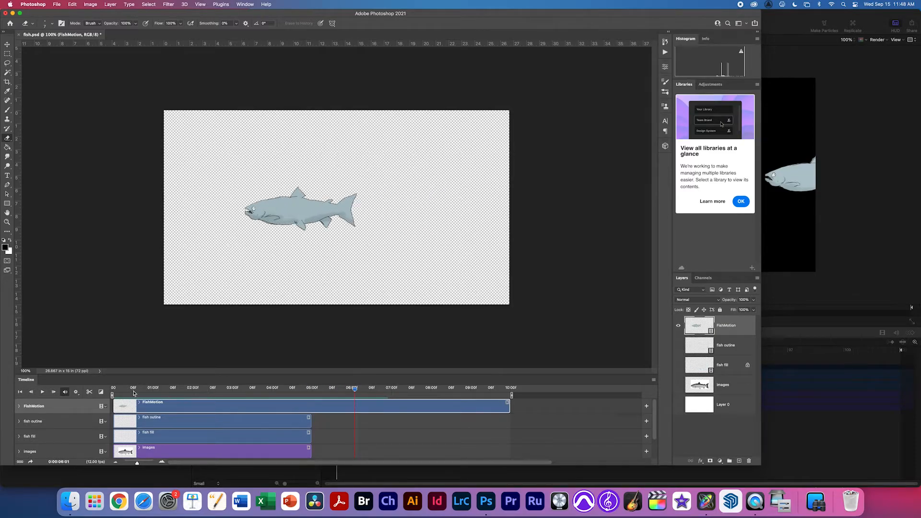
click(19, 406)
click(19, 407)
drag(361, 384, 271, 374)
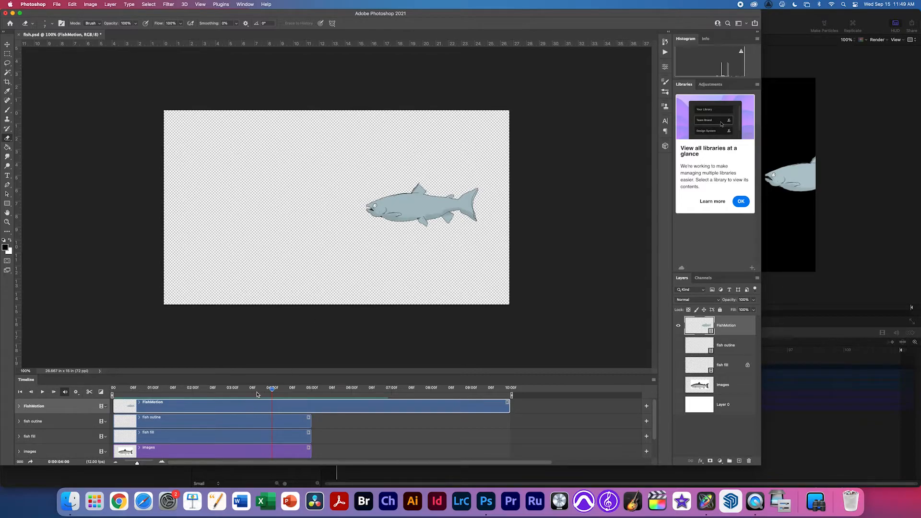
drag(259, 388, 288, 385)
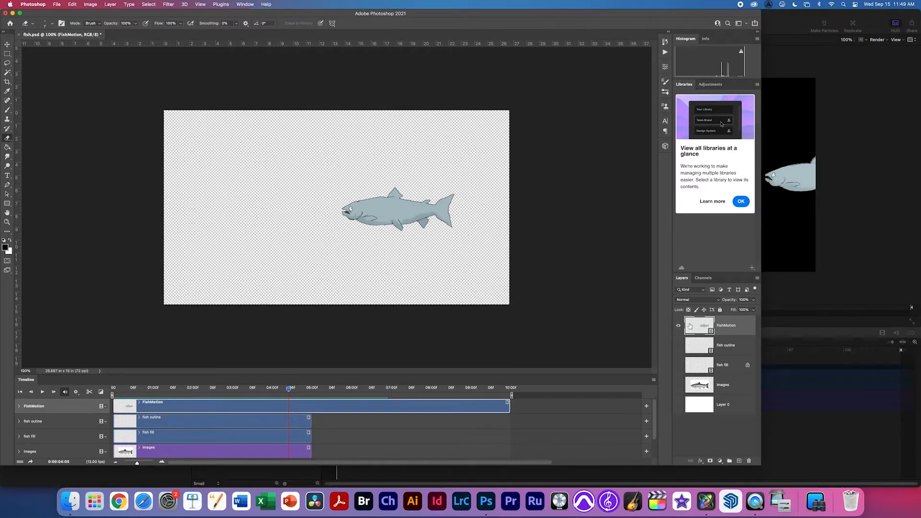
Add three new empty layers above FishMotion.
click(739, 461)
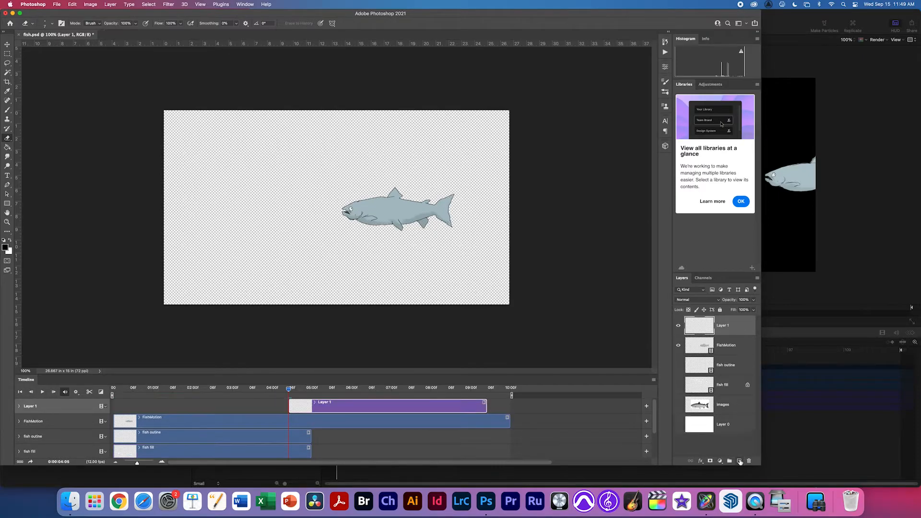
click(739, 461)
click(738, 462)
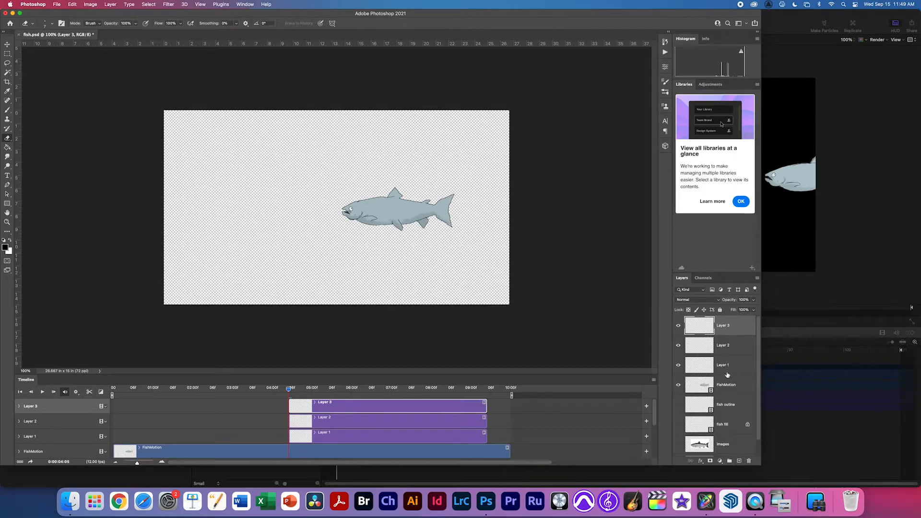
Rename the new layers Ocean, Rocks and seaweed, then select each one in turn.
double_click(724, 365)
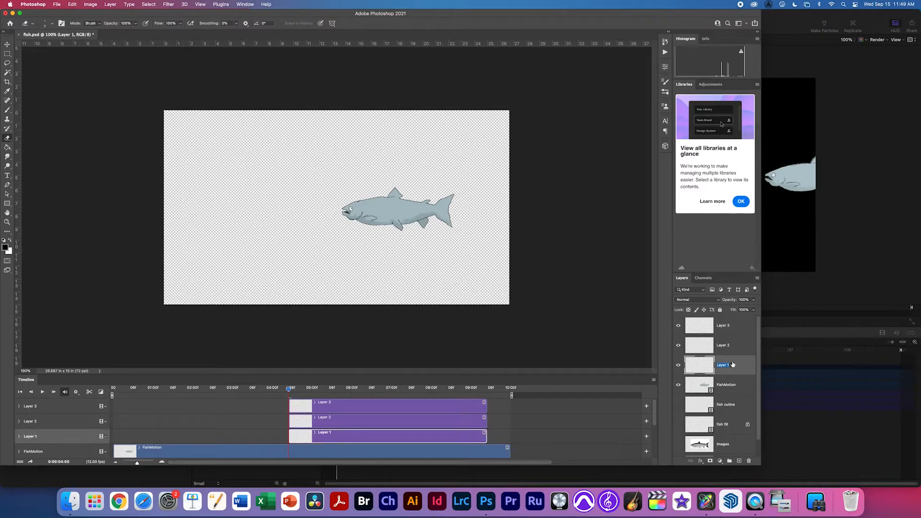
text(cean)
key(Return)
double_click(723, 346)
text(Rocks)
key(Return)
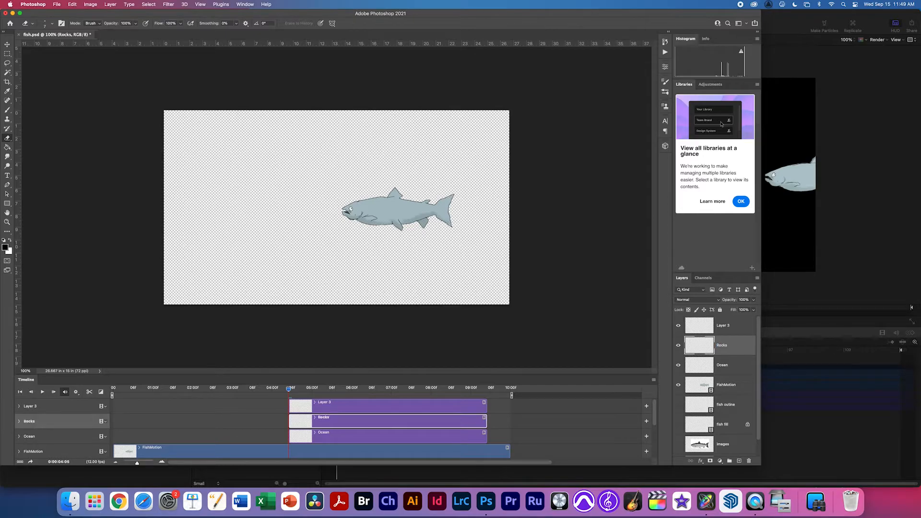
double_click(723, 325)
text(C)
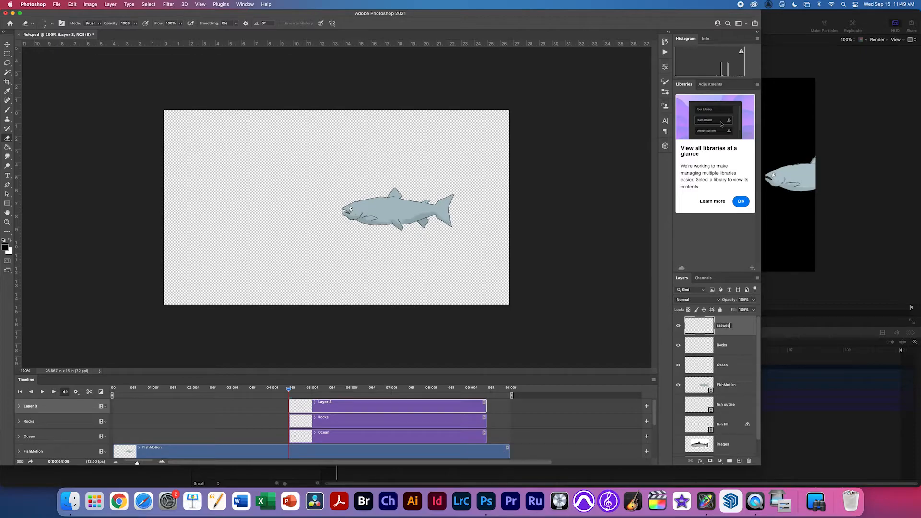
key(Return)
click(699, 363)
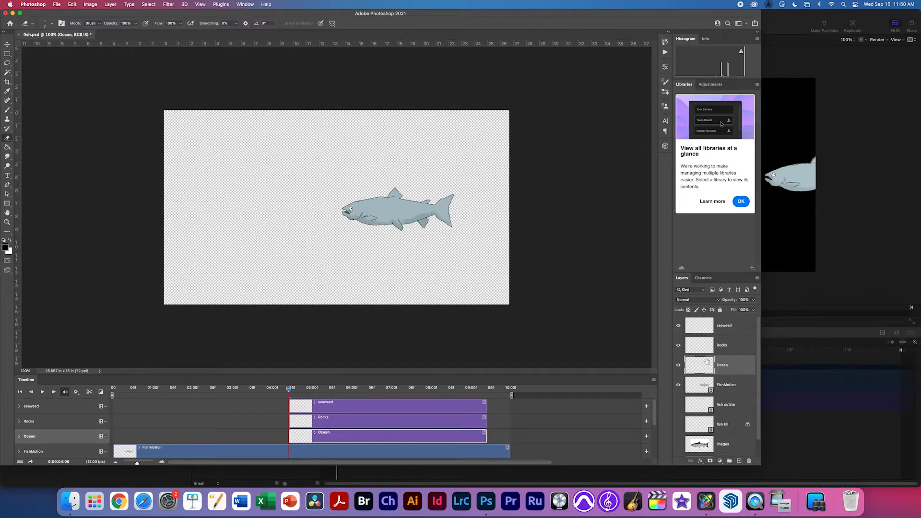
click(701, 343)
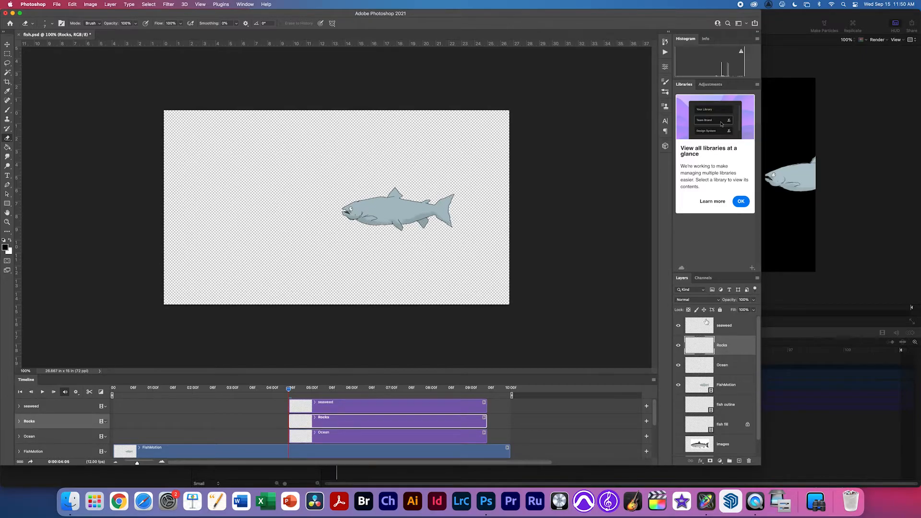
click(706, 324)
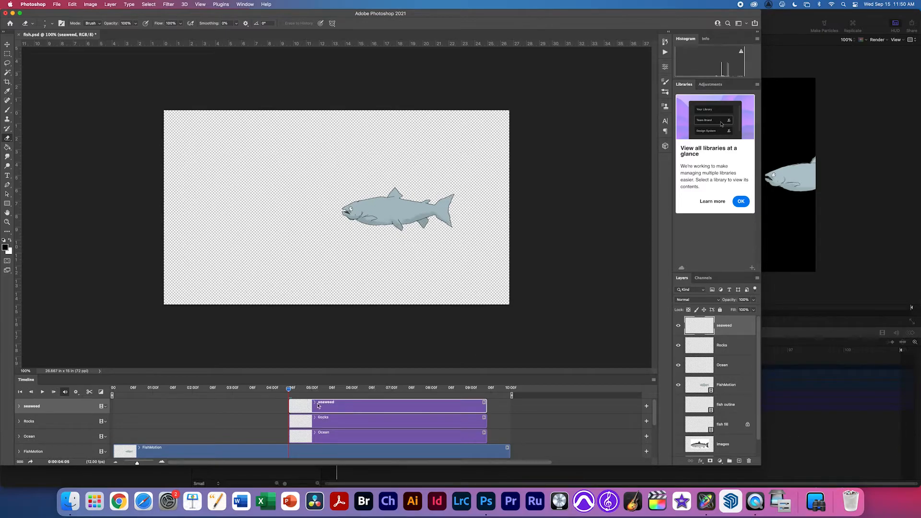
Stretch the seaweed, Rocks and Ocean clips back to 0 and seaweed out to 10:00.
drag(290, 403, 143, 411)
drag(289, 418, 115, 420)
drag(290, 433, 76, 426)
drag(485, 404, 509, 436)
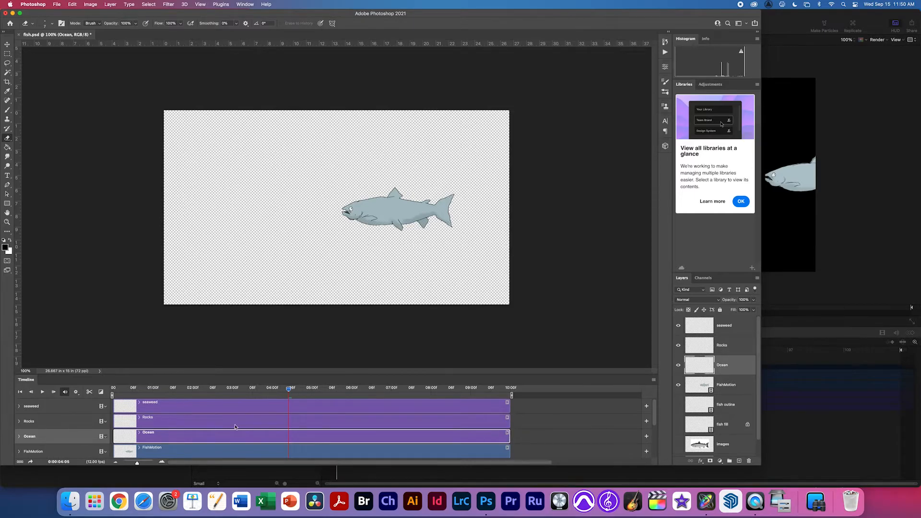
drag(194, 389, 153, 395)
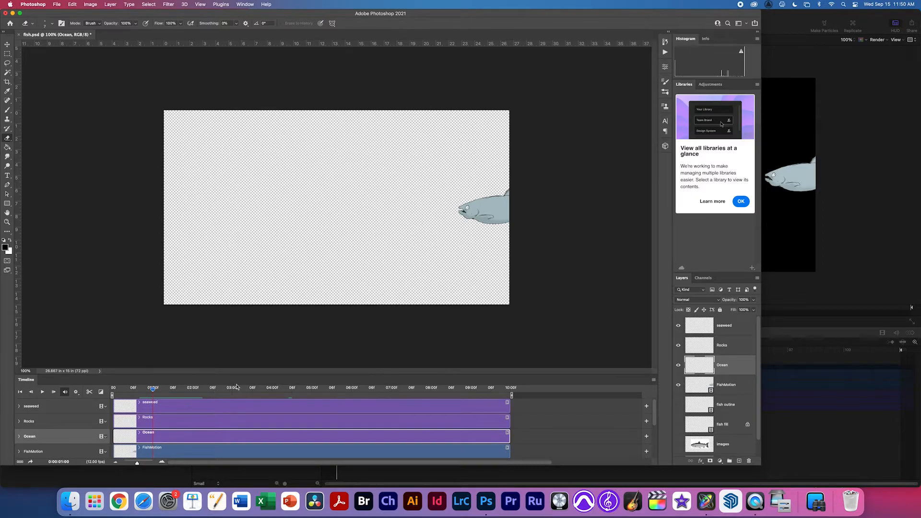
With the Brush, paint a thin wavy grey waterline across the top of the Ocean canvas.
key(b)
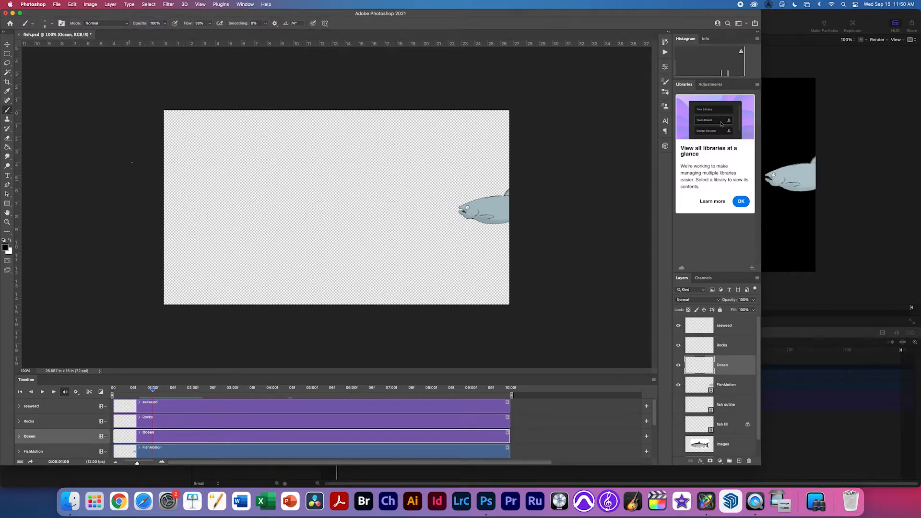
click(48, 25)
click(46, 27)
drag(166, 127, 493, 127)
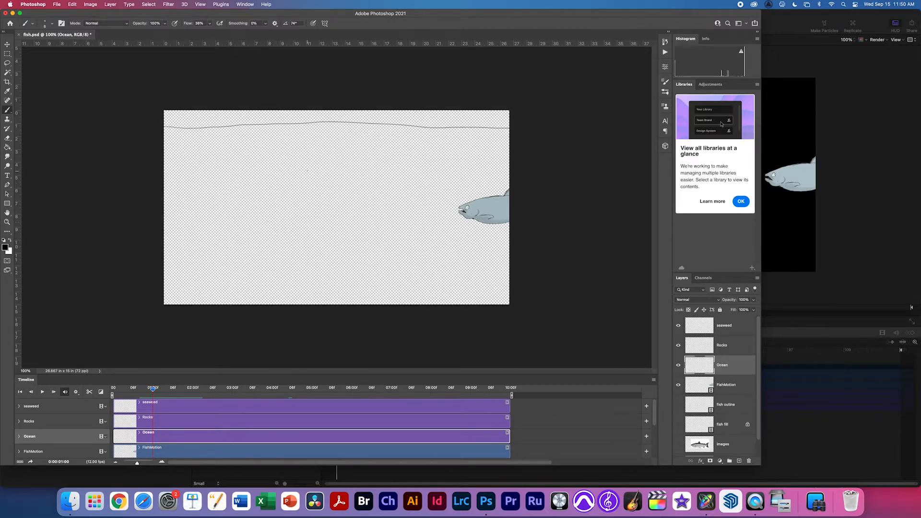
Magic-wand the area above the wavy line, then invert the selection to the water below.
key(w)
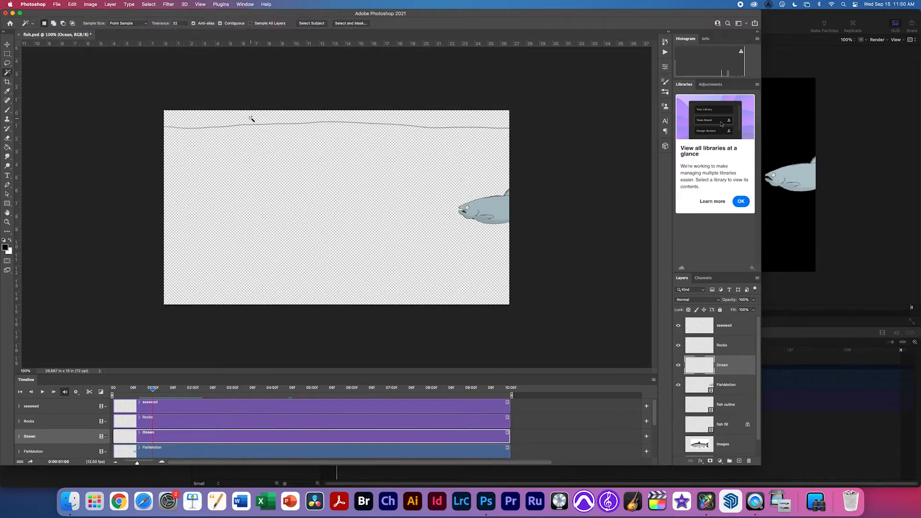
click(252, 120)
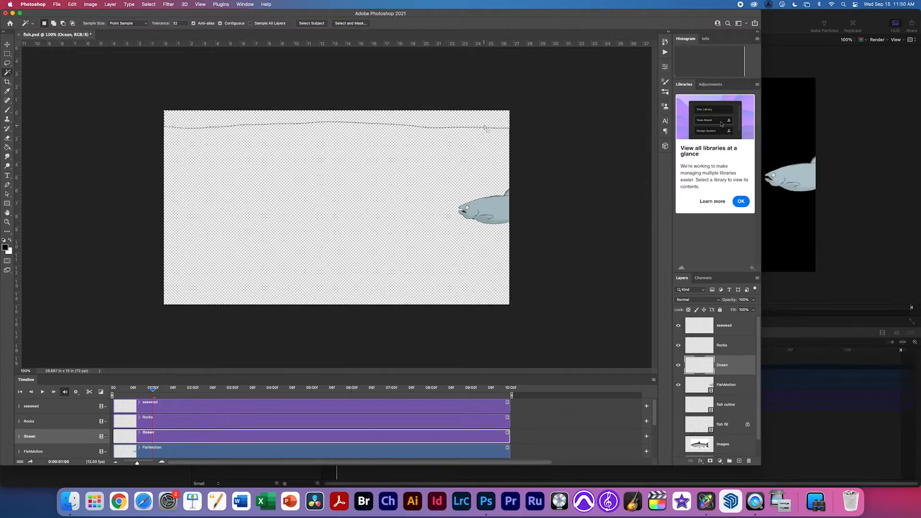
scroll(405, 124, up, 10)
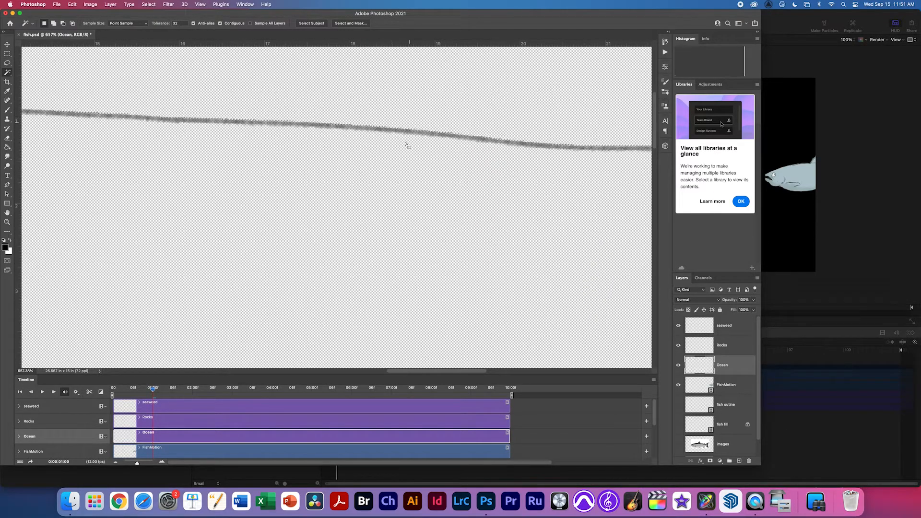
click(149, 4)
click(152, 33)
Add a new empty layer named 'fill' and fit the canvas on screen.
super+click(739, 460)
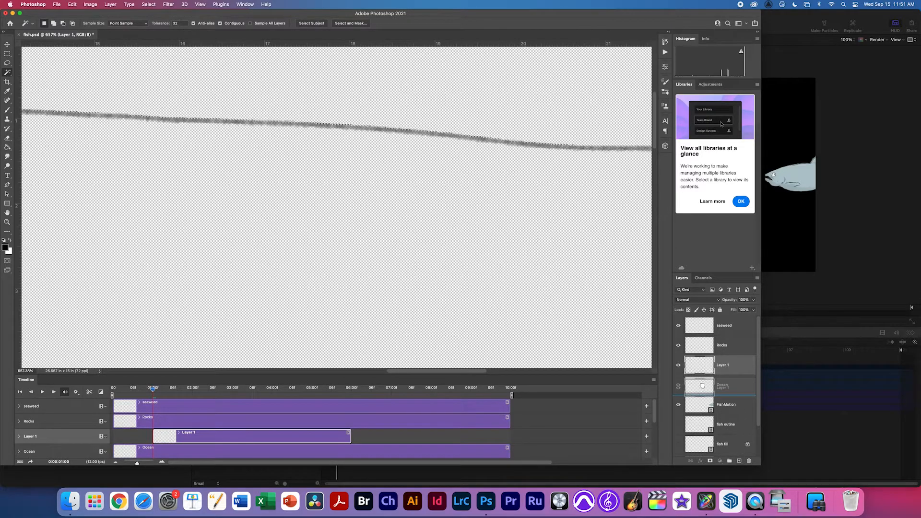
double_click(721, 384)
text(f)
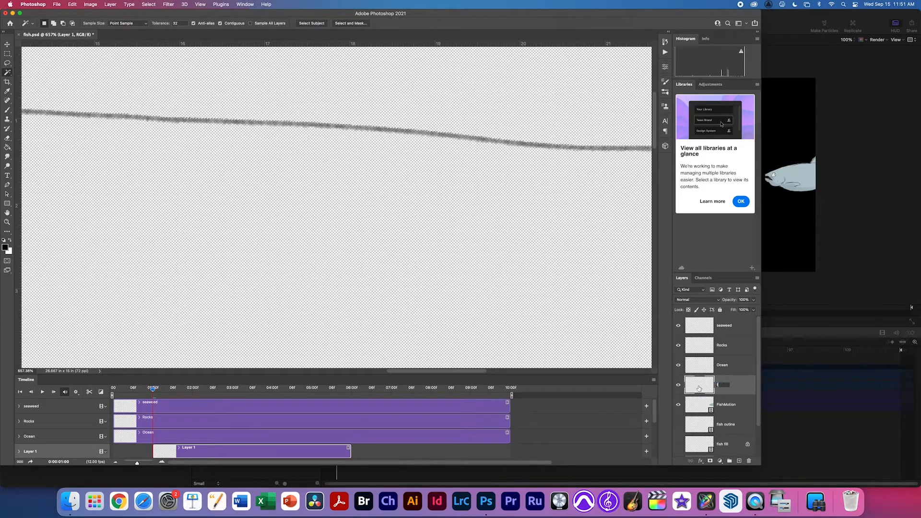
text(ill)
key(Return)
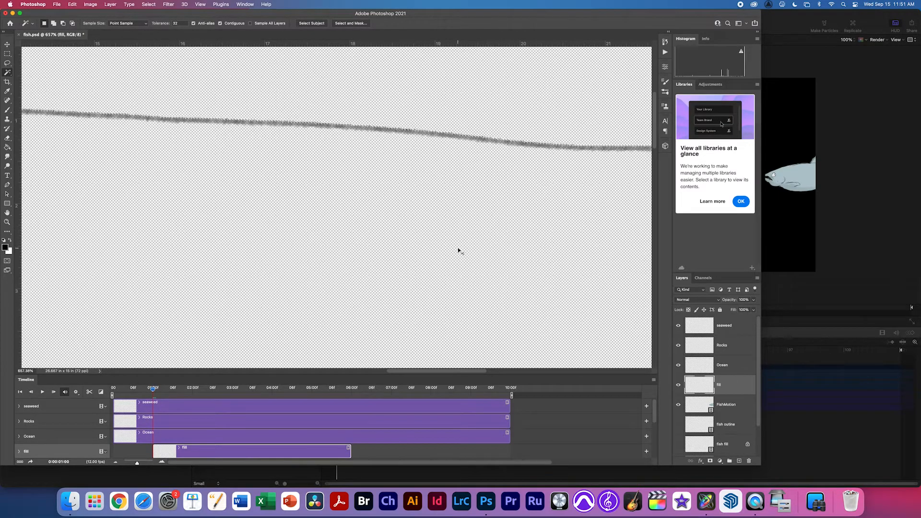
key(super+0)
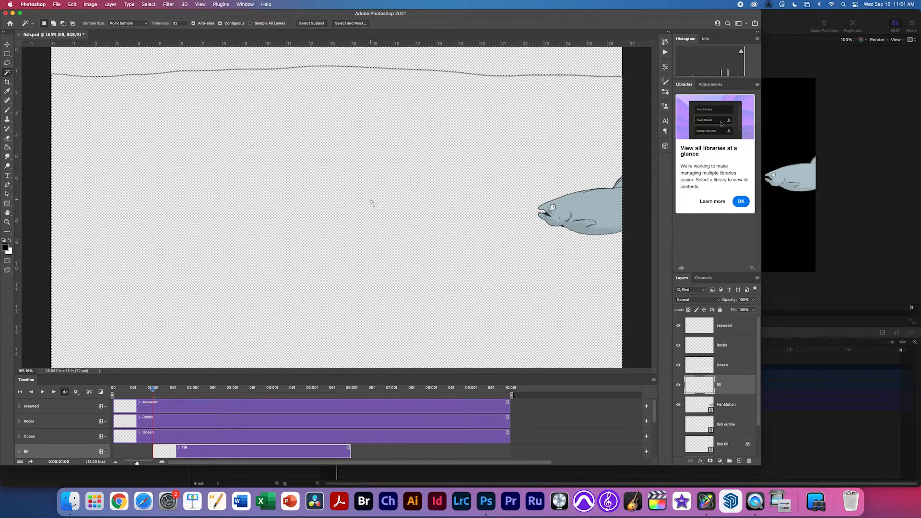
Choose the Paint Bucket and set the foreground colour to dark blue.
click(7, 148)
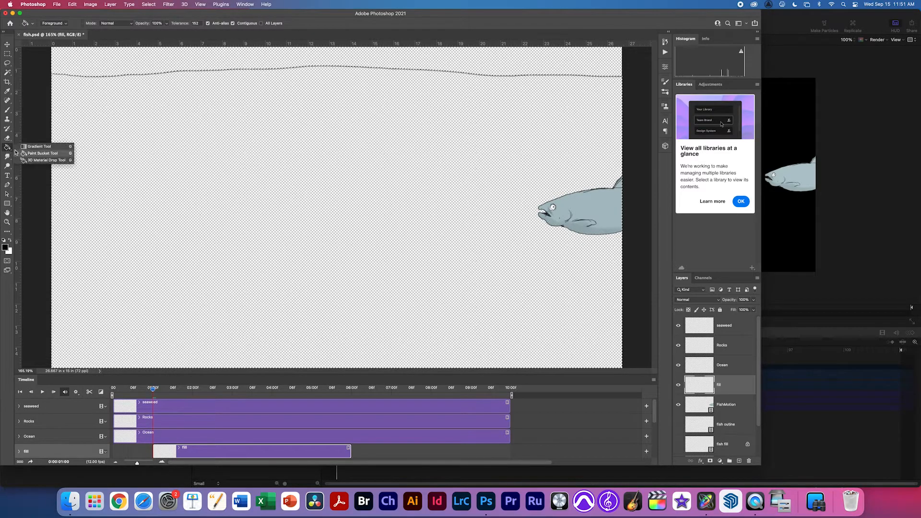
click(45, 153)
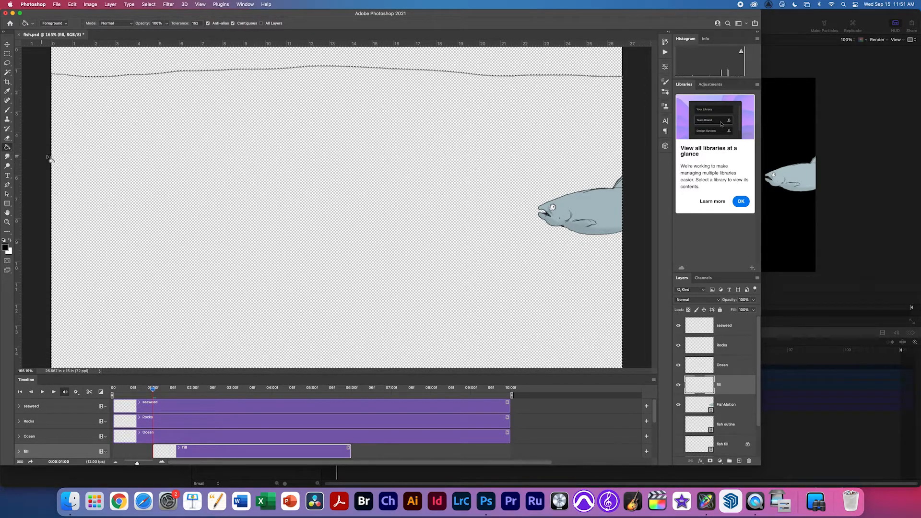
click(5, 247)
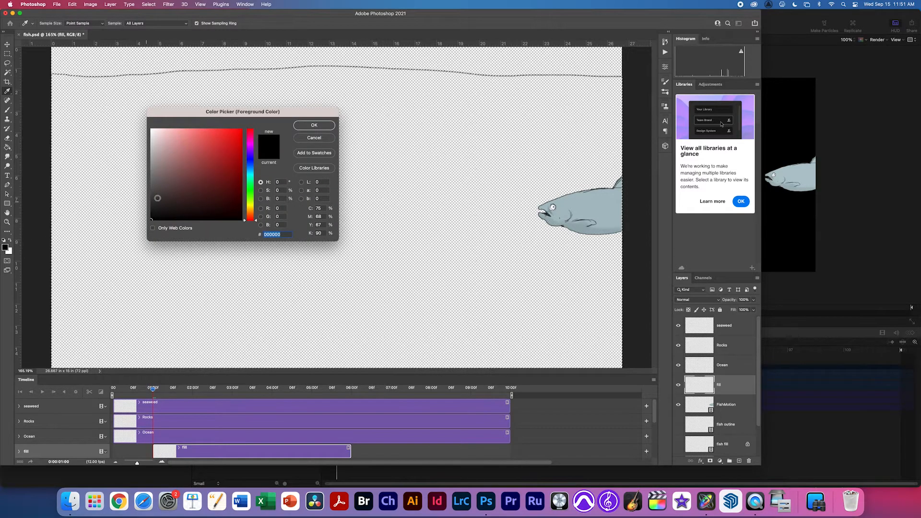
click(207, 171)
click(253, 166)
mouse_move(209, 179)
mouse_down()
mouse_move(213, 172)
mouse_move(206, 175)
mouse_up()
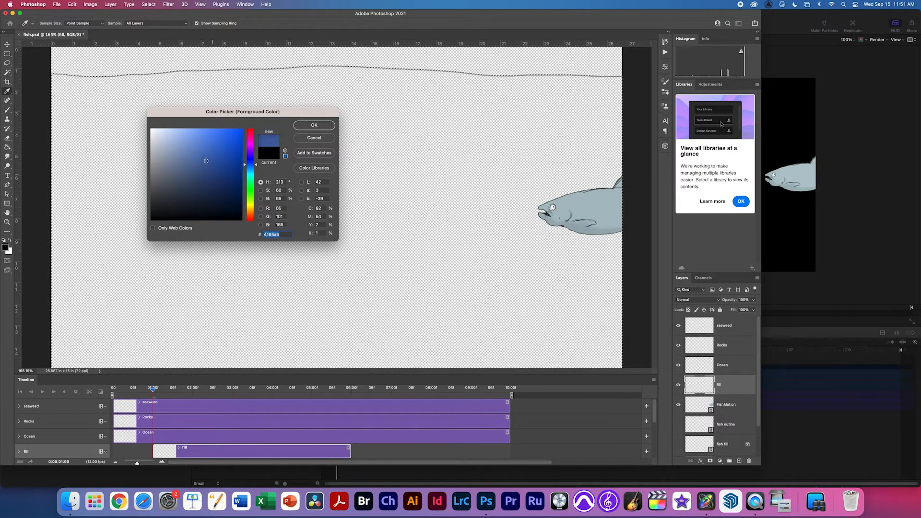
click(314, 126)
Fill below the line with blue in Dissolve mode and move FishMotion to the top.
right_click(300, 153)
right_click(300, 152)
right_click(244, 173)
click(247, 181)
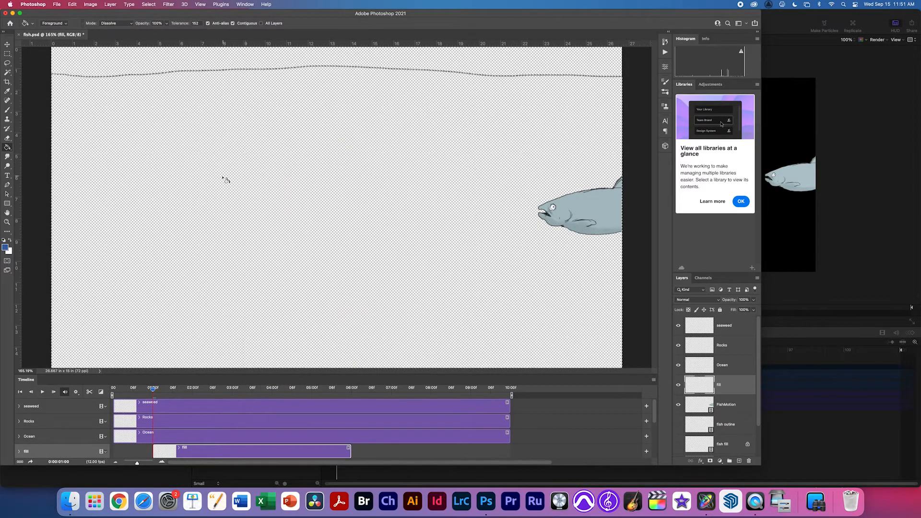
click(224, 179)
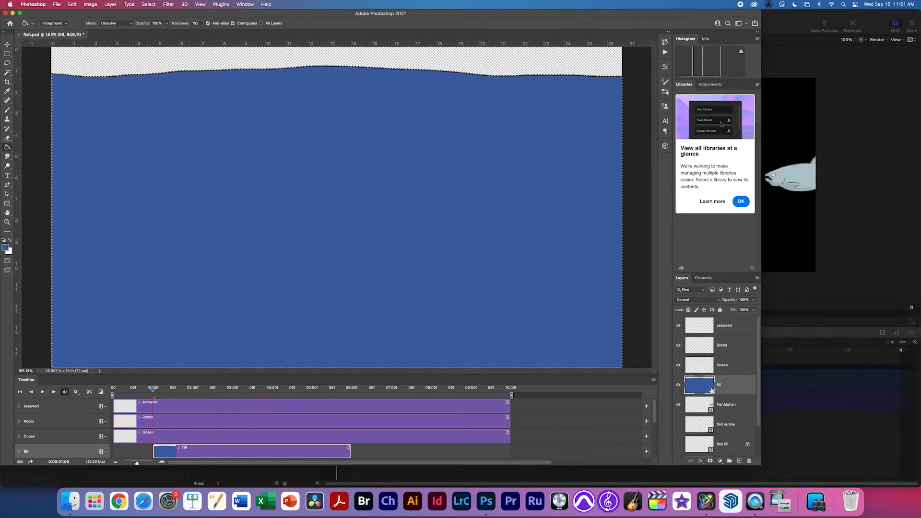
drag(697, 408, 691, 322)
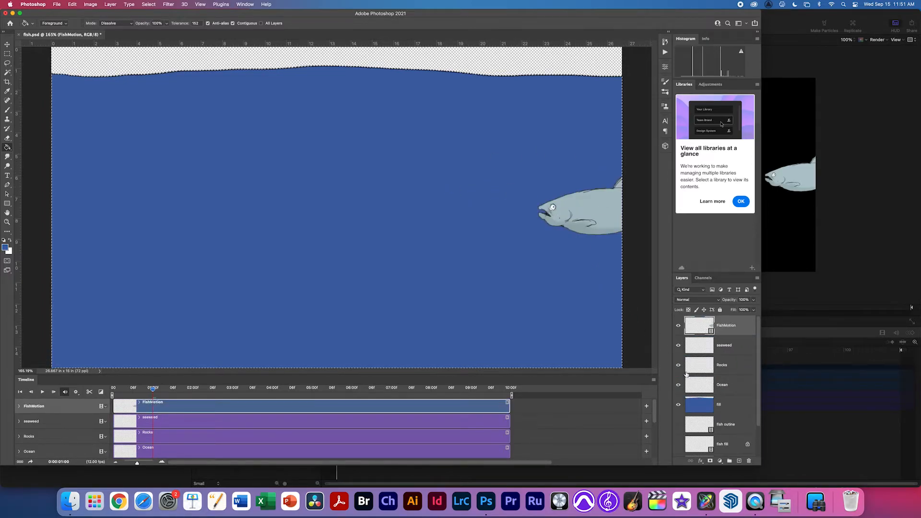
Undo the blue fill, switch to the Gradient tool and browse the Basics gradient presets.
key(super+z)
key(super+z)
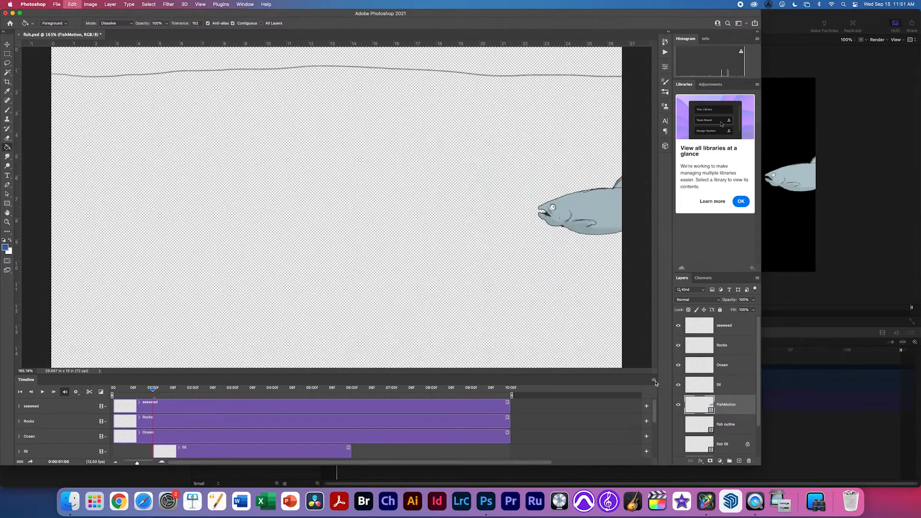
right_click(8, 148)
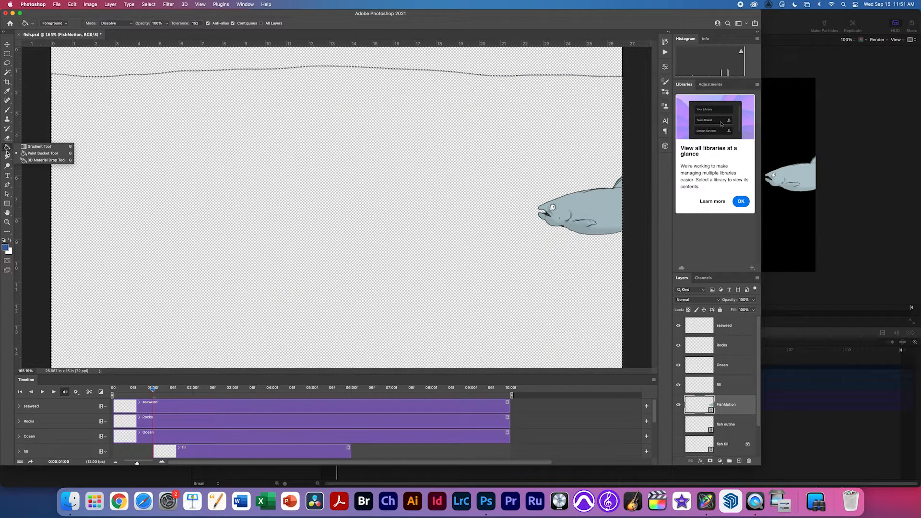
click(40, 147)
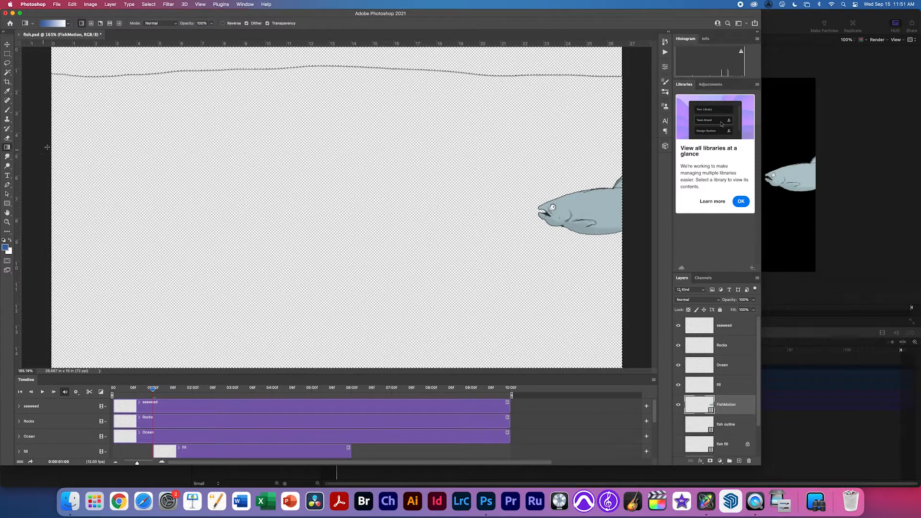
click(55, 24)
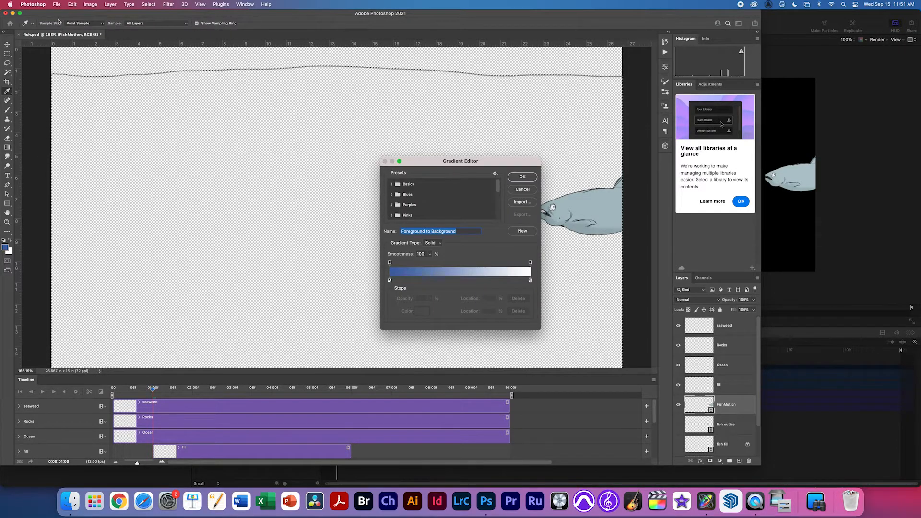
click(523, 190)
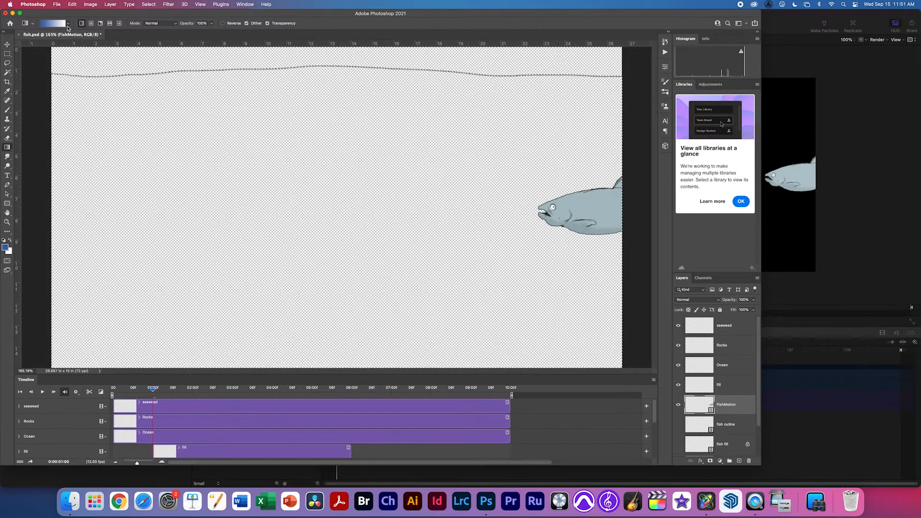
click(68, 23)
click(16, 36)
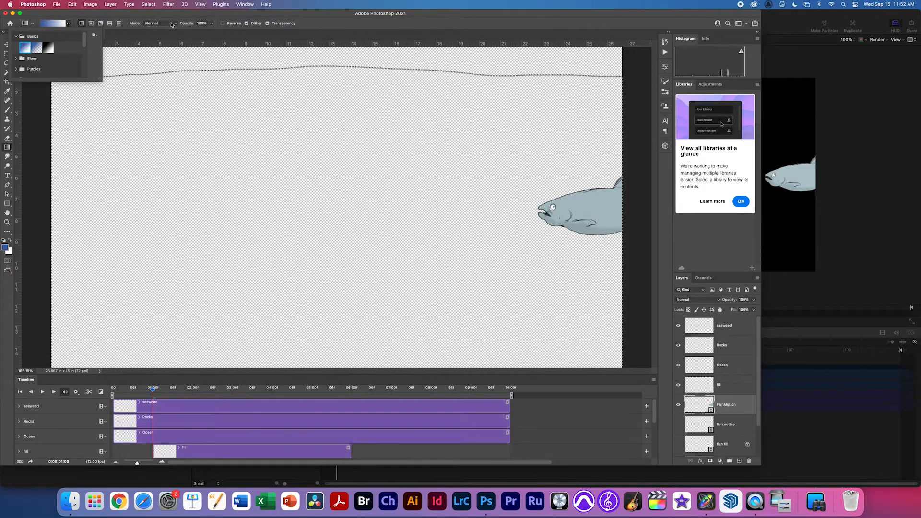
click(83, 24)
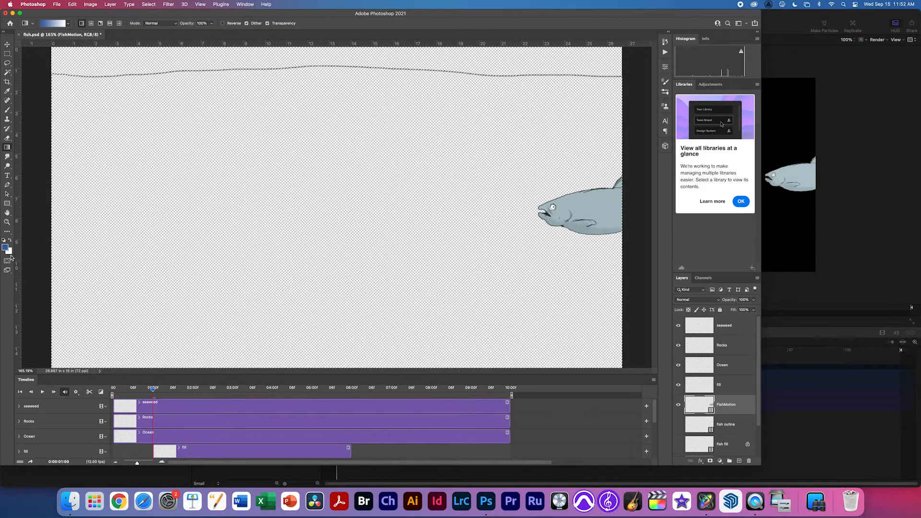
Set the background colour to dark teal and the foreground to a lighter blue.
click(9, 252)
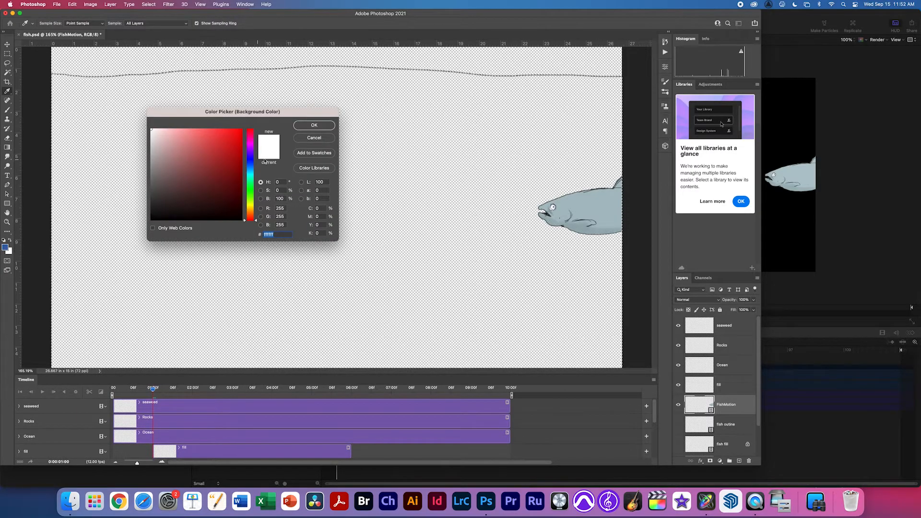
drag(254, 179, 230, 183)
click(233, 171)
click(314, 125)
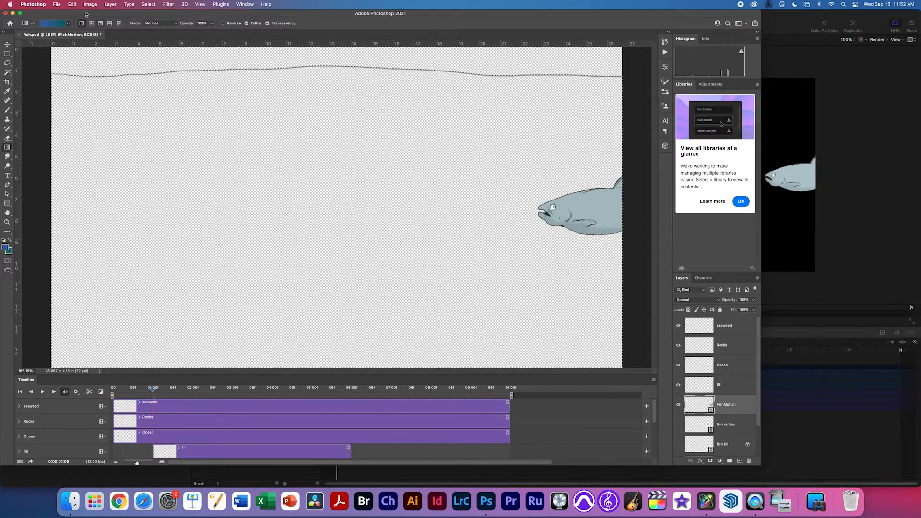
click(47, 23)
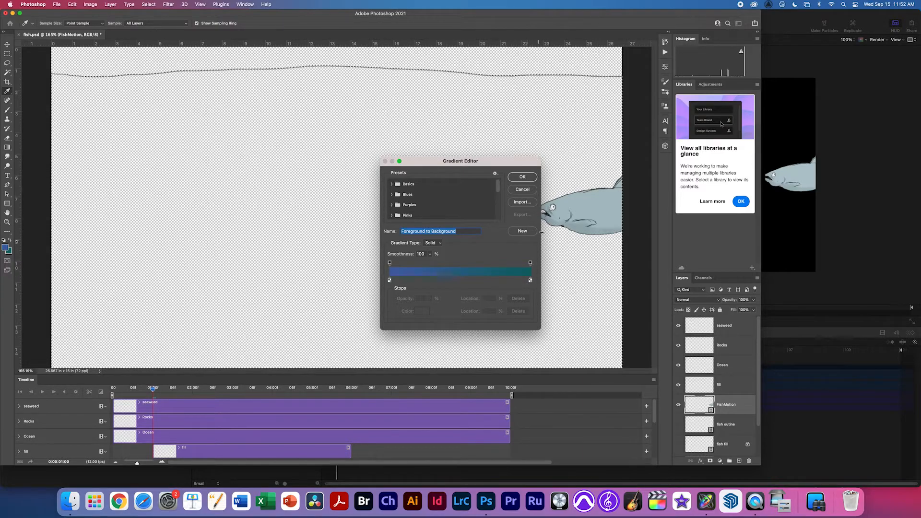
click(523, 190)
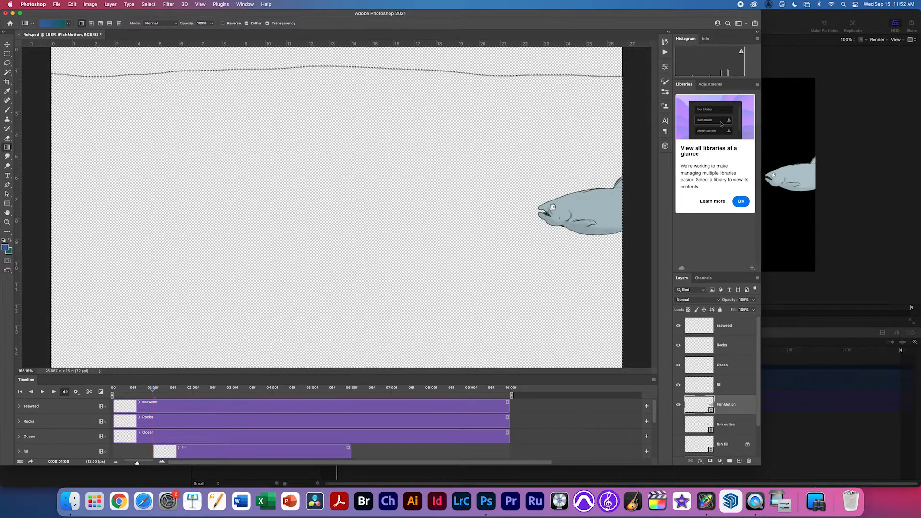
click(6, 247)
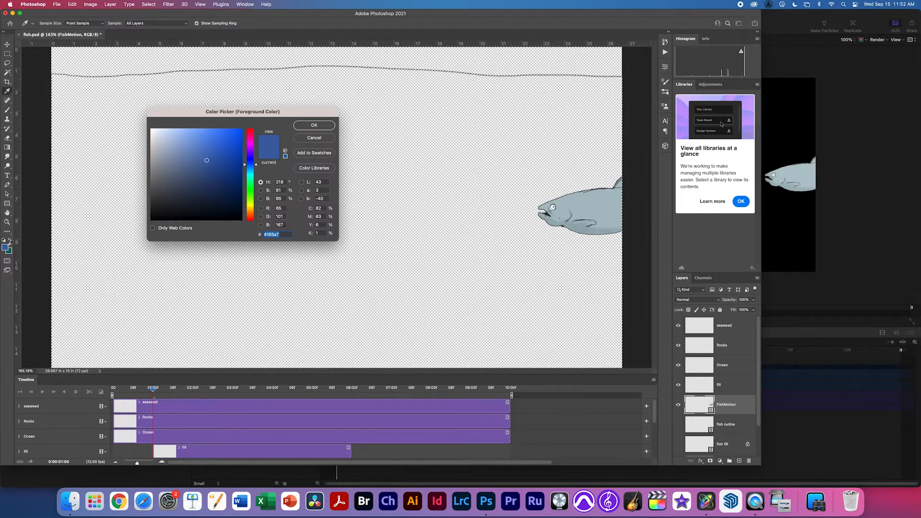
drag(197, 155, 195, 150)
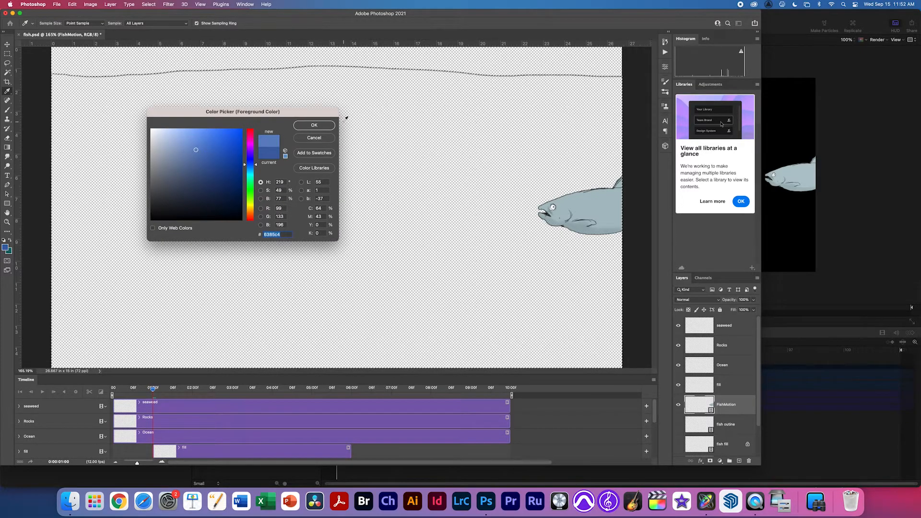
click(314, 125)
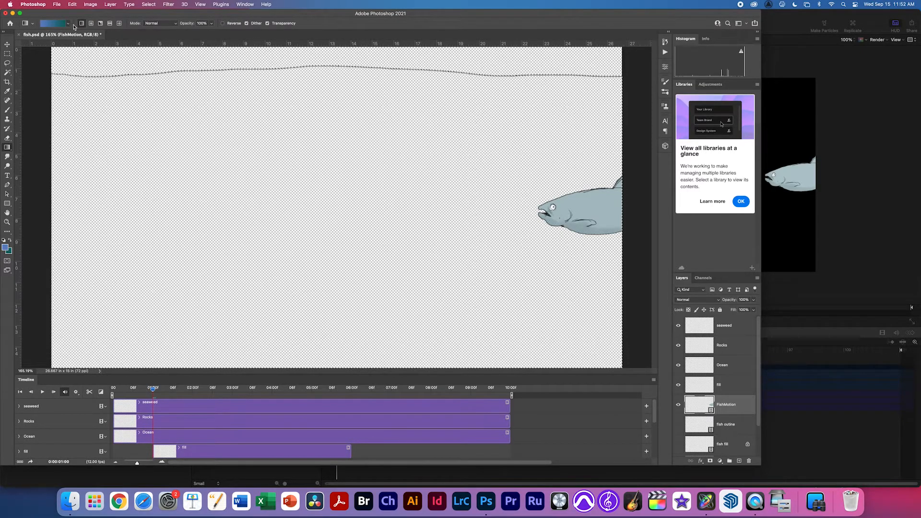
Try several vertical and diagonal blue-to-teal gradient drags across the water area.
drag(333, 92, 342, 259)
drag(339, 293, 333, 296)
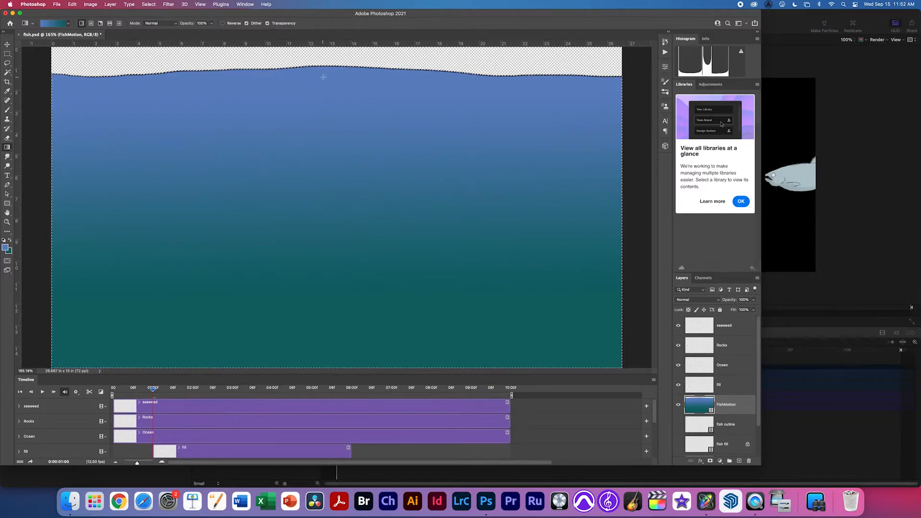
drag(322, 77, 305, 201)
drag(290, 109, 330, 229)
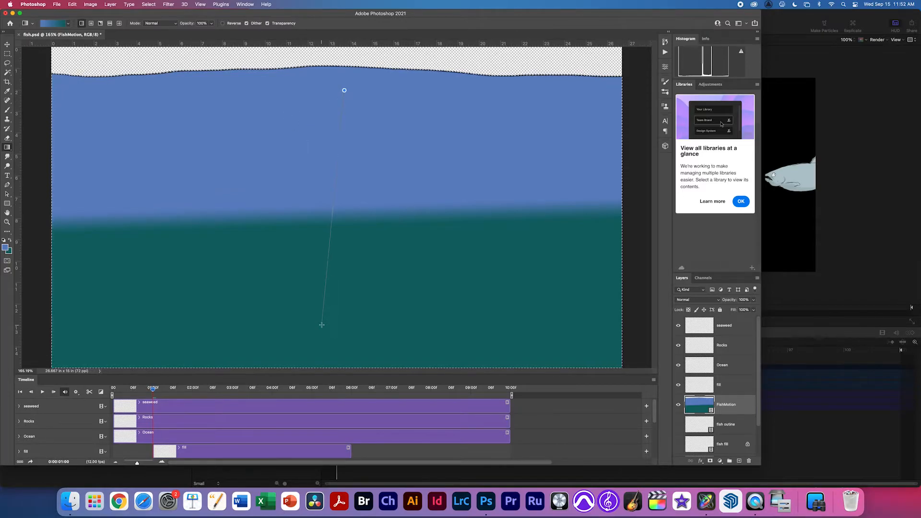
drag(322, 324, 321, 333)
drag(359, 134, 332, 334)
drag(407, 150, 275, 330)
drag(333, 136, 285, 308)
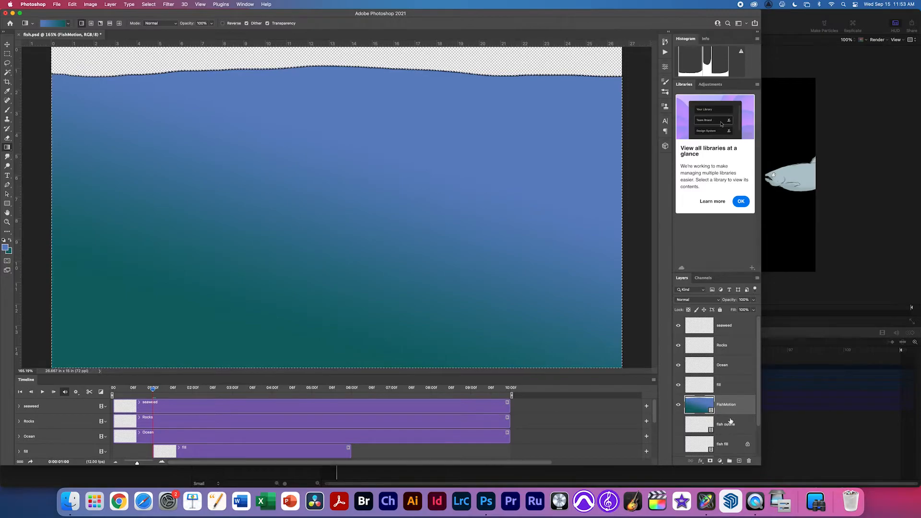
Undo the trial gradient fills from the FishMotion layer.
key(super+z)
key(super+z)
key(super+z)
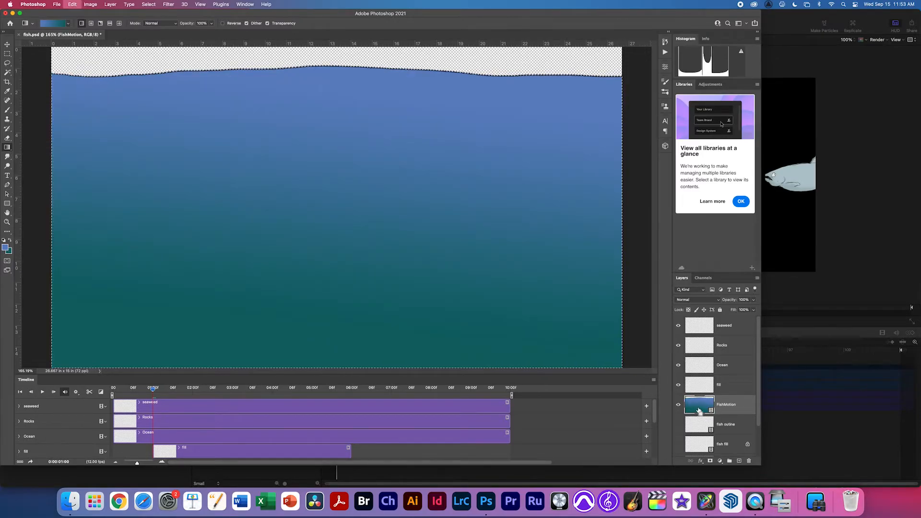
key(super+z)
key(super+z)
key(super+z)
key(super+z)
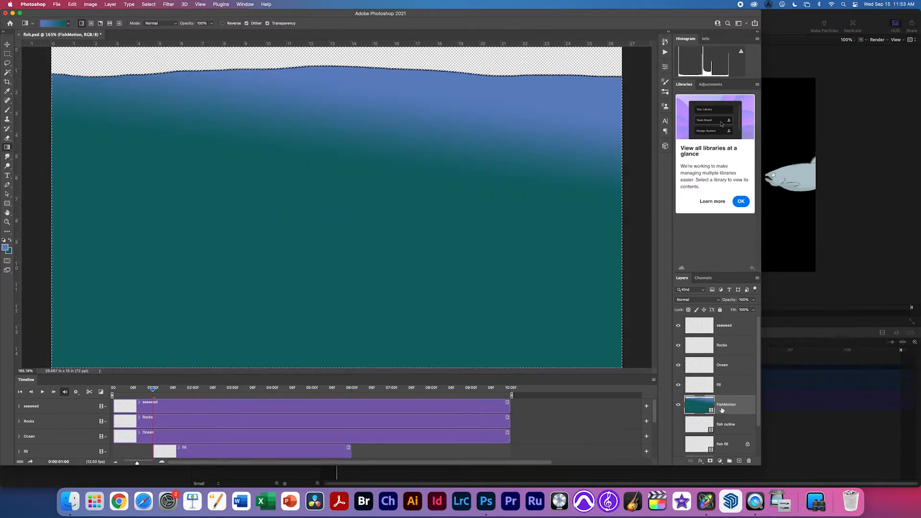
key(super+z)
click(723, 389)
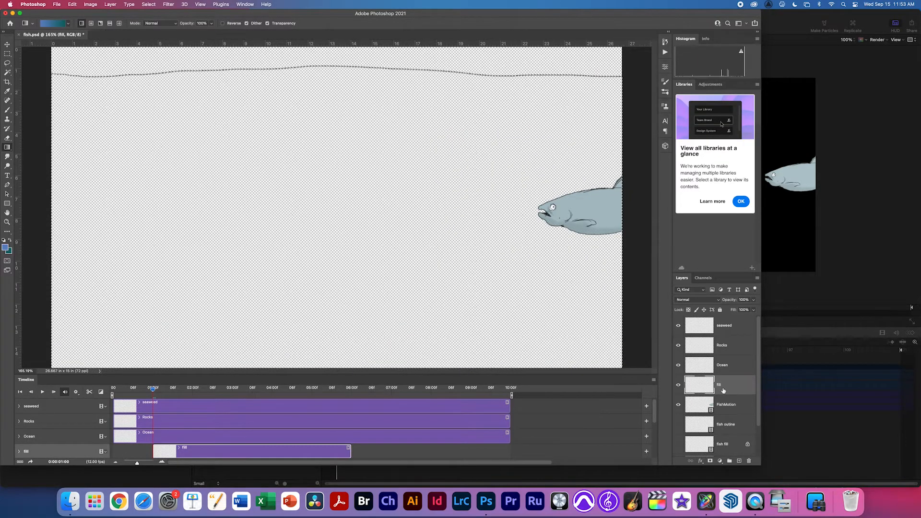
drag(392, 142, 345, 244)
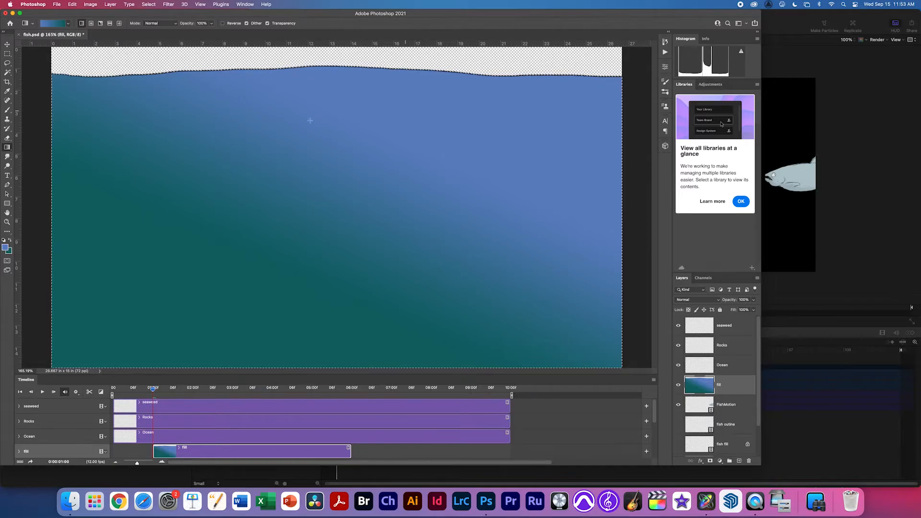
drag(396, 74, 427, 308)
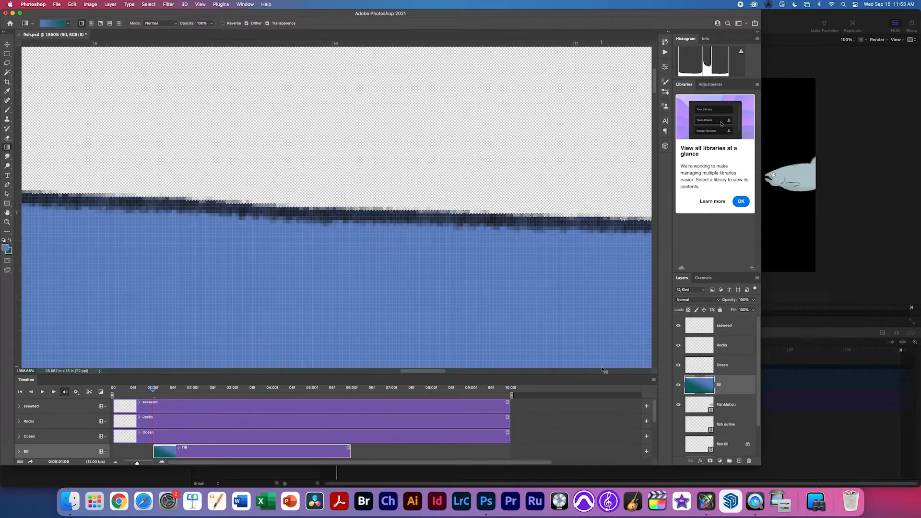
key(ctrl+z)
click(702, 368)
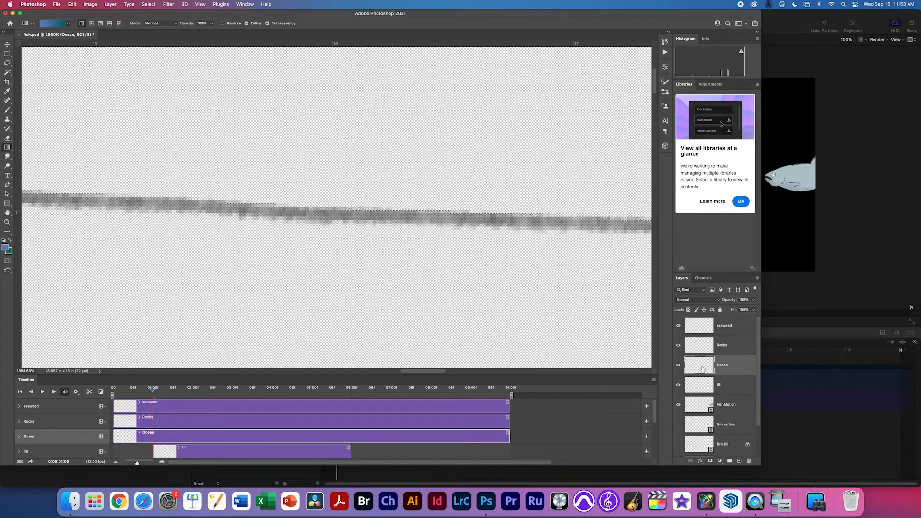
drag(477, 261, 457, 345)
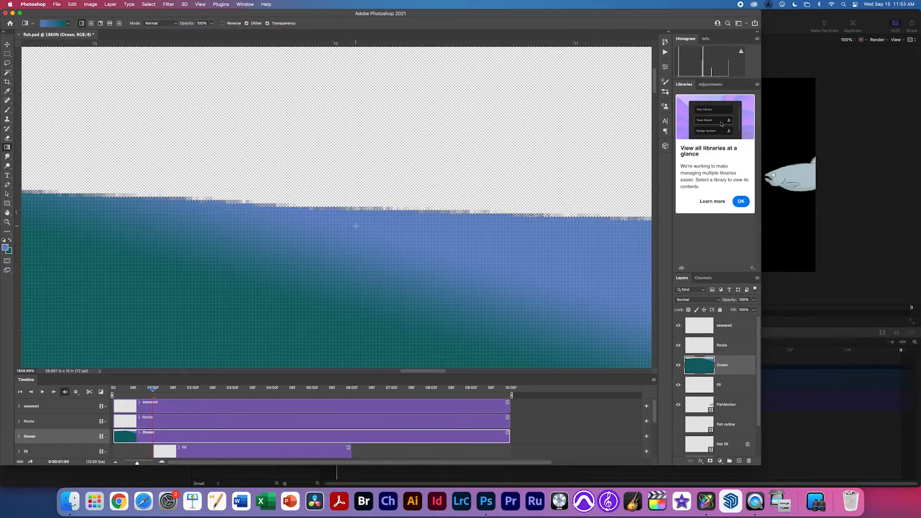
key(super+0)
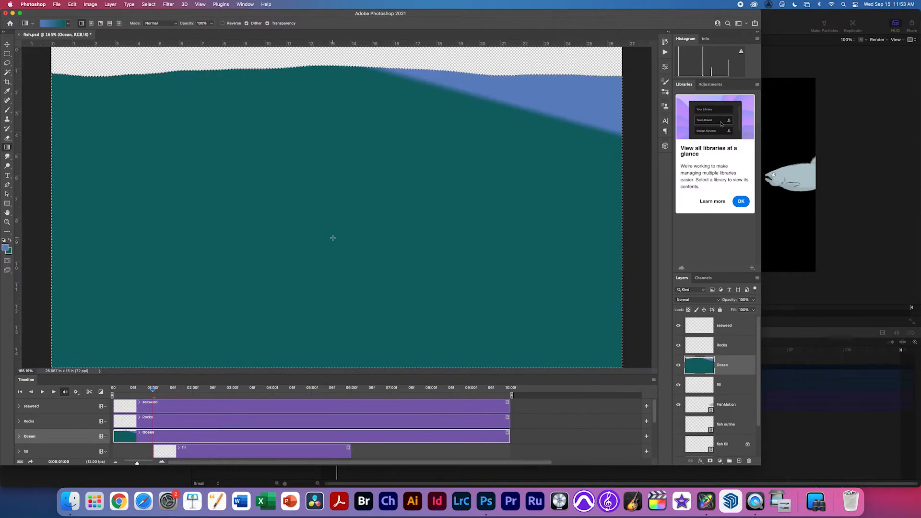
key(super+z)
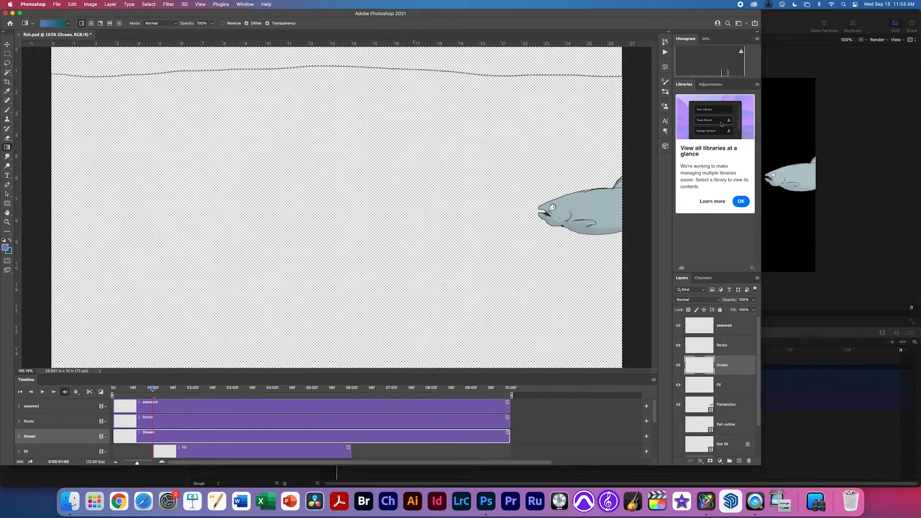
Drag a blue-to-teal gradient on the fill layer, then deselect.
click(712, 385)
drag(387, 103, 347, 307)
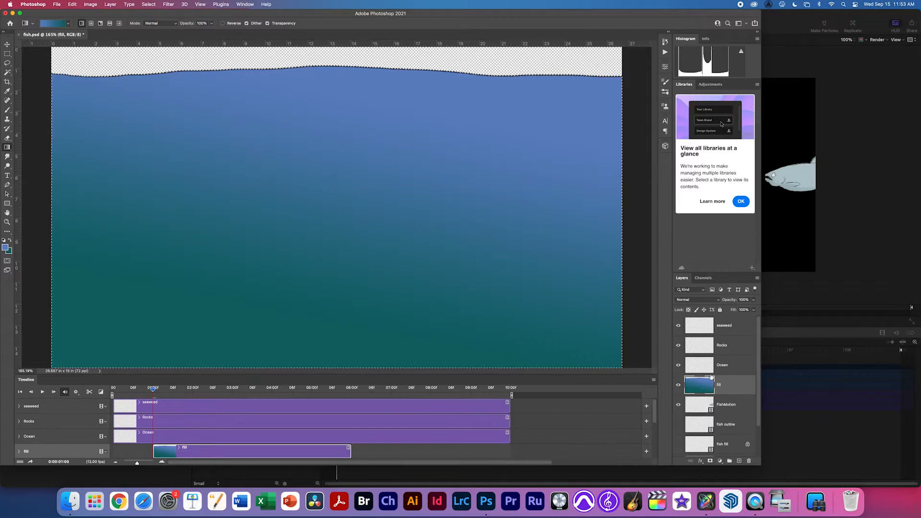
click(690, 365)
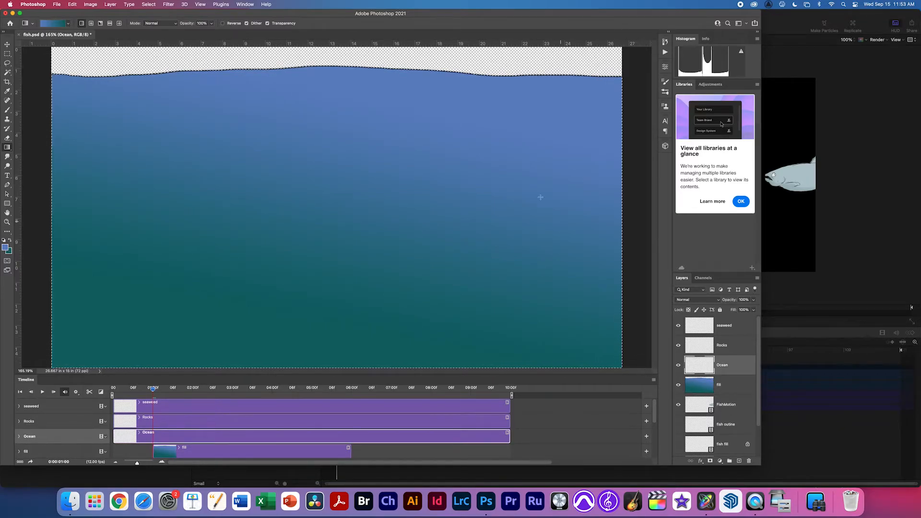
click(149, 5)
click(149, 5)
click(149, 5)
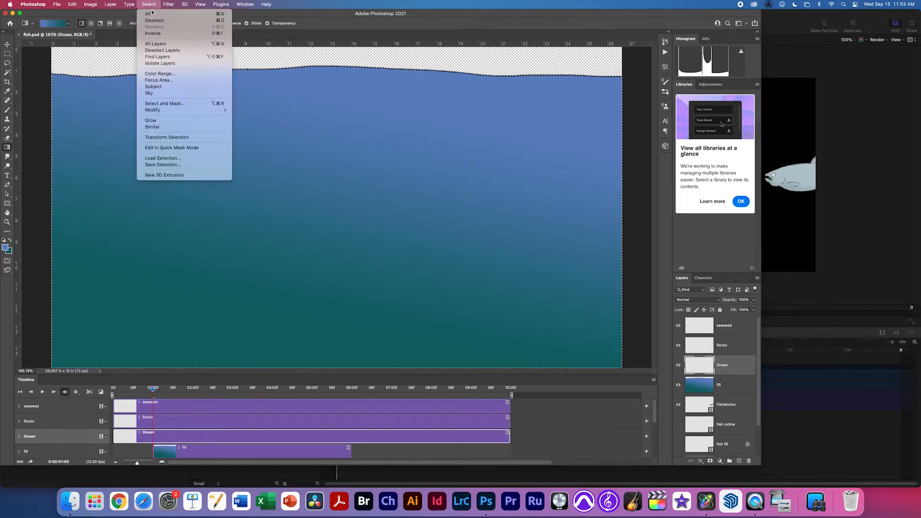
click(154, 20)
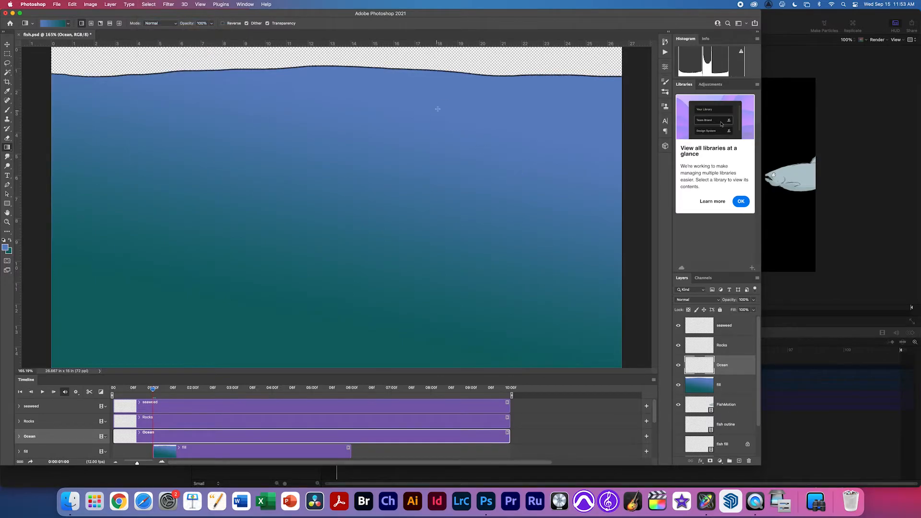
Try merging fill into Ocean, undo it, and extend the fill clip to 10:00.
scroll(513, 107, up, 8)
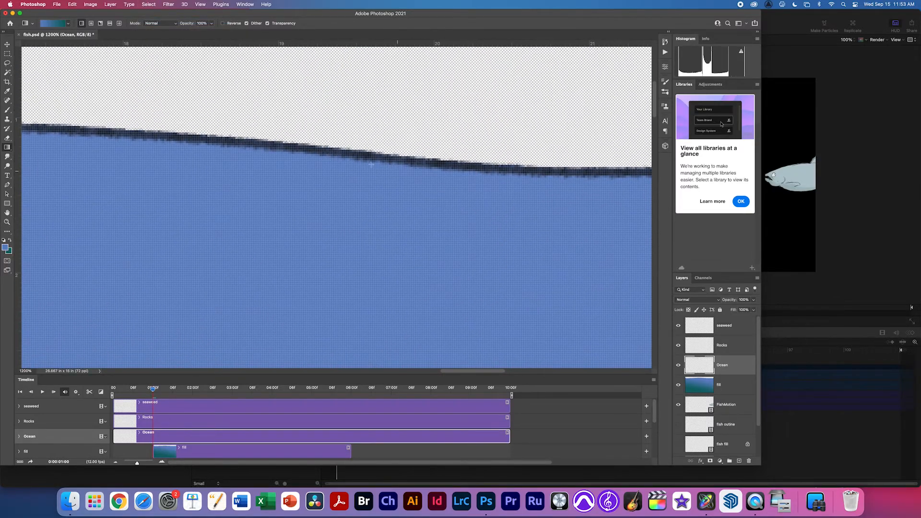
scroll(449, 254, down, 8)
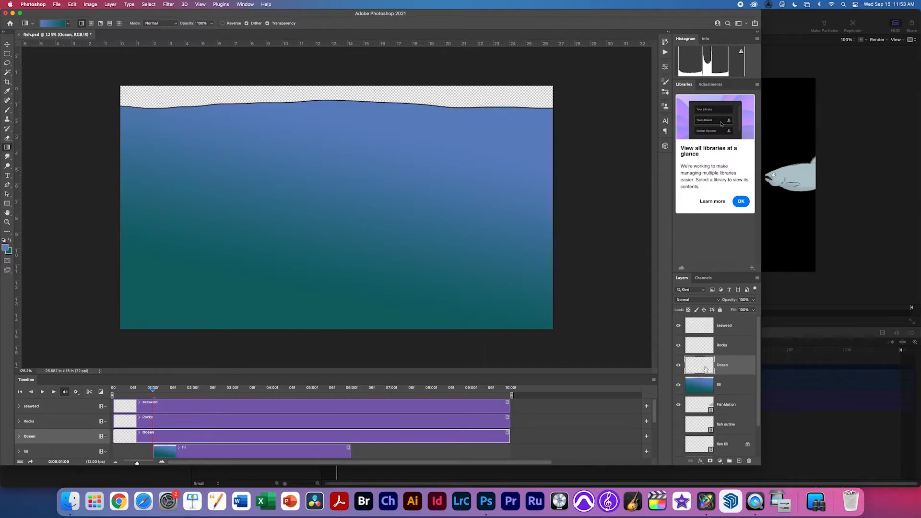
shift+click(698, 389)
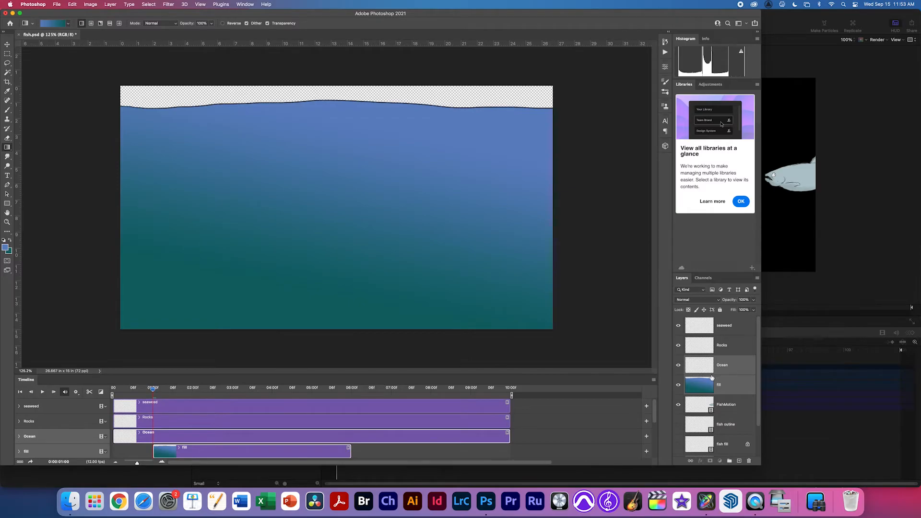
key(super+e)
key(super+z)
drag(350, 451, 506, 449)
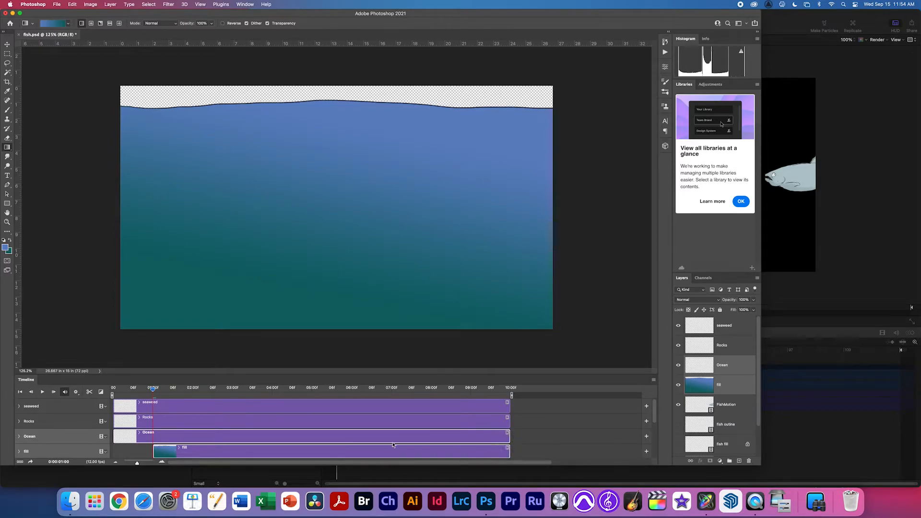
Move the fill clip's start back to the beginning and preview the playback.
click(154, 450)
drag(154, 451, 114, 451)
key(space)
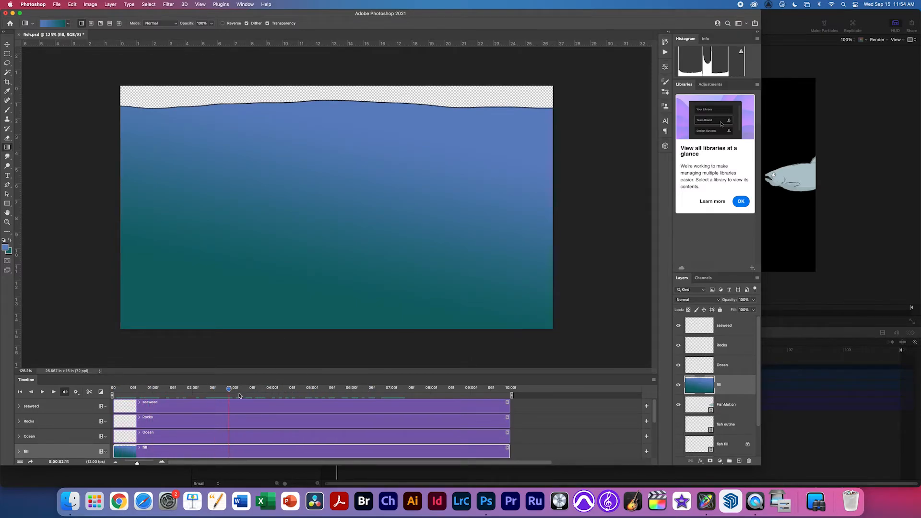
click(120, 388)
Merge the fill layer into Ocean and check the merged result.
shift+click(706, 370)
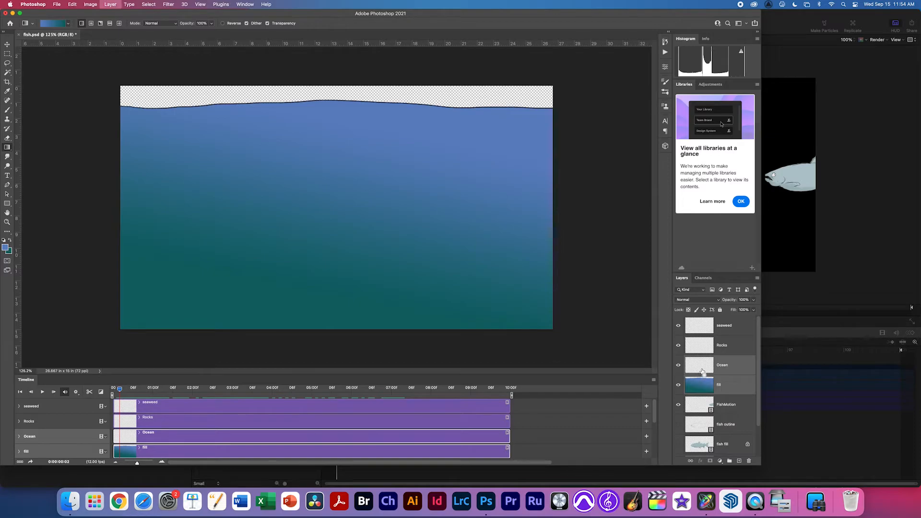
key(super+e)
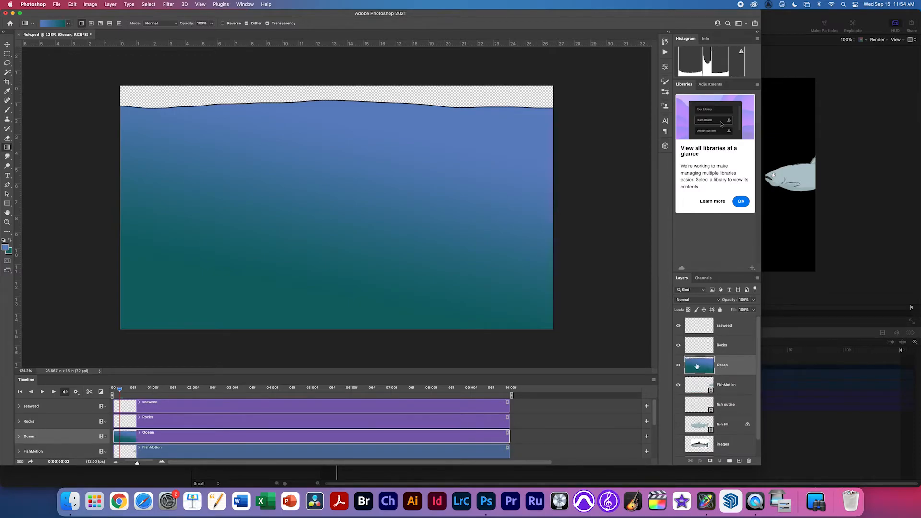
click(678, 365)
click(678, 365)
mouse_move(509, 106)
mouse_down()
mouse_move(536, 117)
mouse_move(522, 115)
mouse_up()
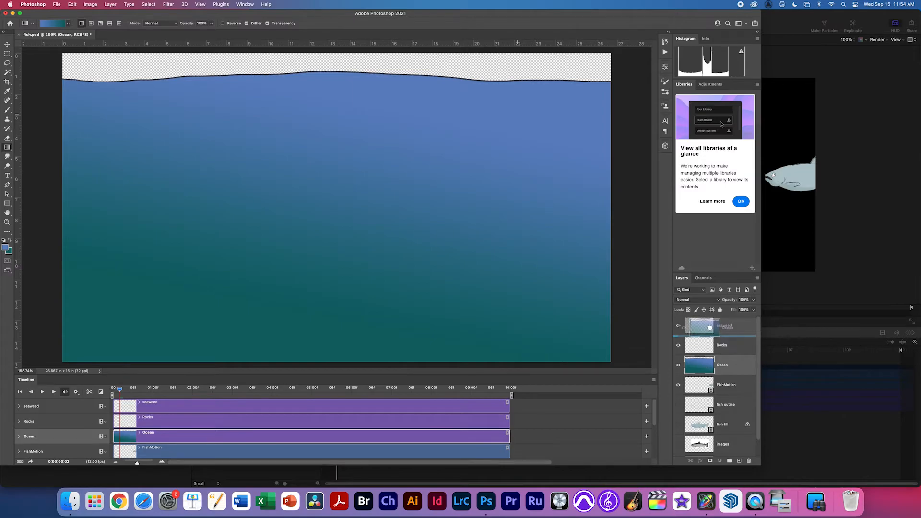
Move FishMotion to the top of the Layers panel and select Rocks.
double_click(703, 368)
key(Escape)
drag(698, 389, 699, 319)
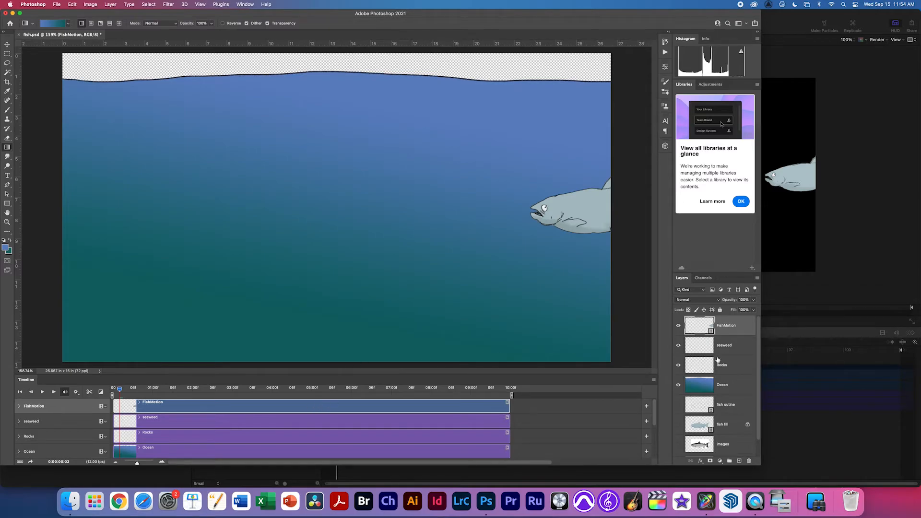
click(706, 370)
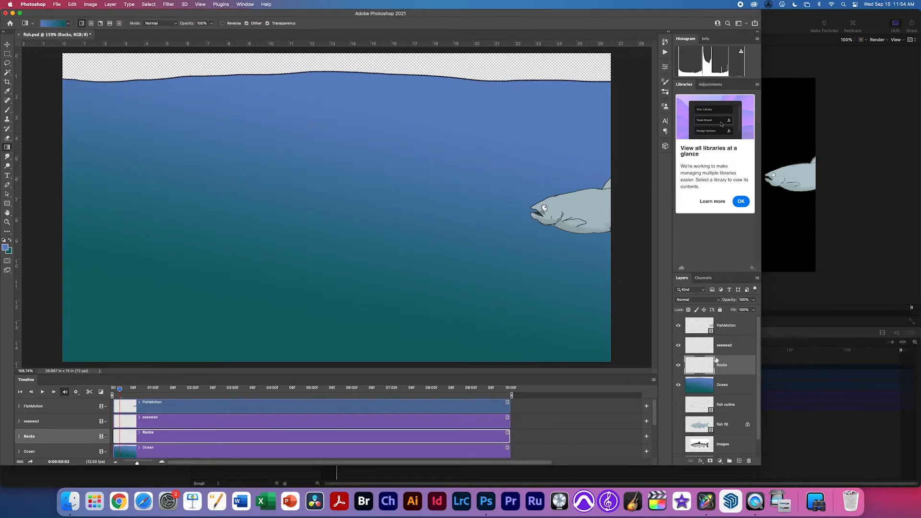
Brush a black seabed outline with a rising ridge and a peak across the lower canvas.
key(b)
key(d)
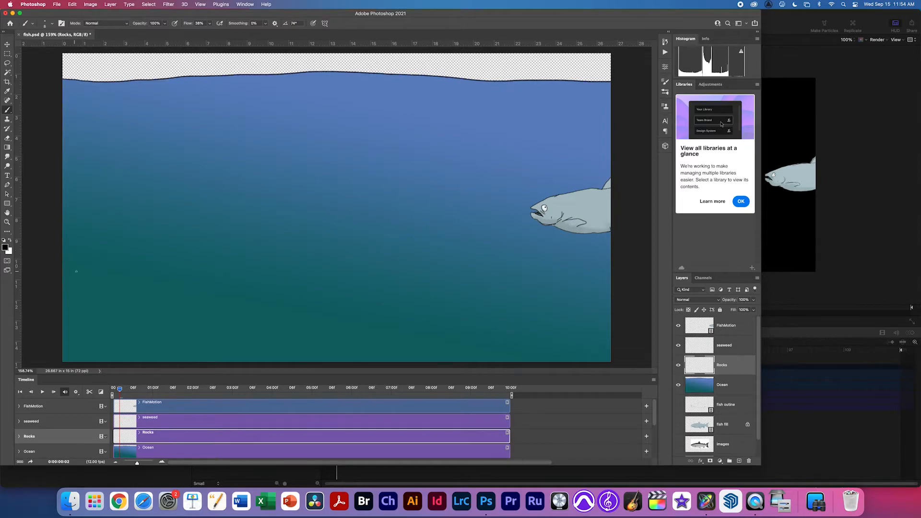
drag(75, 272, 118, 270)
drag(216, 269, 608, 265)
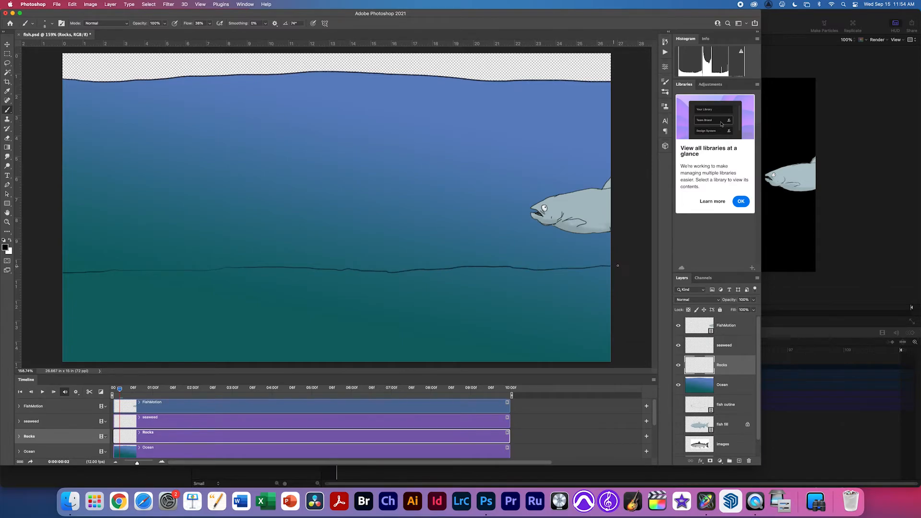
drag(180, 277, 211, 267)
drag(269, 282, 253, 287)
mouse_move(414, 266)
mouse_down()
mouse_move(462, 254)
mouse_move(514, 287)
mouse_up()
Erase parts of the rock lines, then sketch several lower seabed lines and dashes.
key(e)
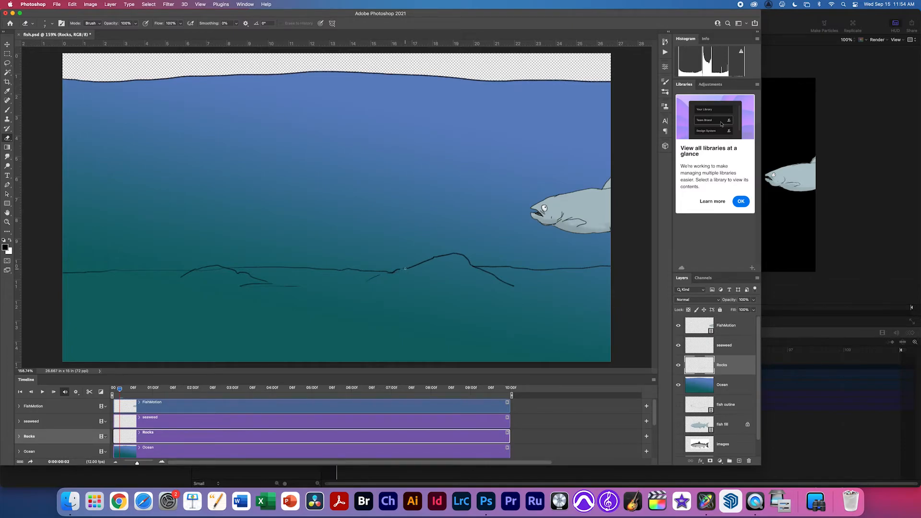
key(b)
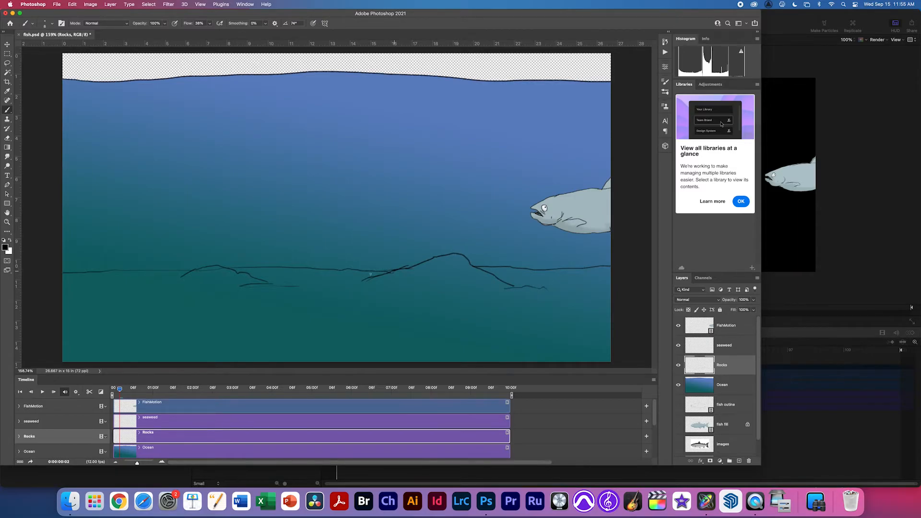
key(e)
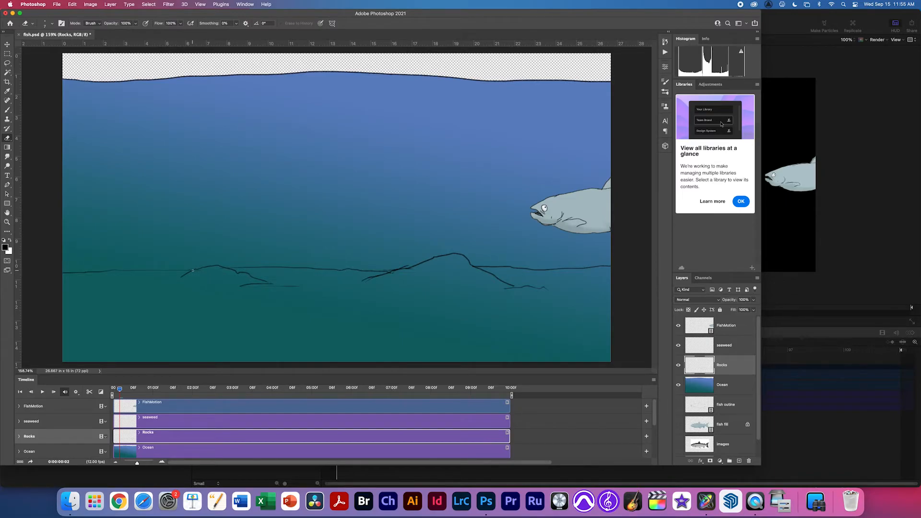
key(b)
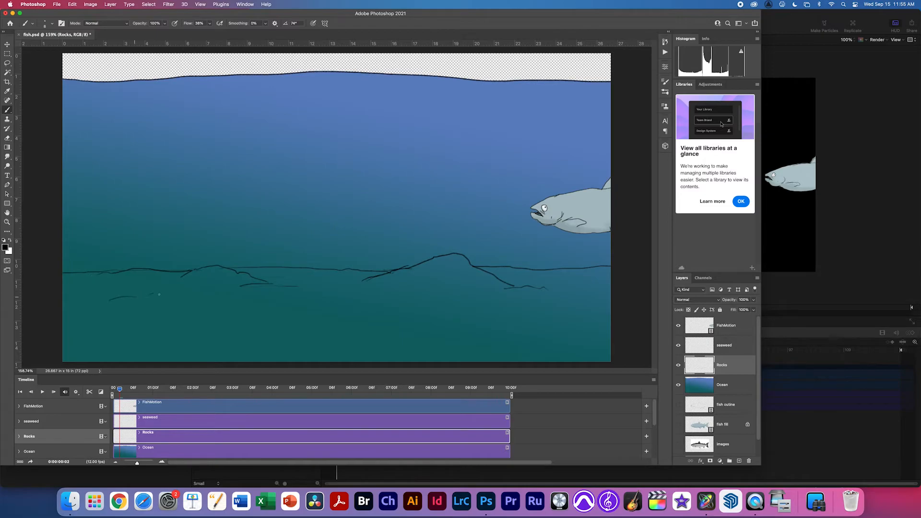
mouse_move(374, 302)
mouse_down()
mouse_move(574, 302)
mouse_move(501, 320)
mouse_up()
drag(387, 328, 331, 338)
drag(268, 326, 255, 328)
drag(90, 323, 70, 329)
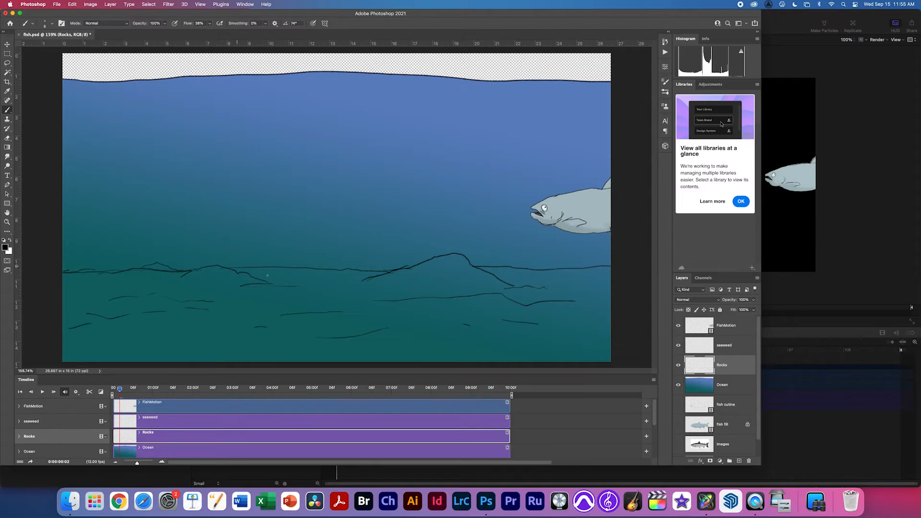
Add a small rock hump, hatch shading, and darken the horizon line from edge to edge.
mouse_move(305, 263)
mouse_down()
mouse_move(422, 266)
mouse_move(412, 282)
mouse_move(452, 263)
mouse_move(391, 285)
mouse_up()
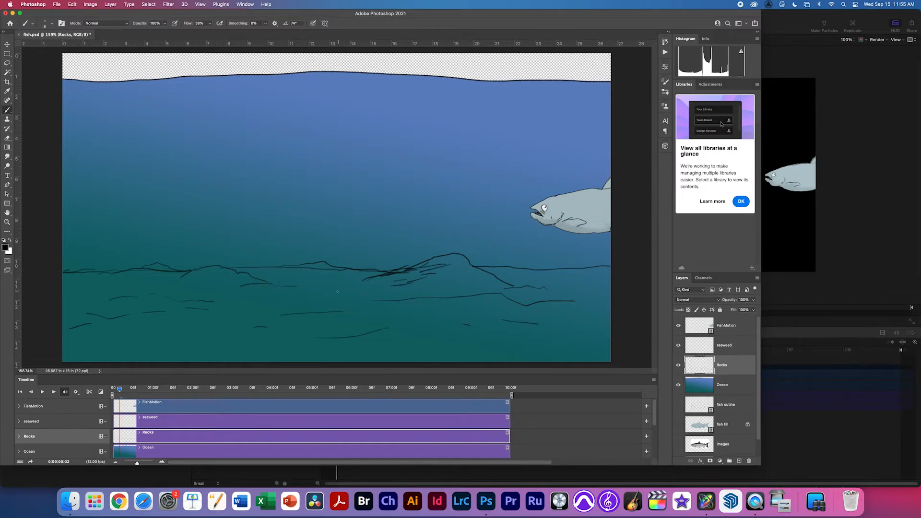
mouse_move(194, 275)
mouse_down()
mouse_move(168, 290)
mouse_move(178, 277)
mouse_up()
drag(488, 266, 544, 270)
drag(610, 268, 528, 266)
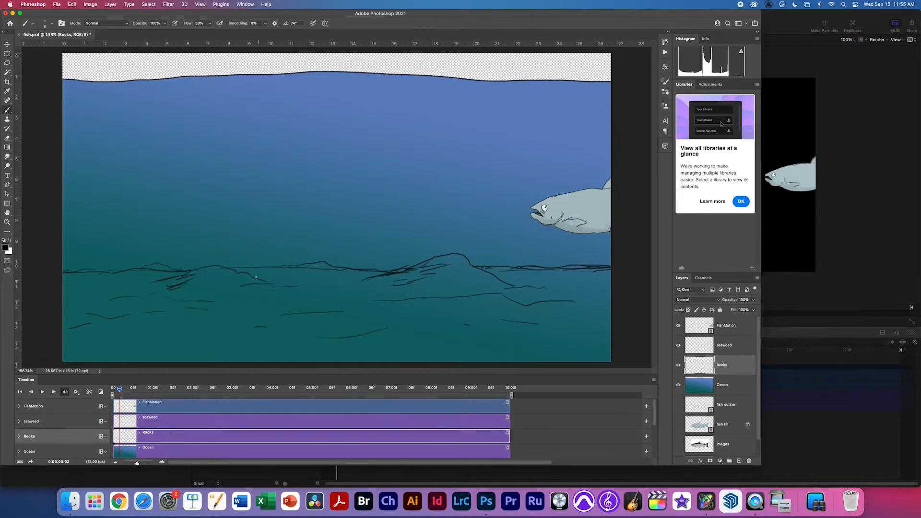
drag(68, 269, 206, 273)
Hide Ocean, add a new layer named 'fill rocks' and place it just below Rocks.
click(678, 385)
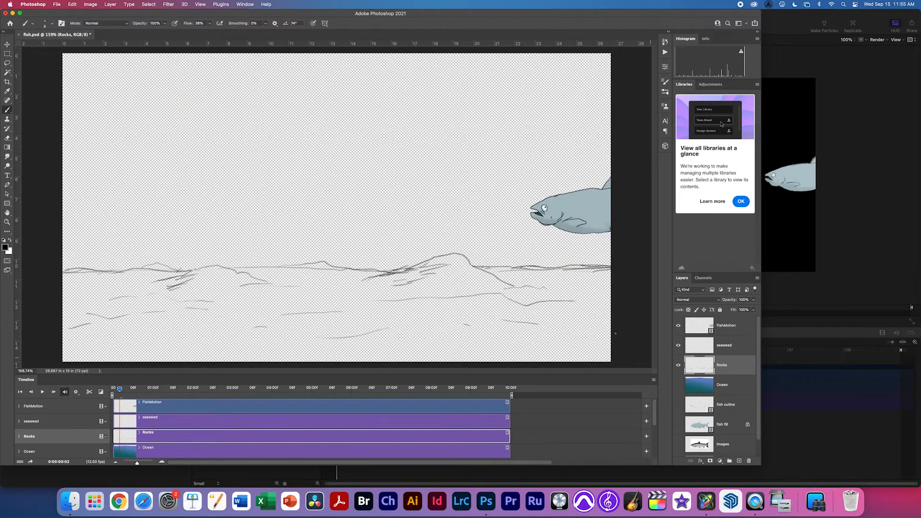
key(w)
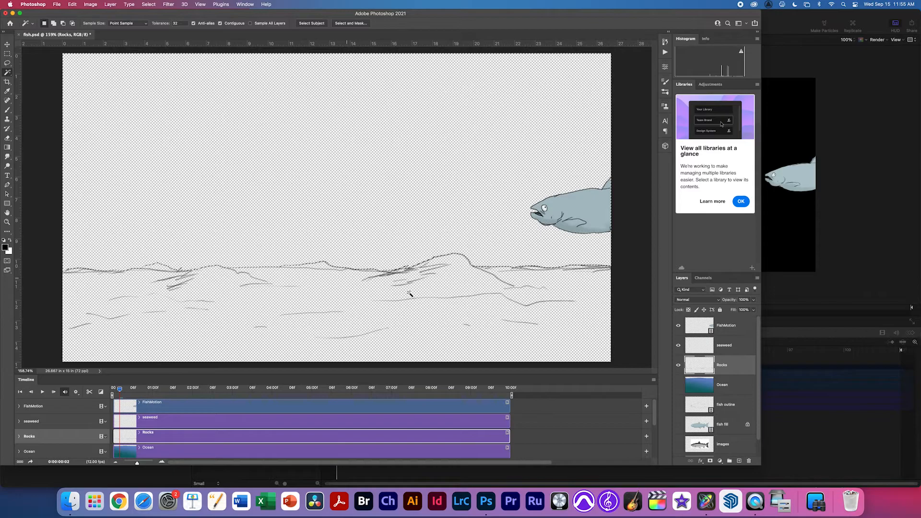
click(739, 461)
double_click(722, 365)
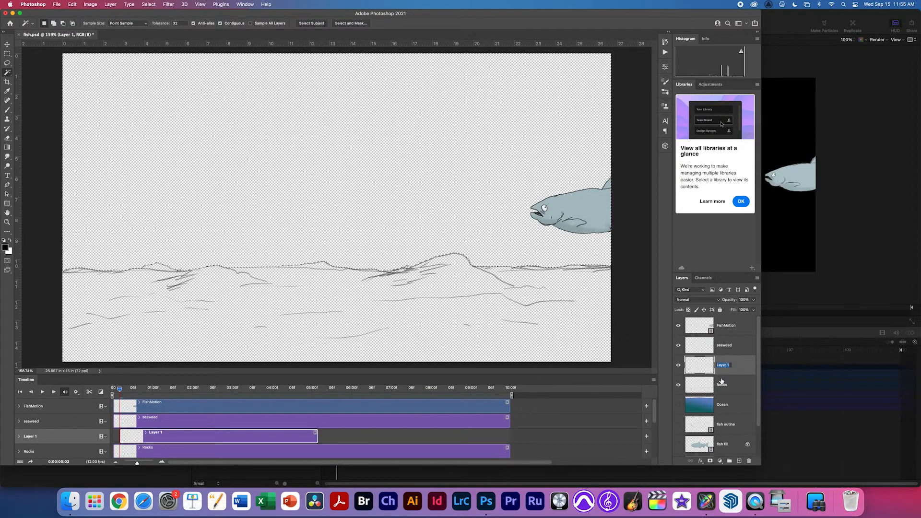
text(f)
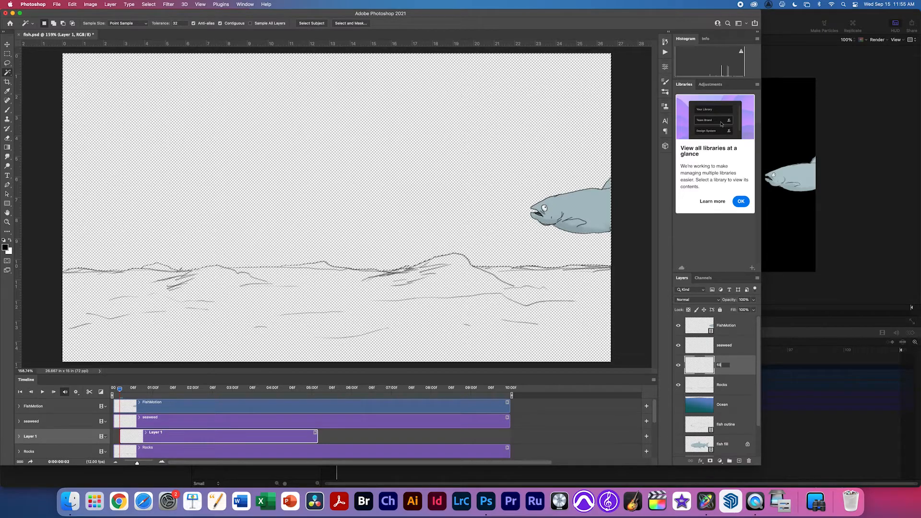
text(ill rocks)
key(Return)
drag(714, 374, 713, 390)
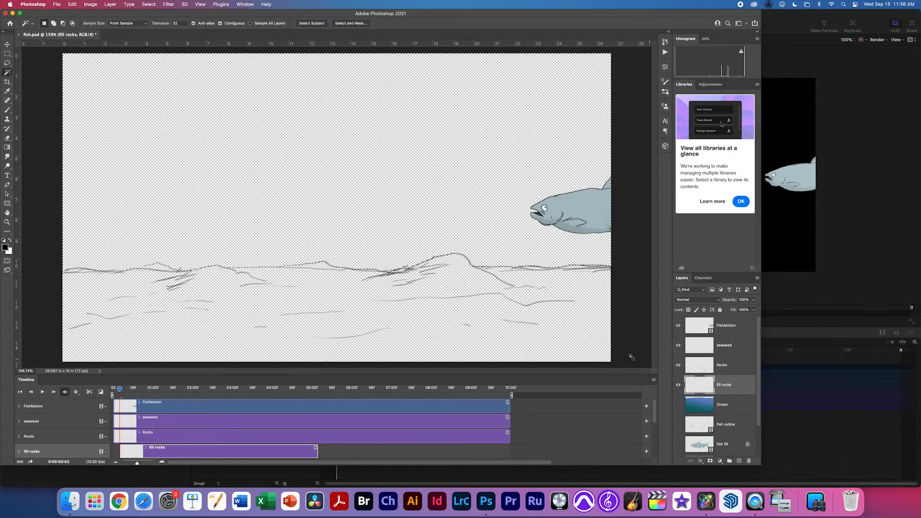
Mix a muted olive green, hex 90955e, in the foreground colour picker and accept it.
click(4, 247)
click(187, 177)
drag(187, 177, 188, 167)
click(250, 198)
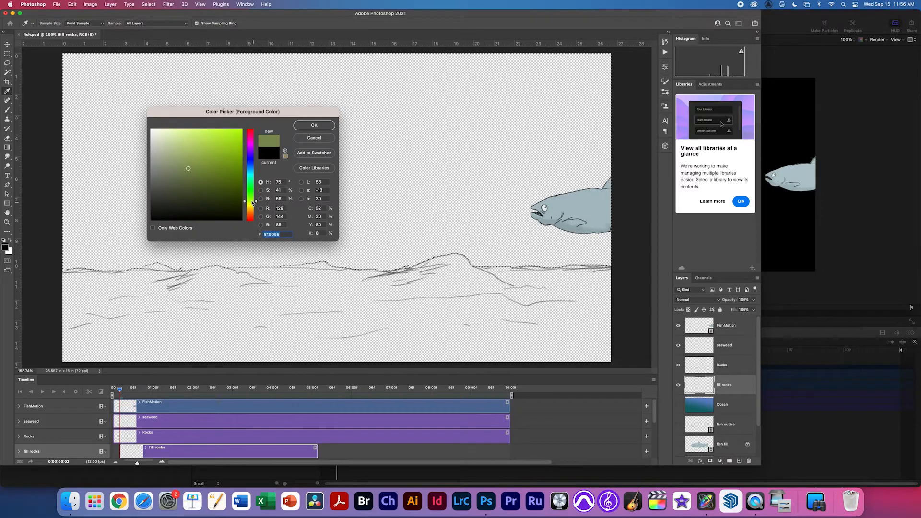
drag(252, 198, 253, 192)
mouse_move(204, 170)
mouse_down()
mouse_move(205, 150)
mouse_move(221, 169)
mouse_up()
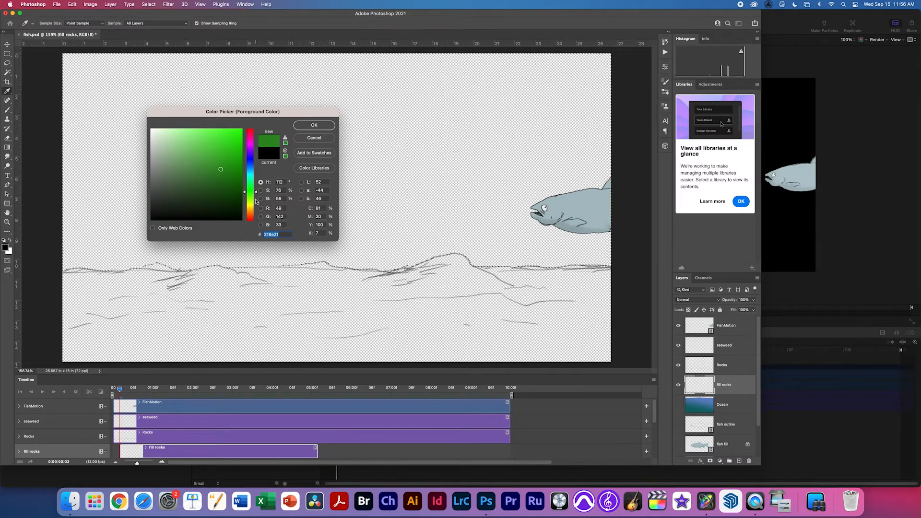
drag(256, 202, 252, 207)
drag(220, 172, 184, 166)
click(324, 127)
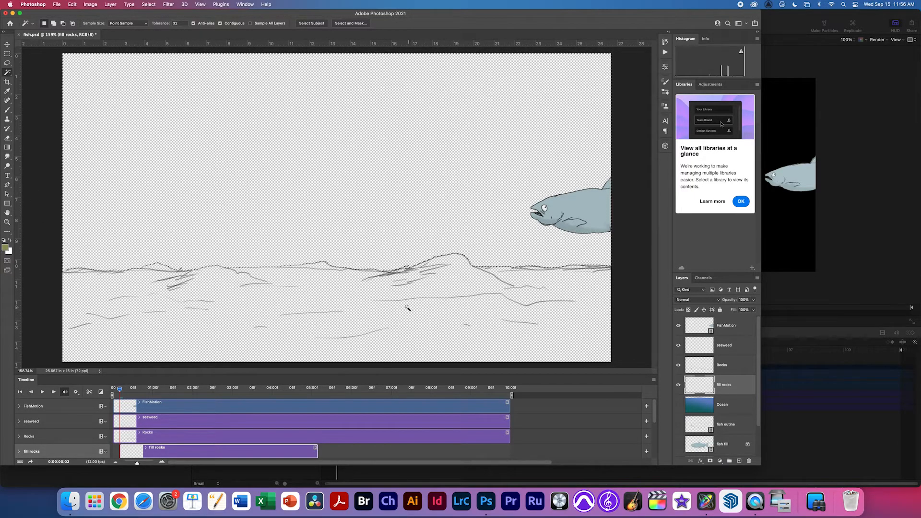
Invert the selection, bucket-fill the rocks area olive green, then show Ocean and deselect.
click(7, 147)
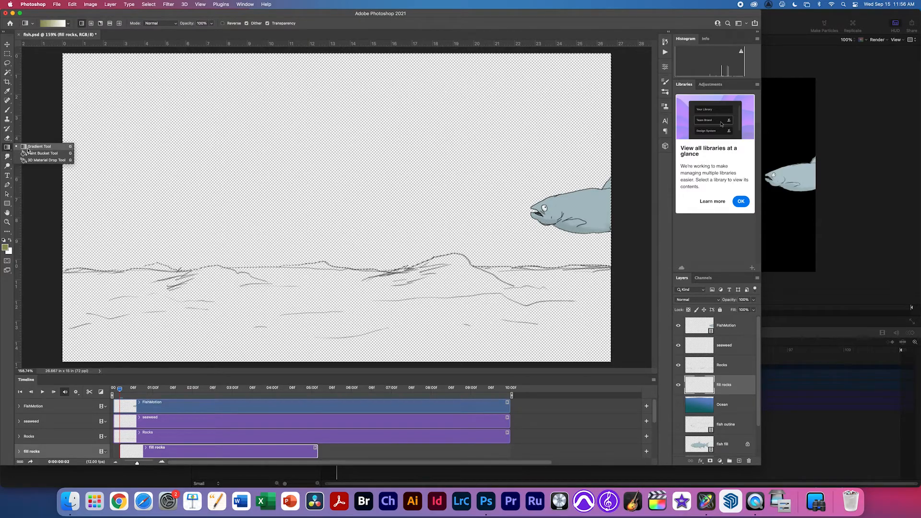
click(32, 153)
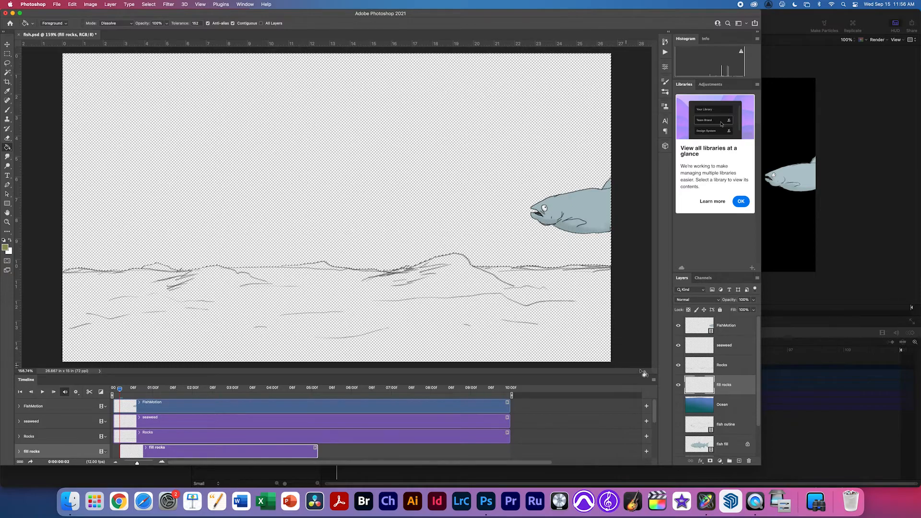
click(147, 4)
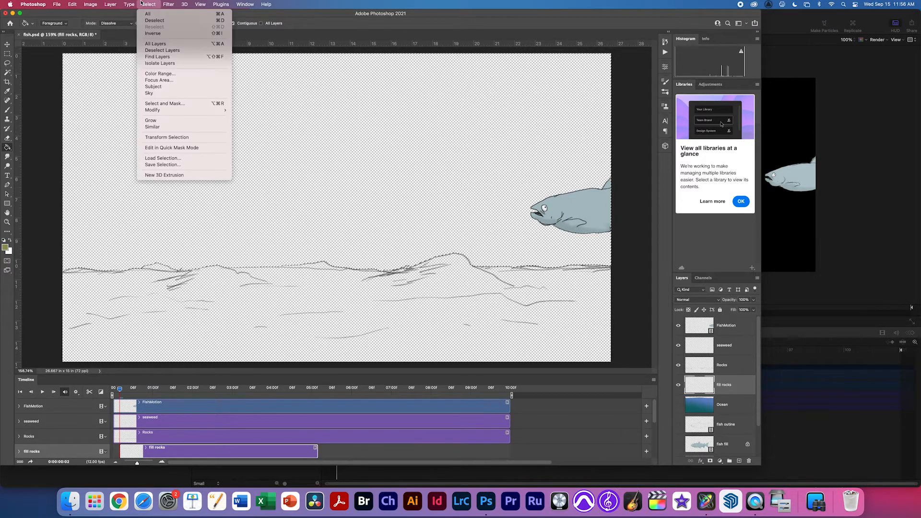
click(152, 33)
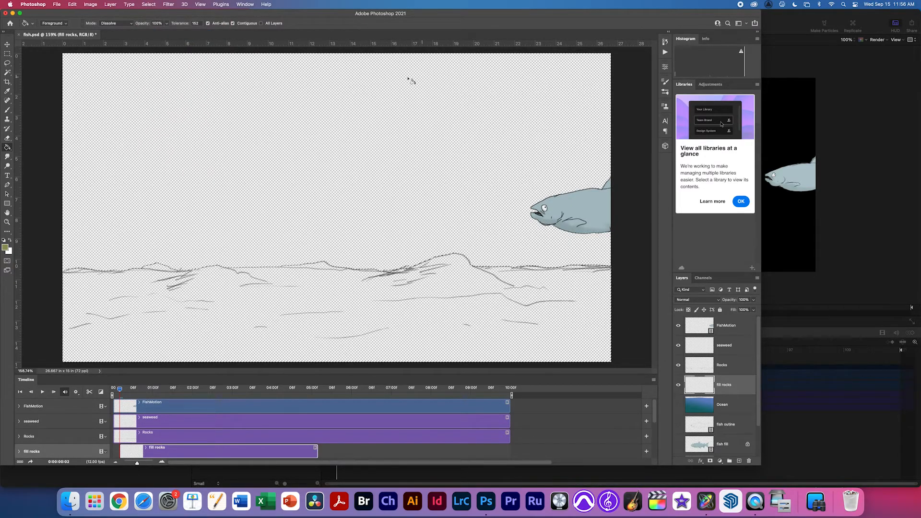
click(342, 307)
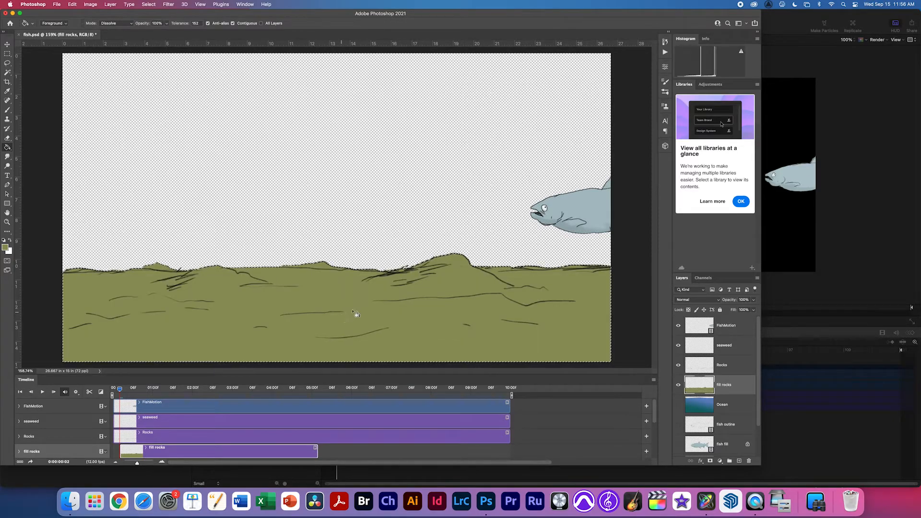
mouse_move(415, 270)
alt+mouse_down()
mouse_move(455, 285)
mouse_move(418, 280)
alt+mouse_up()
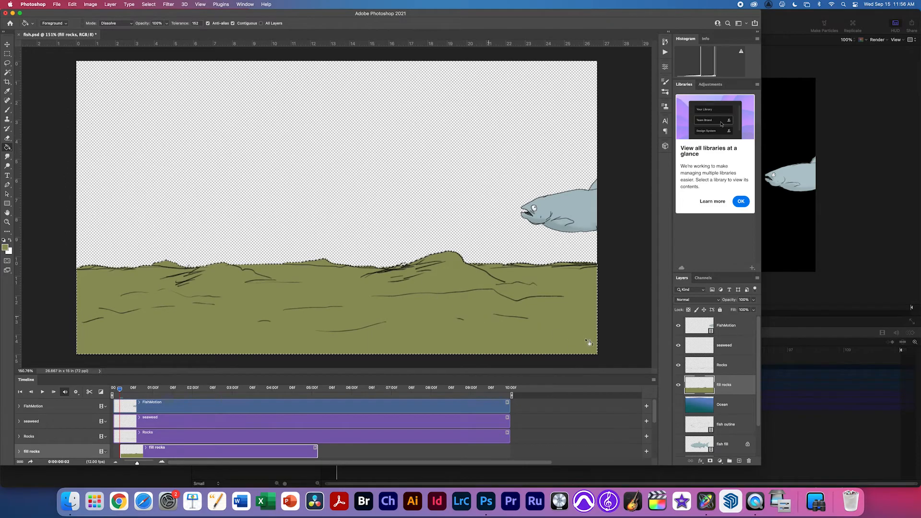
click(679, 404)
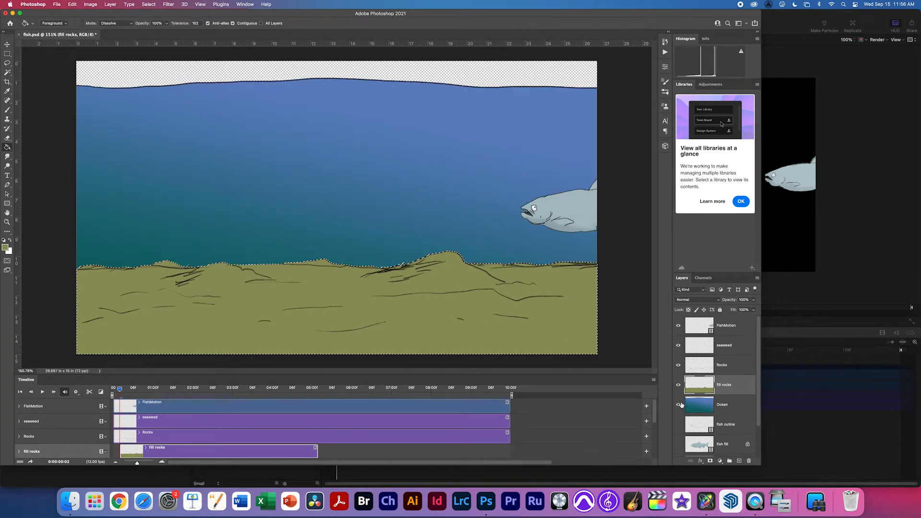
key(super+d)
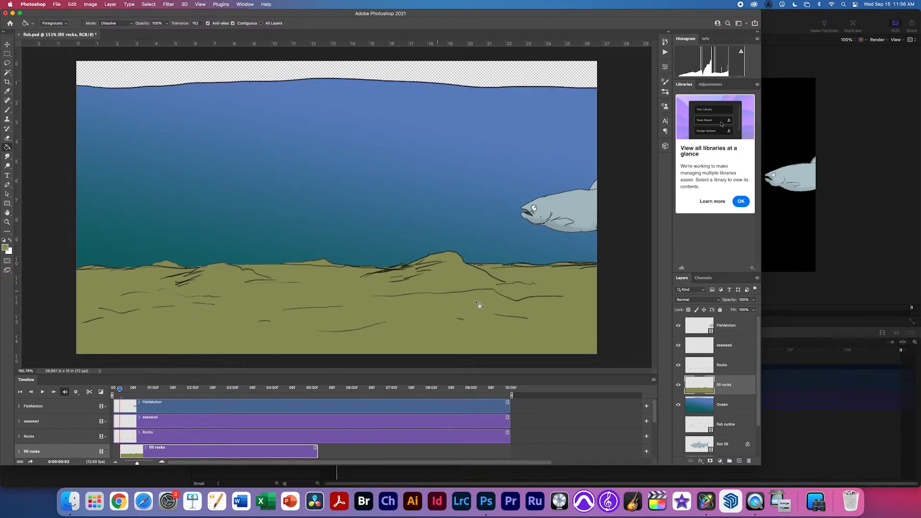
Merge the fill rocks layer into Rocks and move the merged seabed down to the canvas bottom.
key(v)
drag(537, 324, 538, 347)
key(super+z)
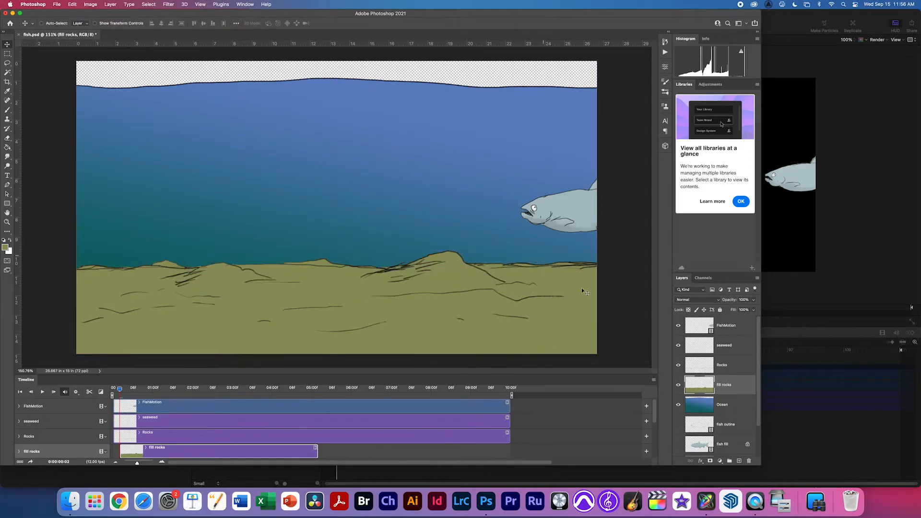
shift+click(701, 368)
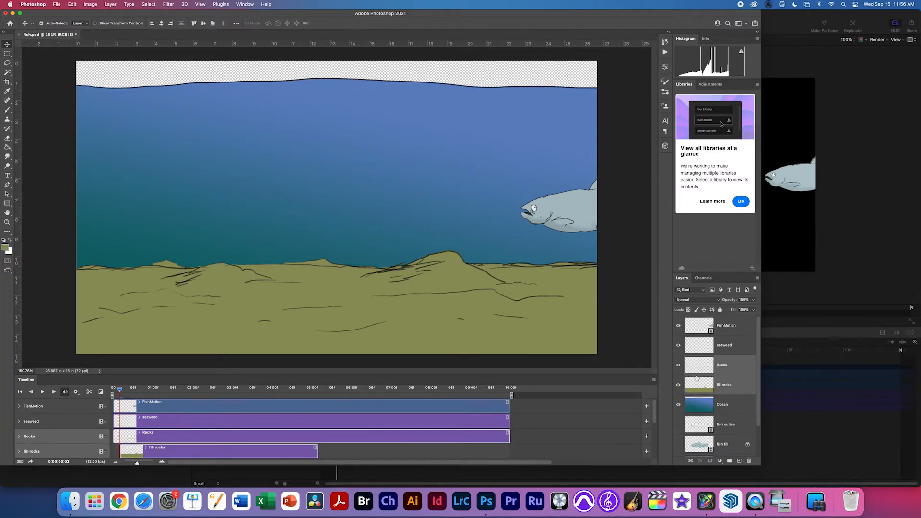
key(ctrl+e)
drag(506, 295, 492, 342)
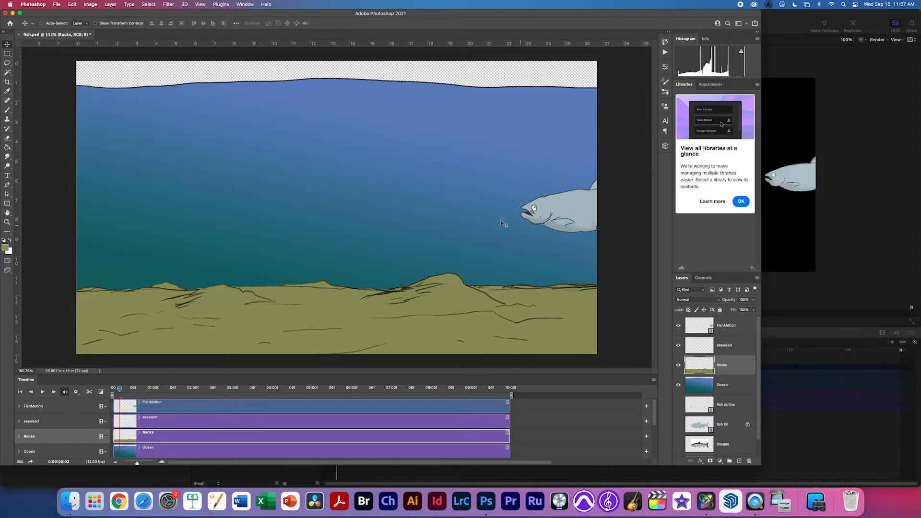
click(707, 351)
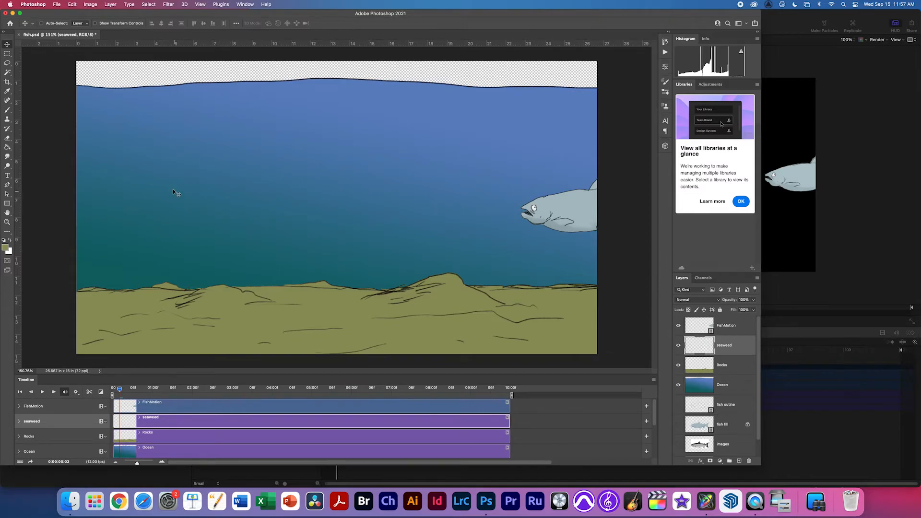
Draw black wavy seaweed stalks and a lower branch rising from the sand on the left.
key(b)
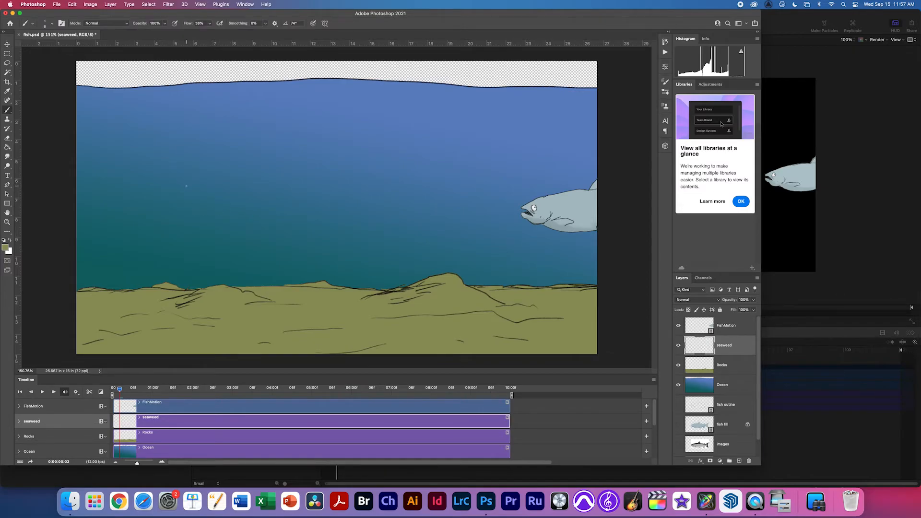
key(d)
mouse_move(177, 139)
mouse_down()
mouse_move(191, 260)
mouse_move(182, 356)
mouse_move(203, 357)
mouse_move(193, 305)
mouse_move(208, 251)
mouse_up()
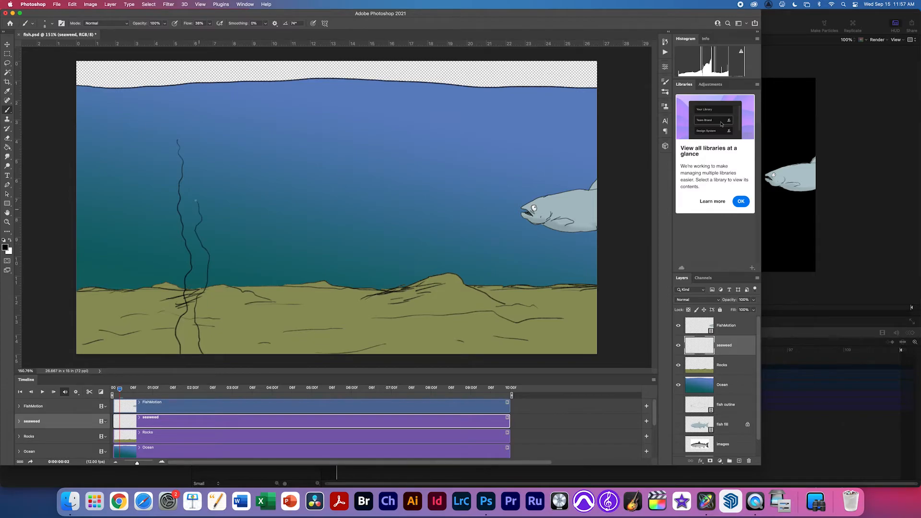
drag(192, 170, 188, 143)
mouse_move(184, 284)
mouse_down()
mouse_move(150, 189)
mouse_move(171, 296)
mouse_up()
mouse_move(204, 339)
mouse_down()
mouse_move(224, 304)
mouse_move(231, 314)
mouse_move(214, 356)
mouse_up()
scroll(197, 340, up, 10)
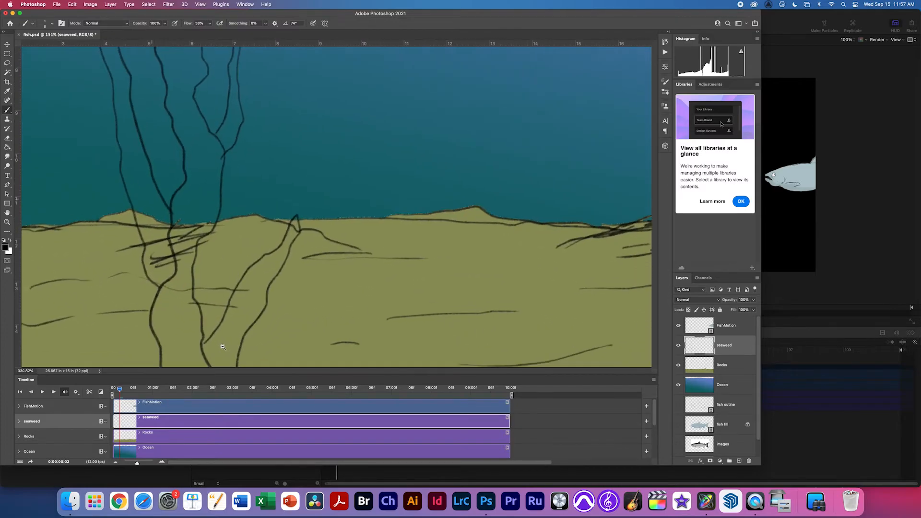
drag(221, 343, 216, 344)
At 100% zoom, draw new seaweed stalks rising from the sand right of centre.
key(super+0)
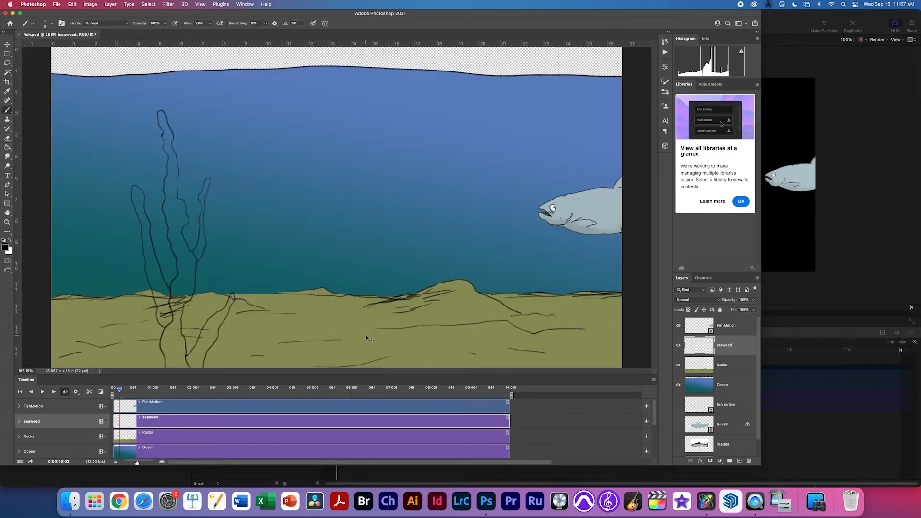
key(super+1)
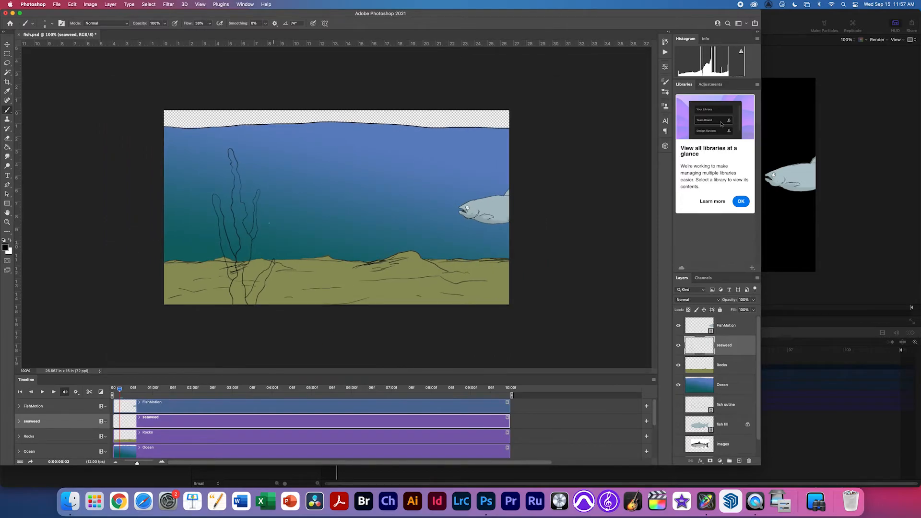
drag(368, 276, 369, 208)
mouse_move(379, 235)
mouse_down()
mouse_move(380, 169)
mouse_move(395, 224)
mouse_move(382, 255)
mouse_up()
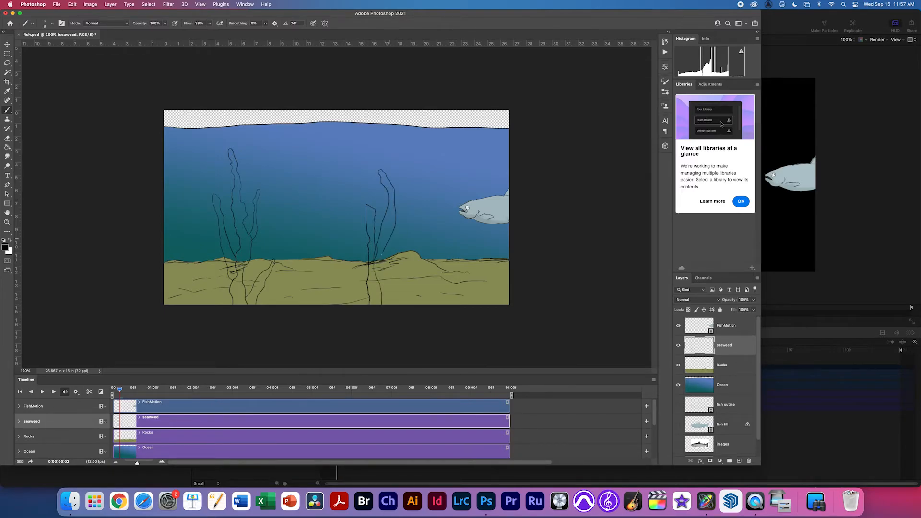
drag(353, 248, 356, 275)
Hide the Ocean and Rocks layers, erase a stroke's end hook, and add a lower-edge stroke.
key(e)
scroll(372, 278, up, 10)
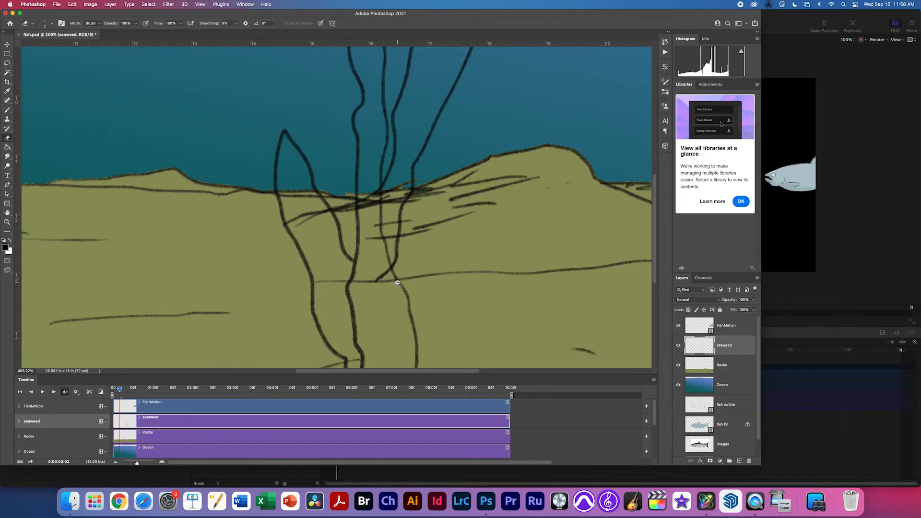
click(678, 384)
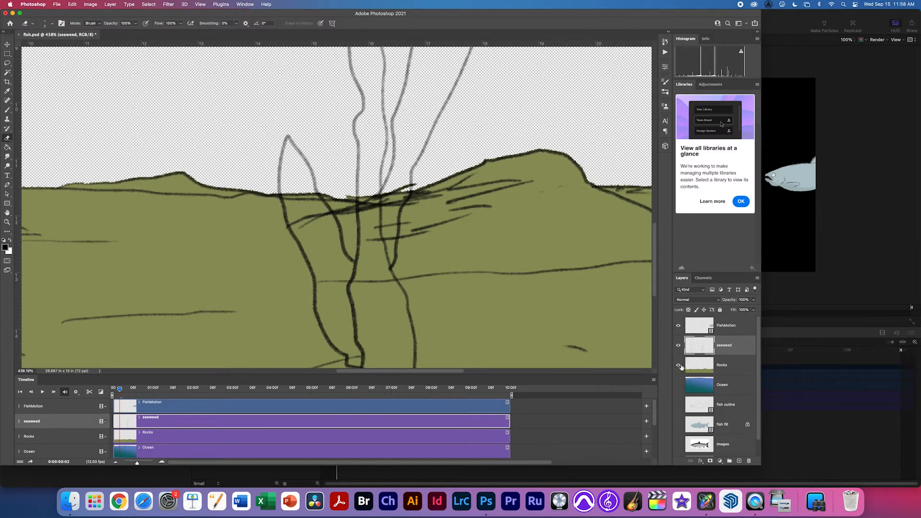
click(678, 367)
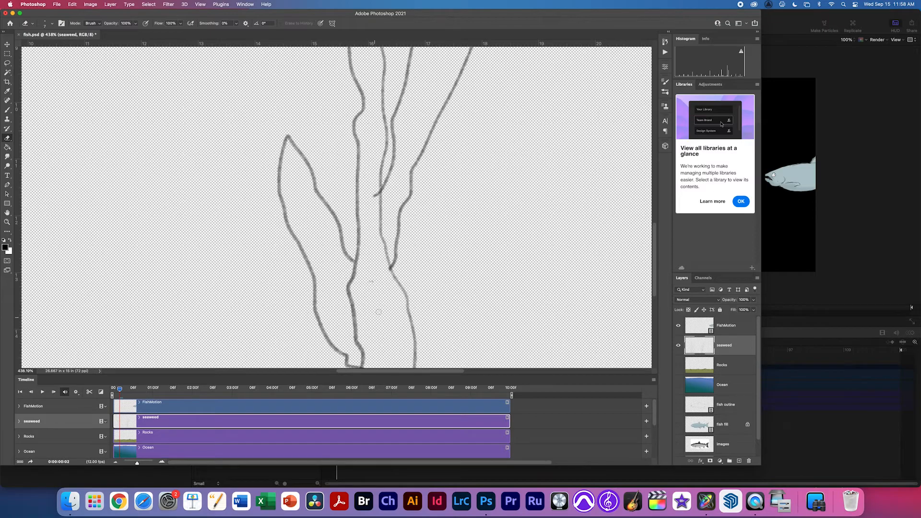
click(374, 196)
key(b)
drag(407, 302, 417, 356)
Add short strokes at the seaweed base and close the gap at the right leaf's base.
key(super+minus)
key(super+minus)
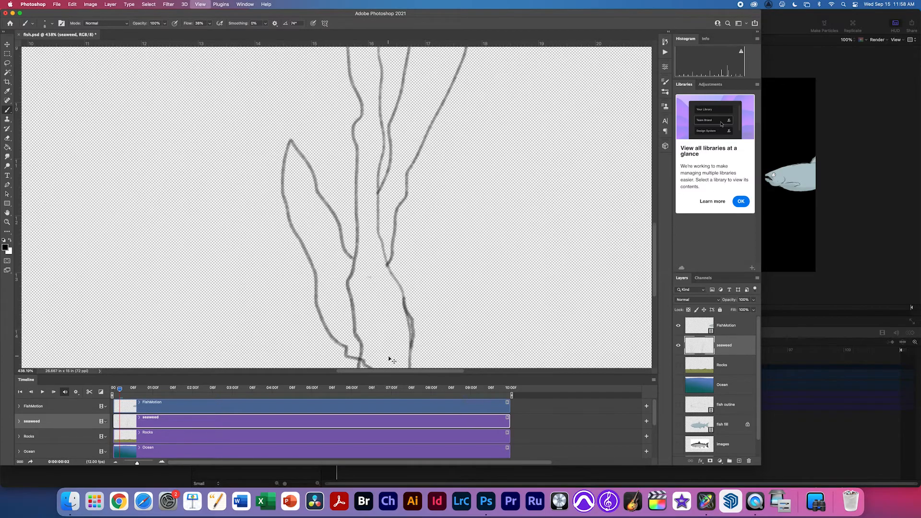
key(e)
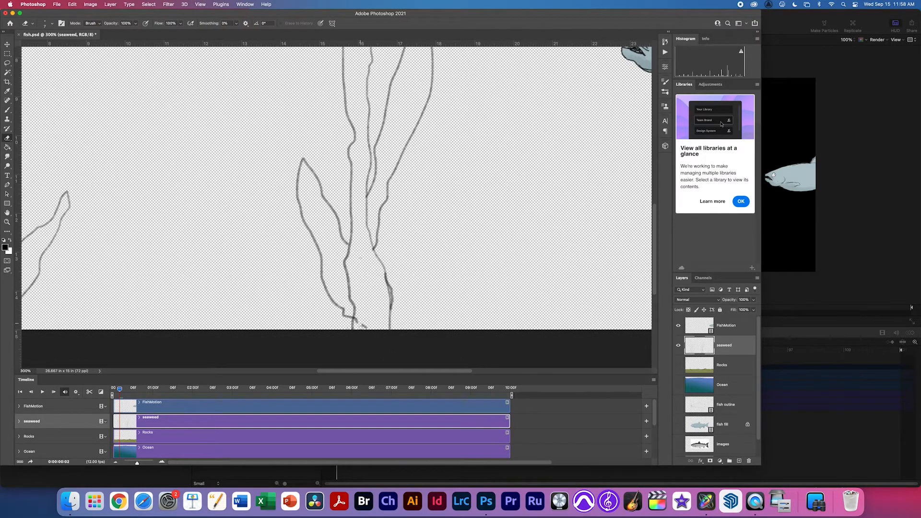
key(b)
drag(356, 316, 364, 330)
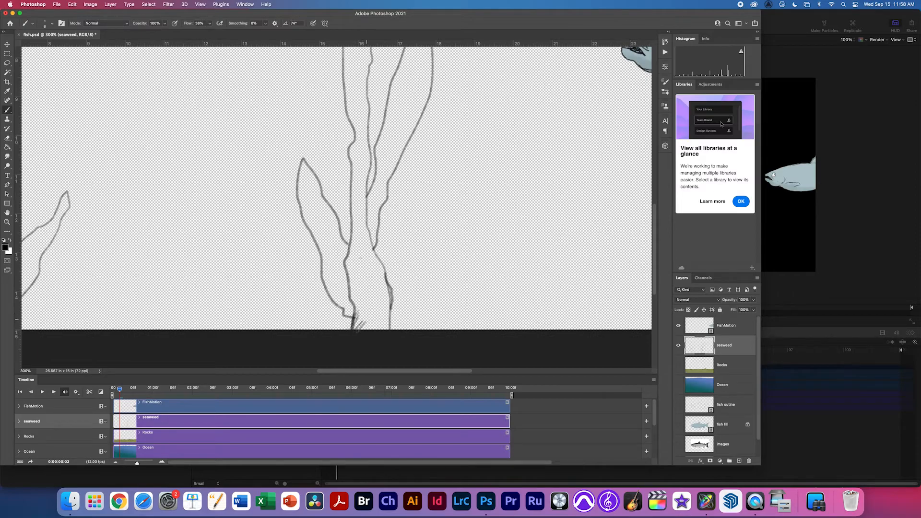
drag(347, 278, 342, 290)
drag(381, 191, 375, 226)
drag(378, 189, 367, 231)
drag(372, 219, 371, 248)
scroll(379, 215, left, 10)
Erase stray and overlapping pieces of the left seaweed outline.
key(e)
drag(277, 306, 272, 308)
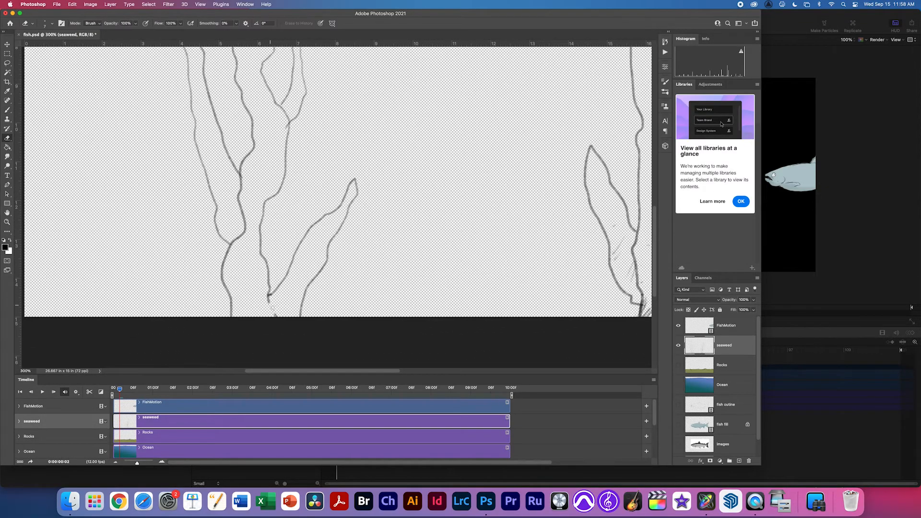
mouse_move(234, 252)
mouse_down()
mouse_move(245, 229)
mouse_move(237, 195)
mouse_up()
scroll(247, 212, up, 3)
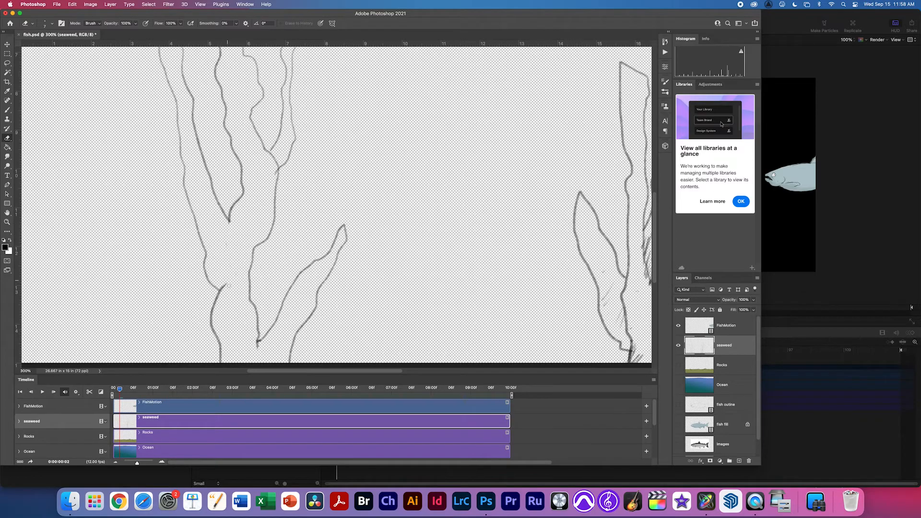
scroll(251, 212, up, 5)
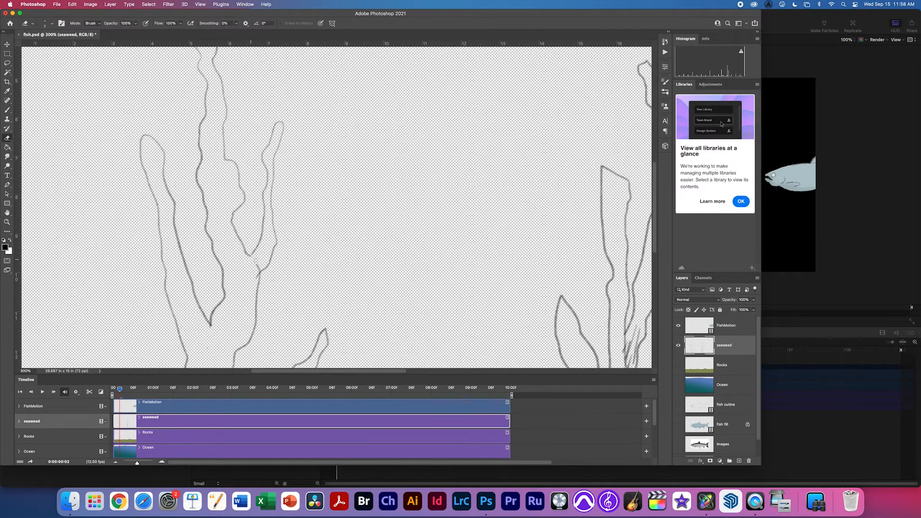
drag(258, 269, 257, 276)
scroll(252, 256, up, 10)
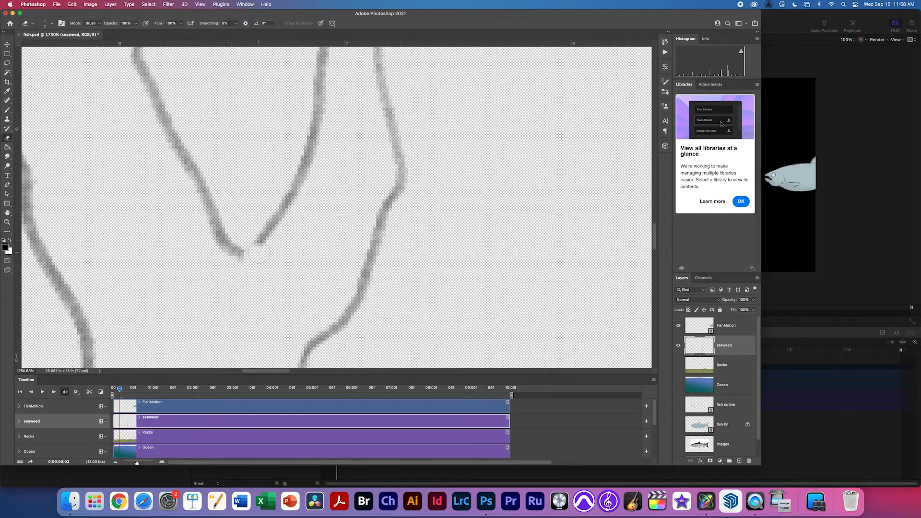
Outline the left side of the right seaweed and extend its tip upward.
key(b)
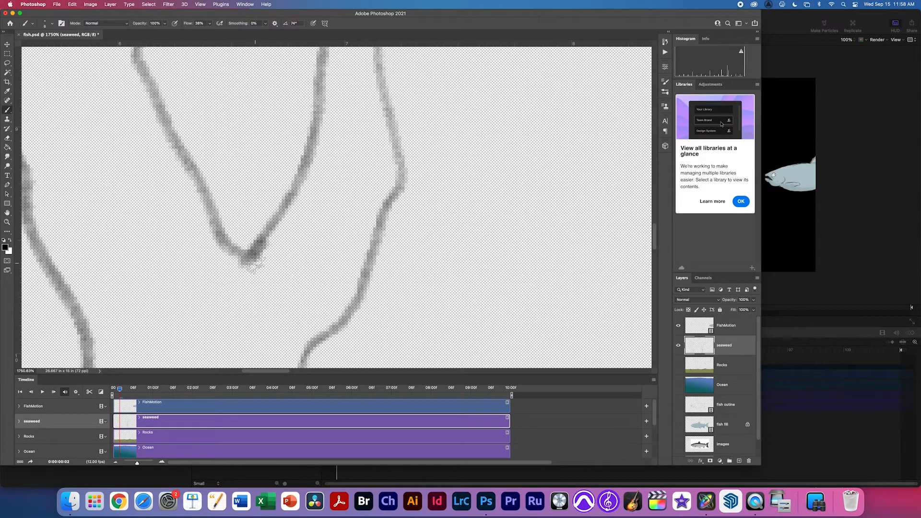
scroll(245, 273, down, 10)
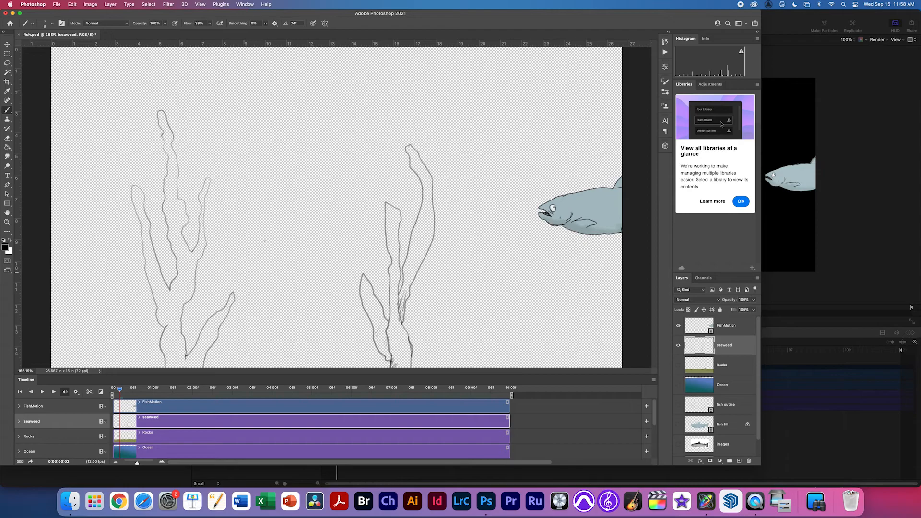
key(e)
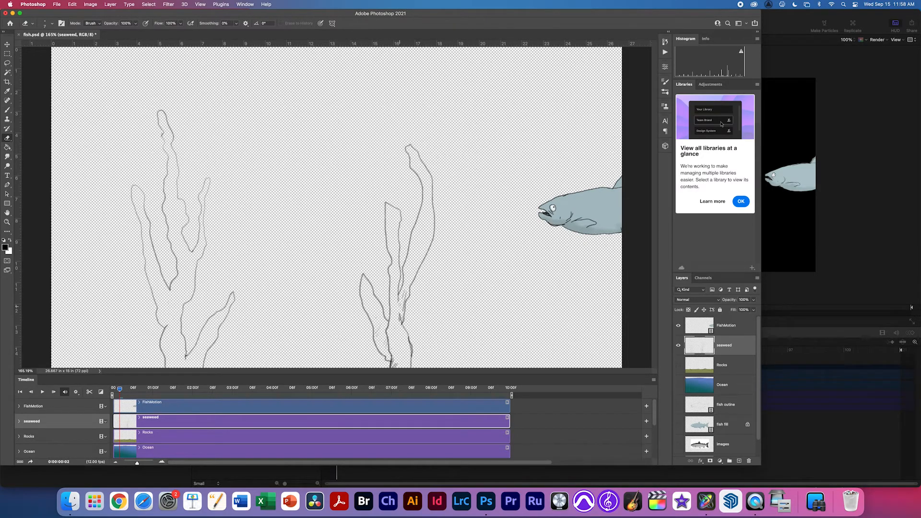
key(b)
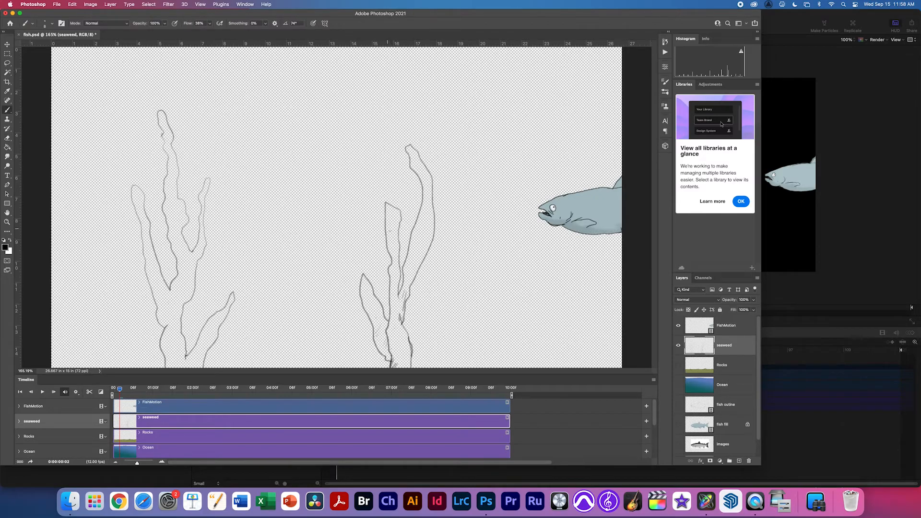
drag(383, 229, 375, 177)
drag(420, 136, 423, 138)
key(e)
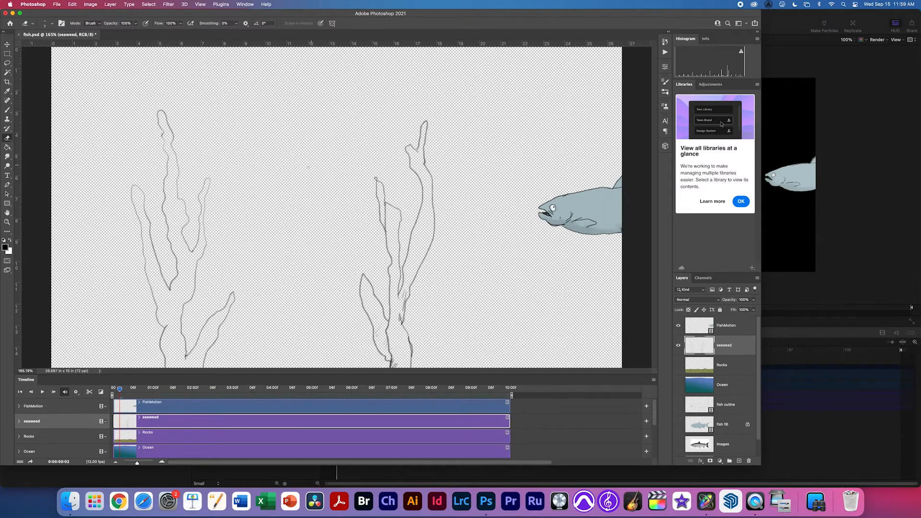
Magic-wand select the empty area around the seaweed and add a 'fill seaweed' layer below seaweed.
key(w)
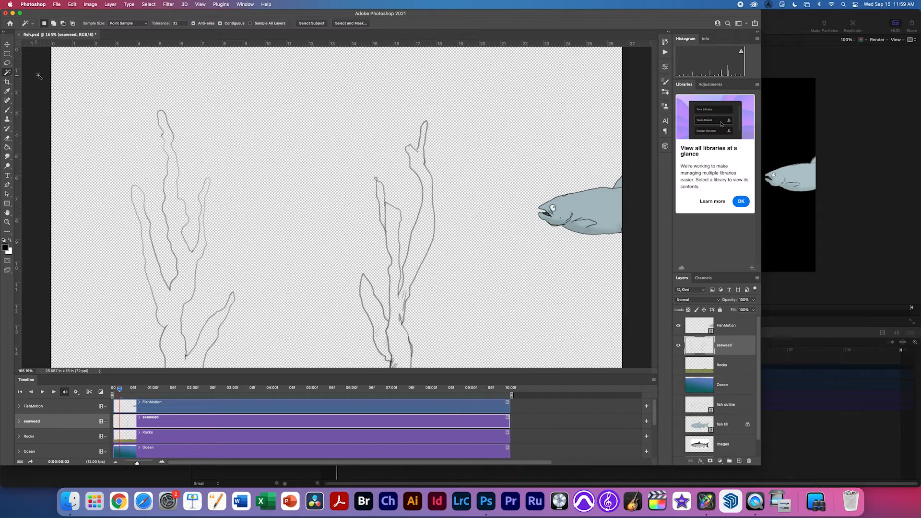
click(305, 122)
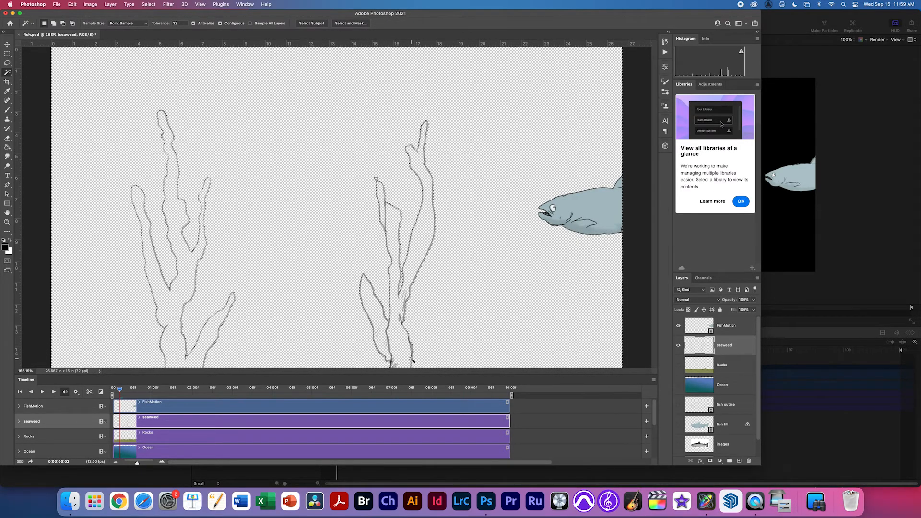
click(739, 461)
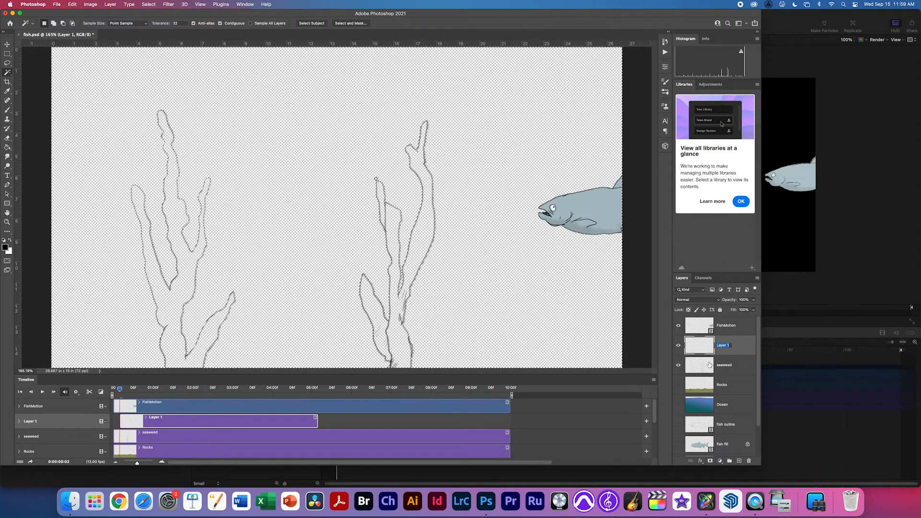
key(BackSpace)
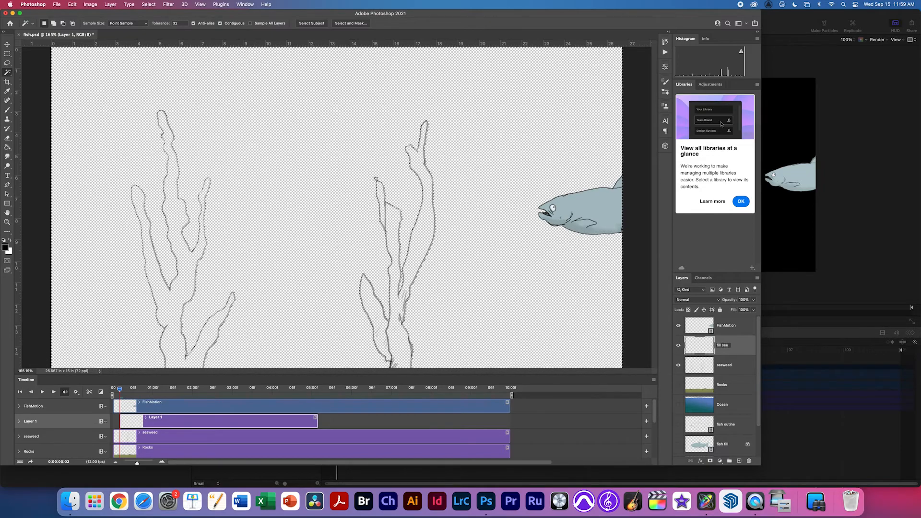
text(fill seaweed)
key(Return)
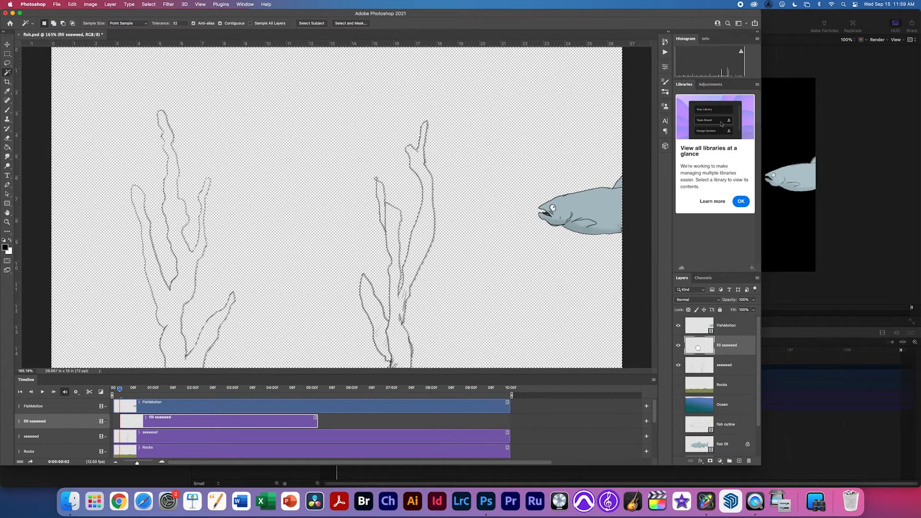
drag(696, 346, 696, 372)
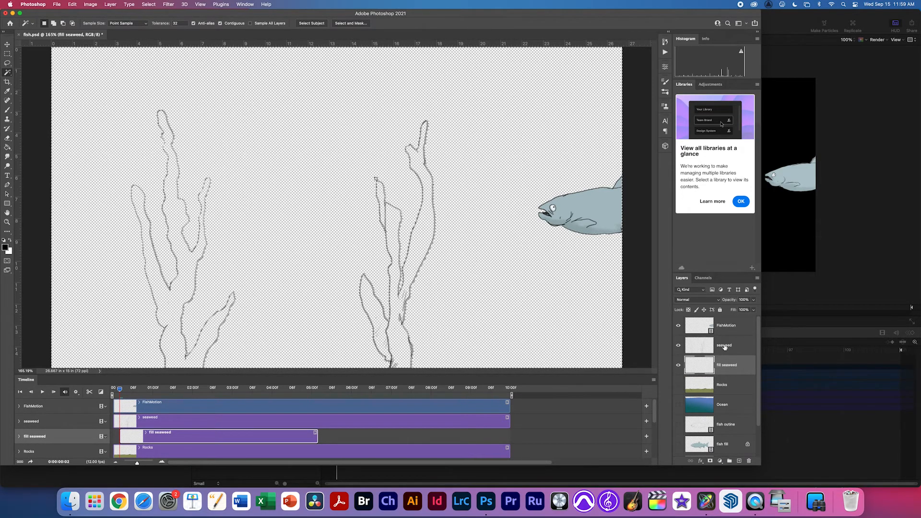
key(g)
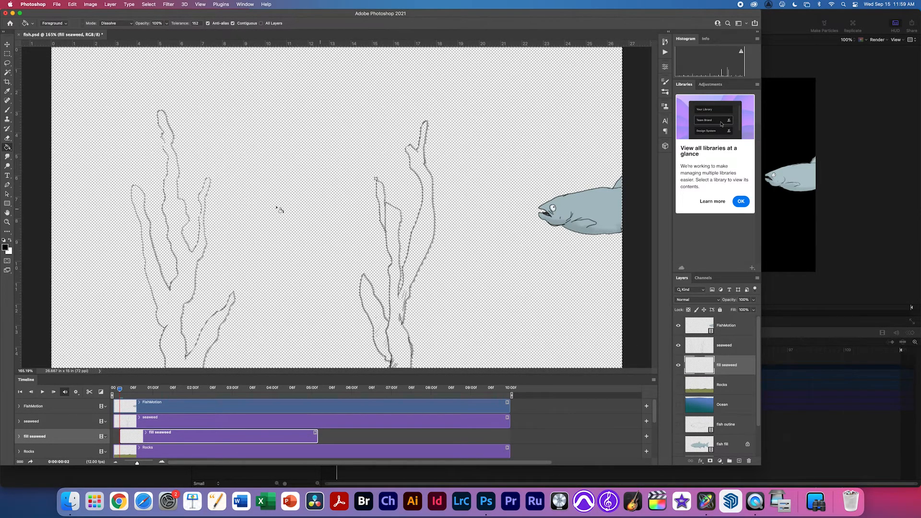
Set the foreground colour to pale olive #afb788 and bucket-fill the selected area with it.
click(7, 248)
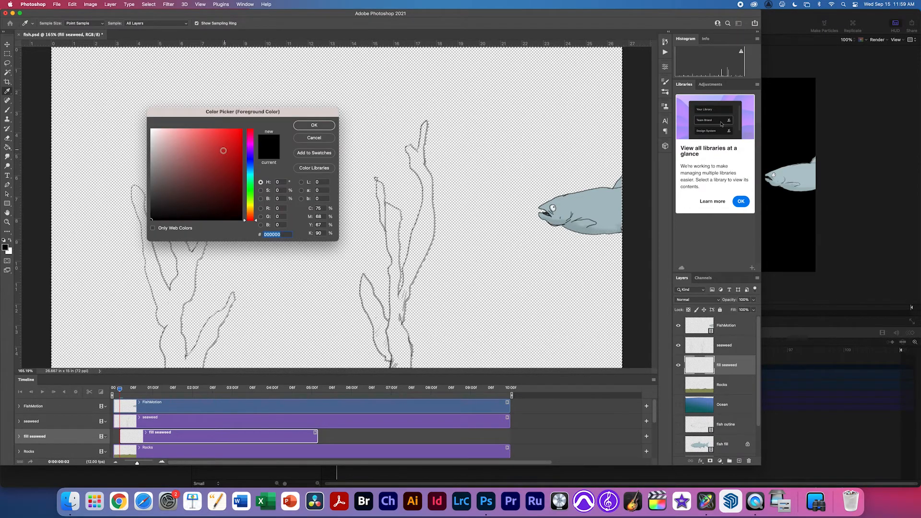
drag(254, 190, 254, 202)
click(187, 170)
drag(187, 170, 174, 154)
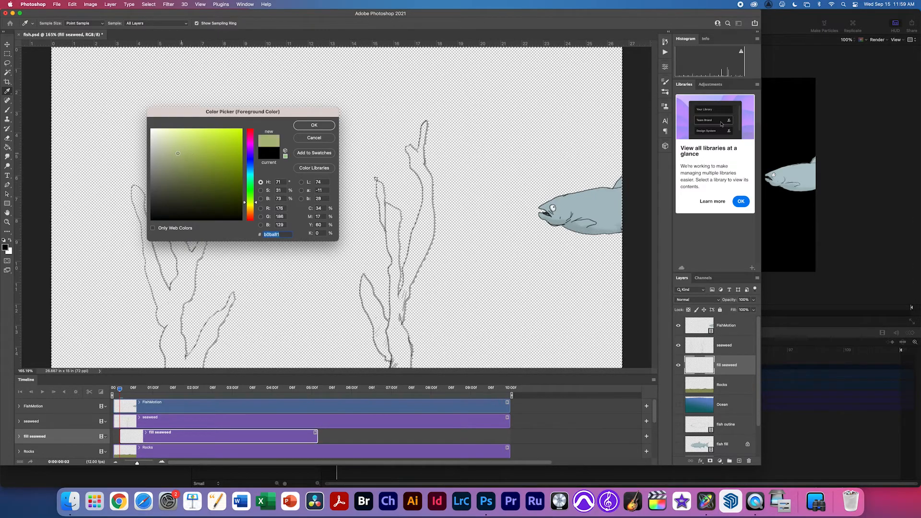
click(314, 125)
click(427, 263)
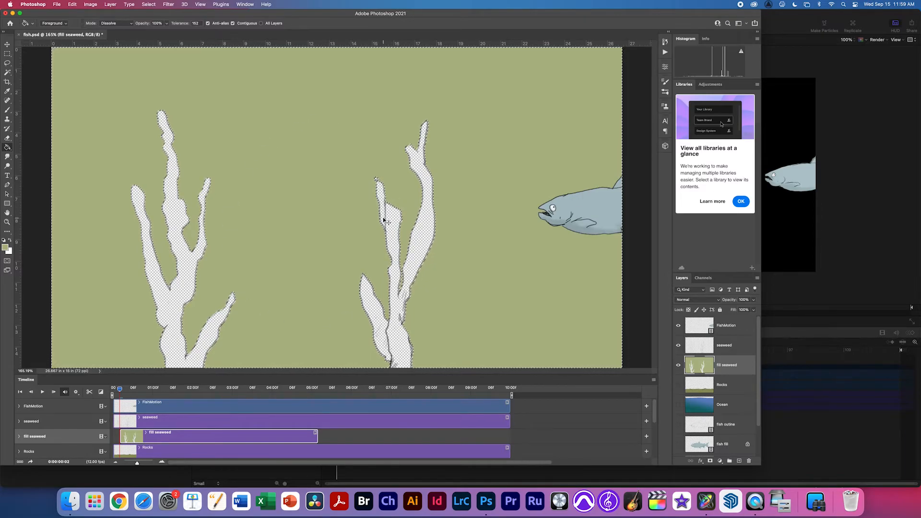
Undo the surround fill, invert the selection, fill both seaweed shapes pale green, then select the seaweed layer.
key(super+z)
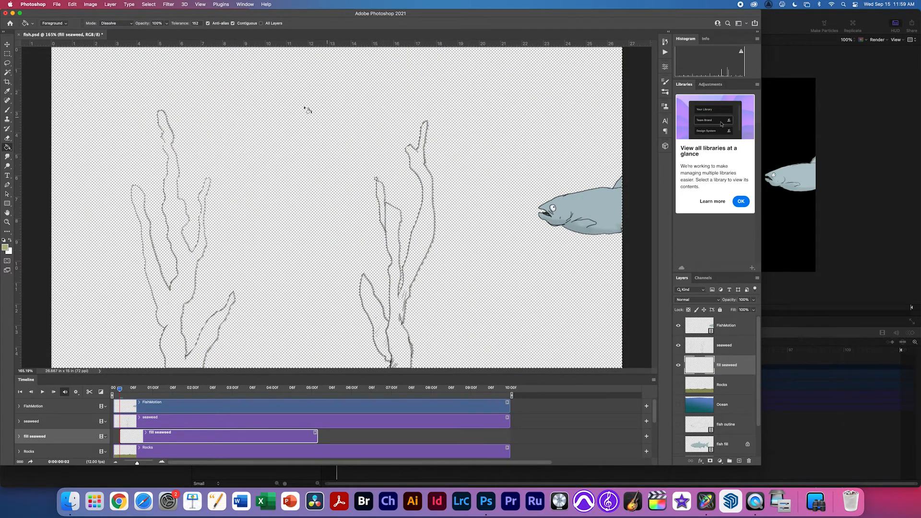
click(149, 5)
click(156, 35)
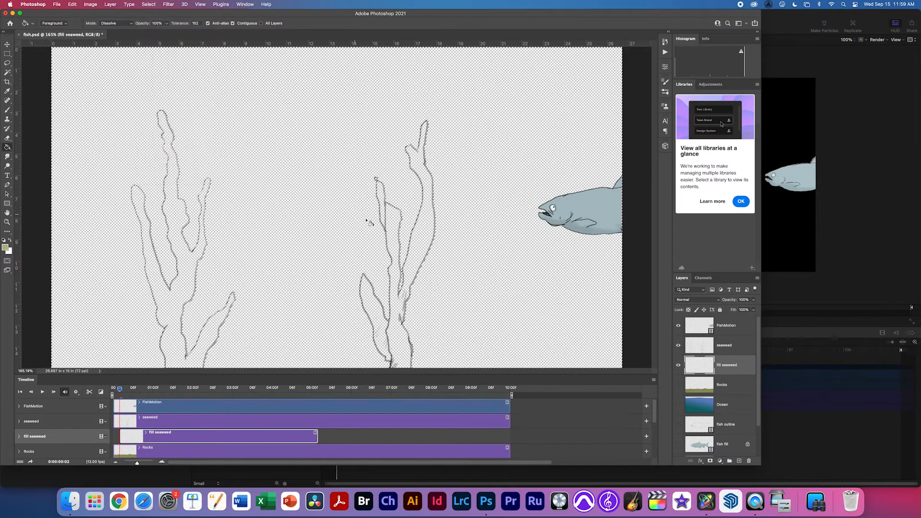
click(441, 287)
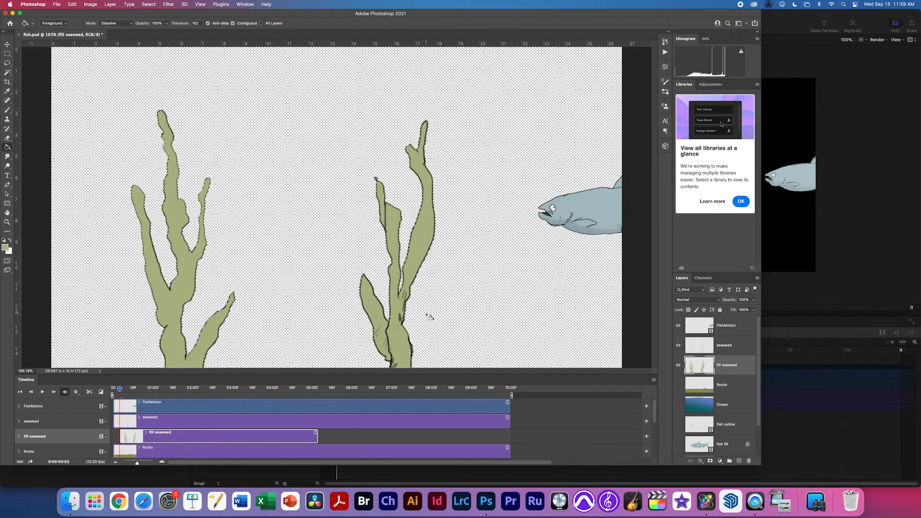
click(704, 348)
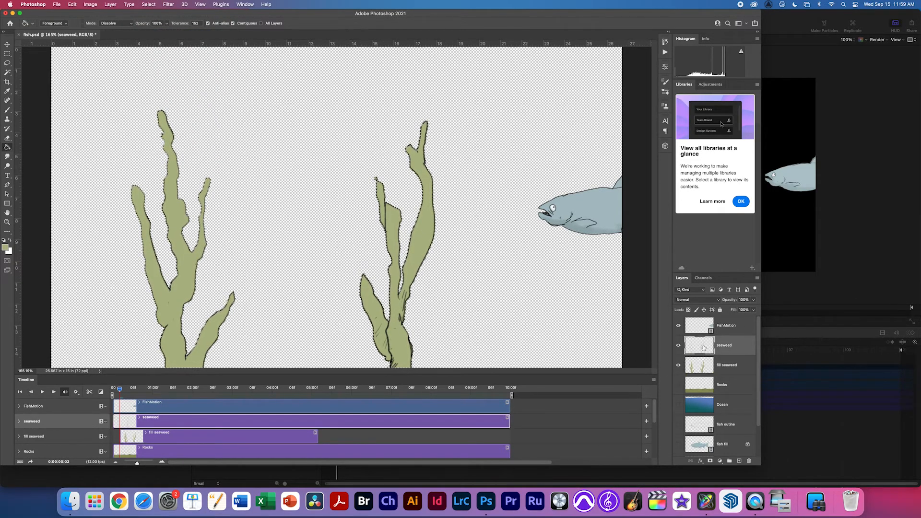
key(b)
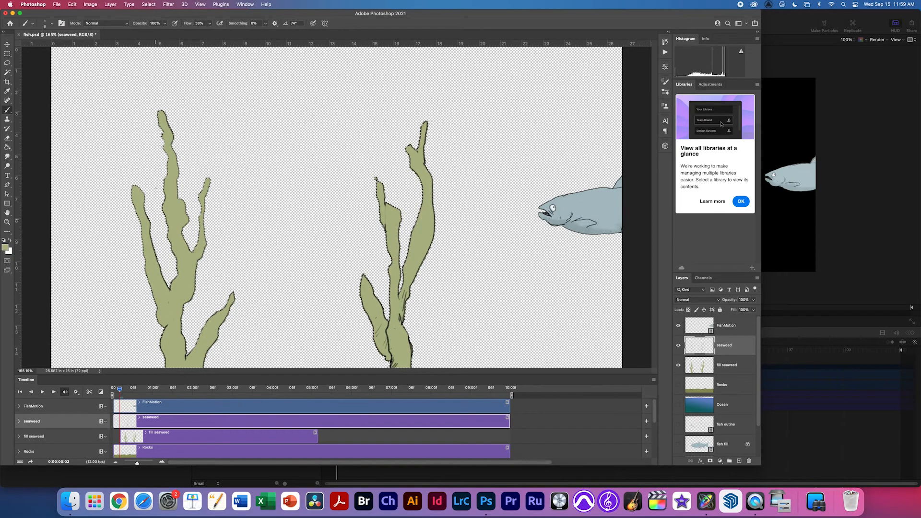
Show Rocks and Ocean, start the fill seaweed clip at frame zero, deselect and save.
click(679, 386)
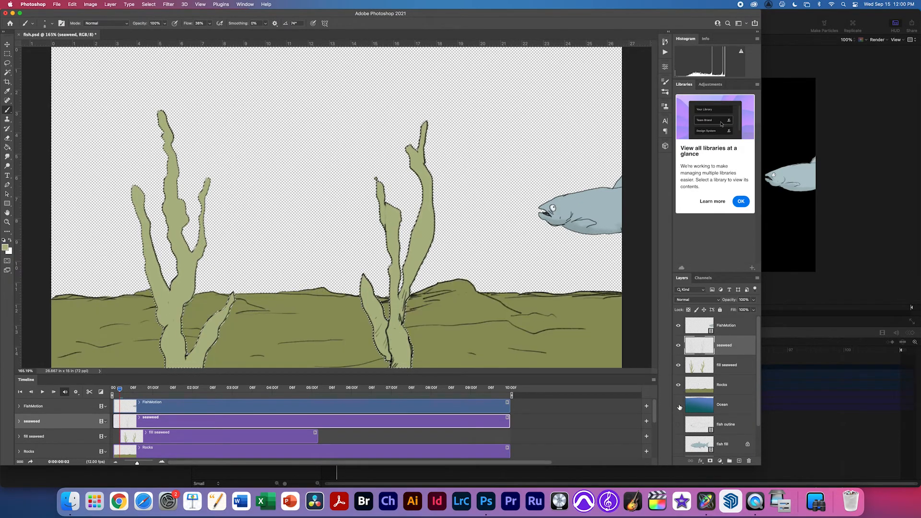
click(679, 405)
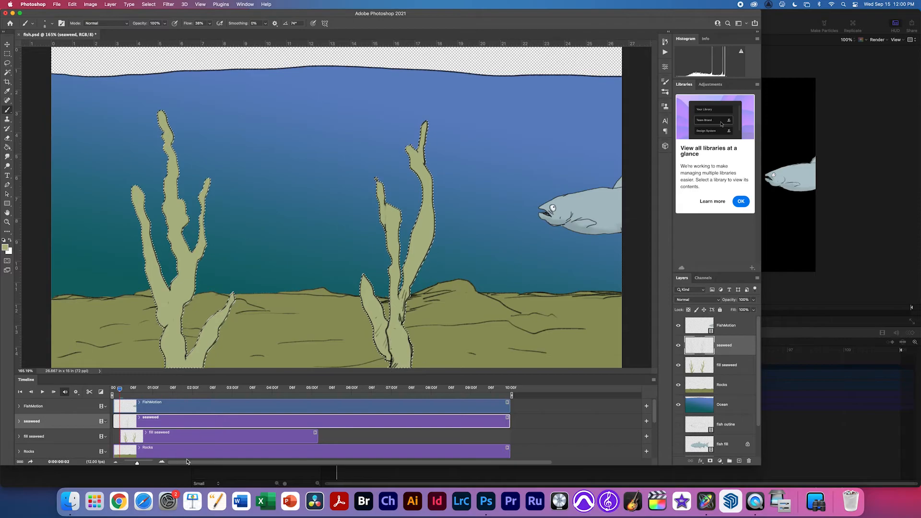
drag(289, 436, 509, 440)
key(super+d)
key(super+s)
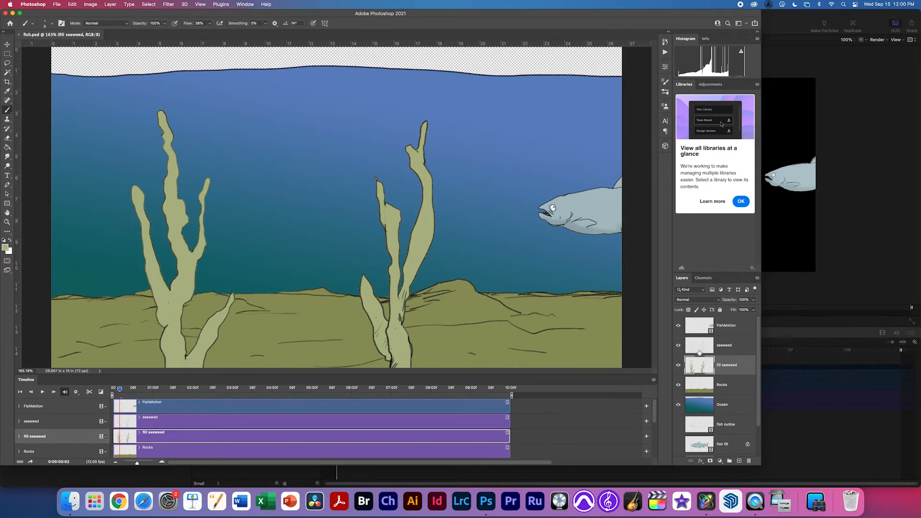
Select the seaweed and fill seaweed layers together, hiding FishMotion along the way.
shift+click(703, 409)
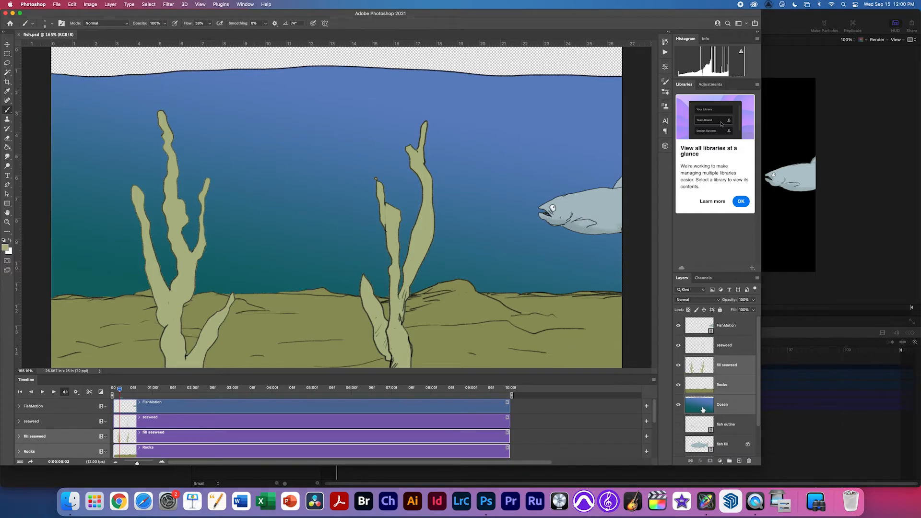
click(678, 345)
click(678, 325)
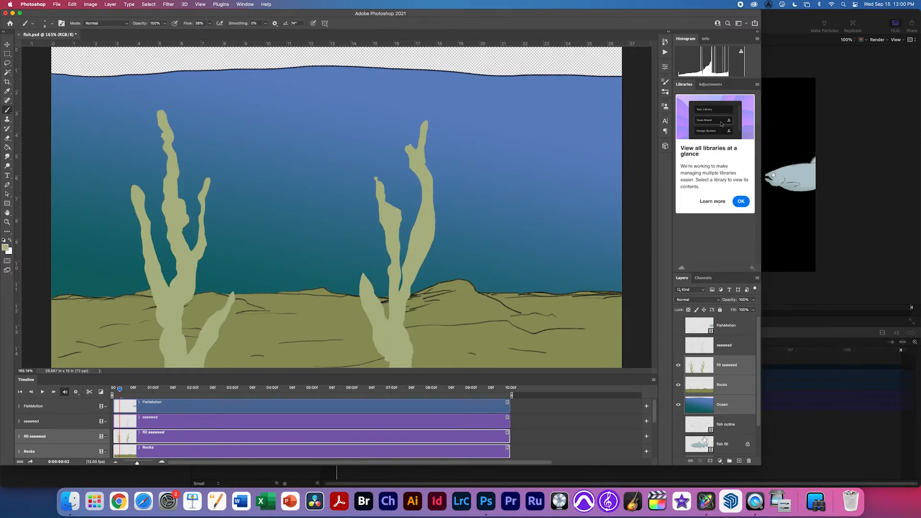
scroll(757, 428, down, 2)
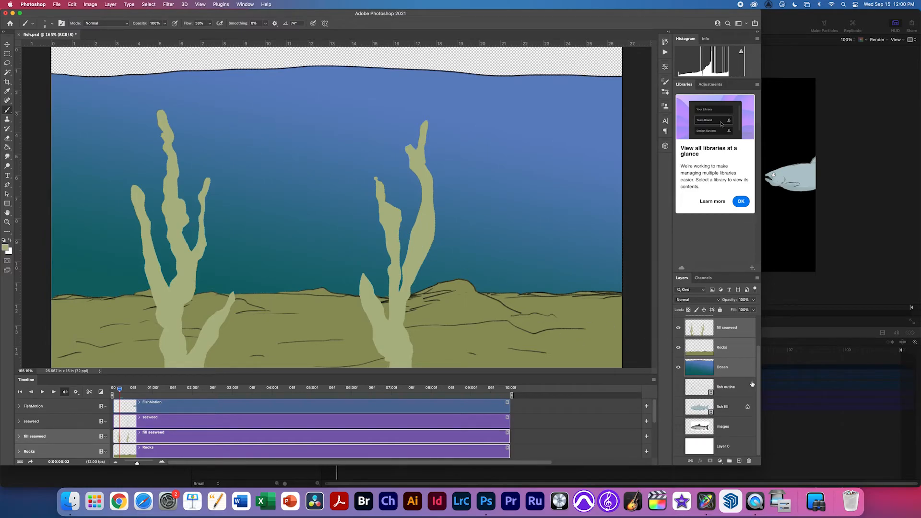
scroll(761, 383, up, 2)
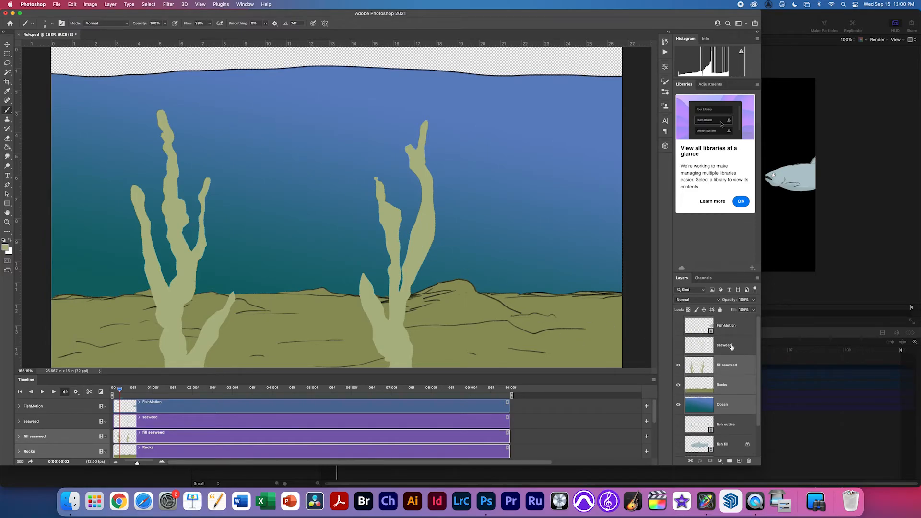
click(731, 346)
click(682, 347)
click(682, 347)
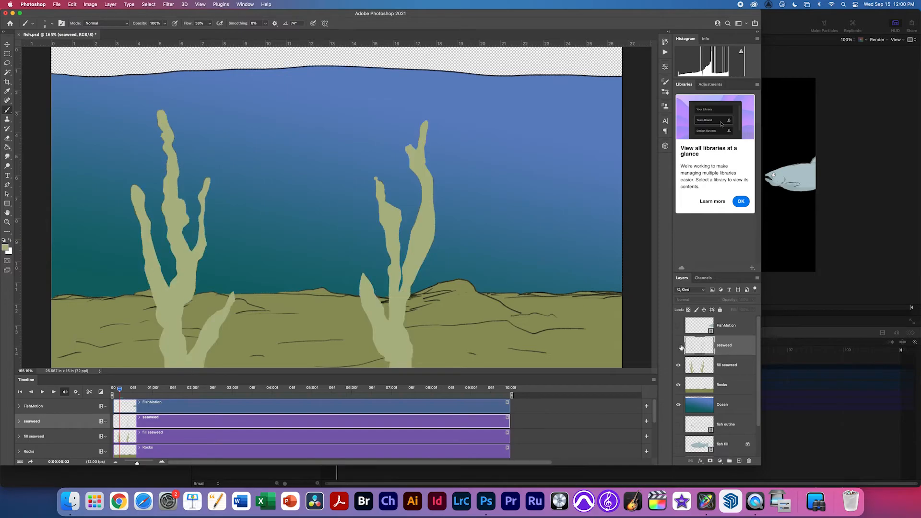
click(681, 347)
shift+click(703, 358)
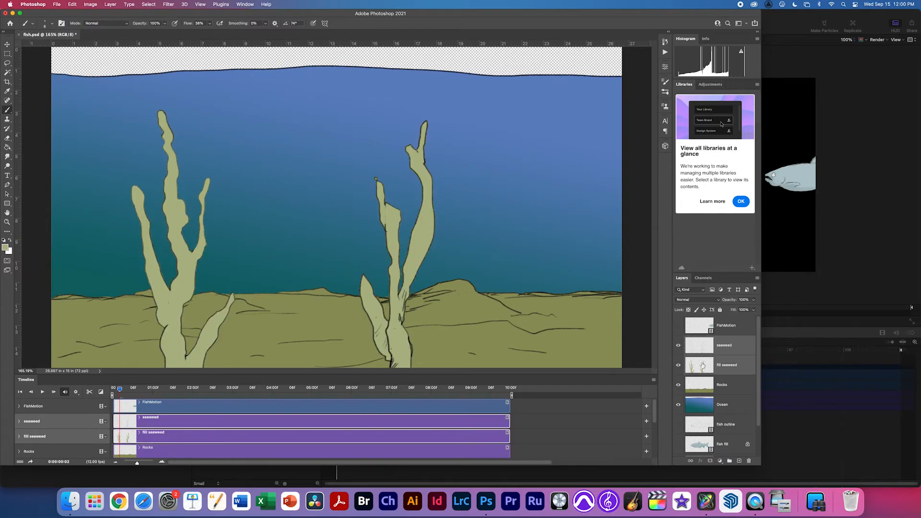
Merge fill seaweed into the seaweed layer and toggle seaweed and Rocks visibility to check.
key(ctrl+e)
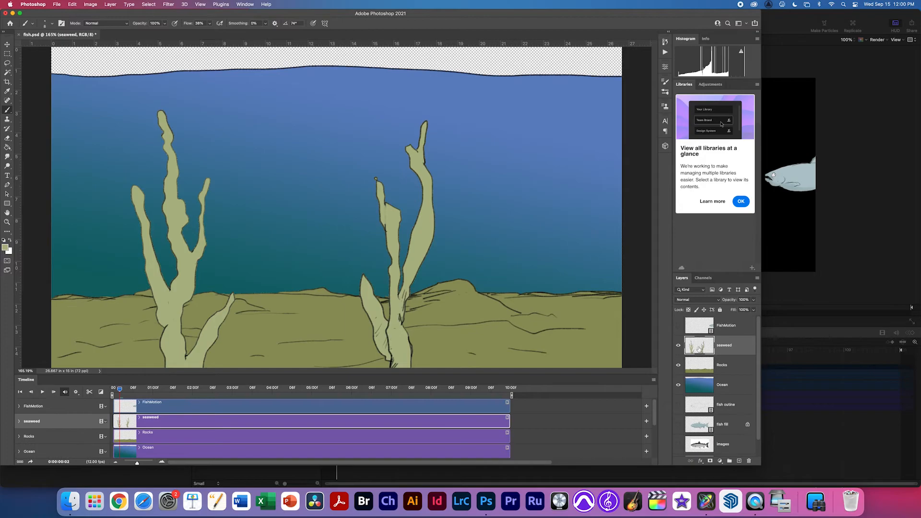
click(678, 348)
click(678, 349)
click(677, 366)
click(677, 366)
click(705, 372)
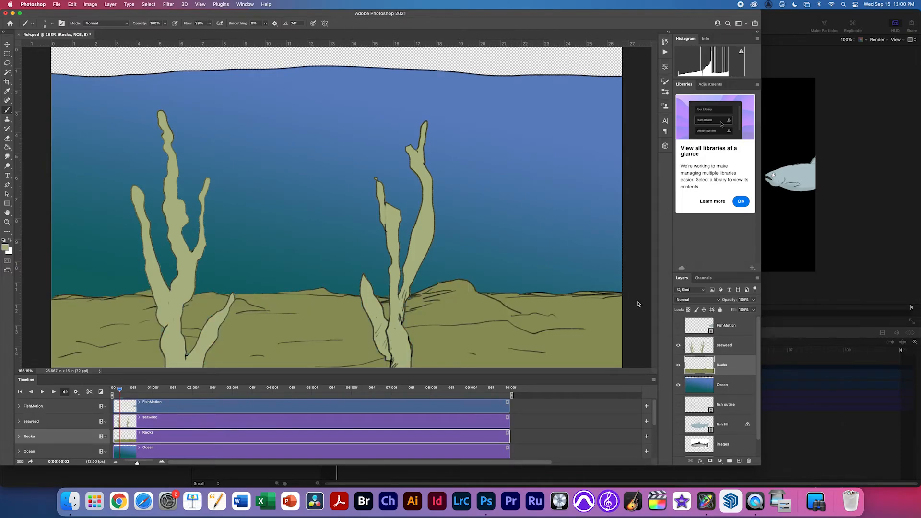
Show FishMotion and move the seaweed layer above it, previewing playback before and after.
click(678, 325)
key(space)
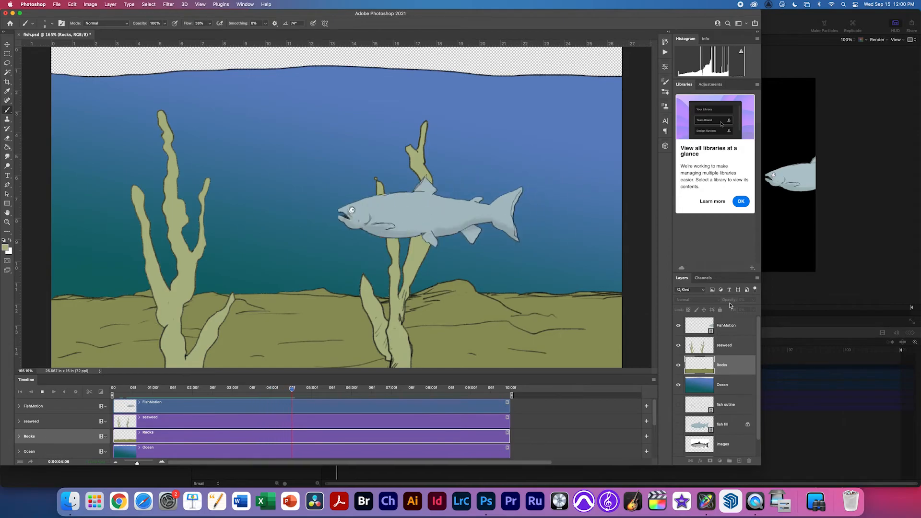
key(space)
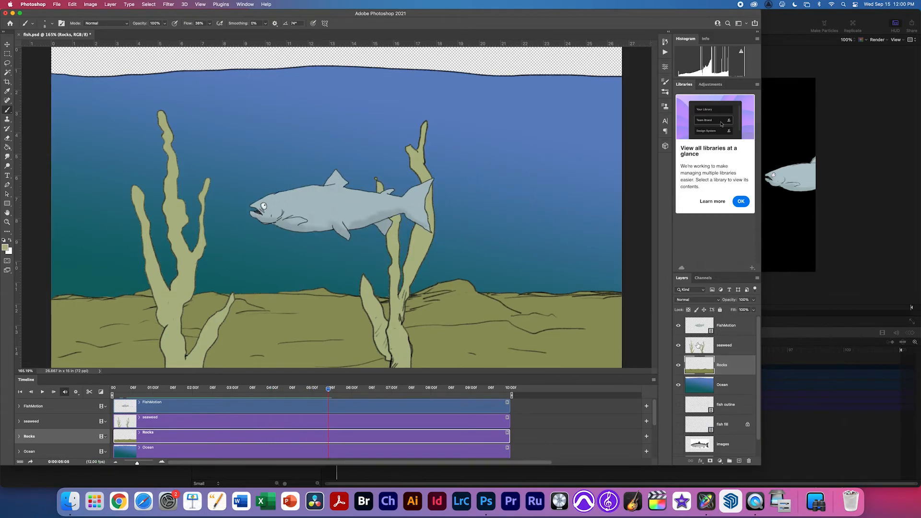
drag(700, 350, 709, 324)
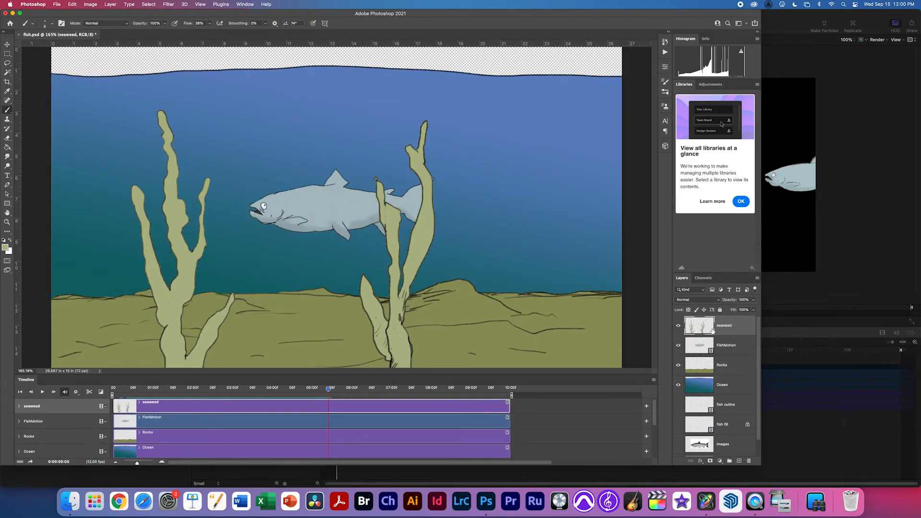
key(space)
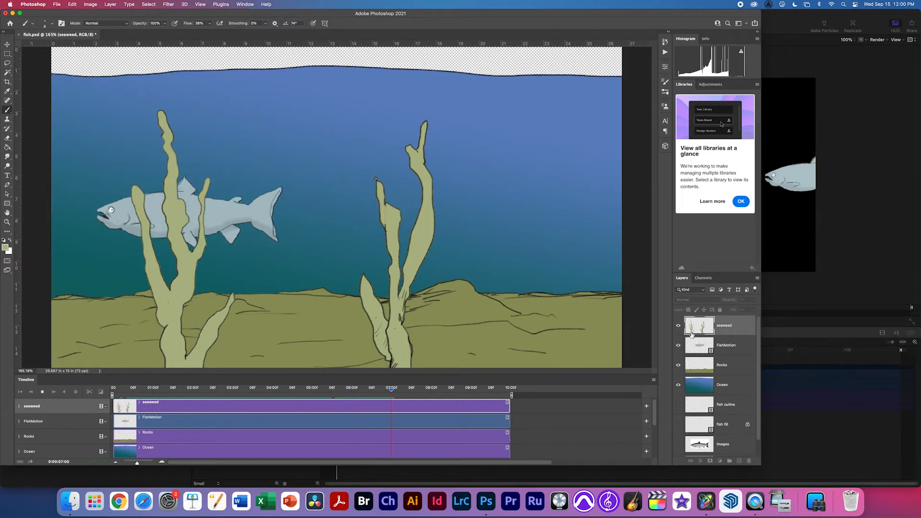
key(space)
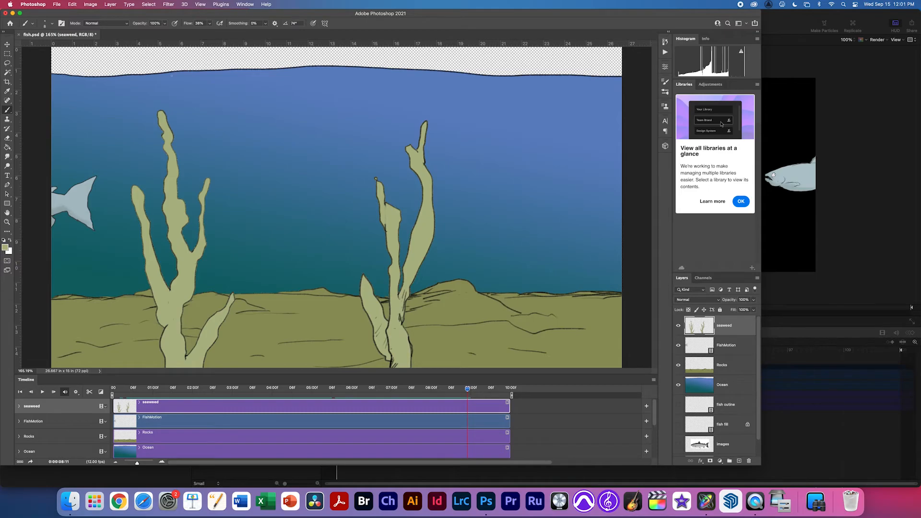
Save fish.psd, then switch over to Motion's fishMotion project.
key(super+s)
click(57, 4)
click(57, 4)
click(56, 5)
mouse_move(72, 5)
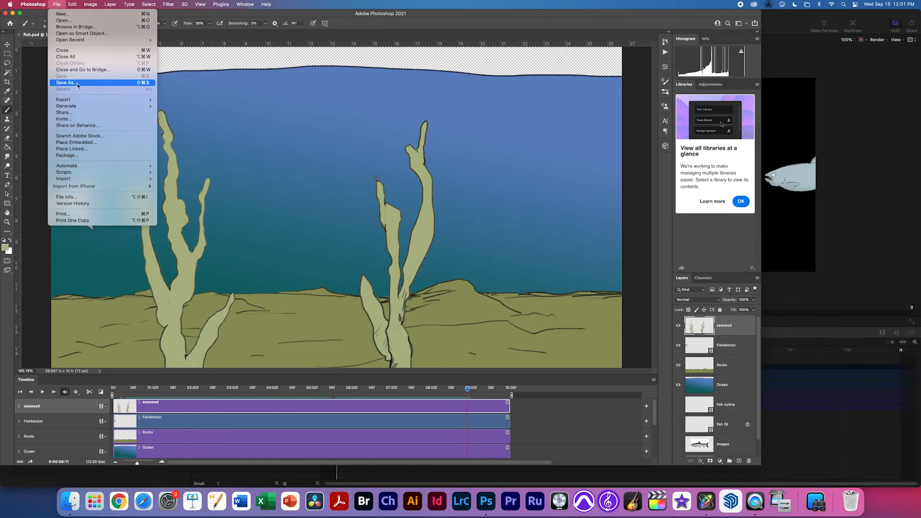
click(430, 207)
key(super+Tab)
key(super+Tab)
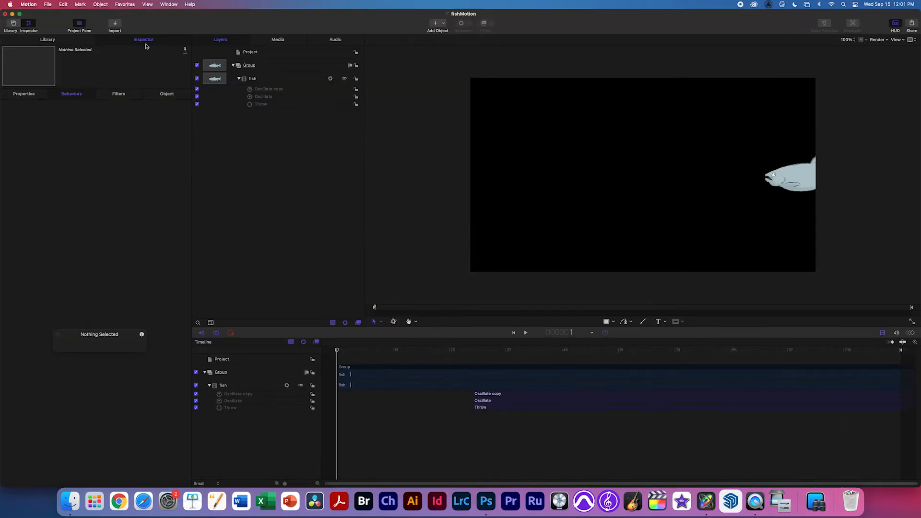
Choose fish.psd in the file browser for import.
click(116, 26)
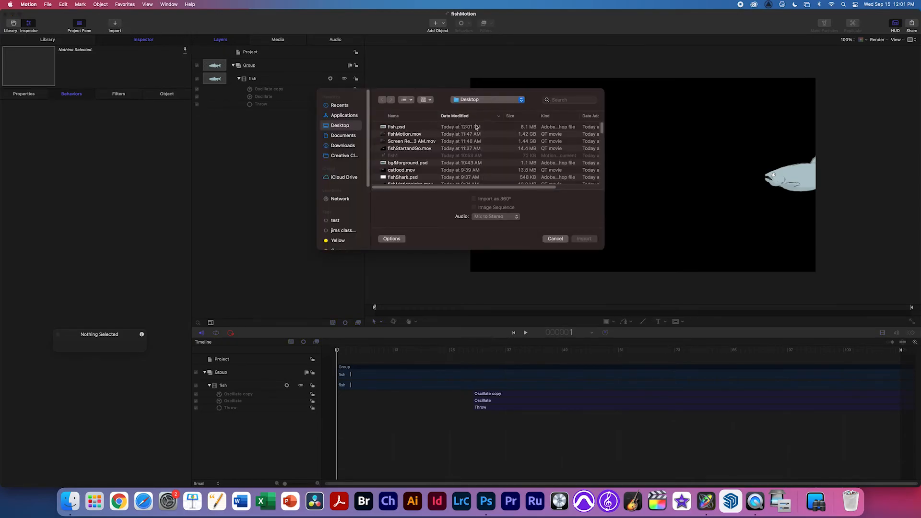
click(415, 128)
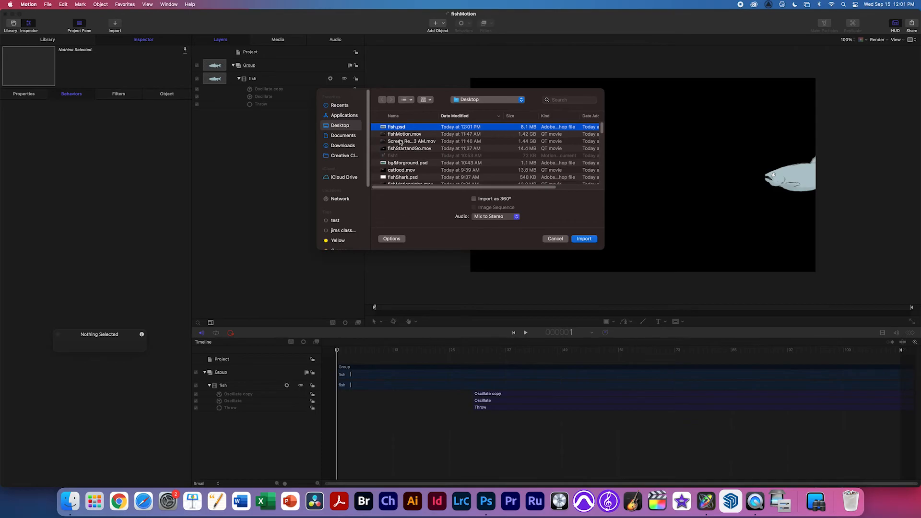
click(581, 240)
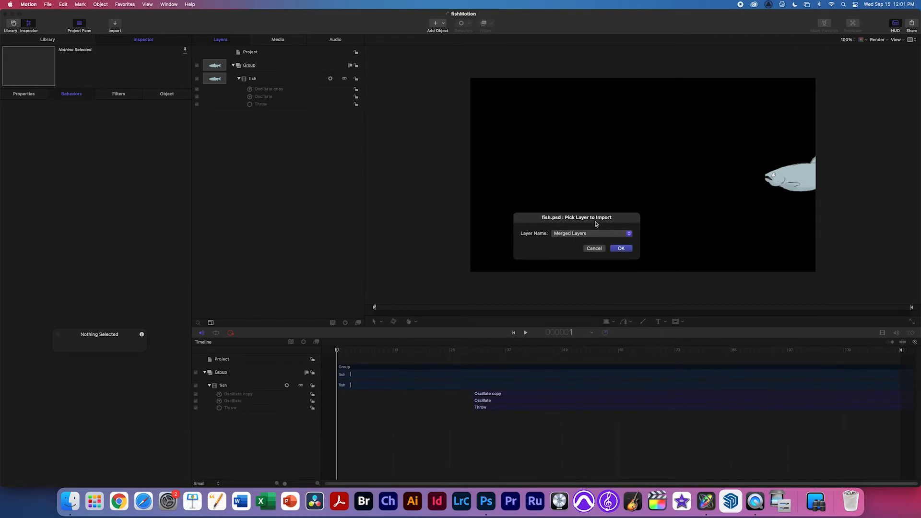
drag(595, 223, 489, 211)
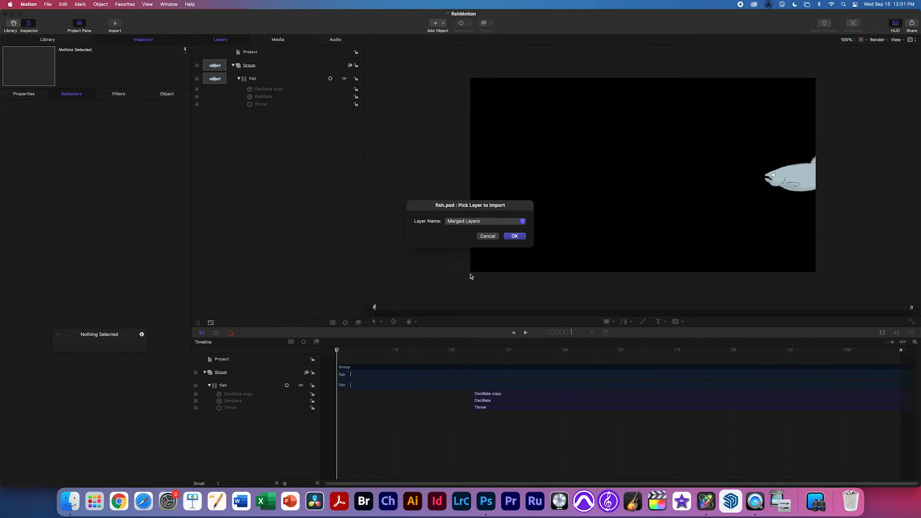
In the Pick Layer to Import popup, try the individual layers, then settle on All Layers.
click(499, 222)
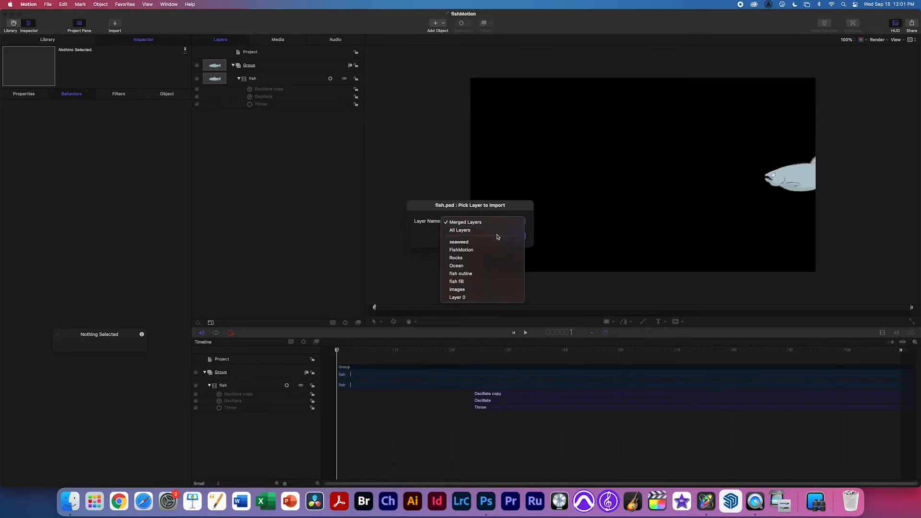
click(487, 231)
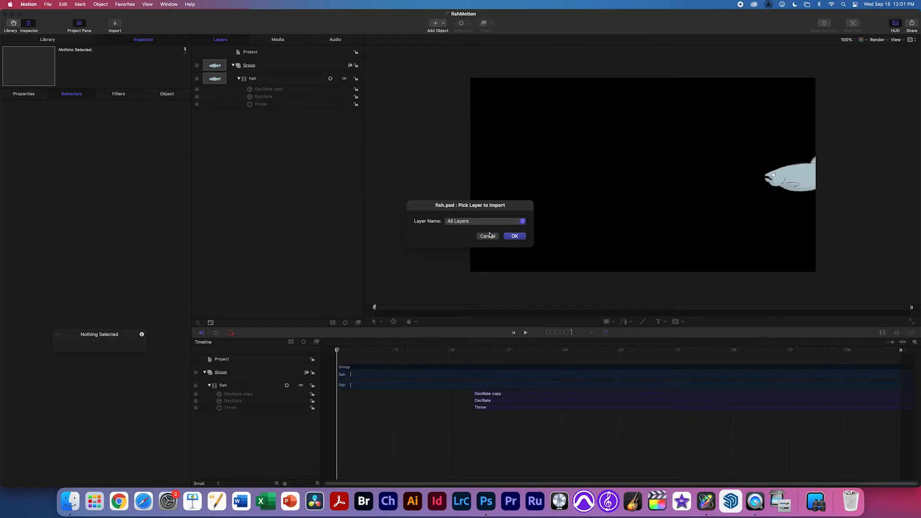
click(496, 224)
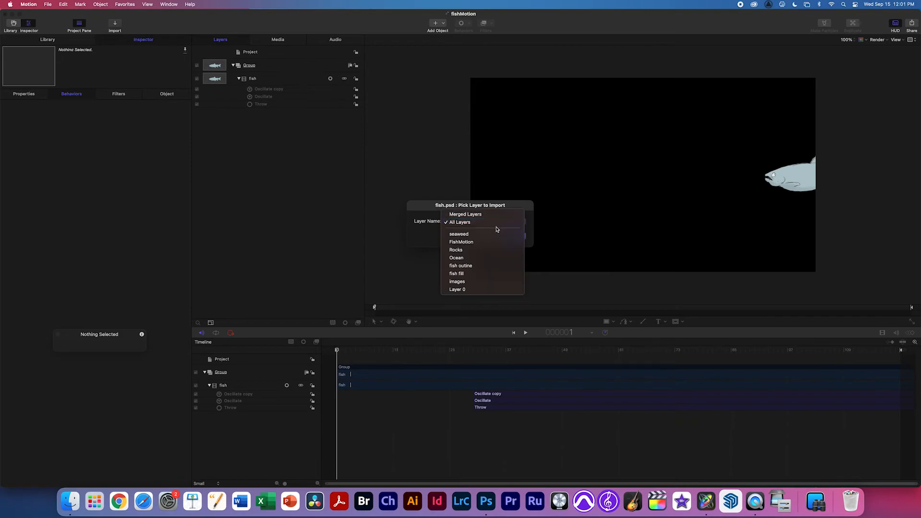
click(478, 250)
click(486, 224)
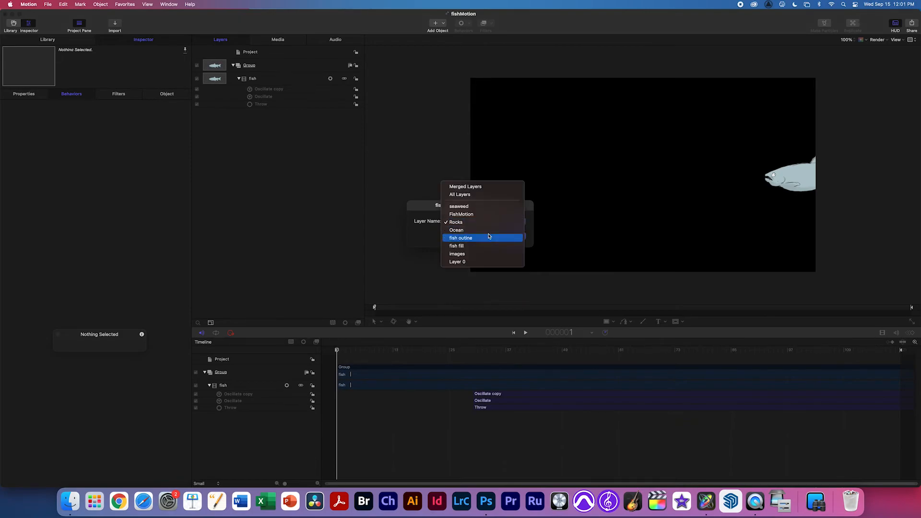
click(489, 237)
click(489, 226)
click(488, 218)
click(489, 222)
click(489, 199)
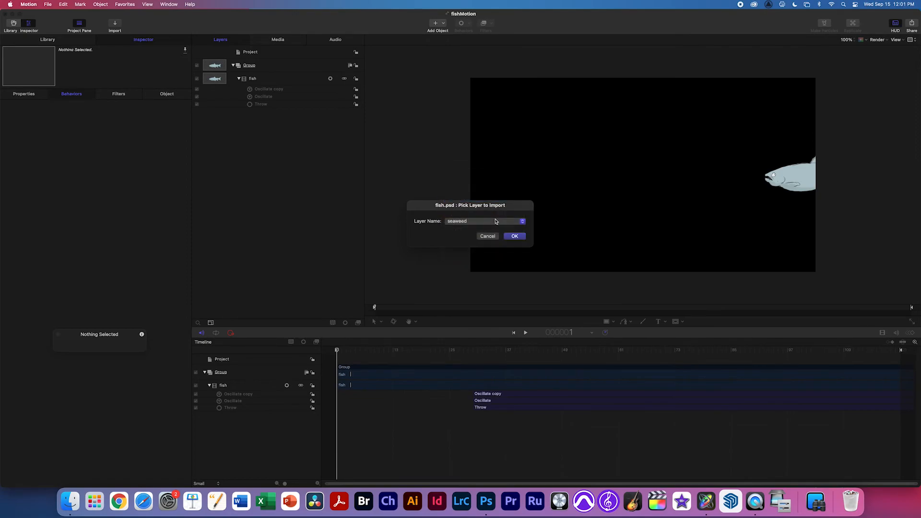
click(482, 222)
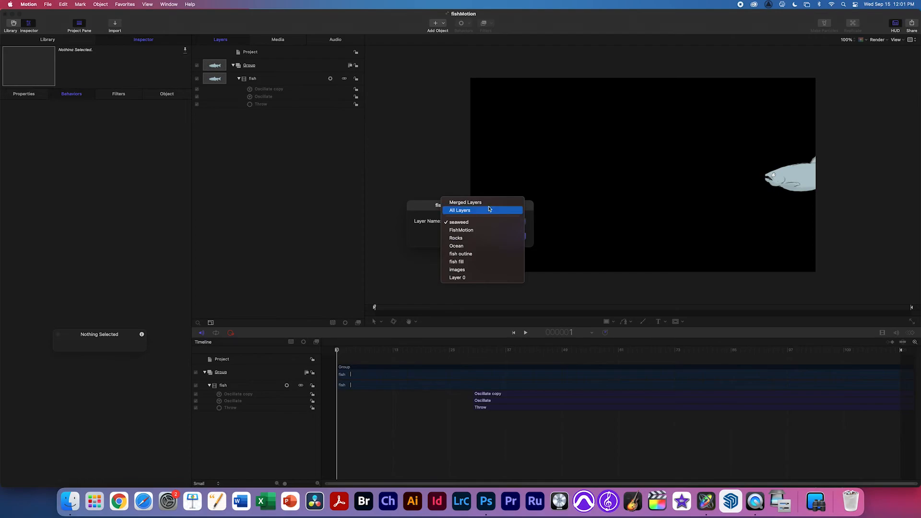
click(489, 209)
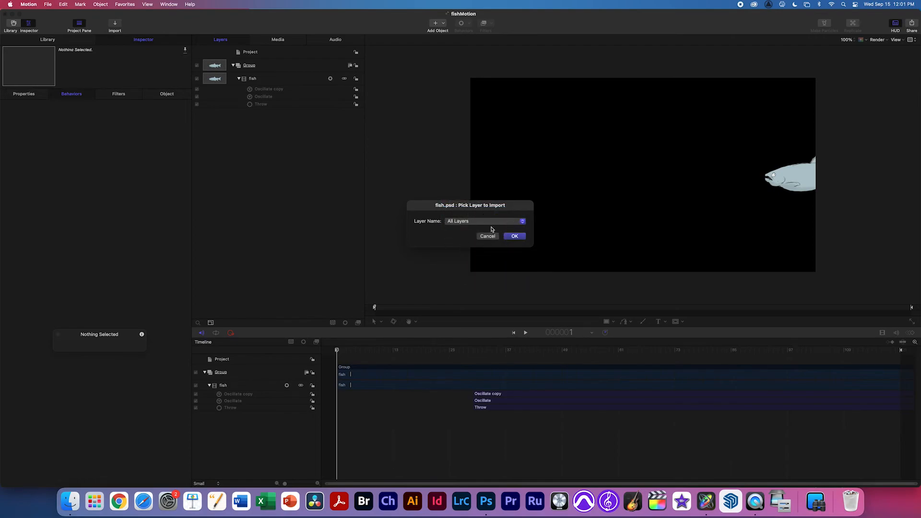
Import fish.psd's layers and inspect seaweed, FishMotion, Rocks and Ocean in the Layers list.
click(514, 236)
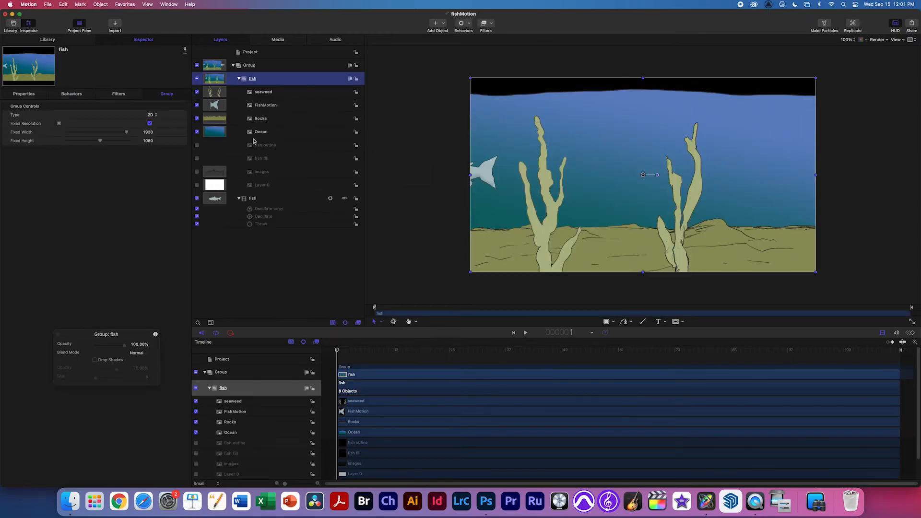
click(239, 199)
click(238, 79)
click(239, 79)
click(272, 94)
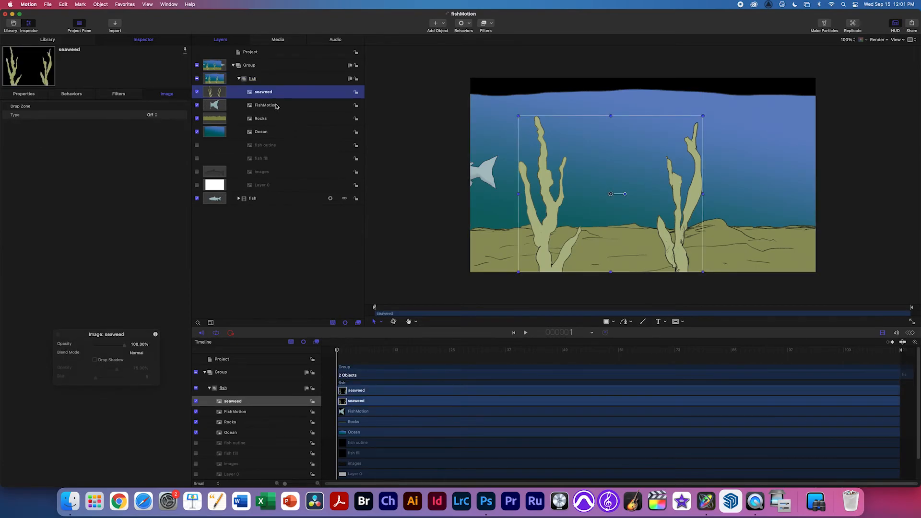
click(276, 108)
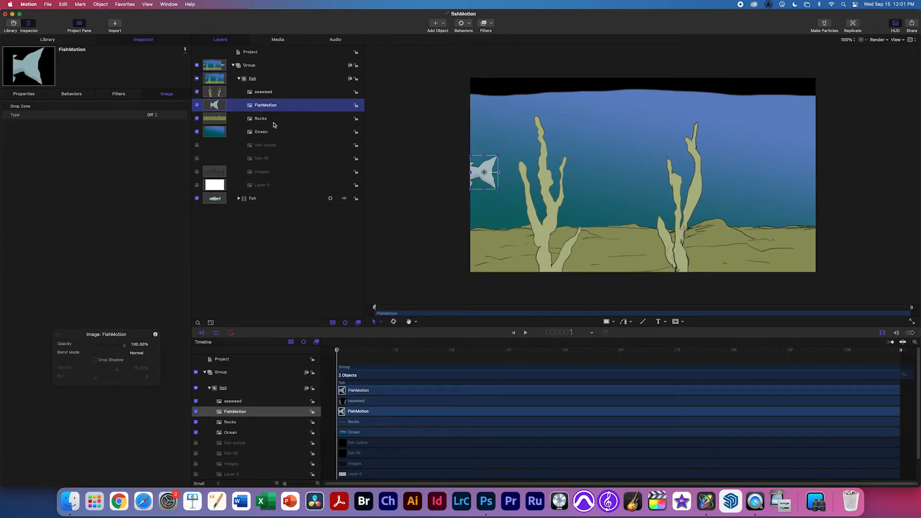
click(273, 122)
click(271, 136)
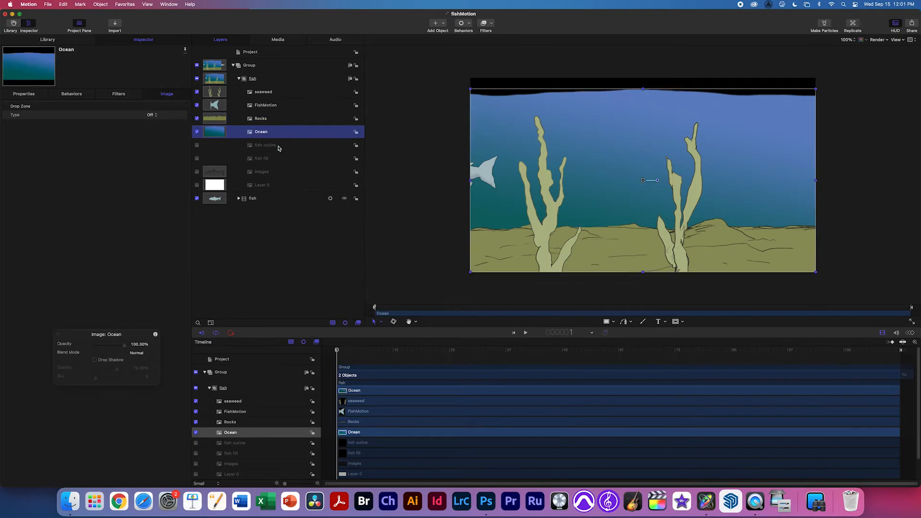
Delete the FishMotion, fish outline, fish fill, images and Layer 0 layers.
click(278, 147)
click(280, 161)
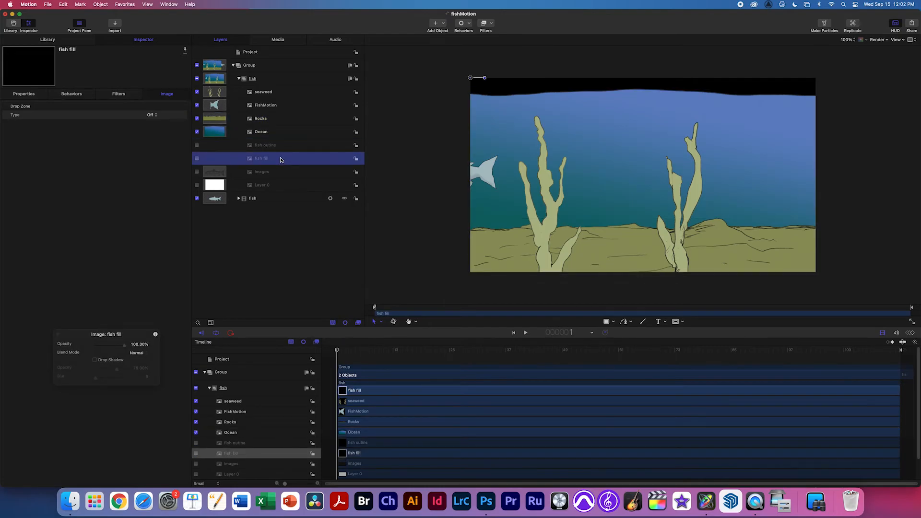
click(270, 144)
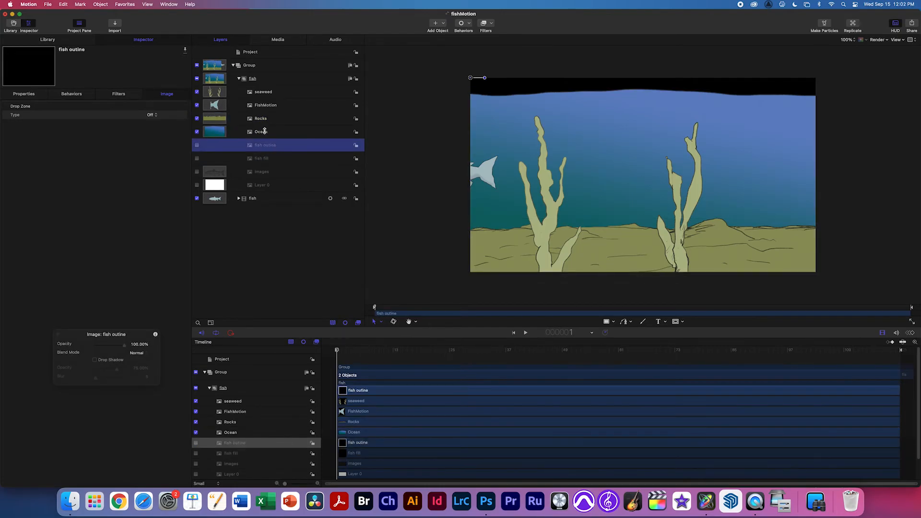
click(276, 107)
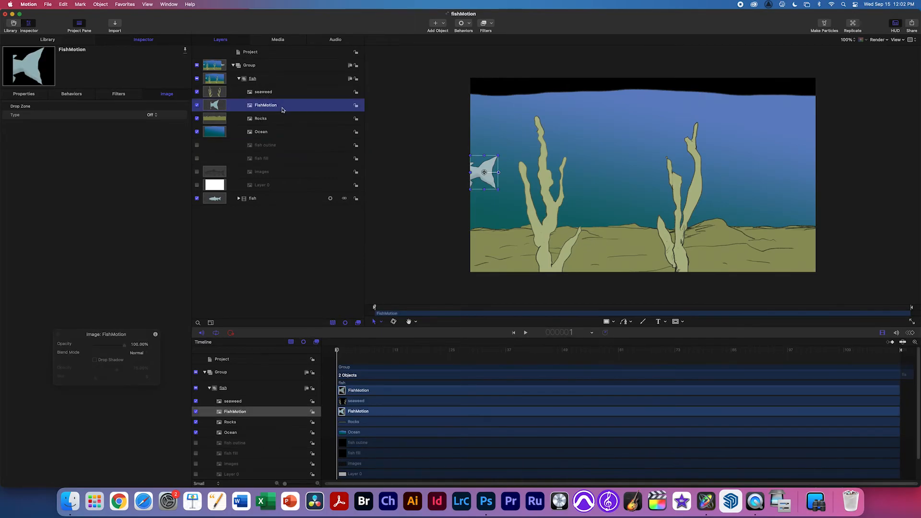
key(BackSpace)
click(274, 131)
key(BackSpace)
click(275, 134)
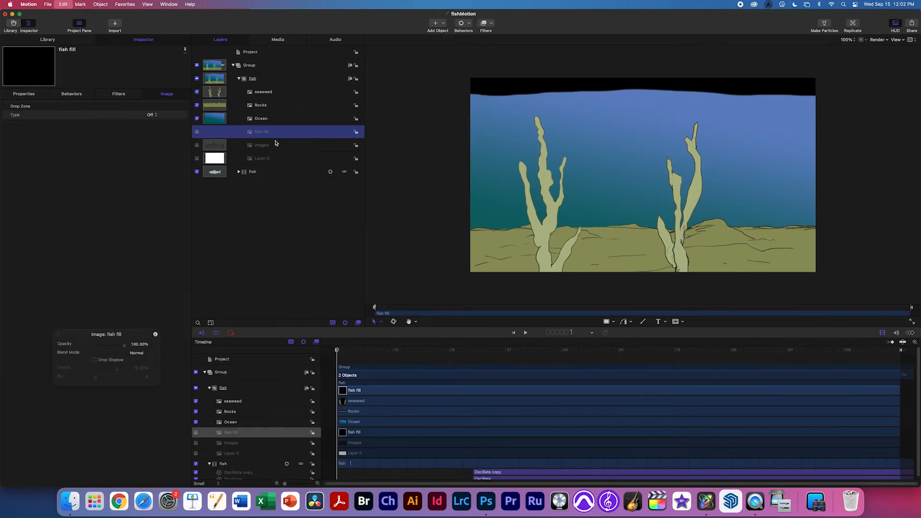
key(BackSpace)
click(271, 132)
key(BackSpace)
click(274, 134)
key(BackSpace)
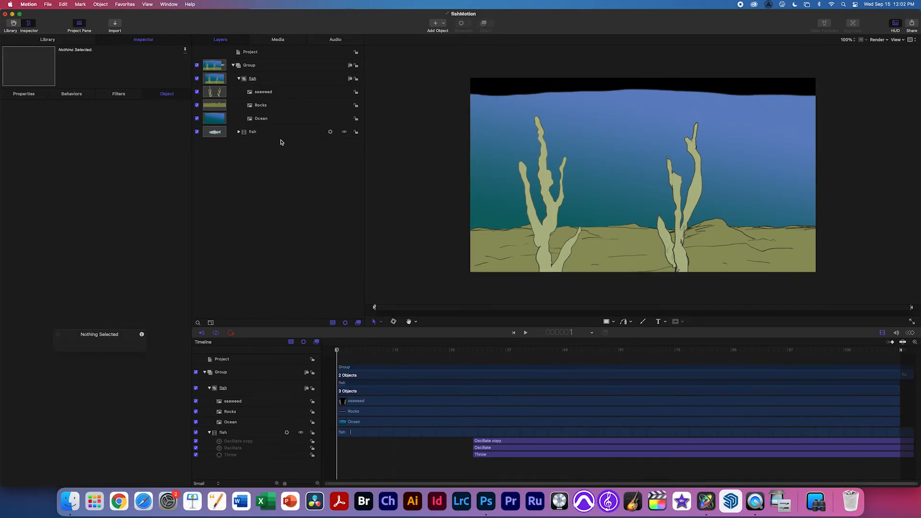
Preview the first frames and review the remaining seaweed, Rocks, Ocean and animated fish layers.
click(264, 92)
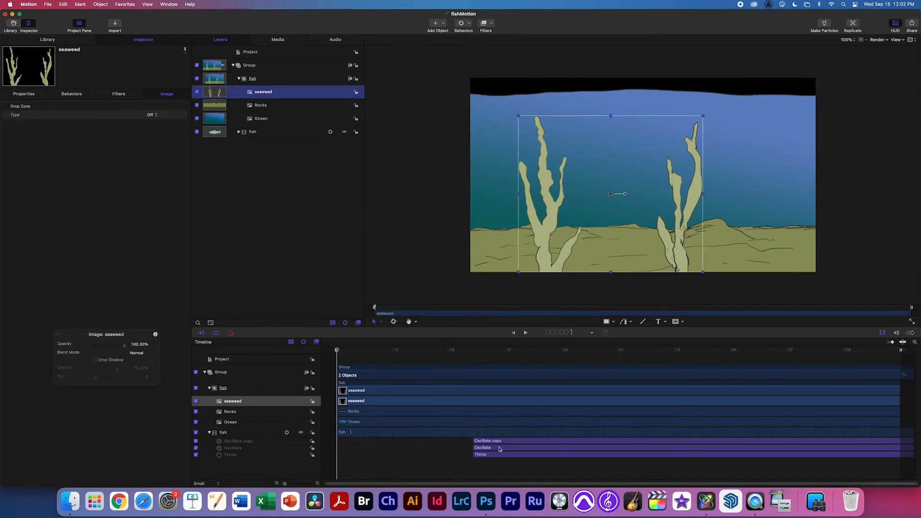
mouse_move(337, 355)
mouse_down()
mouse_move(412, 355)
mouse_move(351, 354)
mouse_up()
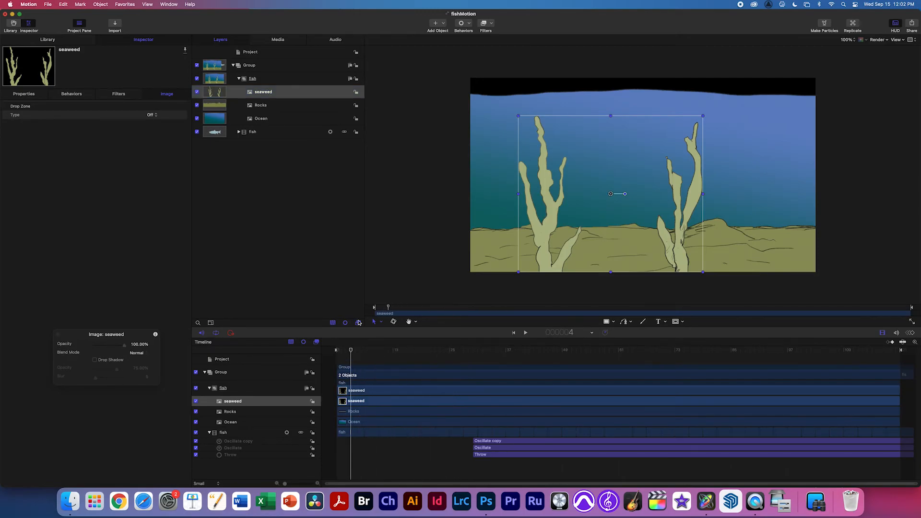
click(277, 106)
click(269, 120)
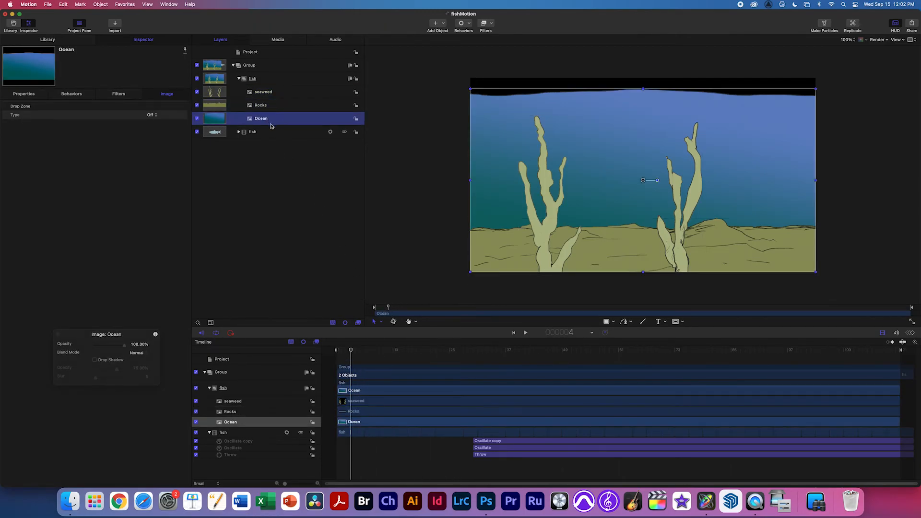
click(239, 80)
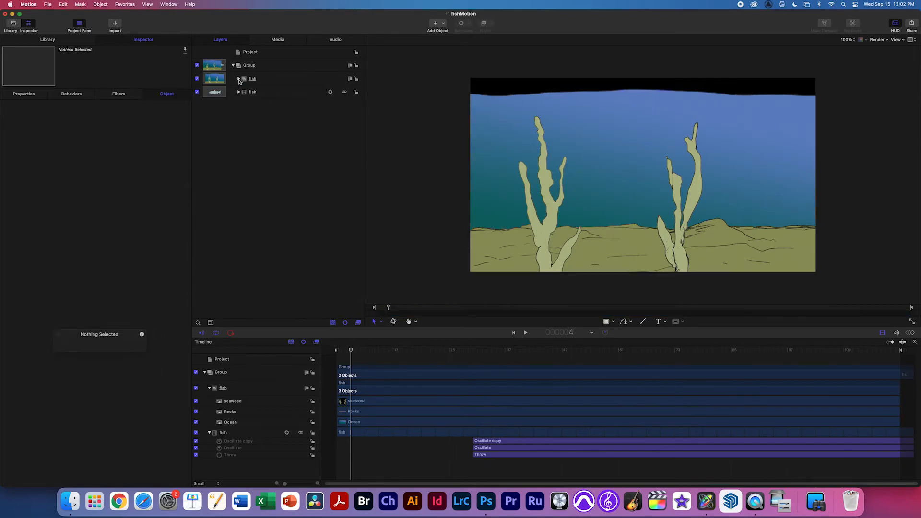
click(239, 91)
click(239, 91)
click(271, 98)
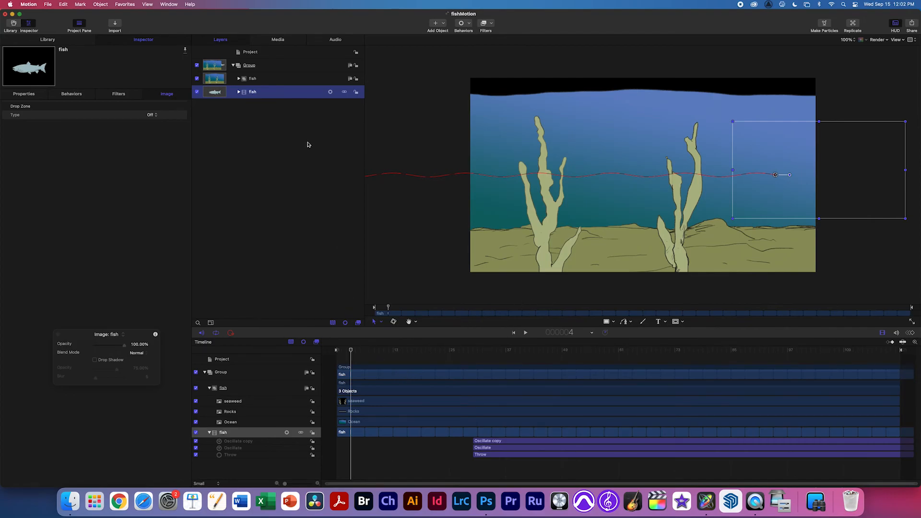
click(250, 67)
Rename the top-level group to bg.
double_click(249, 66)
text(b)
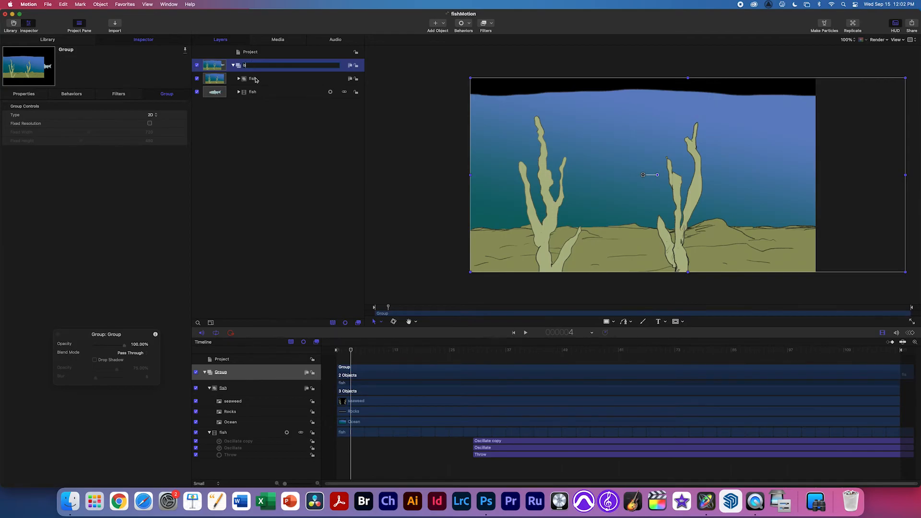
key(Return)
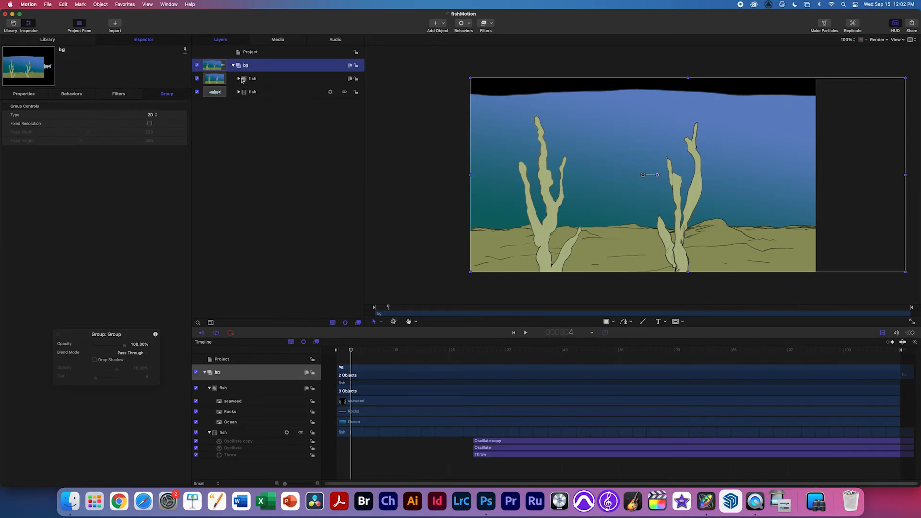
Regroup the layers so Rocks and Ocean share a new group beneath the seaweed.
click(243, 80)
click(239, 79)
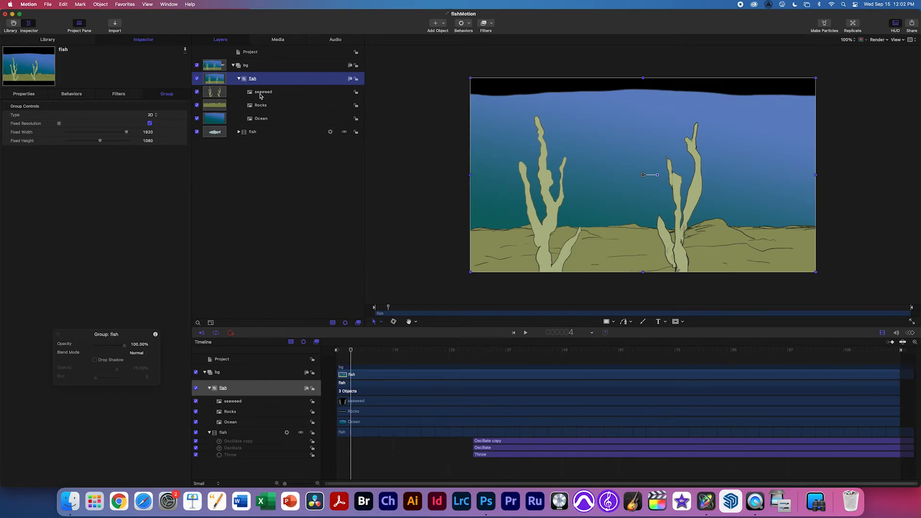
drag(263, 95, 239, 139)
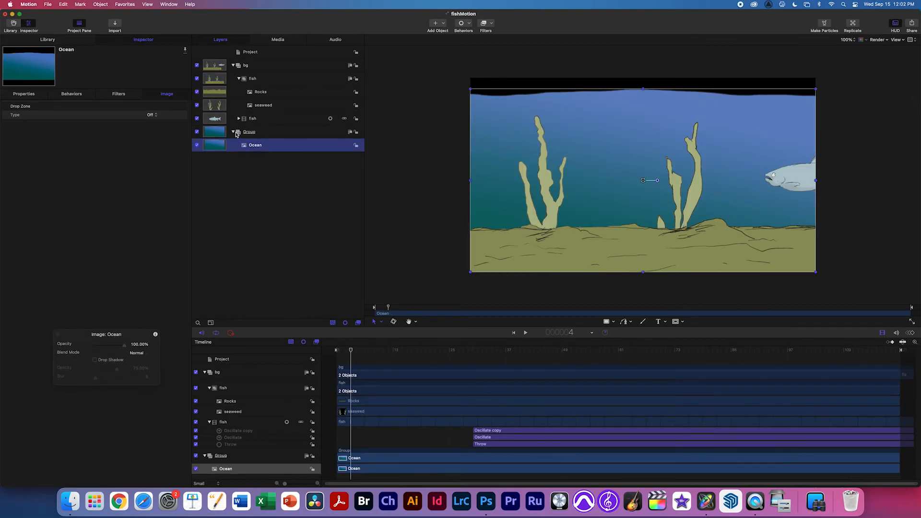
click(233, 132)
click(233, 132)
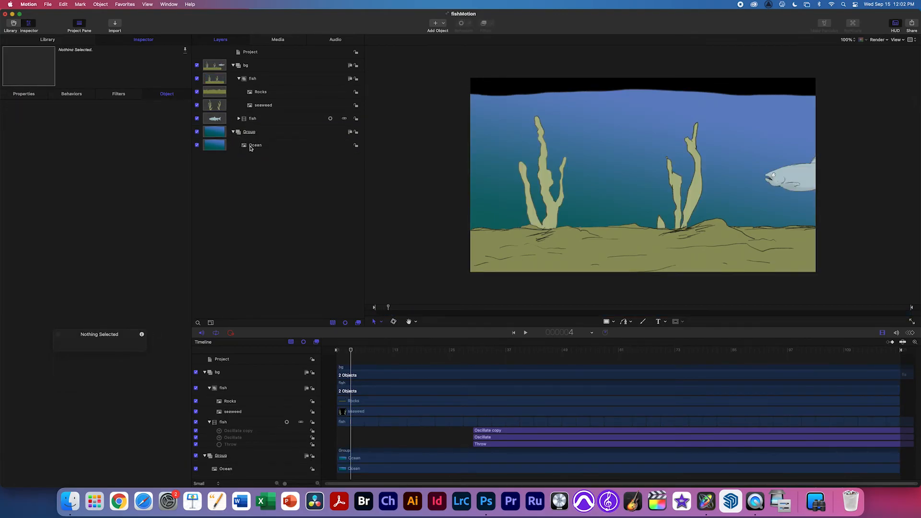
click(256, 146)
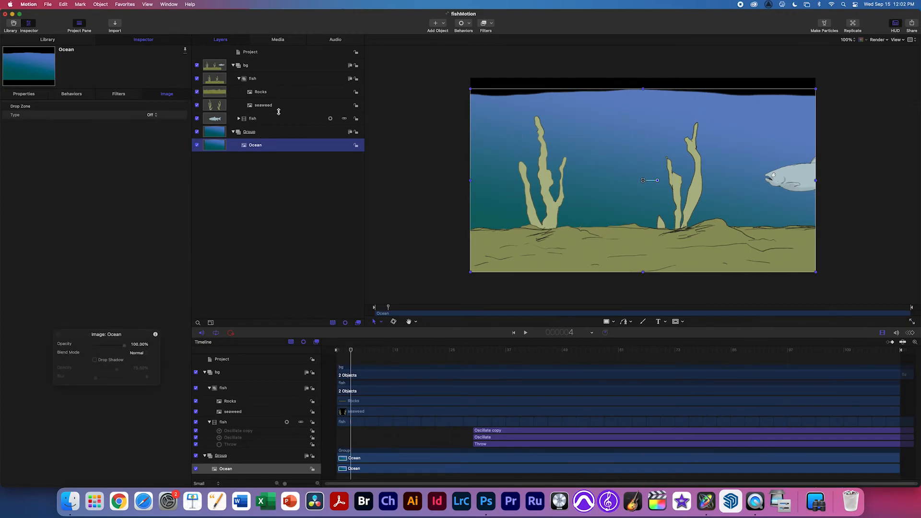
drag(251, 93, 255, 145)
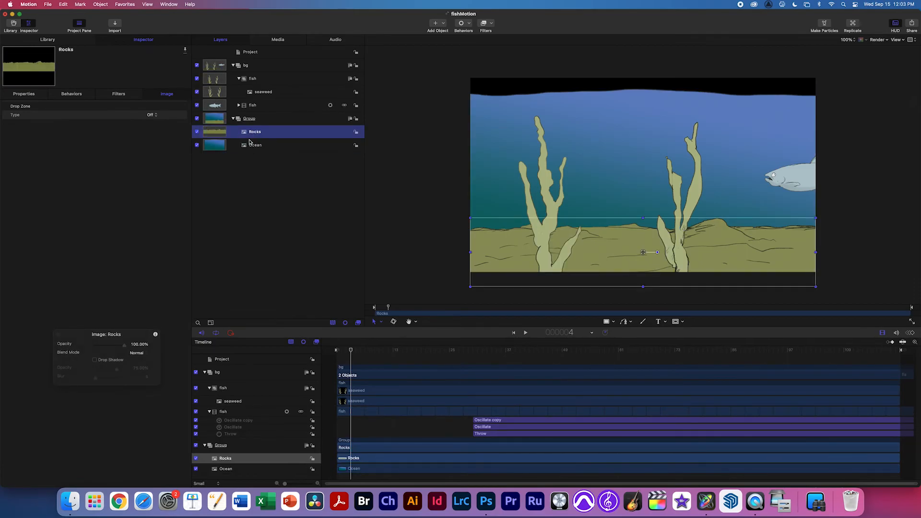
mouse_move(246, 135)
mouse_down()
mouse_move(251, 151)
mouse_move(249, 131)
mouse_up()
click(237, 119)
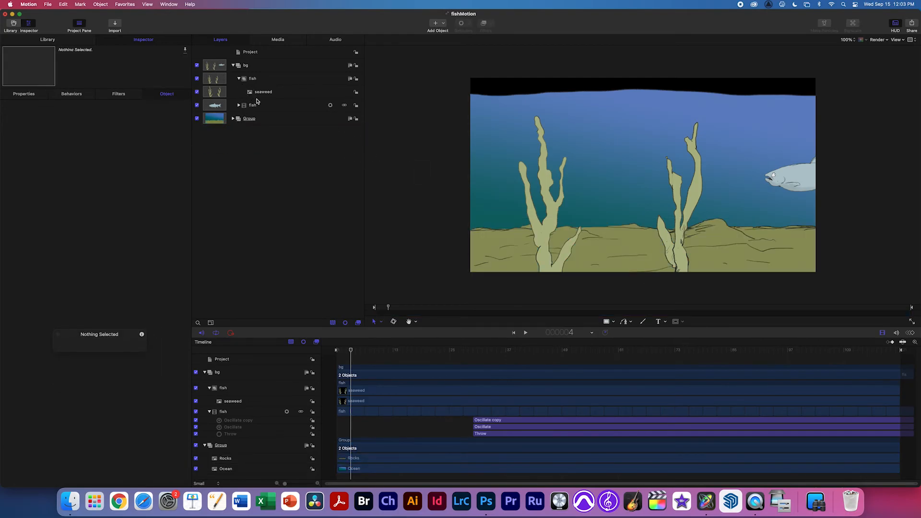
click(256, 74)
click(251, 69)
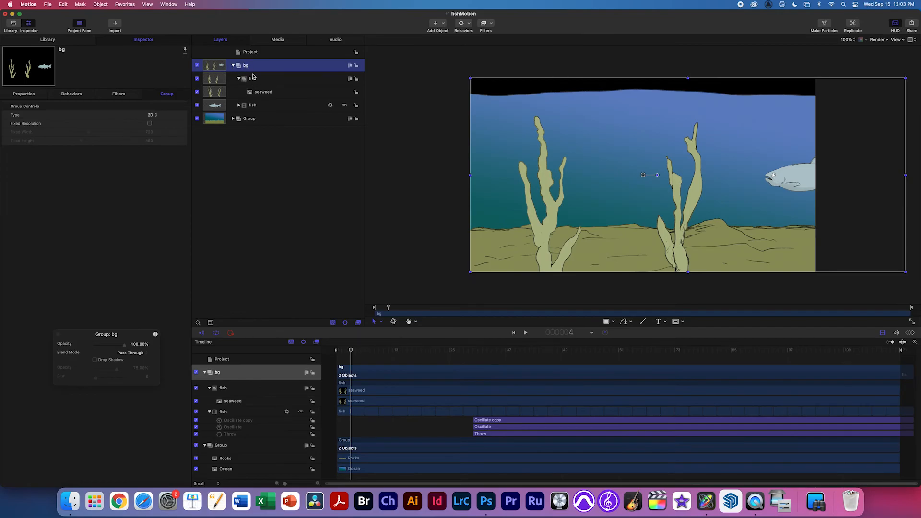
Name the group fish and move the seaweed into a new group named forground.
double_click(246, 66)
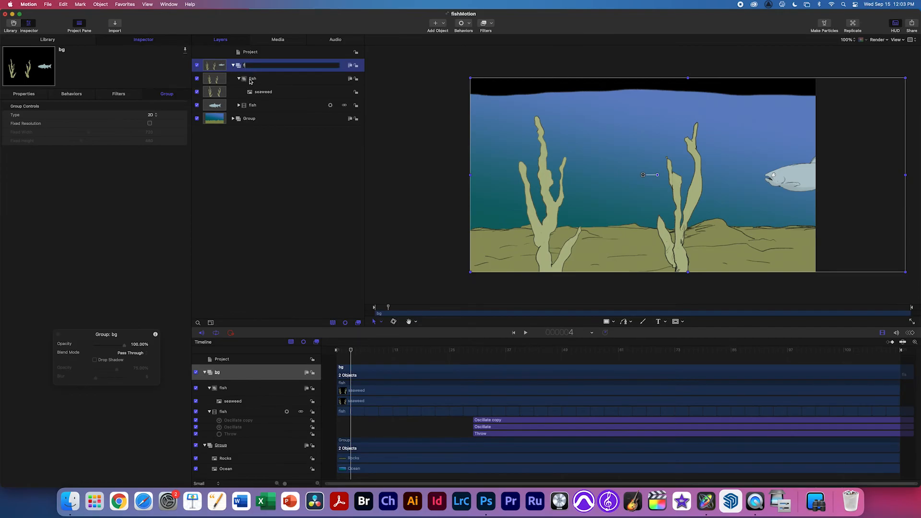
key(Return)
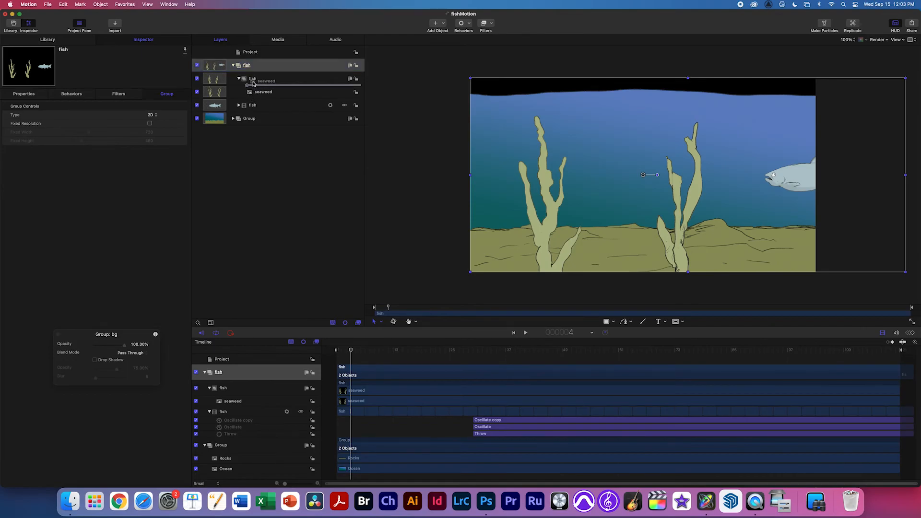
drag(246, 58, 246, 58)
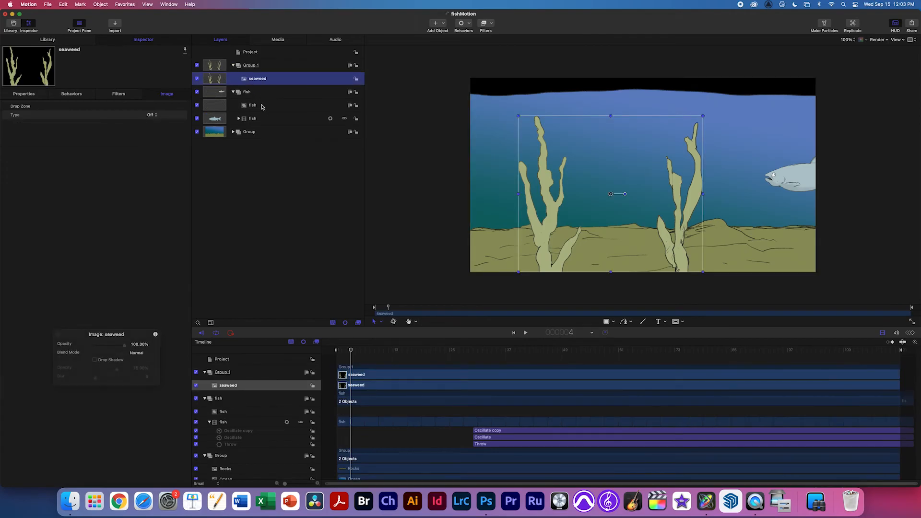
double_click(251, 66)
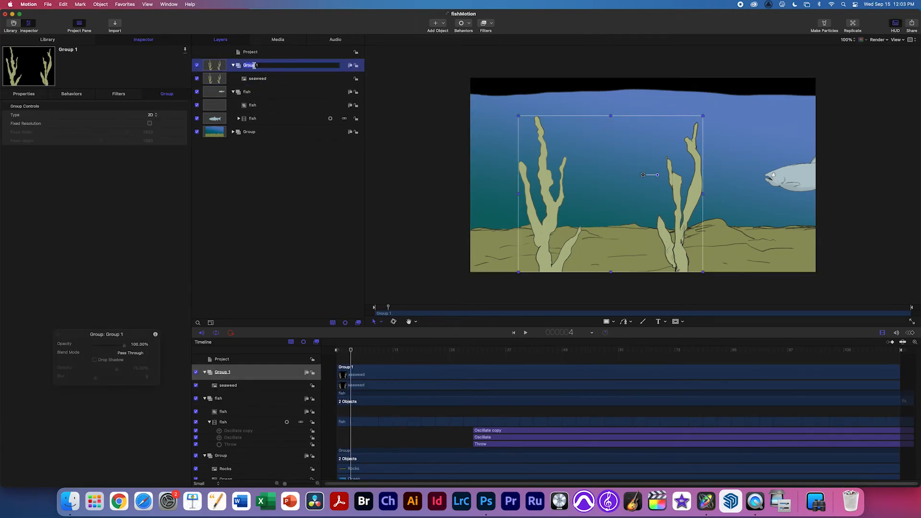
click(267, 63)
key(super+a)
text(forground)
key(Return)
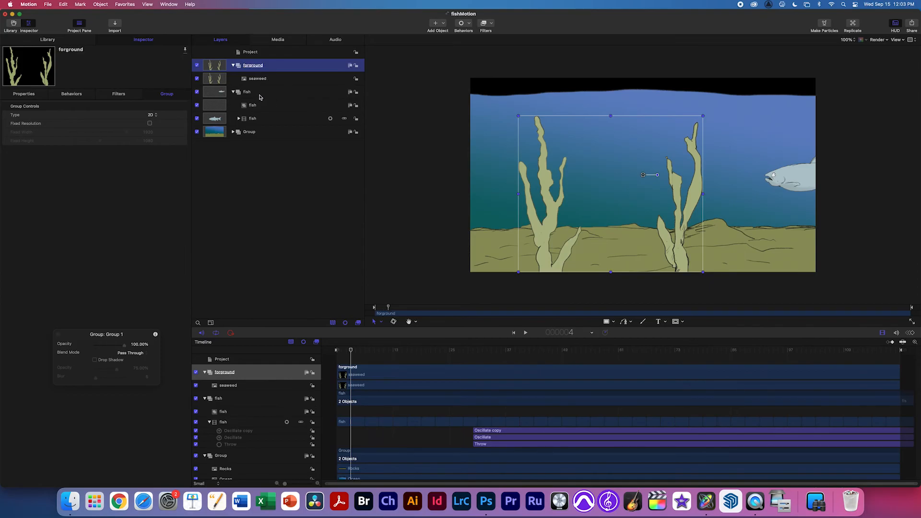
Check the inner fish layer's visibility, then delete the empty inner fish group.
click(251, 106)
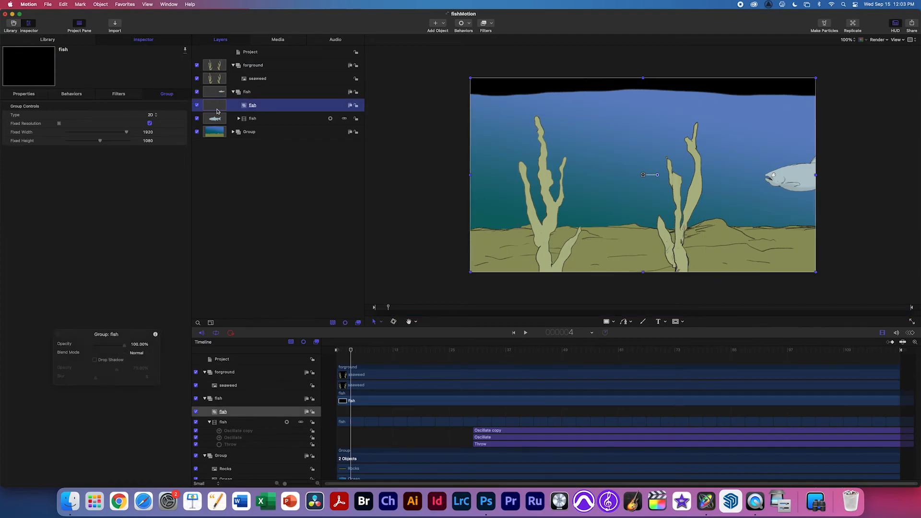
click(197, 105)
click(196, 105)
click(196, 106)
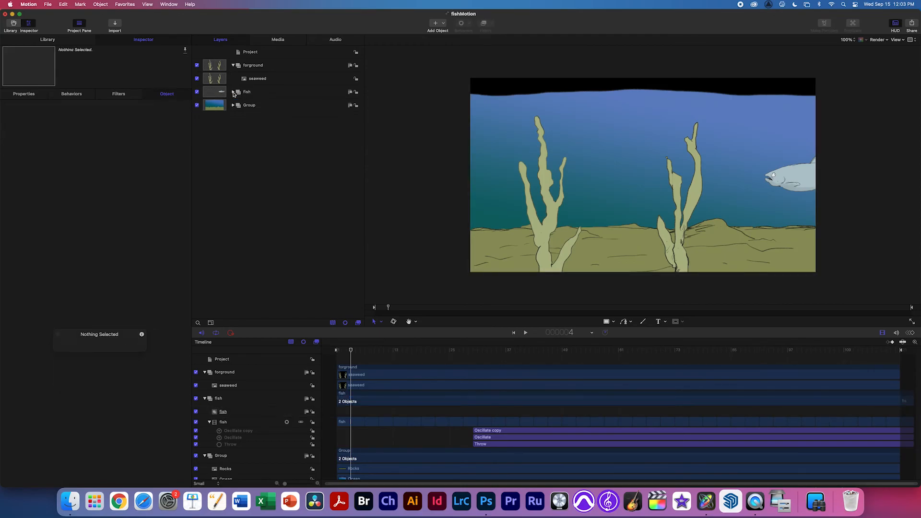
click(231, 121)
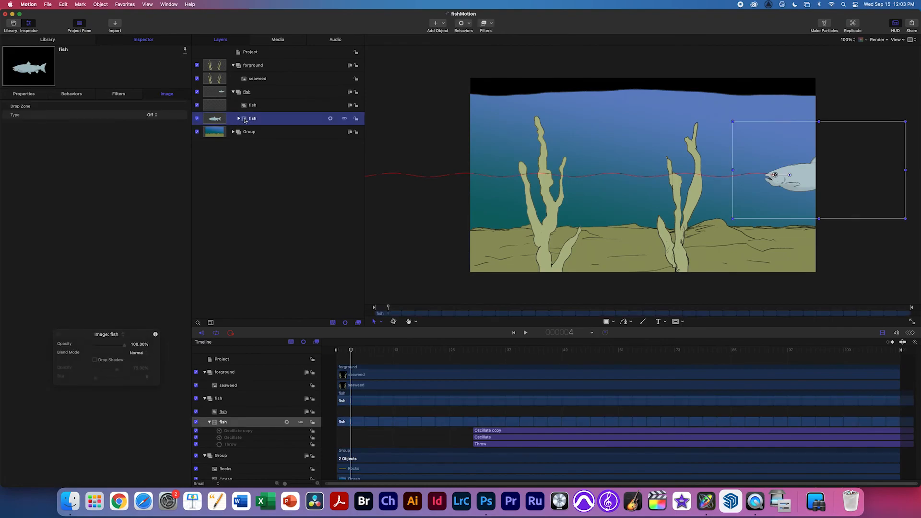
click(255, 106)
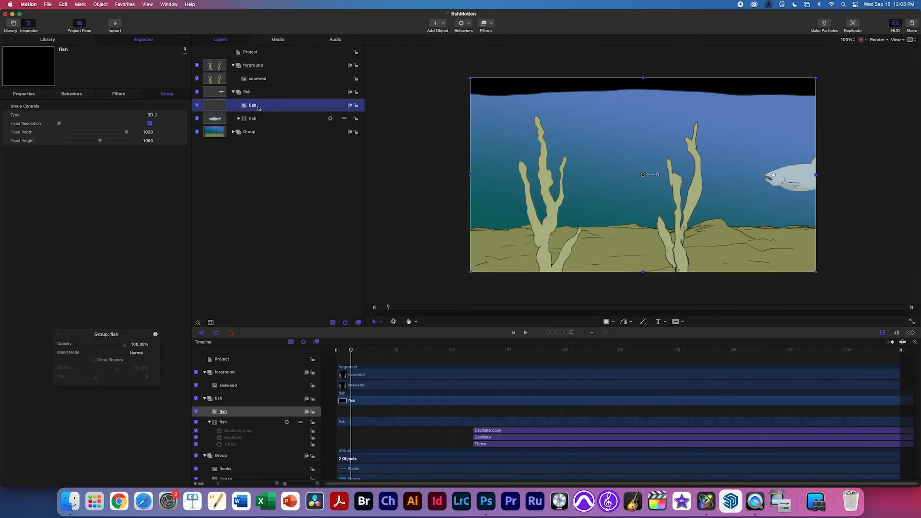
key(Delete)
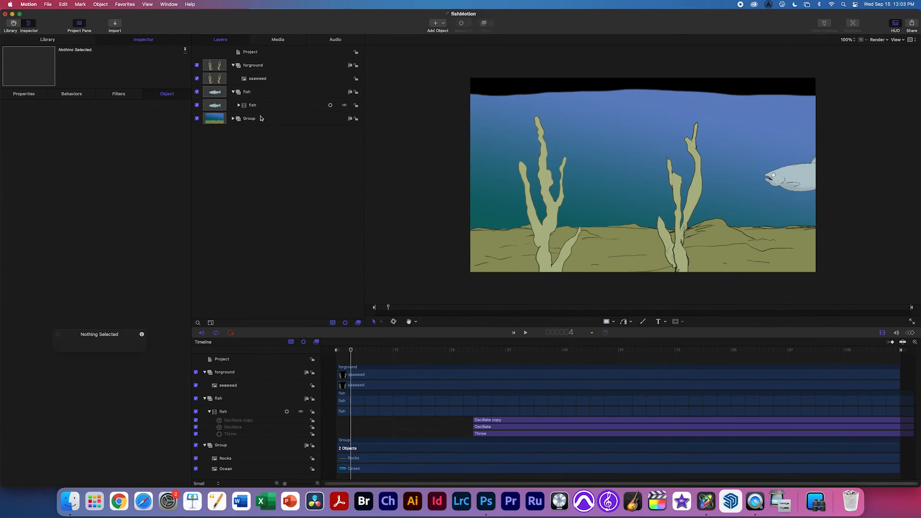
click(234, 92)
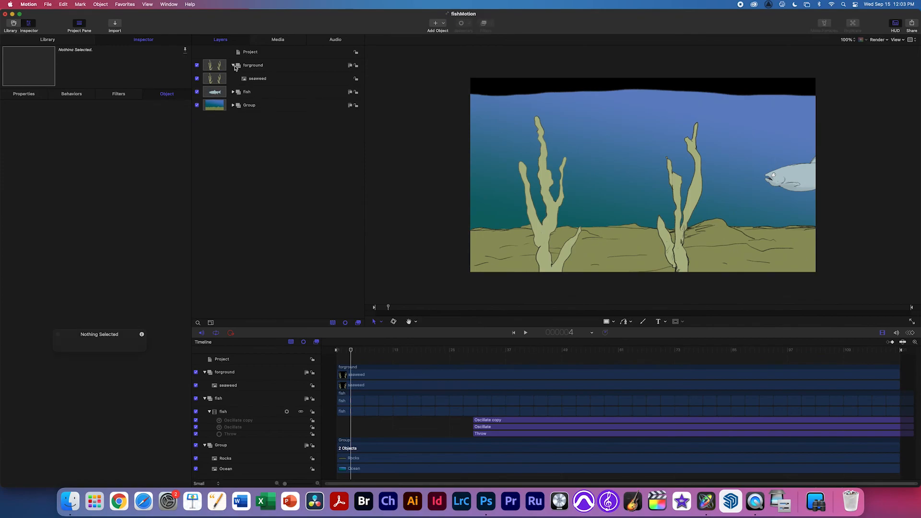
Rename the background group bg and play the animation to preview the scene.
click(235, 66)
click(234, 65)
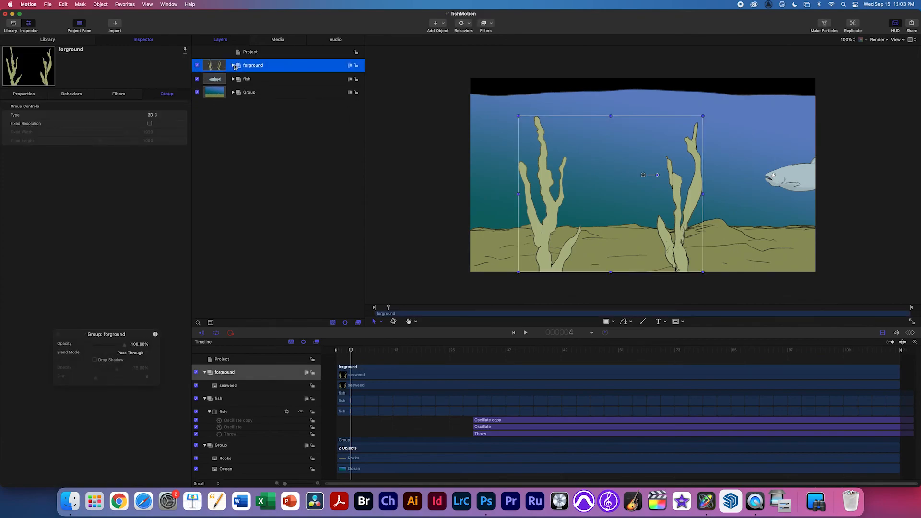
click(197, 64)
click(197, 64)
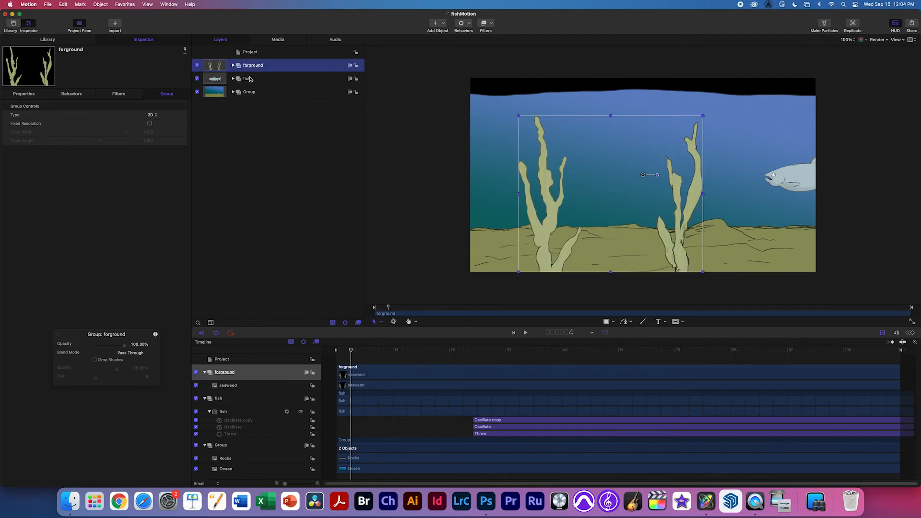
click(248, 79)
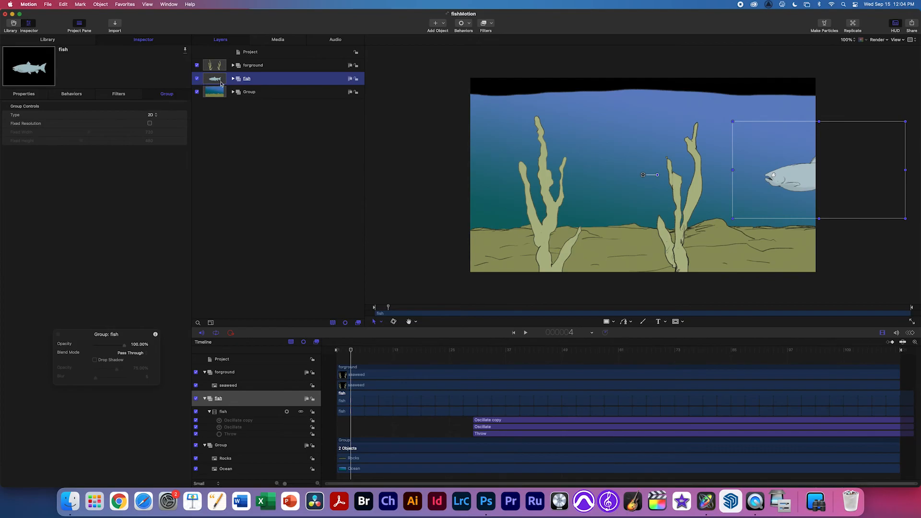
click(197, 92)
click(197, 92)
double_click(248, 91)
text(bg)
key(Return)
key(space)
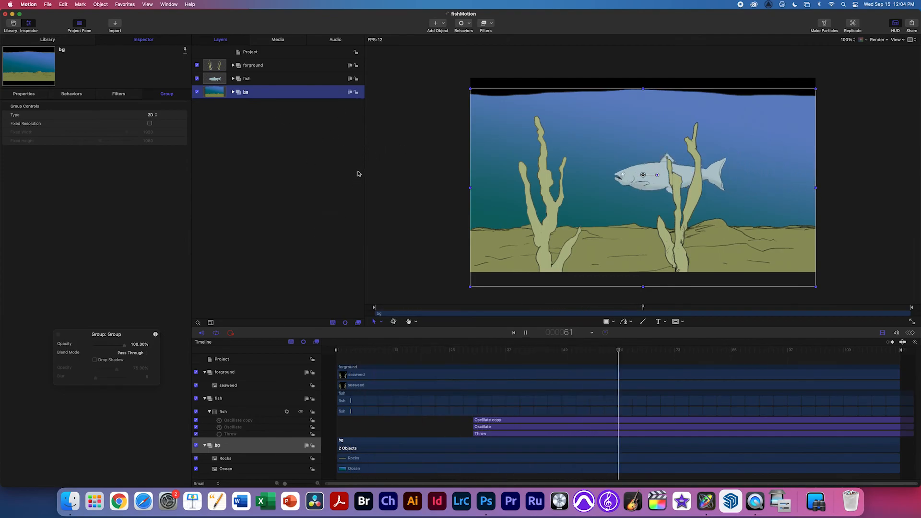
Move the bg group up and lower the Rocks layer in the canvas.
key(space)
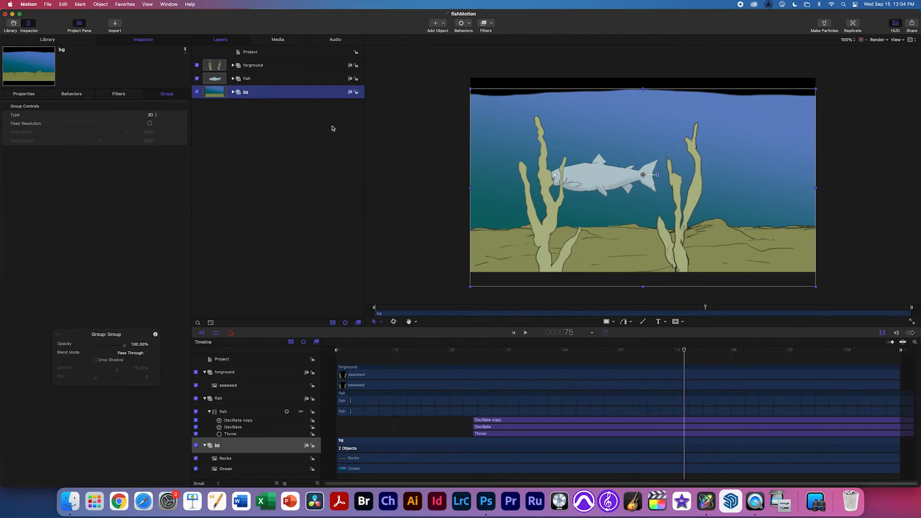
drag(517, 221, 516, 207)
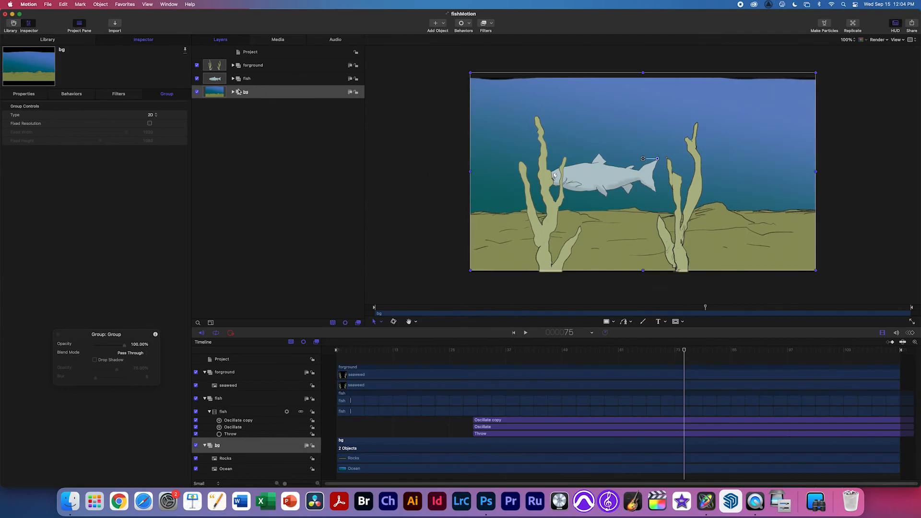
click(233, 92)
click(271, 106)
drag(512, 227, 514, 250)
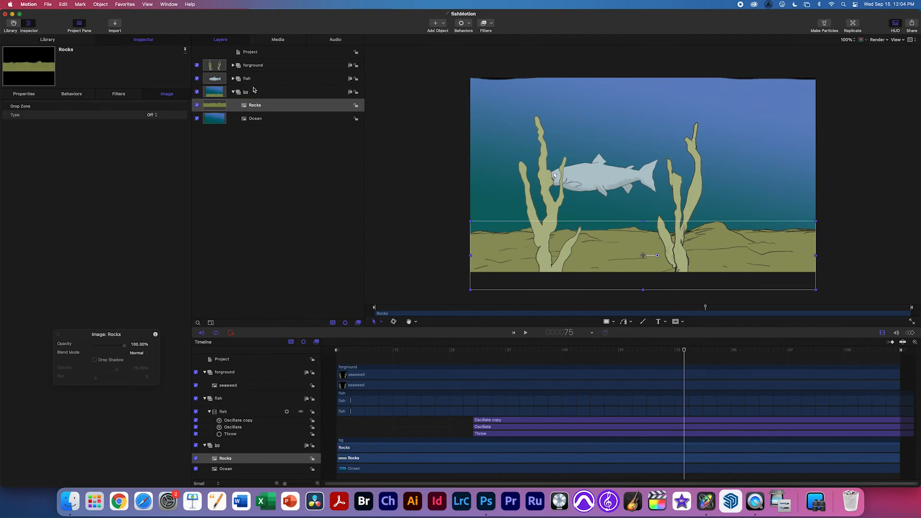
Lower the fish group, shift the forground seaweed right, then nudge it left and down.
click(269, 78)
drag(610, 180, 602, 227)
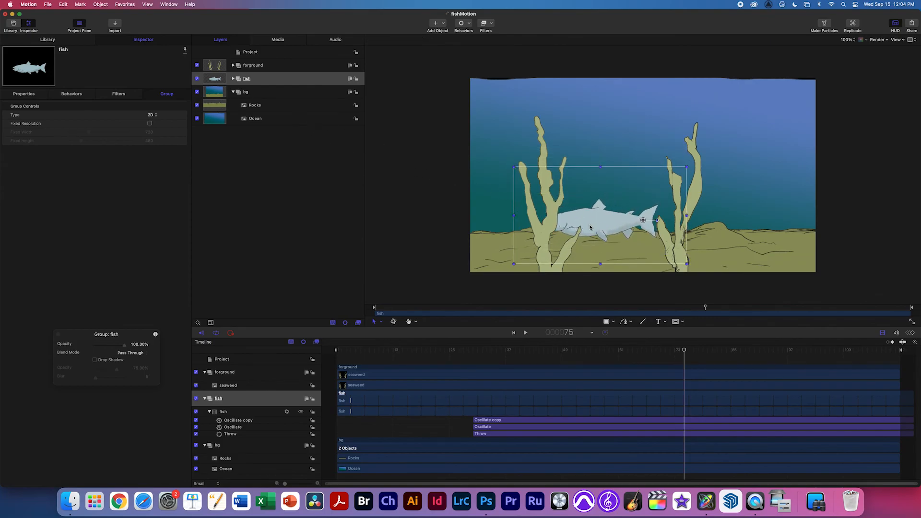
click(256, 68)
drag(541, 228, 632, 242)
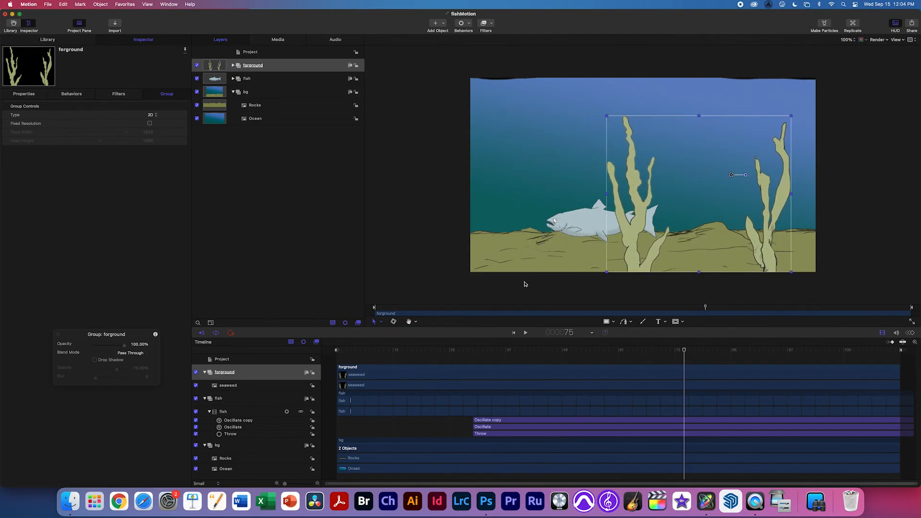
key(space)
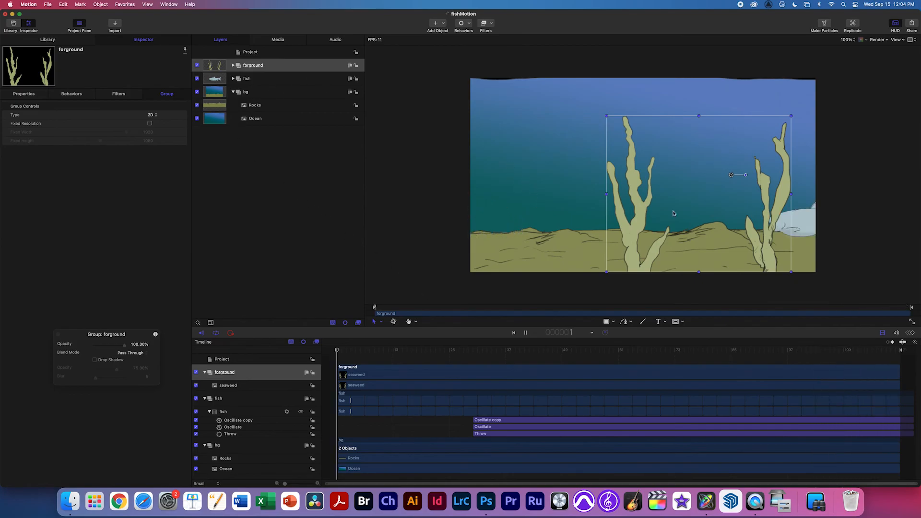
key(space)
drag(760, 250, 727, 267)
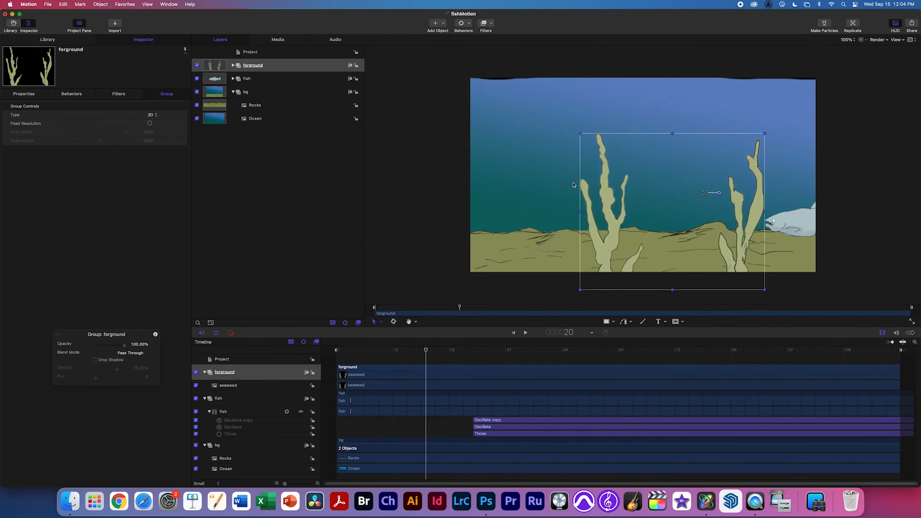
Duplicate the seaweed layer, move the copy left and shrink it to about 79% or smaller.
click(234, 65)
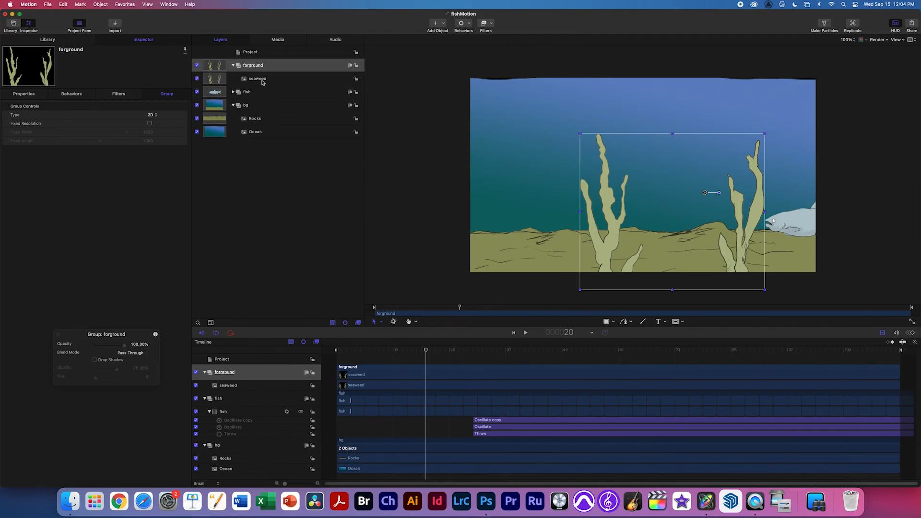
click(261, 80)
key(super+d)
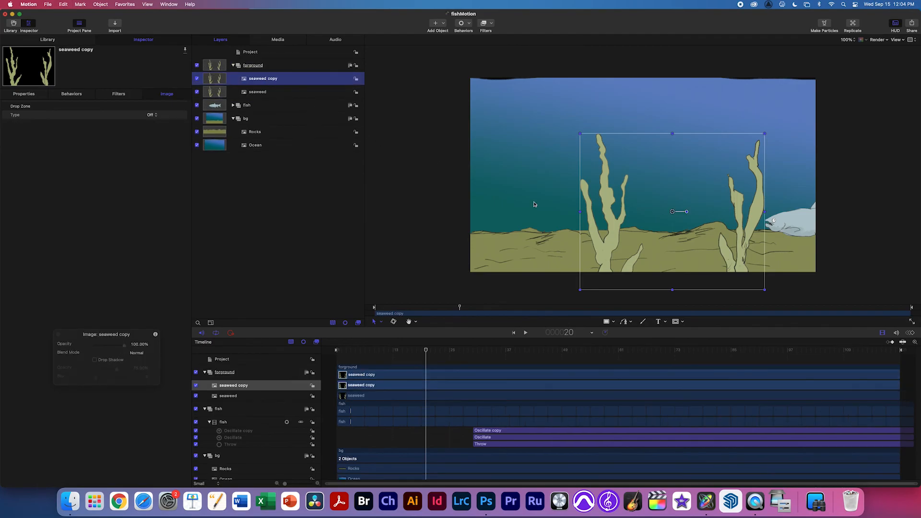
drag(739, 259, 670, 253)
drag(693, 130, 628, 188)
drag(618, 251, 657, 251)
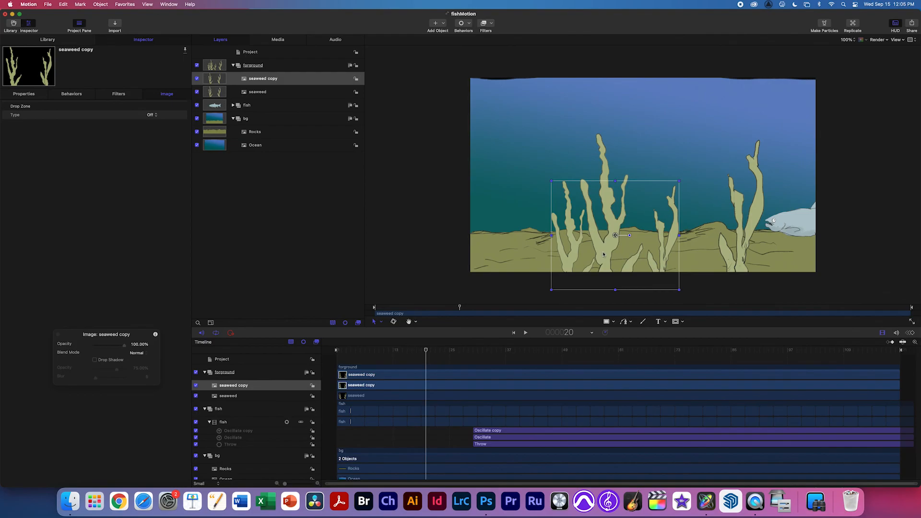
Duplicate the copy again and move it to the canvas's left edge.
key(super+d)
drag(585, 259, 411, 256)
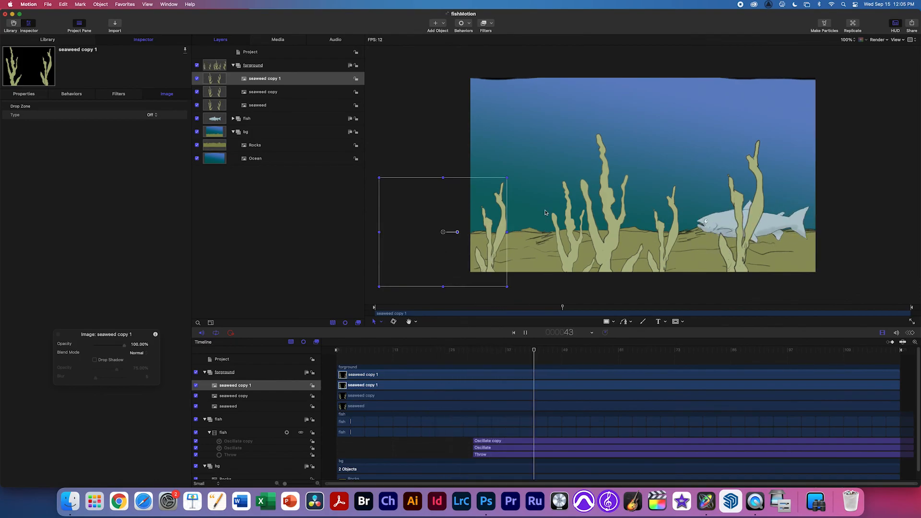
click(433, 153)
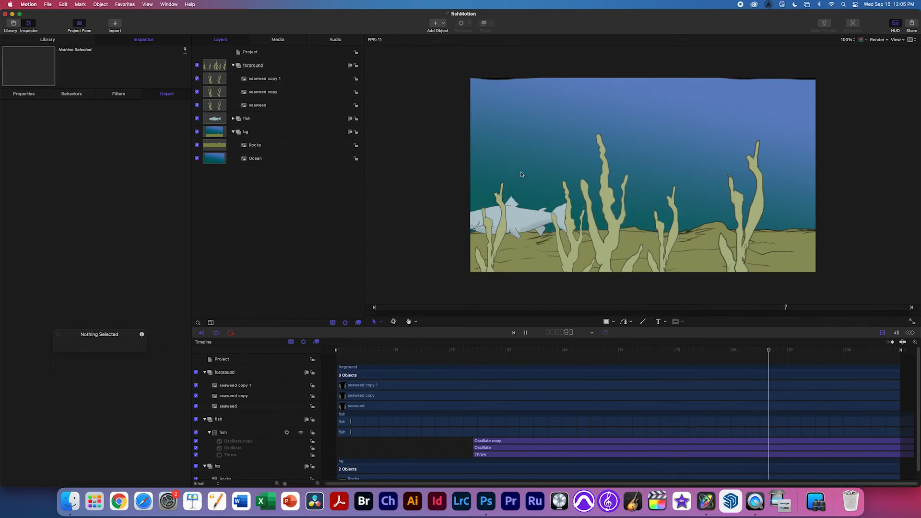
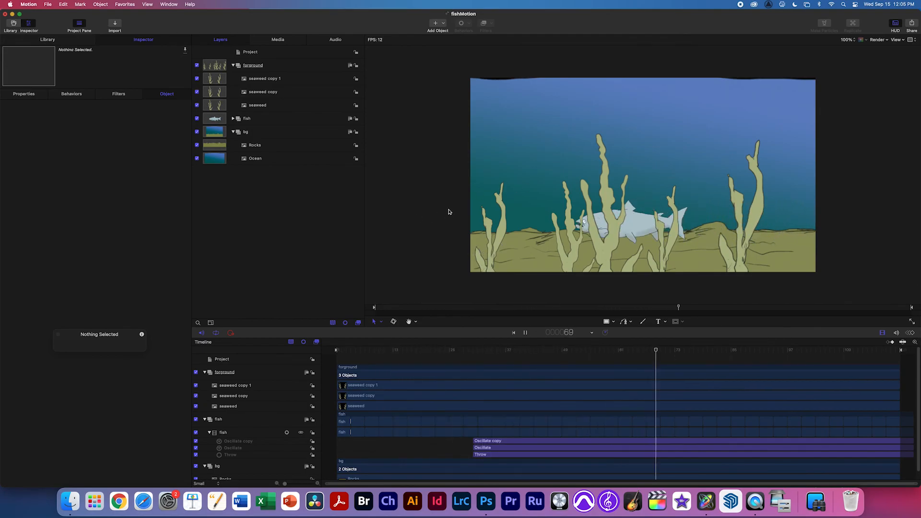
Pause playback, collapse the foreground seaweed and bg Rocks/Ocean groups, then play the fishMotion scene again.
key(space)
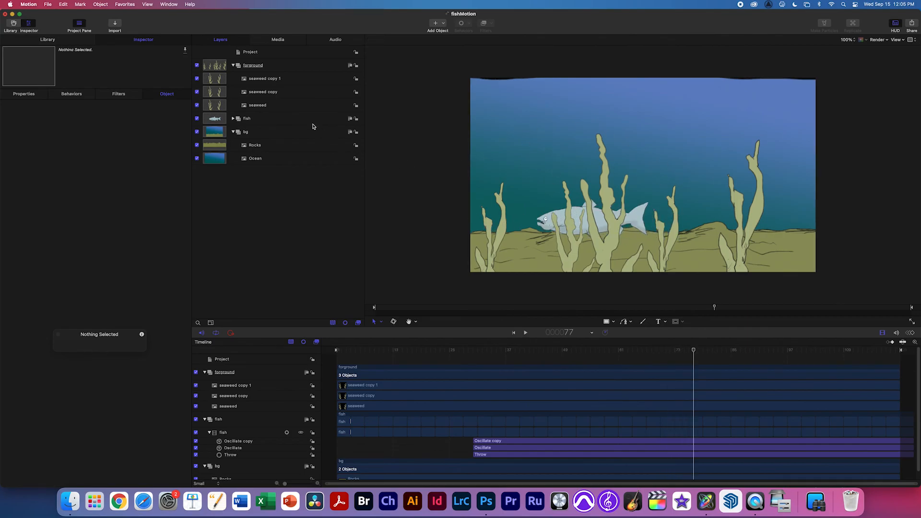
click(233, 66)
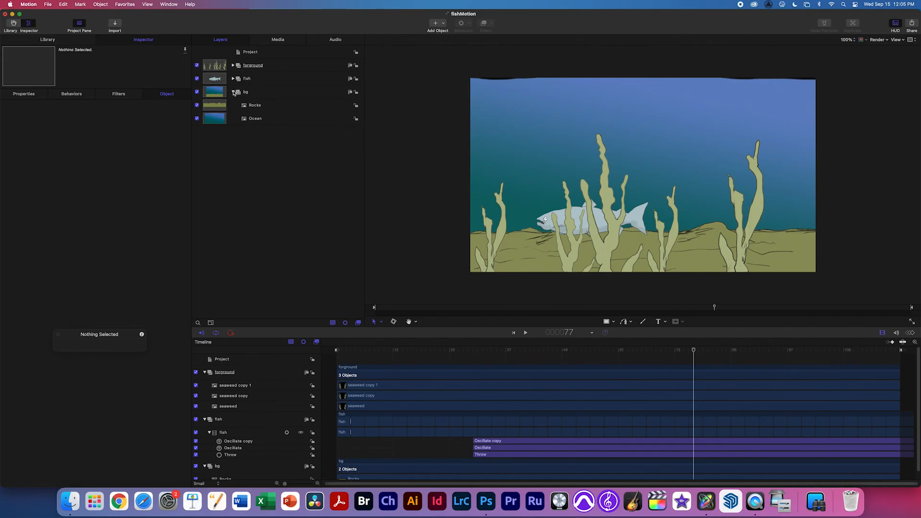
click(234, 92)
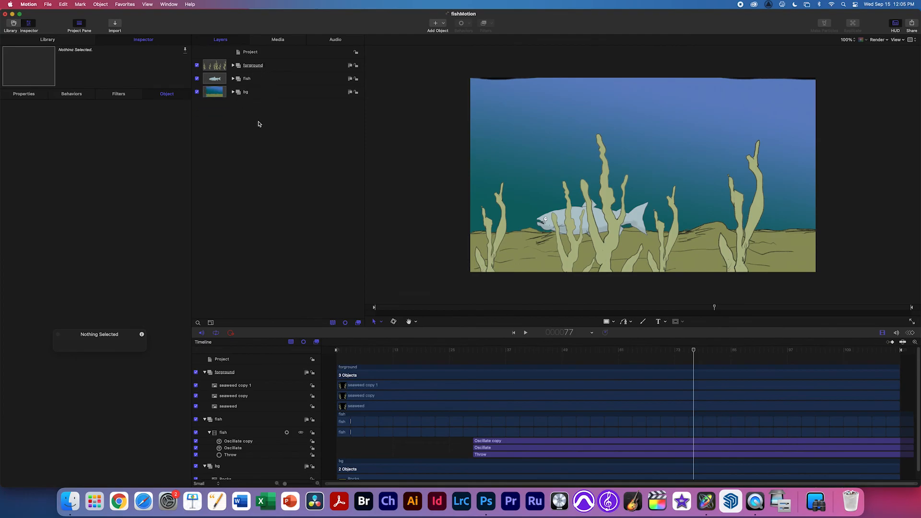
key(space)
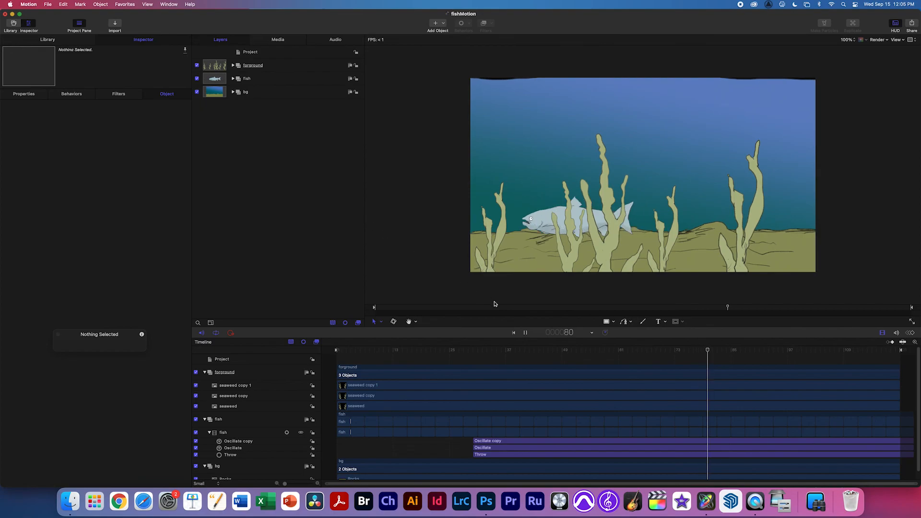